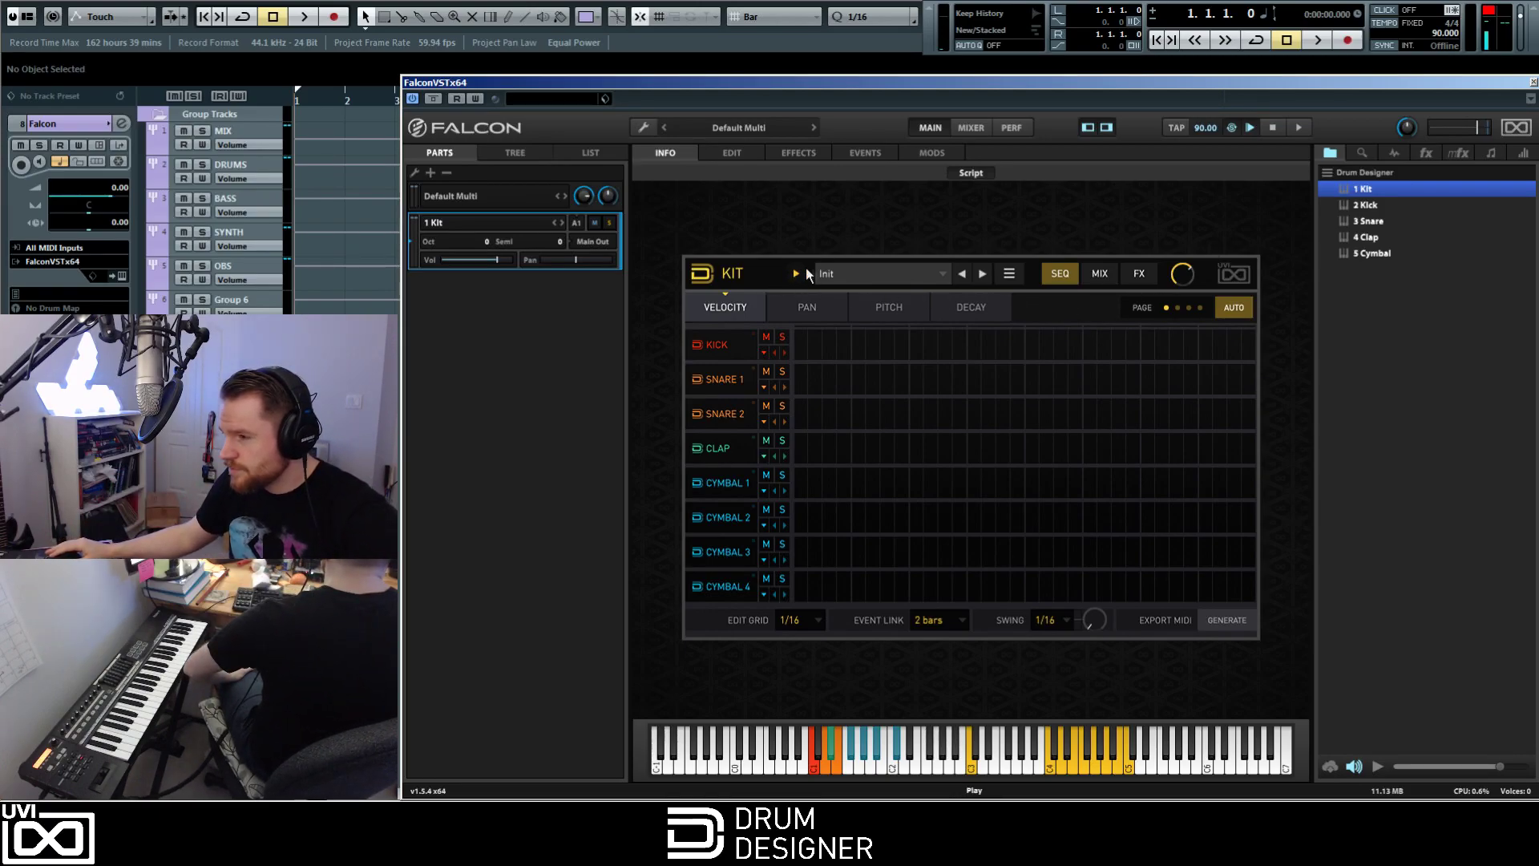
Step: Load the Electro pattern preset 090 BPM - Fluids into the kit sequencer and play it back, stopping when it has been heard
click(865, 275)
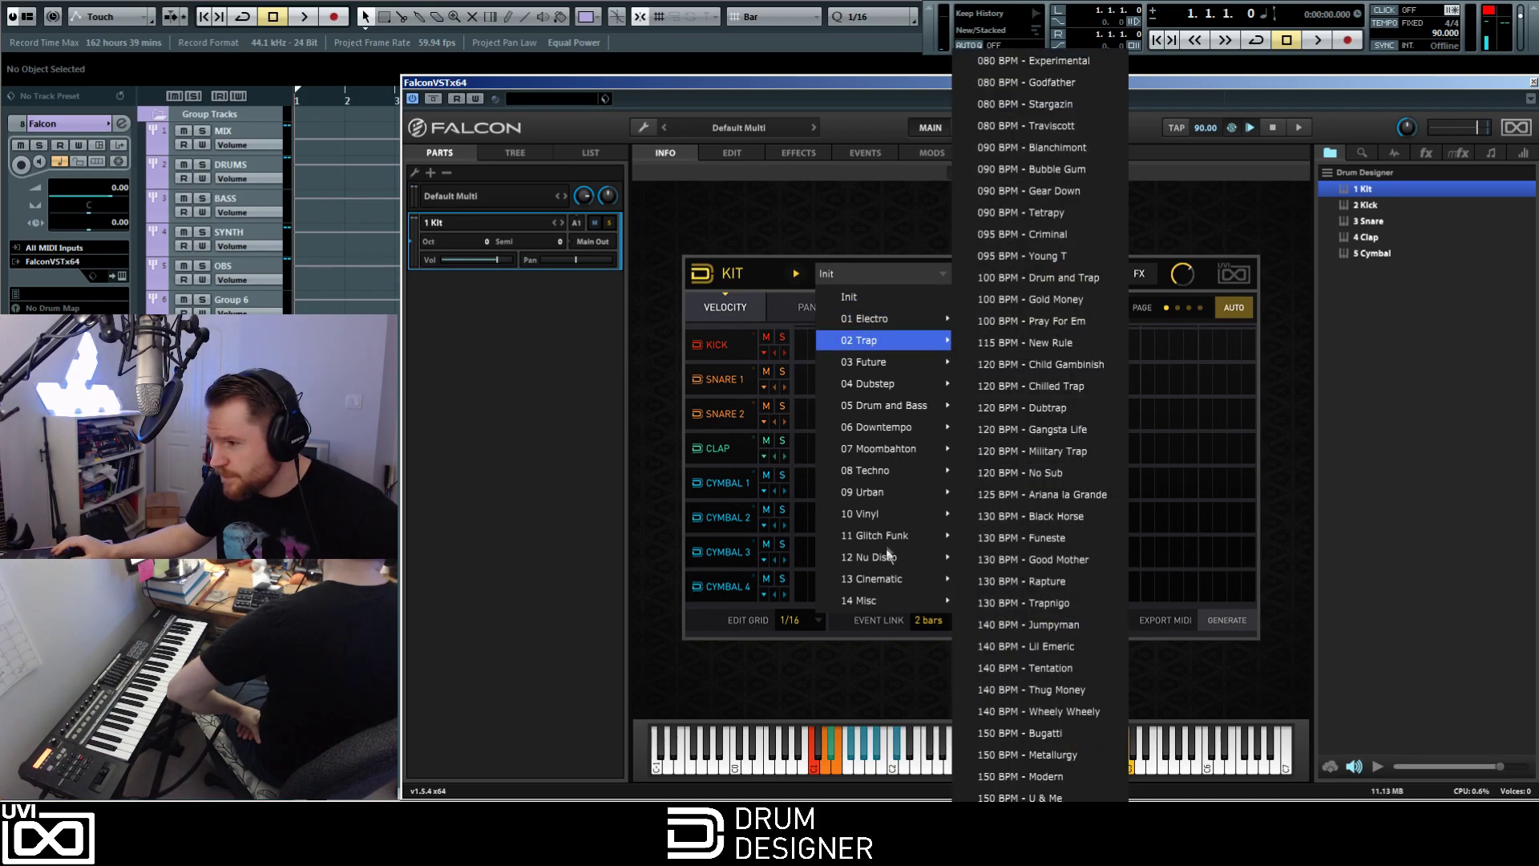
mouse_move(858, 322)
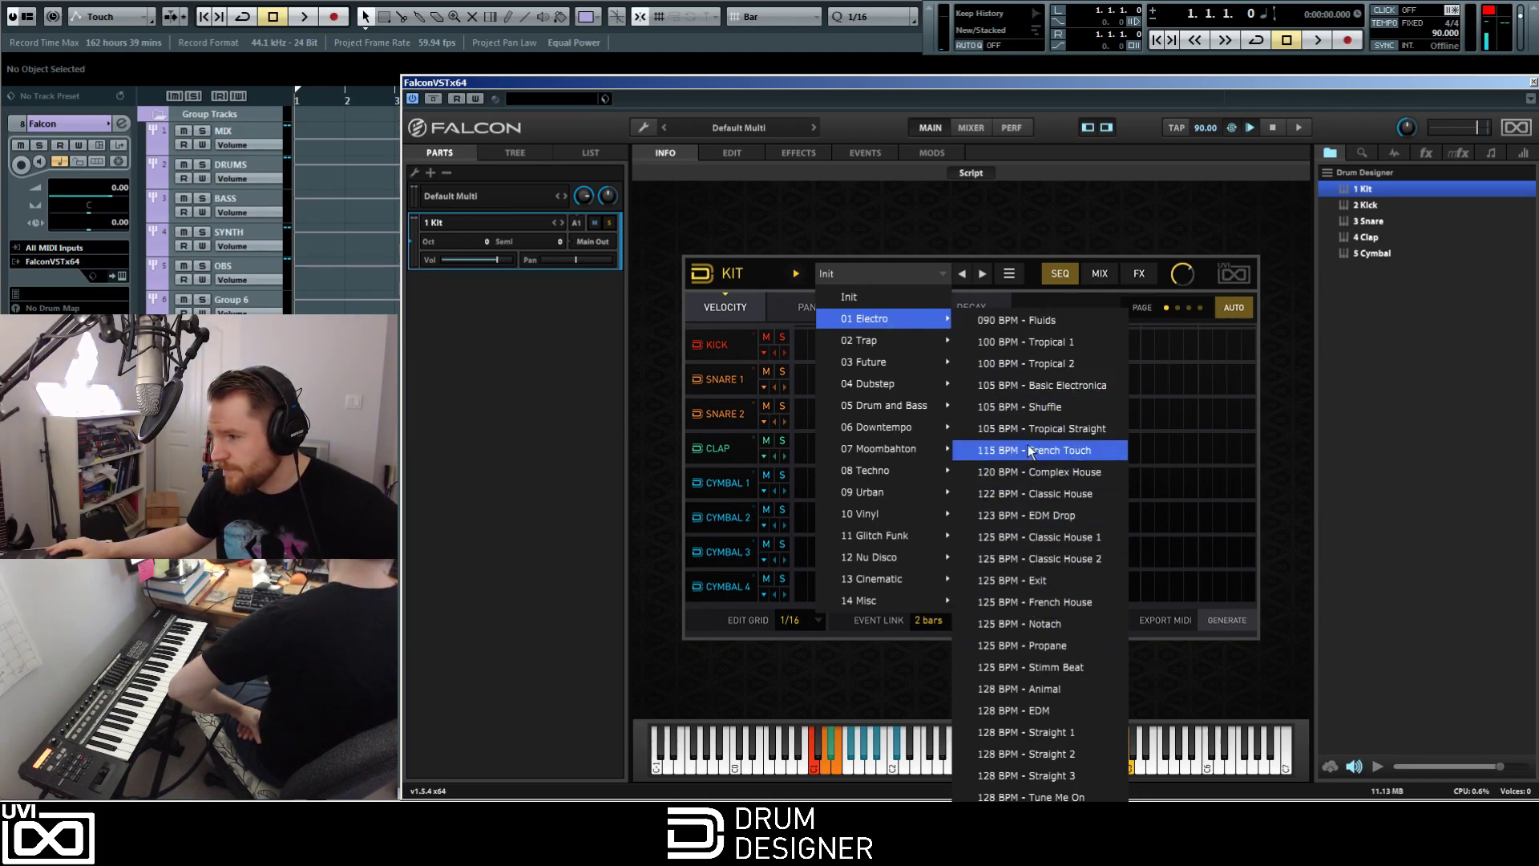
click(1026, 325)
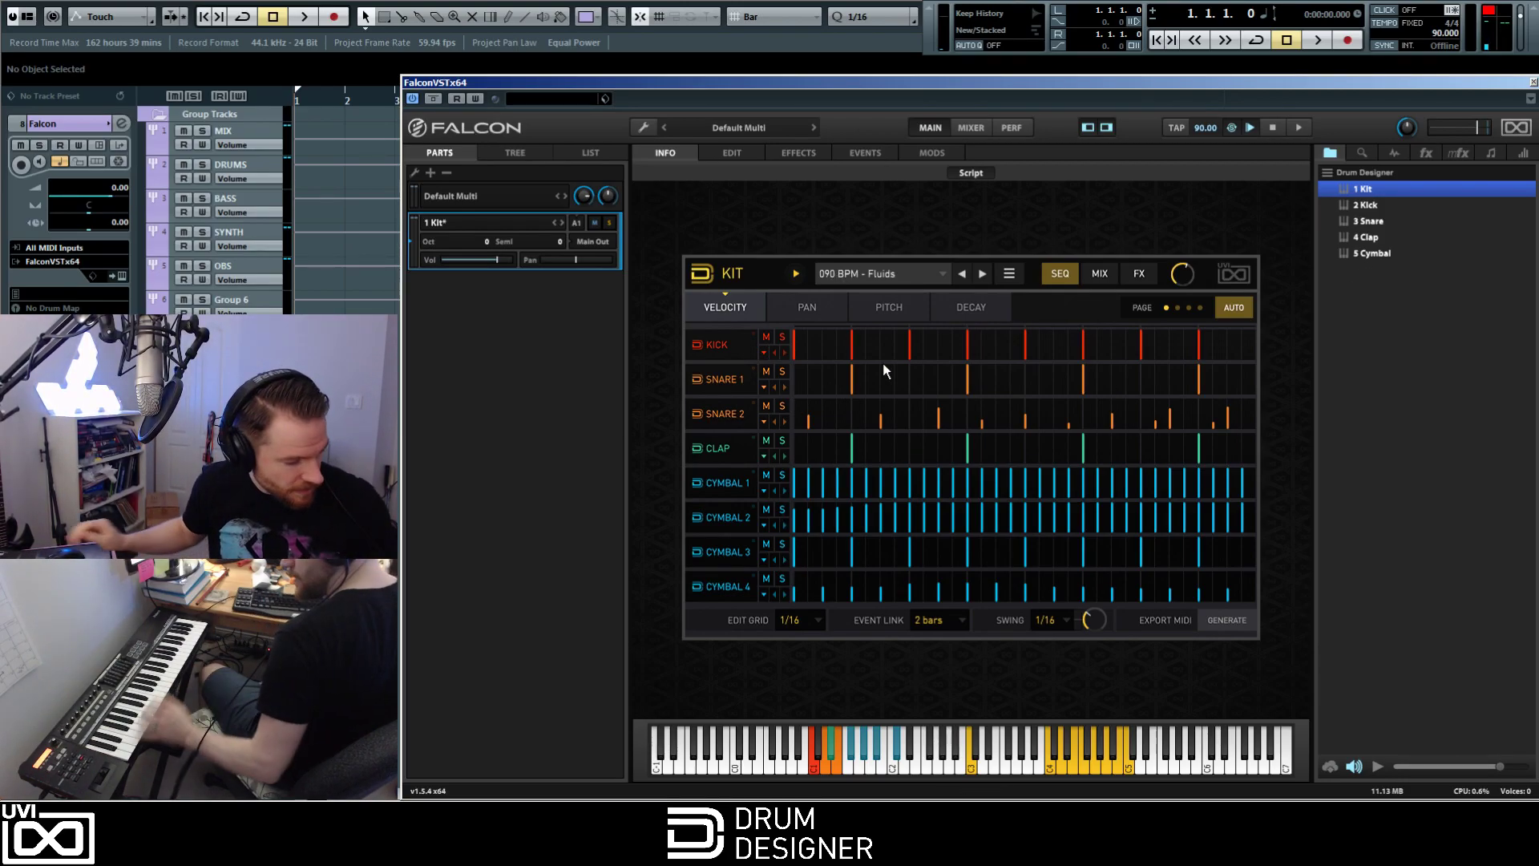
click(797, 275)
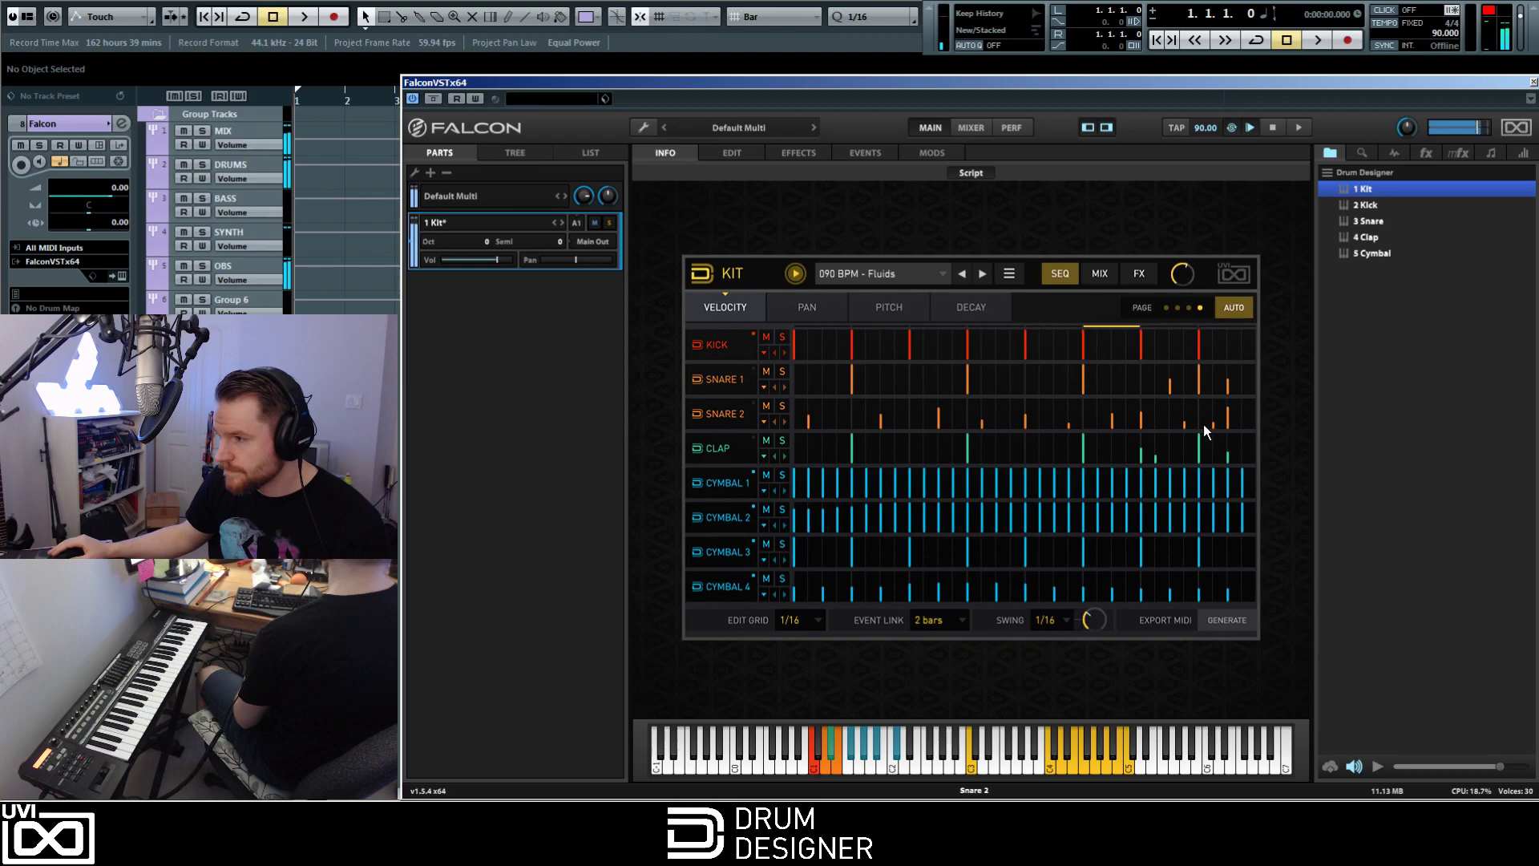
click(795, 275)
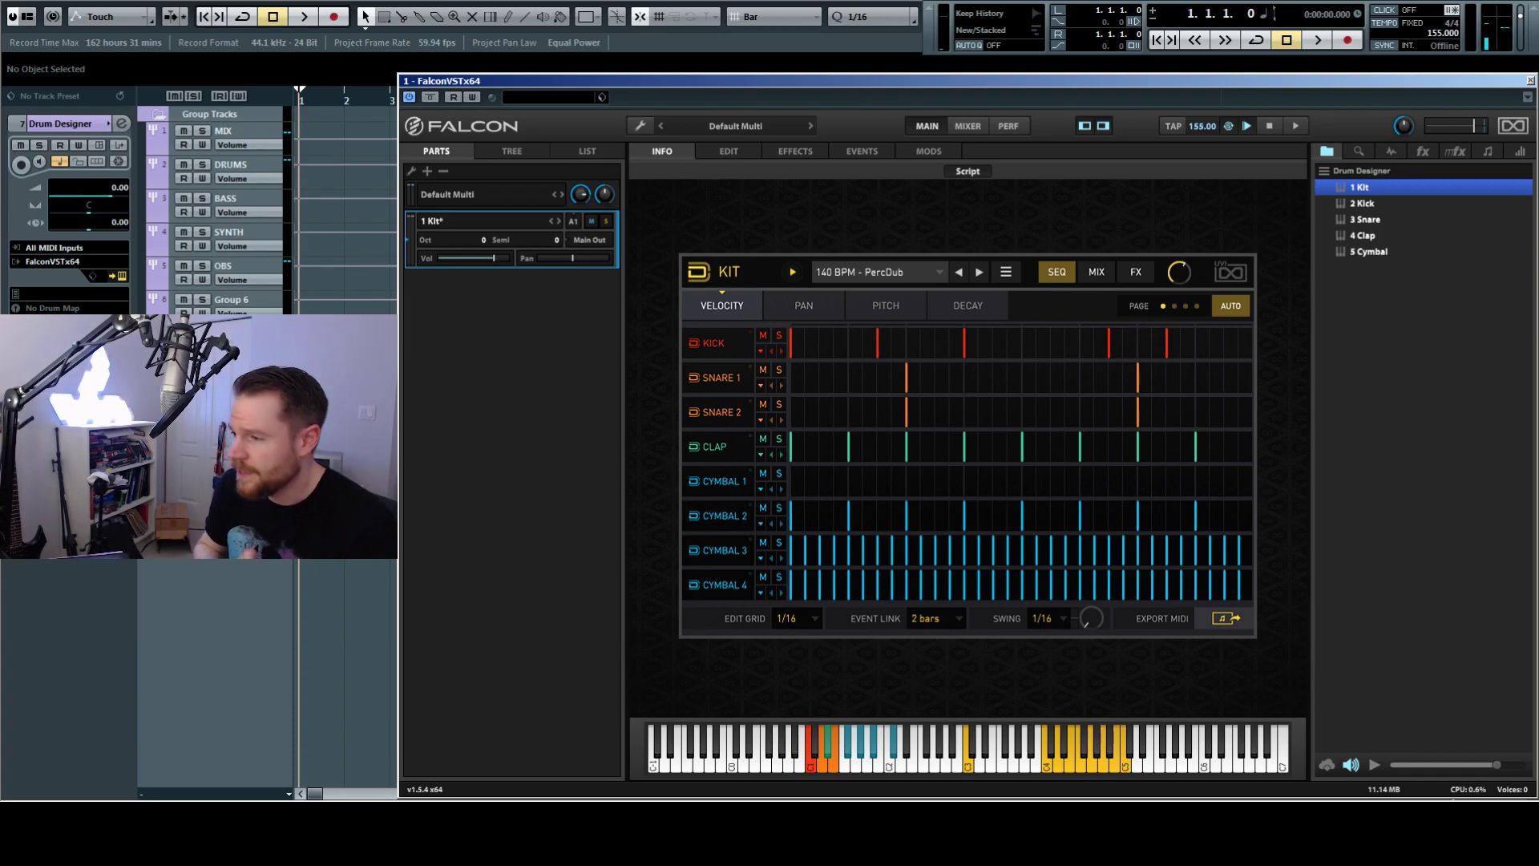
Step: Reload the 1 Kit program and load the Dubstep preset 140 BPM - Dubstep Straight into it
click(980, 272)
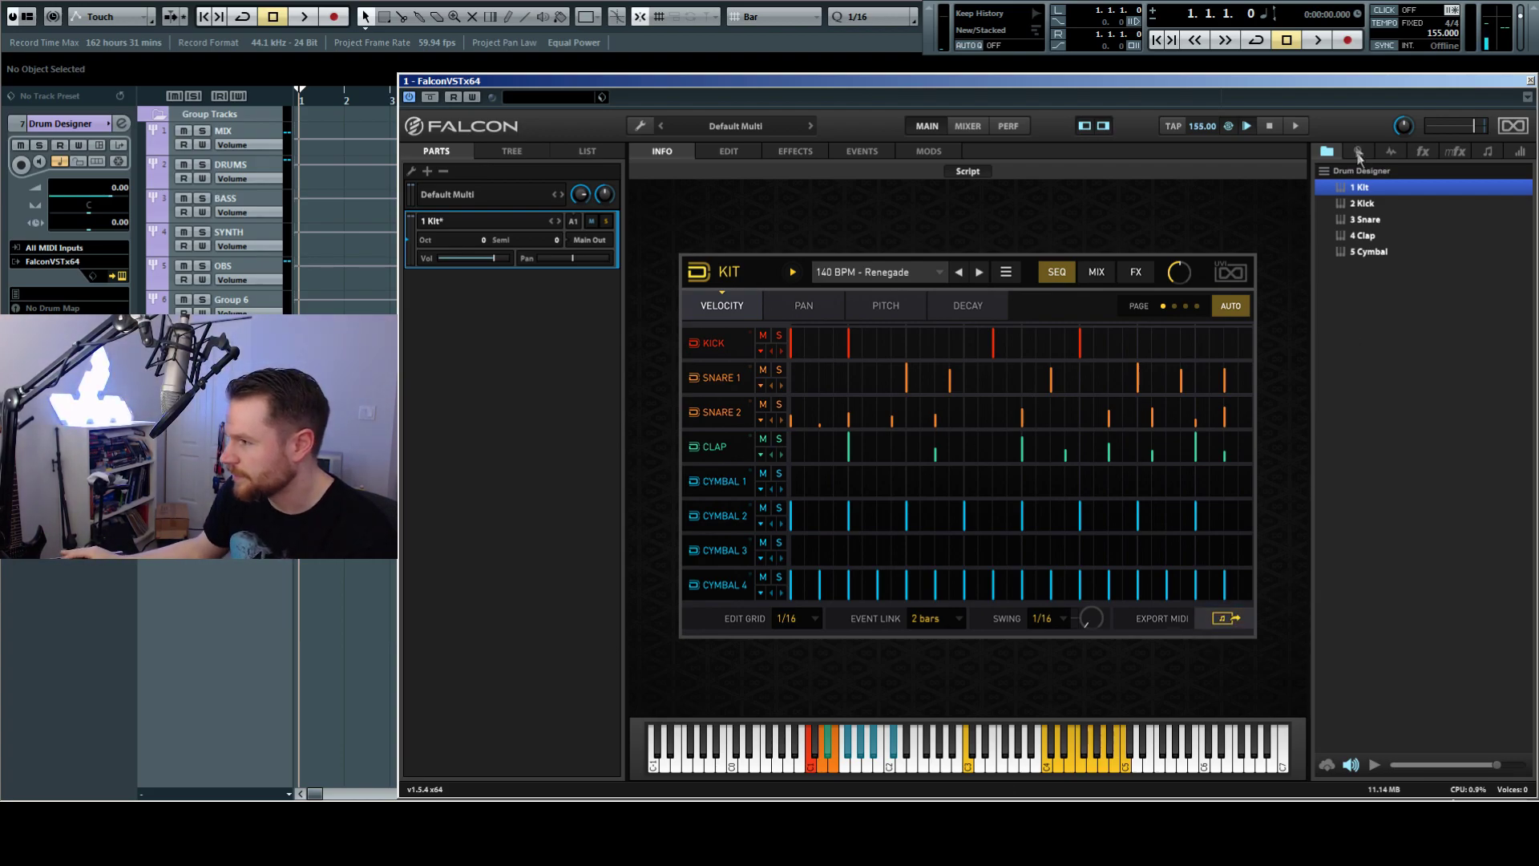
double_click(1363, 190)
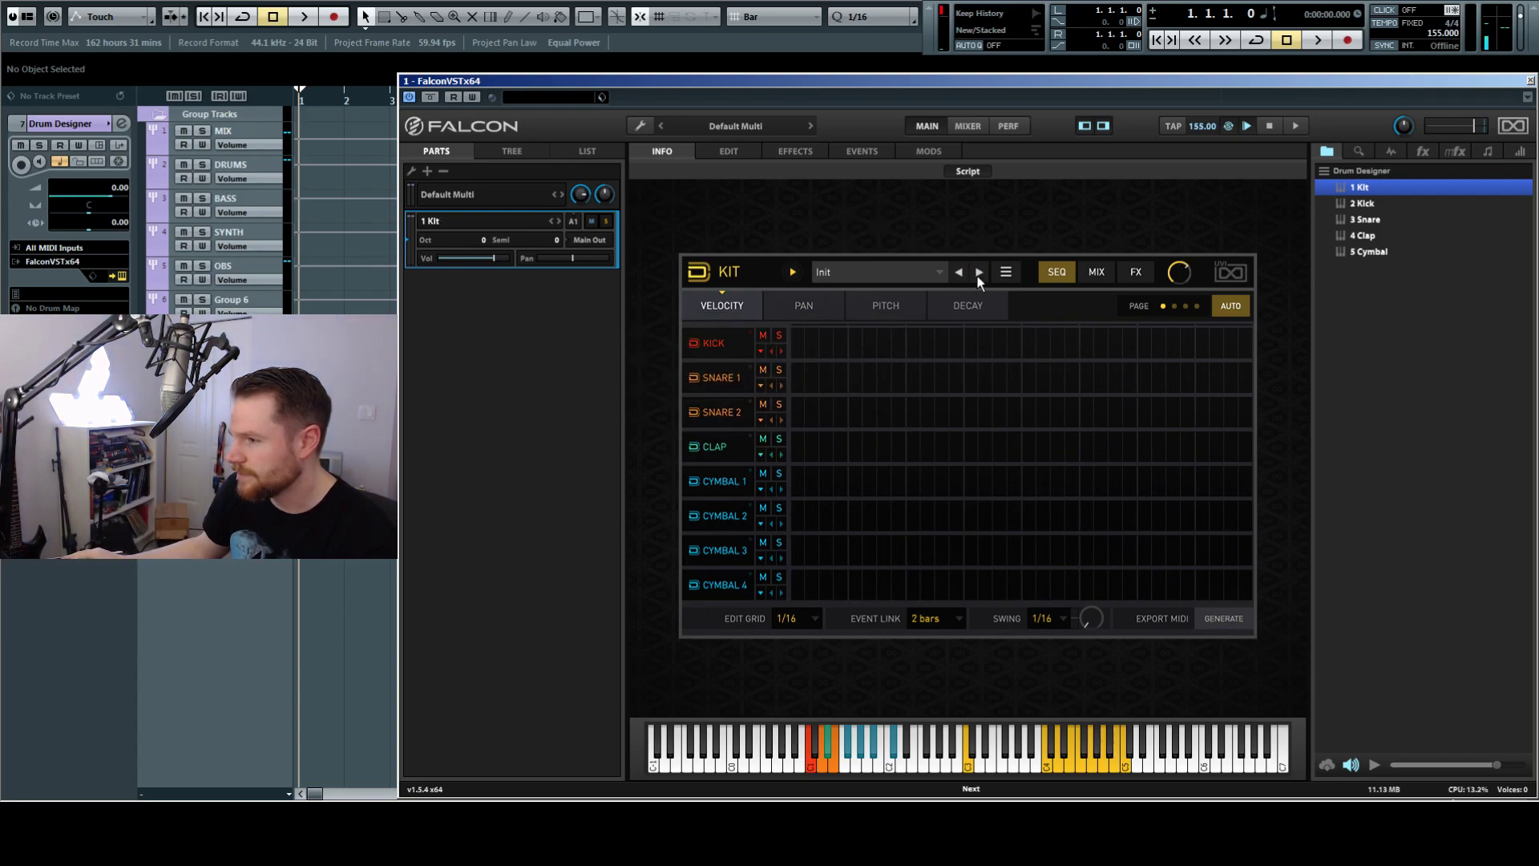
click(858, 272)
mouse_move(864, 382)
click(1016, 430)
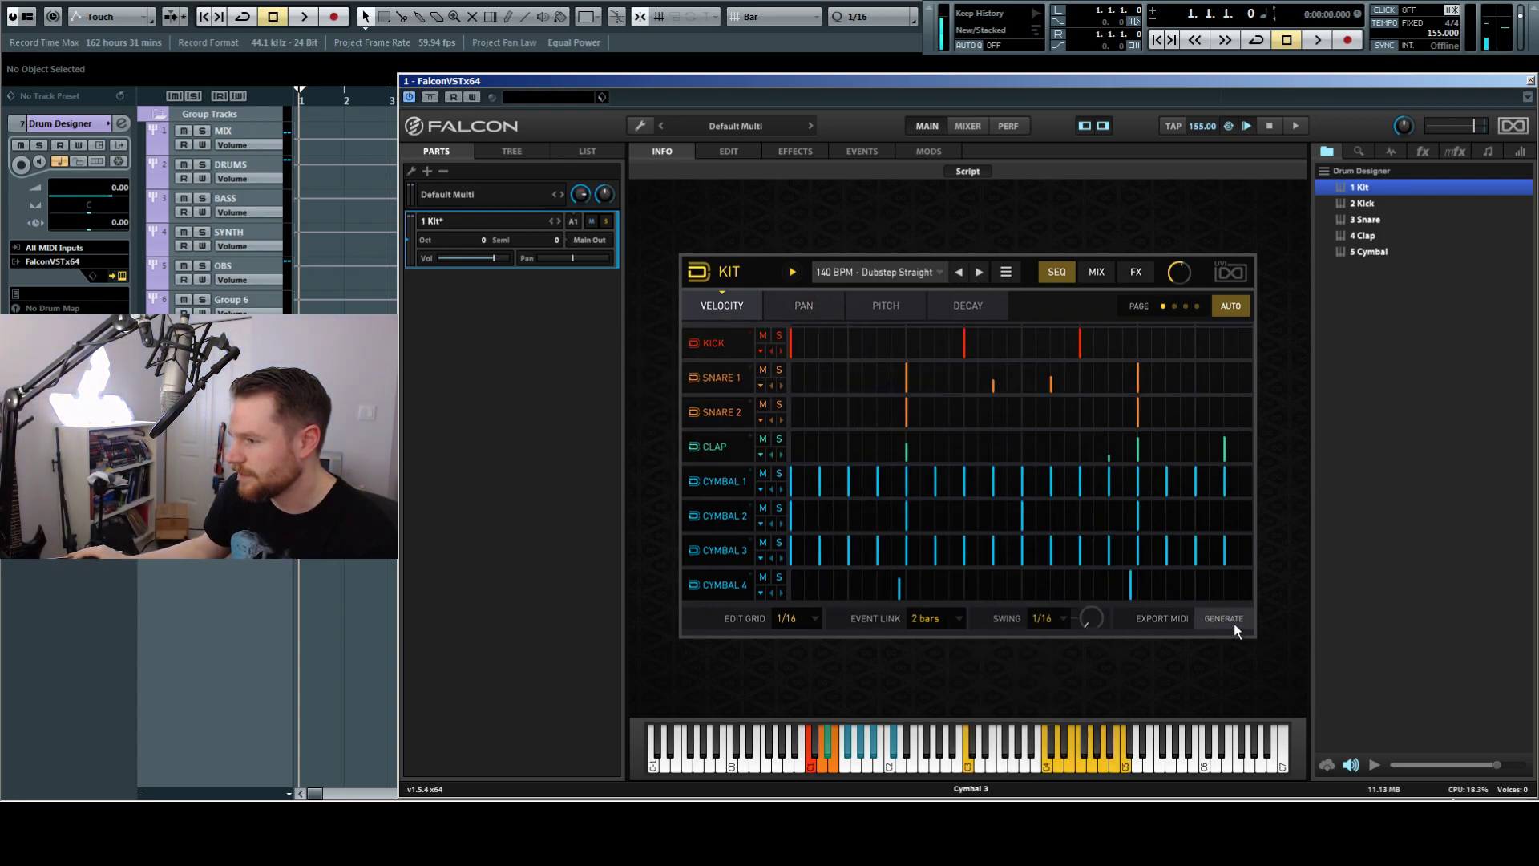
Step: Generate the pattern's MIDI export, place it on the Drum Designer track and move the clip to start at bar 9
drag(1225, 618, 270, 298)
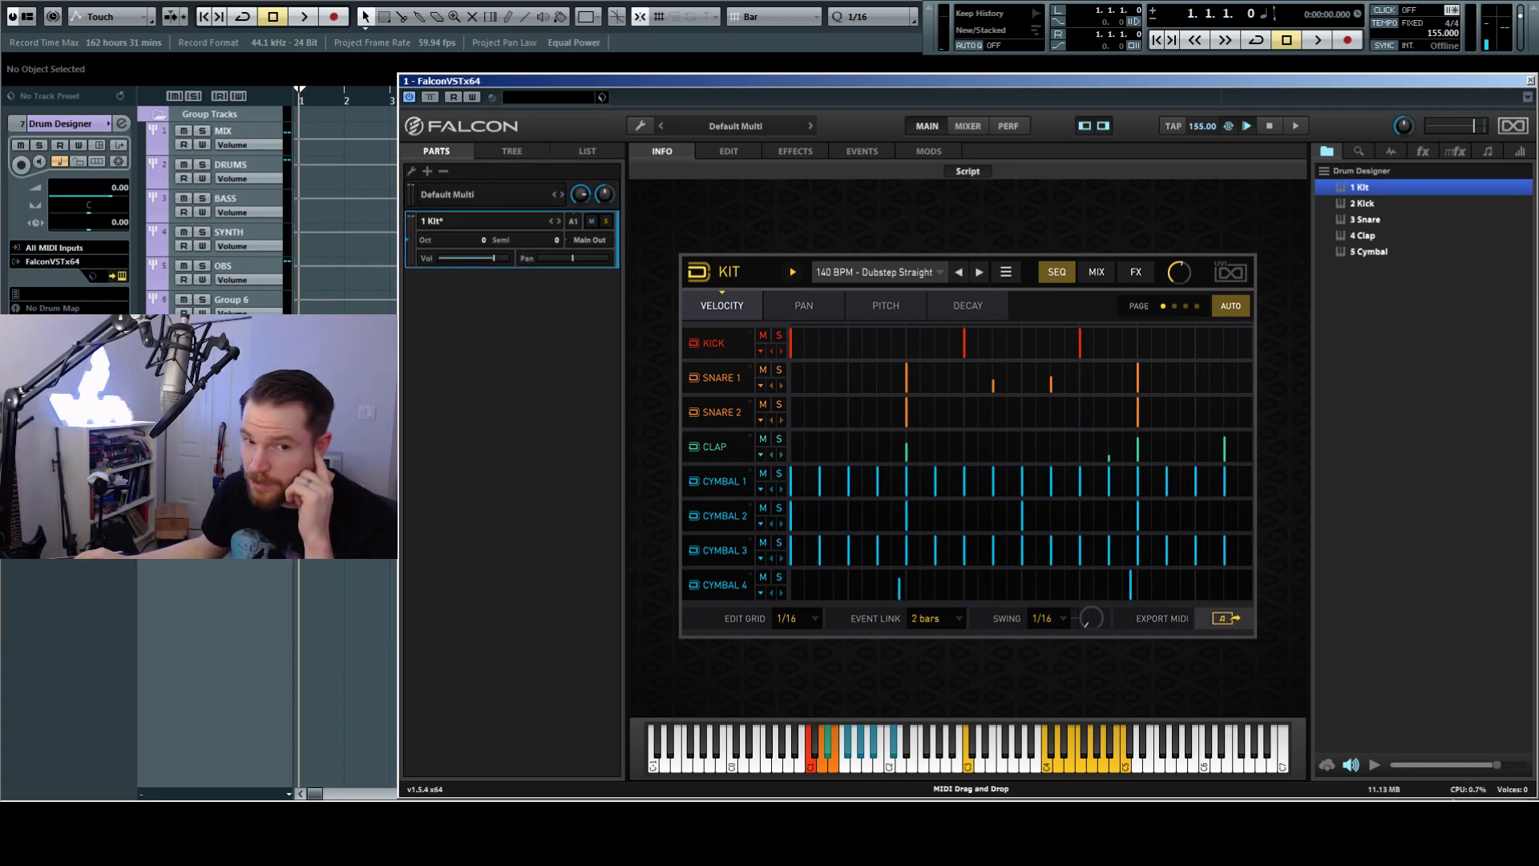
drag(270, 298, 308, 333)
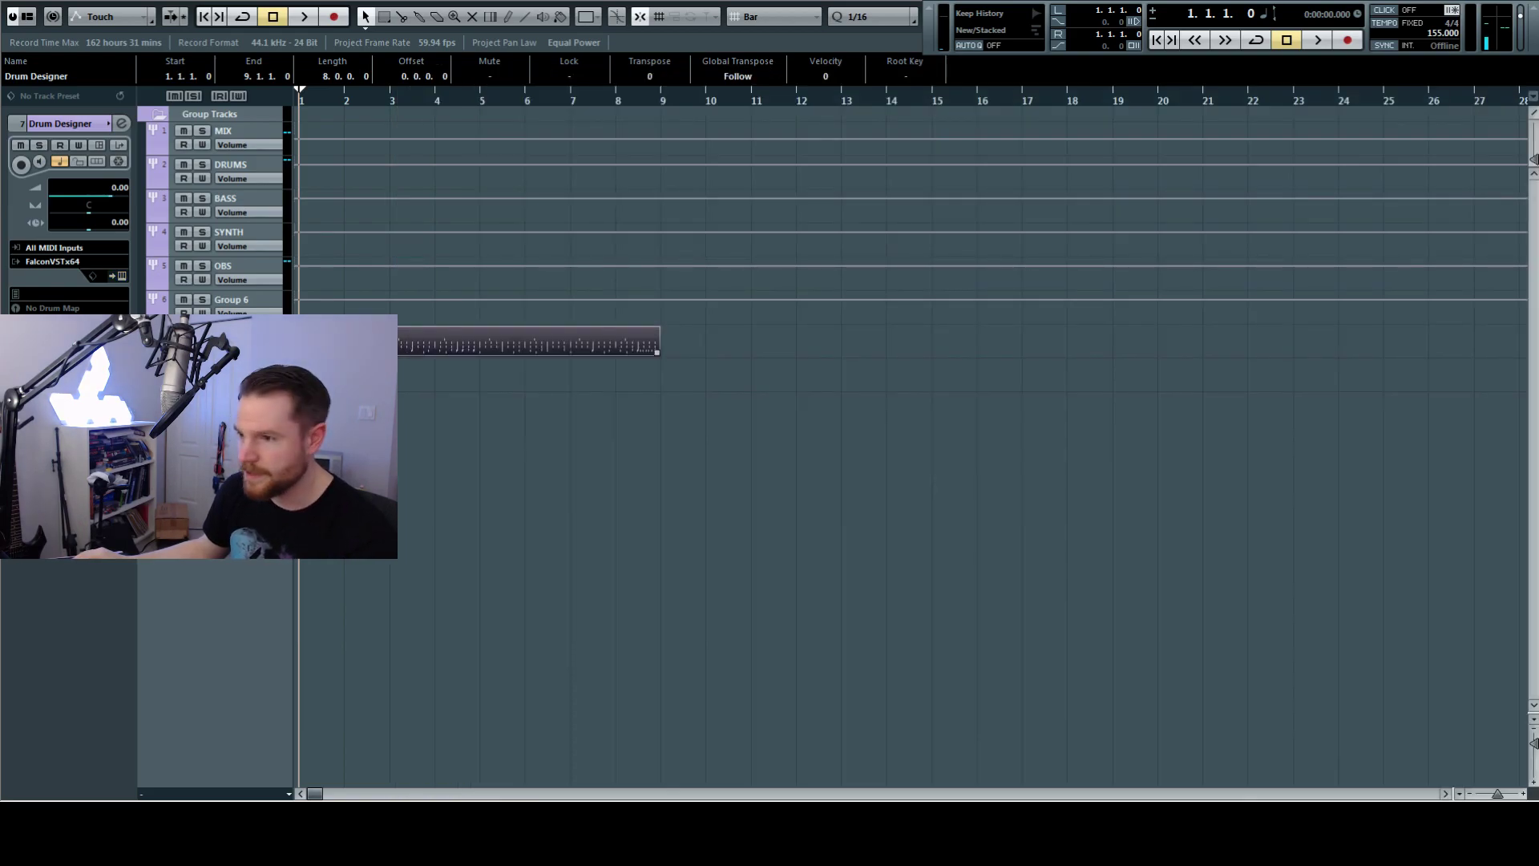
drag(386, 354, 749, 353)
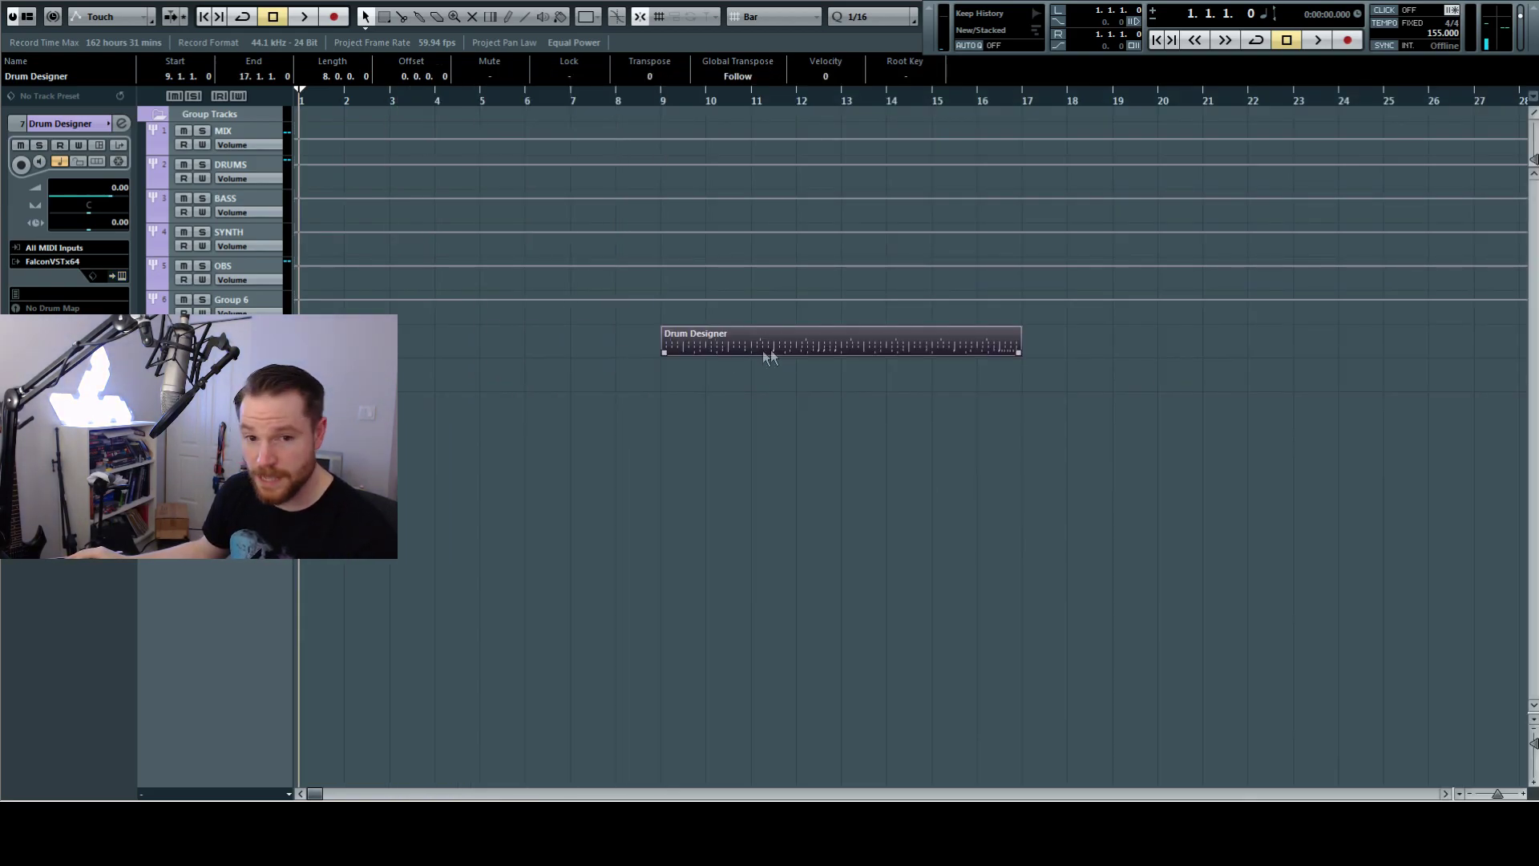
Step: Open the Drum Designer clip in the note editor, select all of its notes and examine them across the full clip
double_click(765, 353)
scroll(752, 327, up, 8)
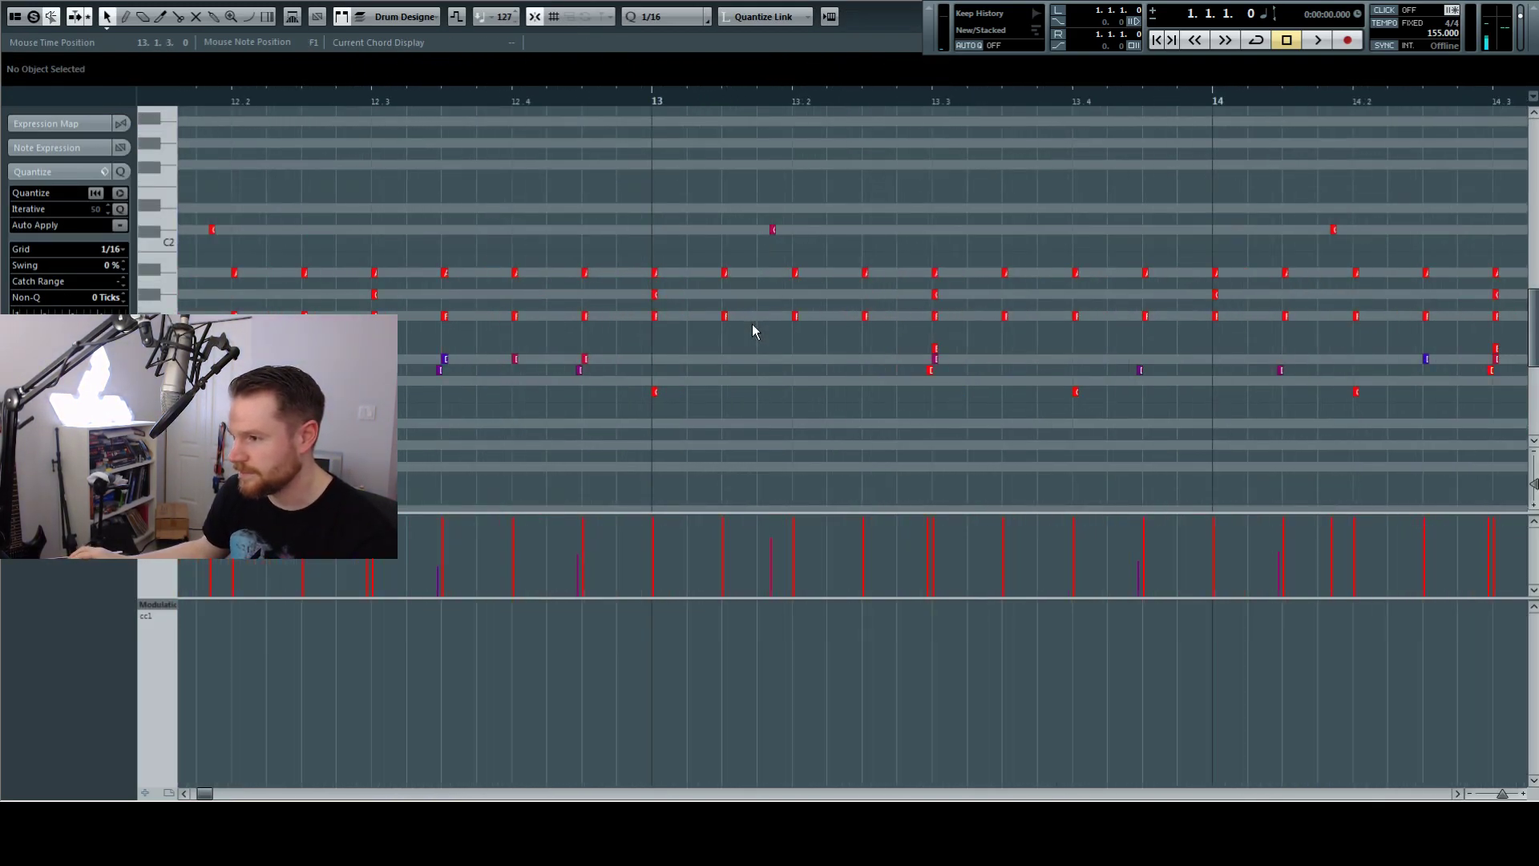
key(ctrl+a)
drag(697, 273, 757, 270)
scroll(755, 268, down, 8)
scroll(754, 271, down, 3)
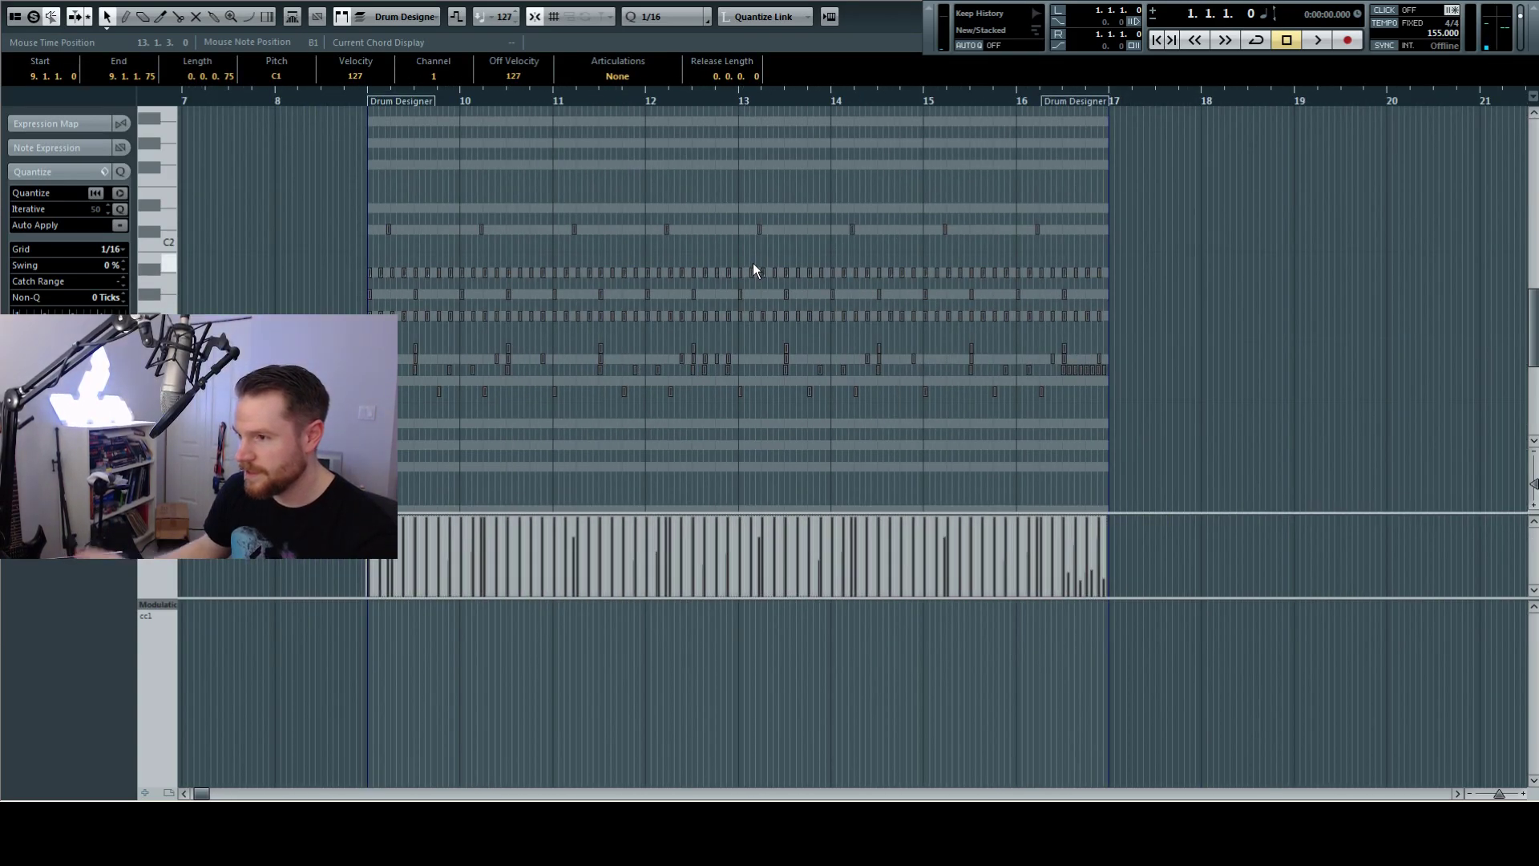
Step: Set the locators around the Drum Designer clip, play it in the arrangement, and reopen the track's instrument
click(717, 180)
key(p)
key(space)
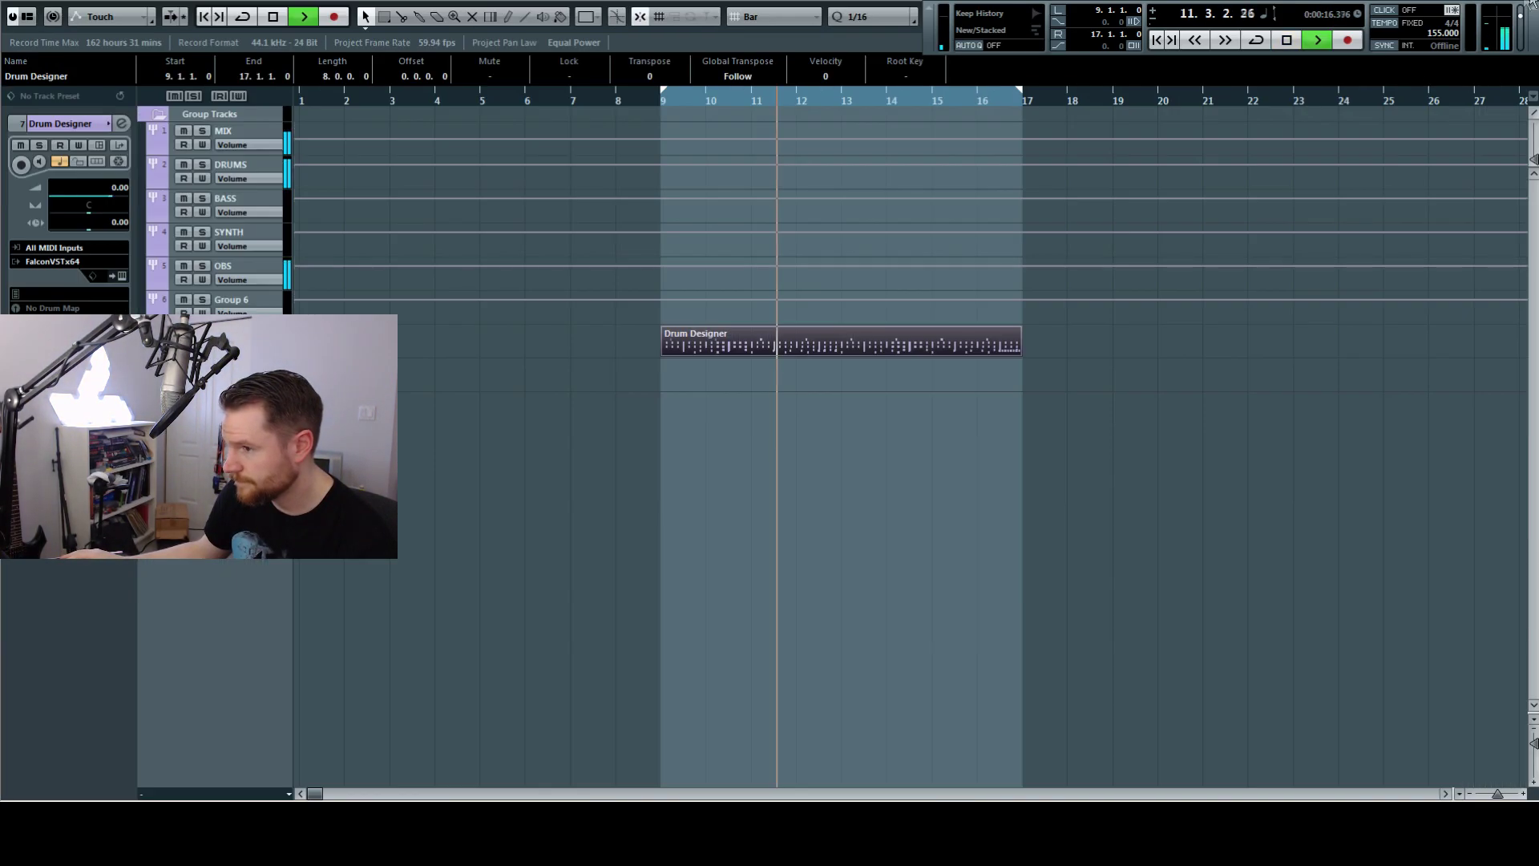
click(1525, 57)
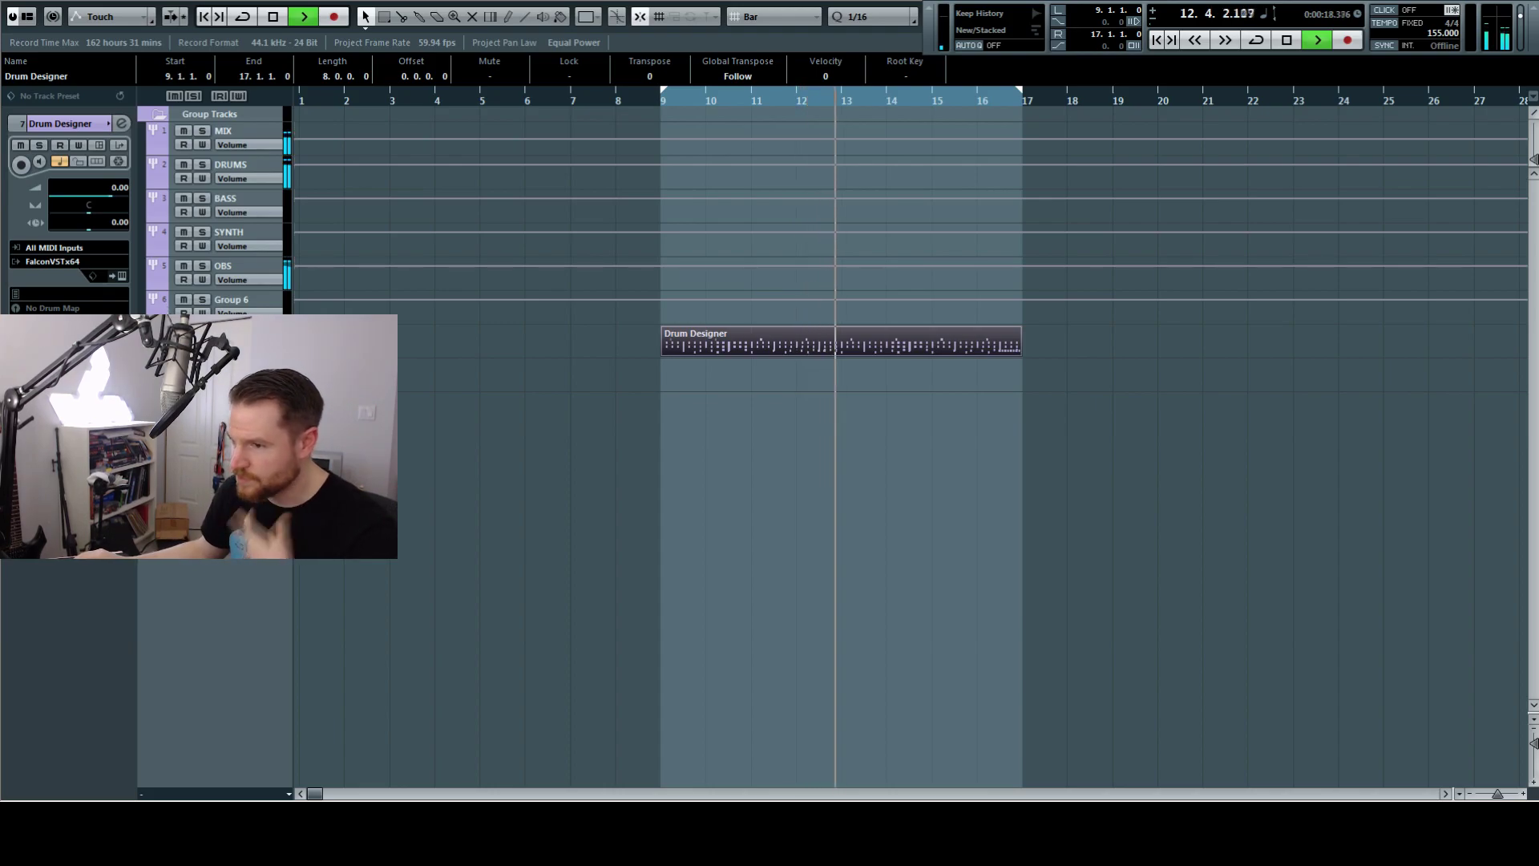
click(122, 276)
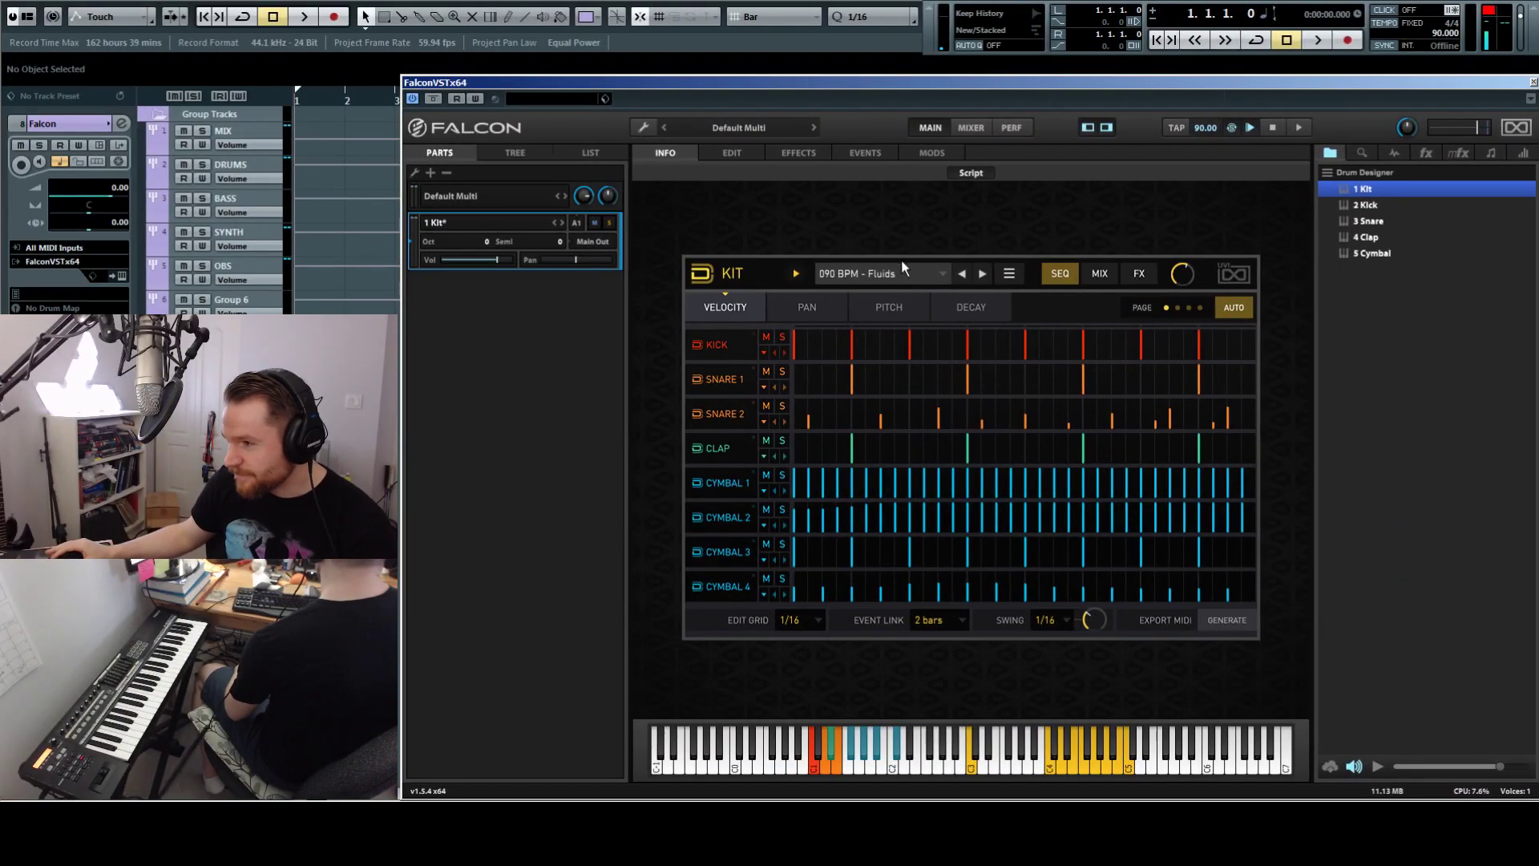
Step: Browse the kit's pattern preset categories and load the Dubstep preset 140 BPM - Aggression
click(880, 274)
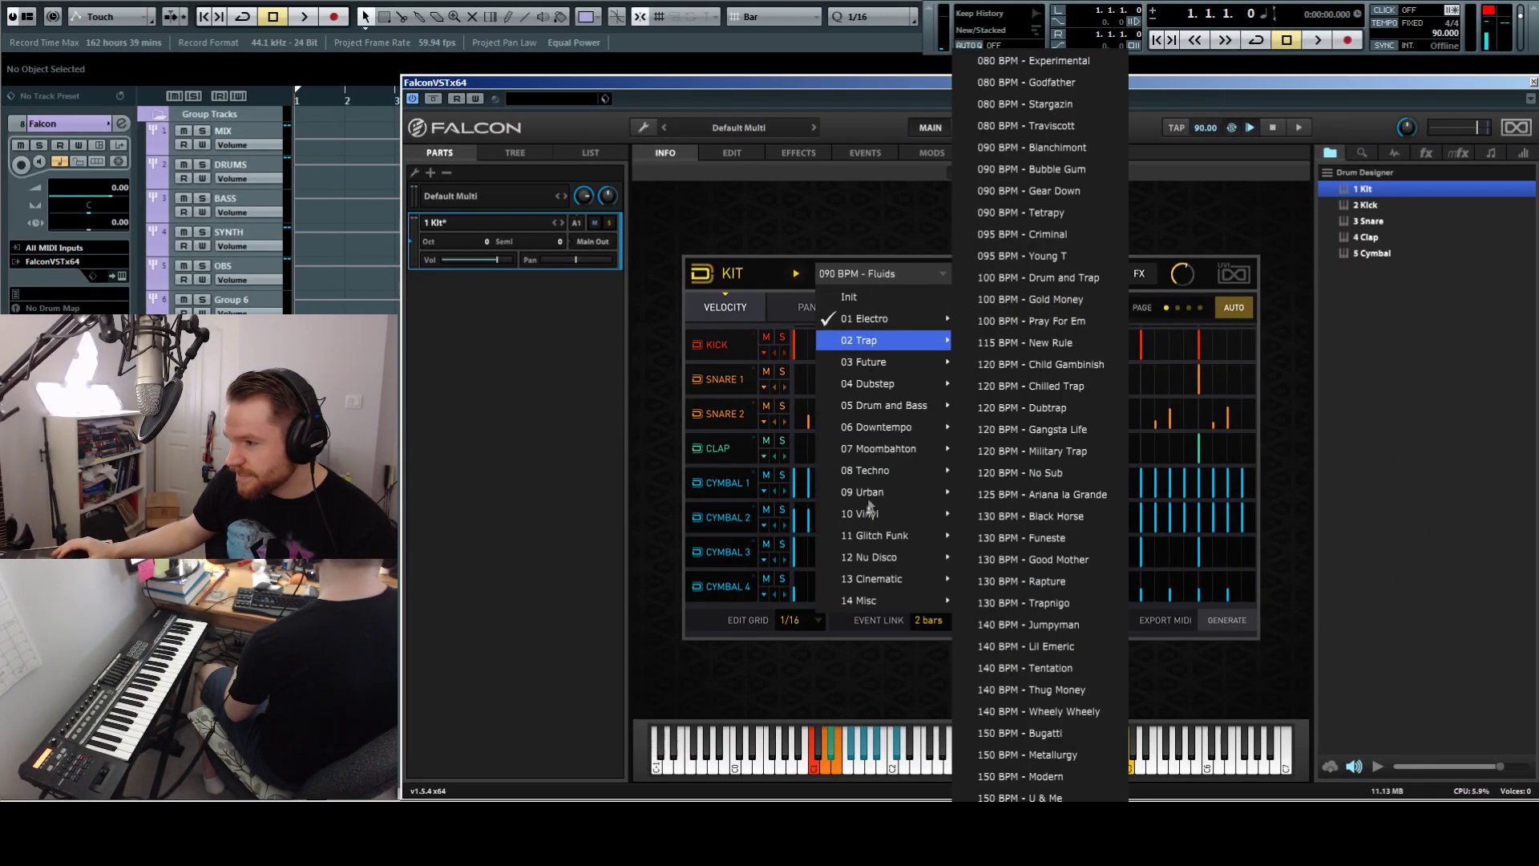
click(873, 577)
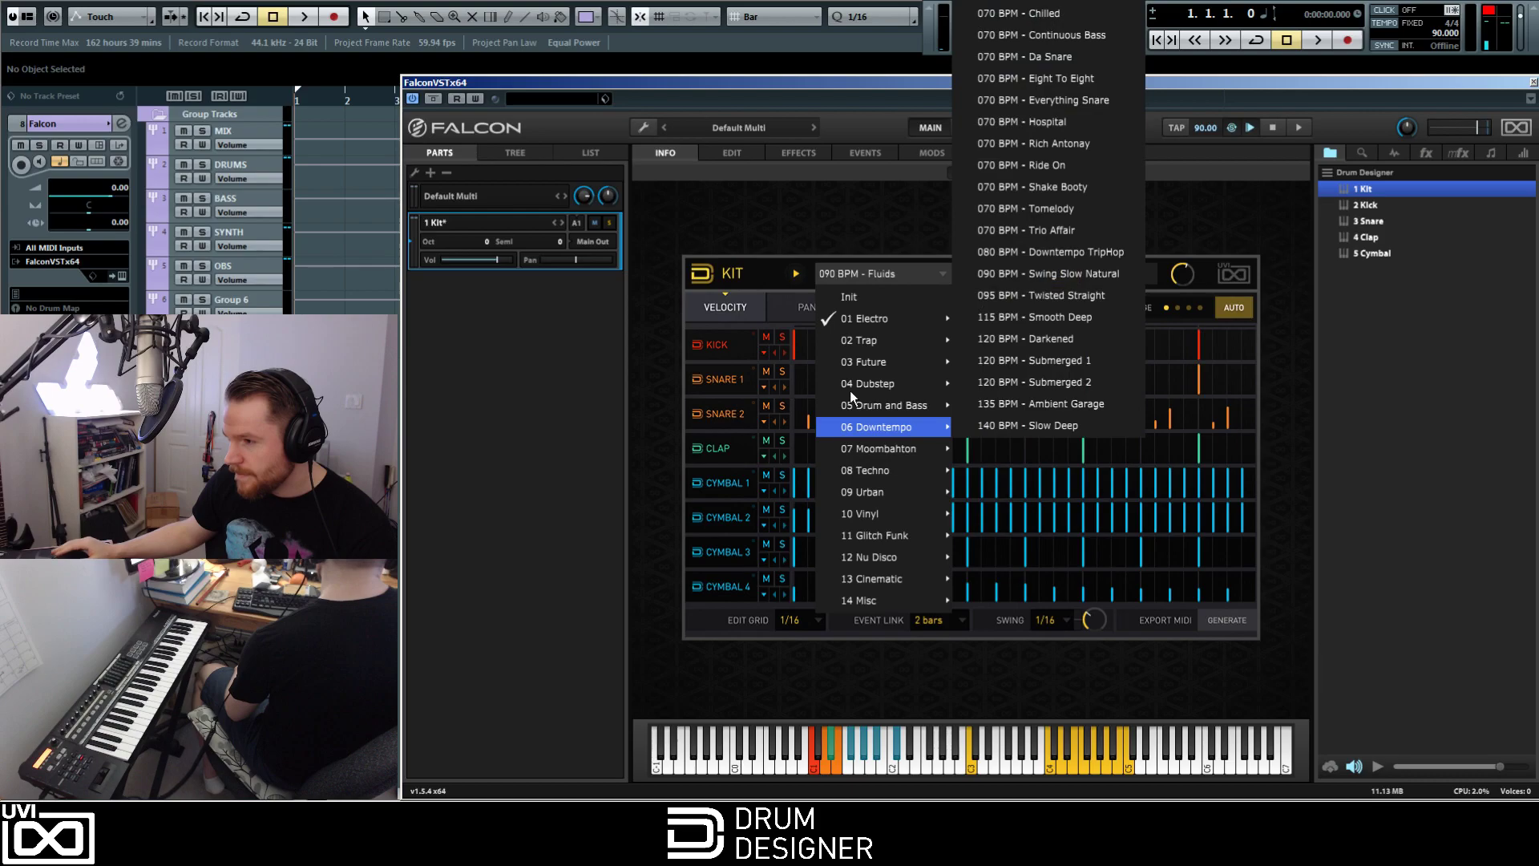
mouse_move(861, 345)
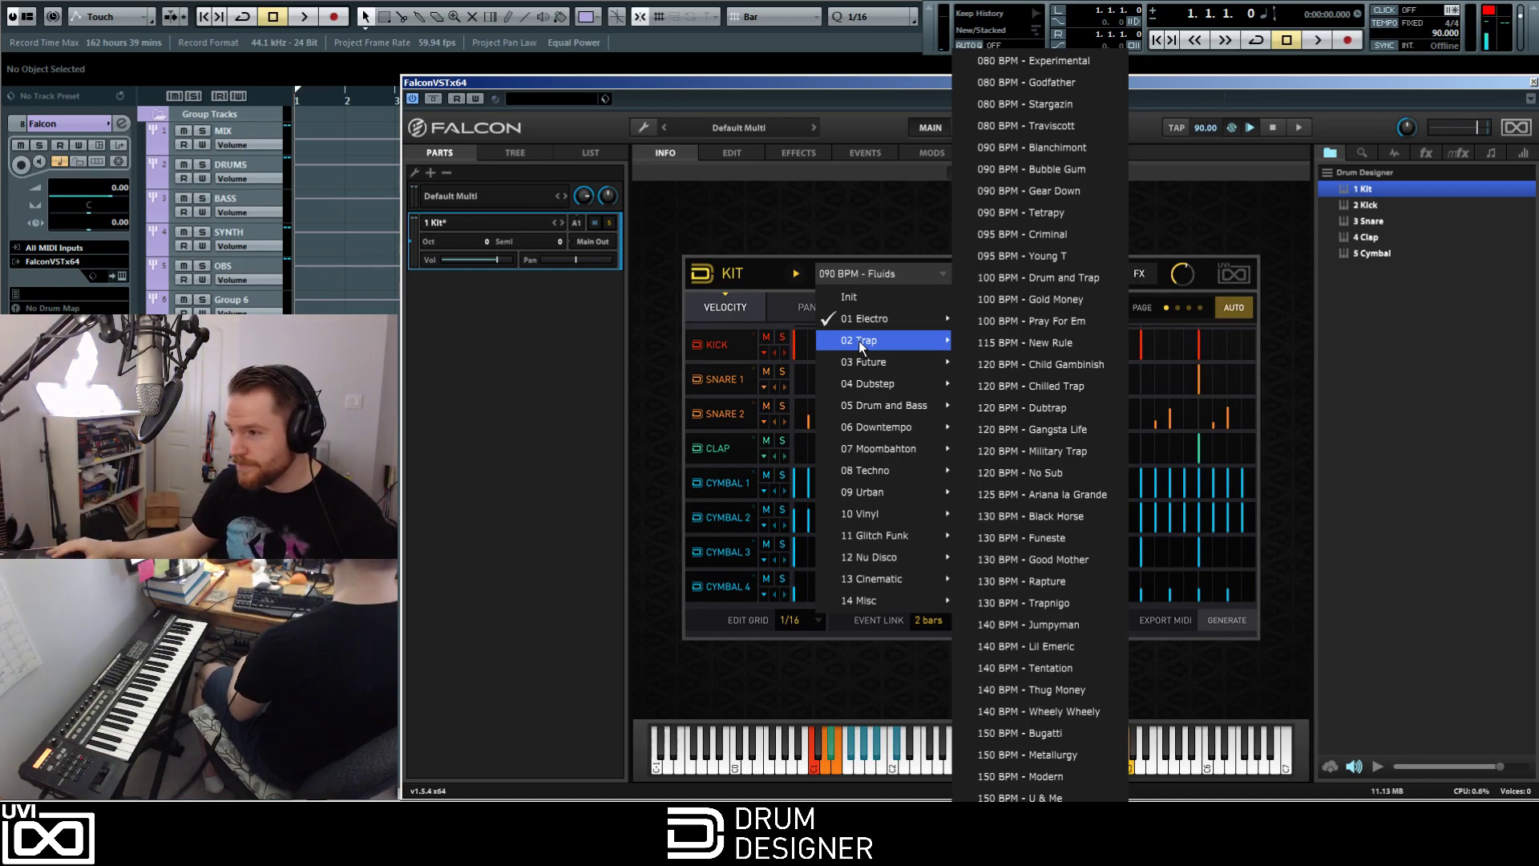
mouse_move(878, 382)
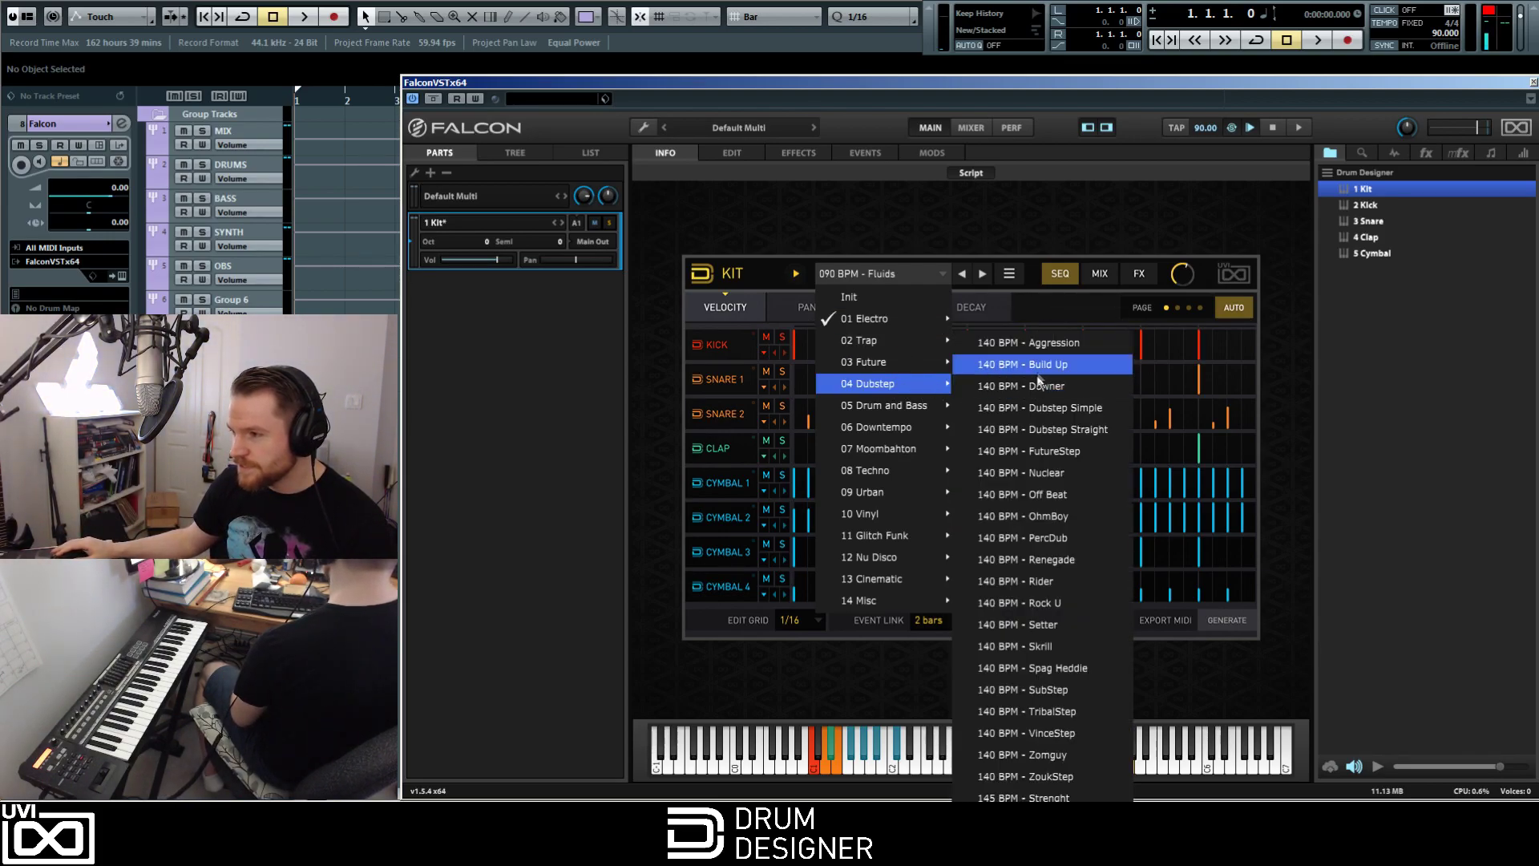
click(1022, 342)
Step: Set the project tempo to 140 BPM and start playback of the kit pattern
double_click(1452, 32)
text(1400)
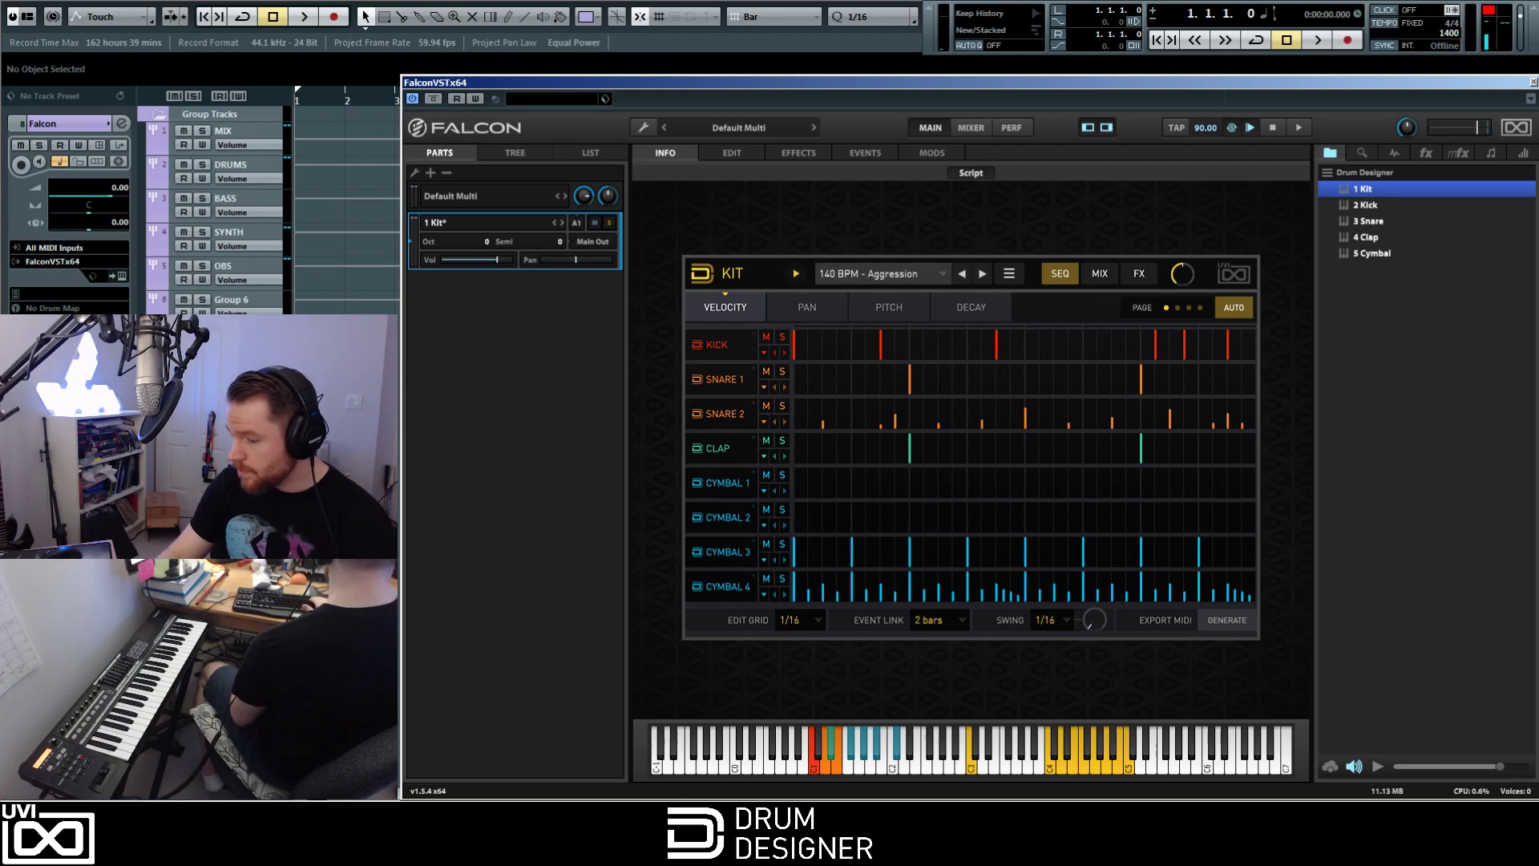
key(Return)
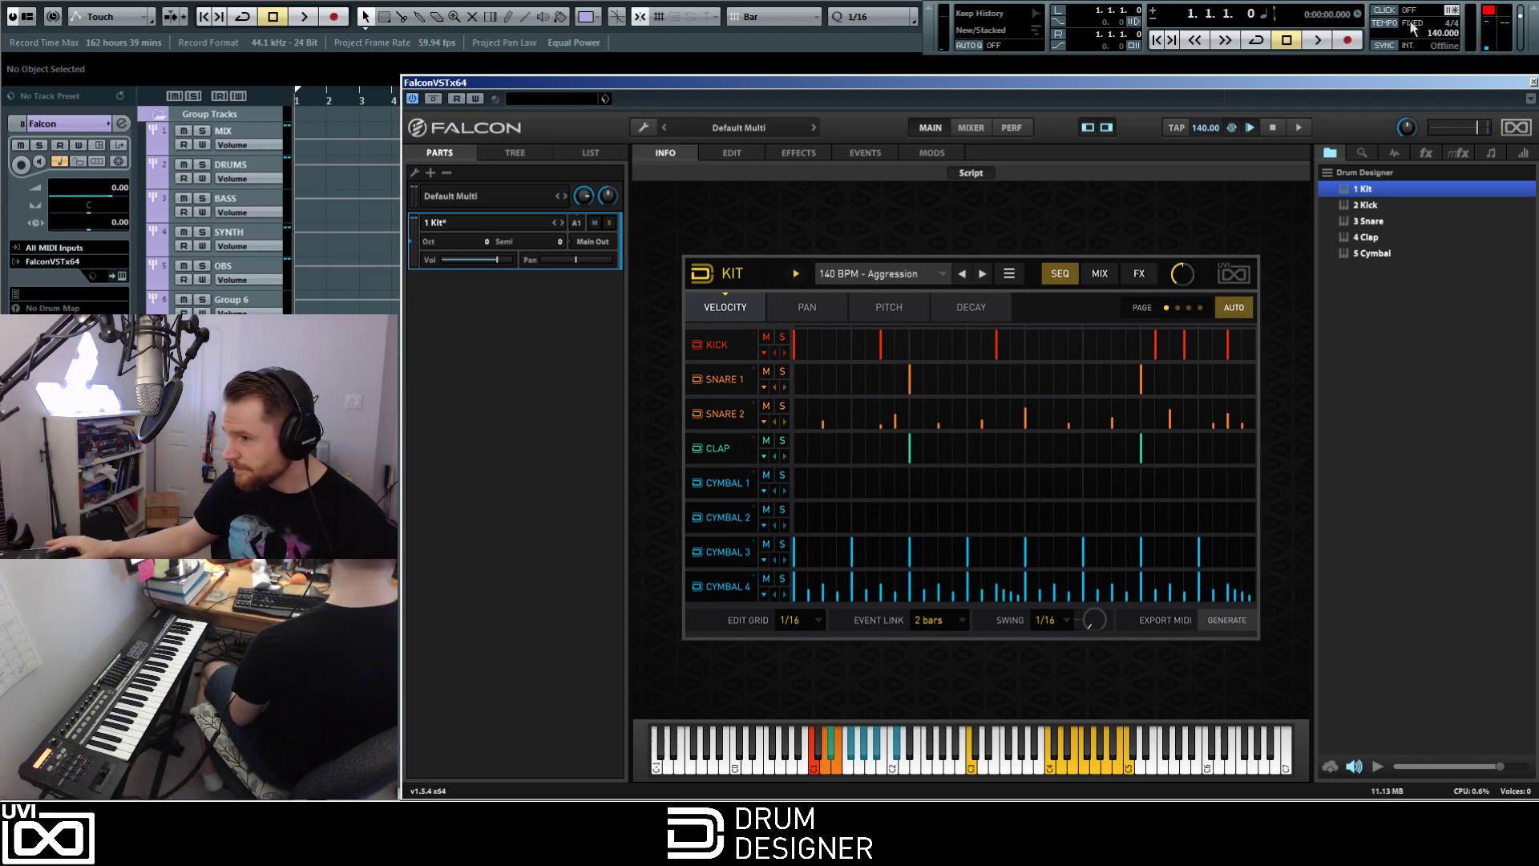
click(798, 274)
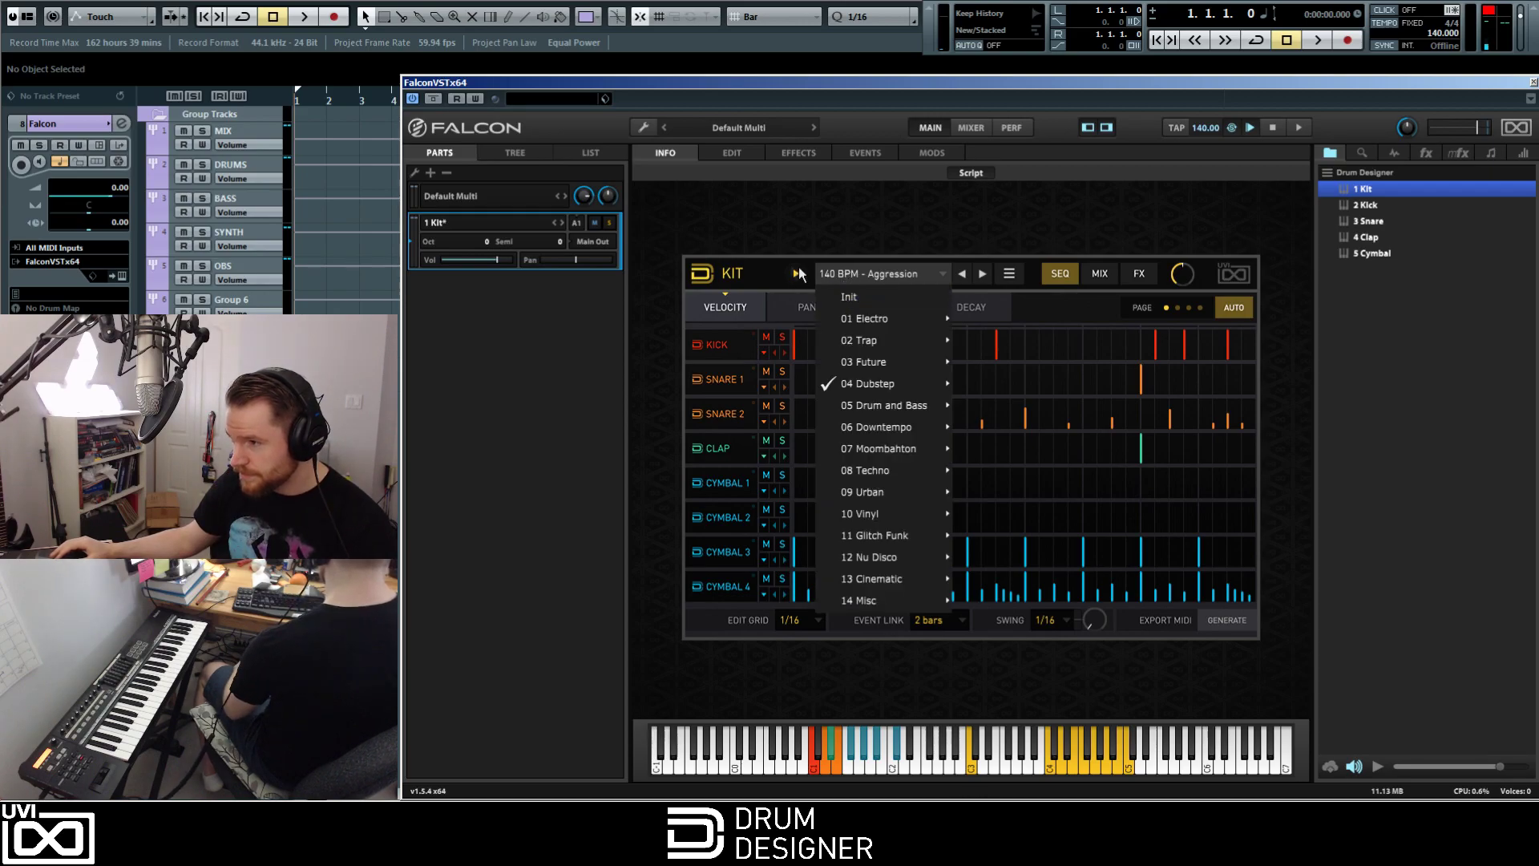
click(780, 273)
click(795, 274)
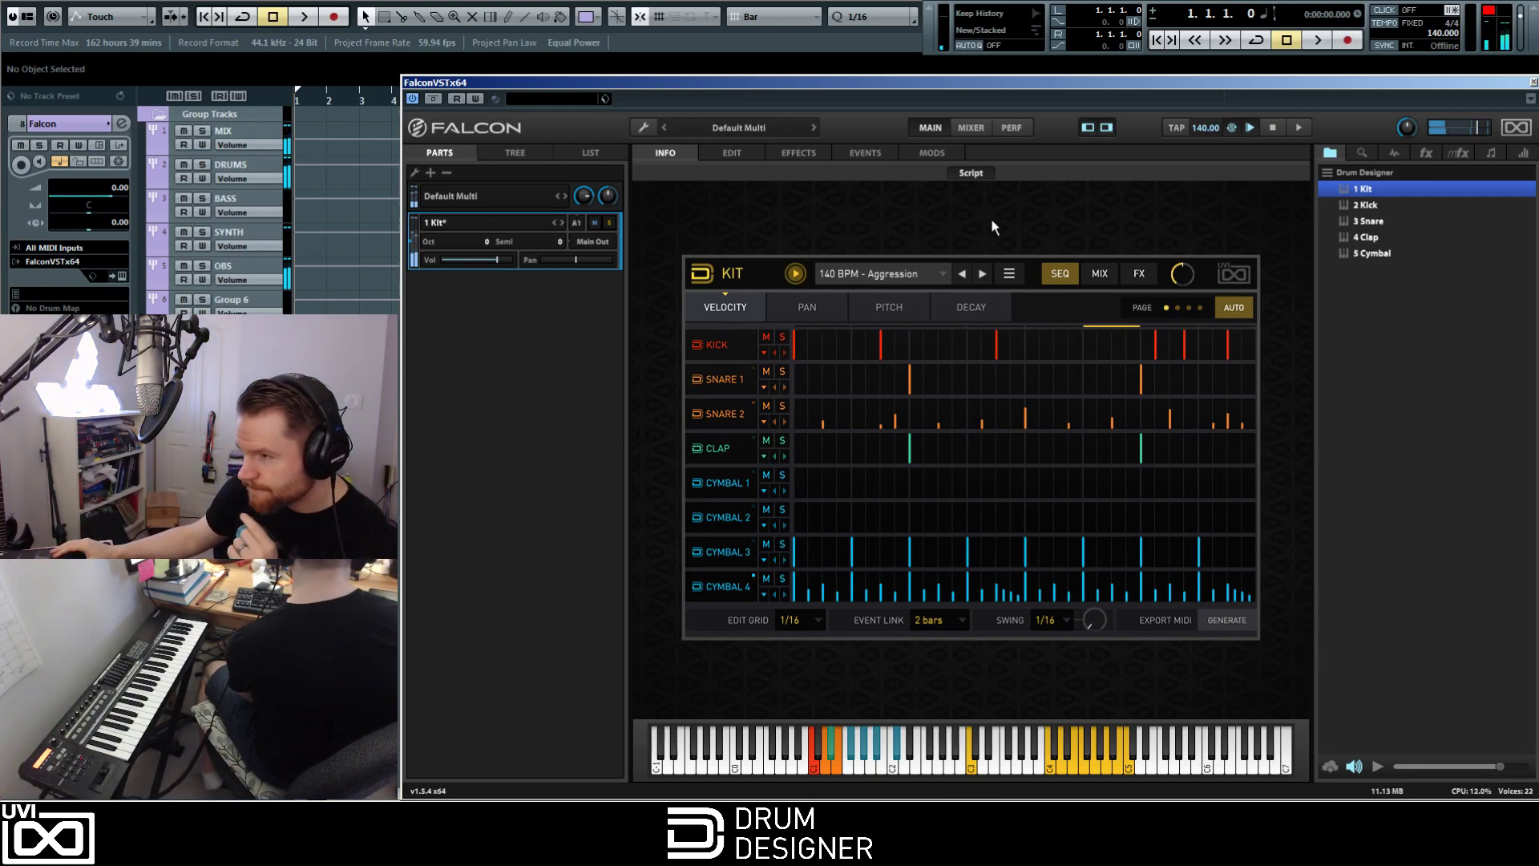
Step: Advance to the preset 140 BPM - Build Up and zoom in on the Snare 2 sequence lane
click(982, 274)
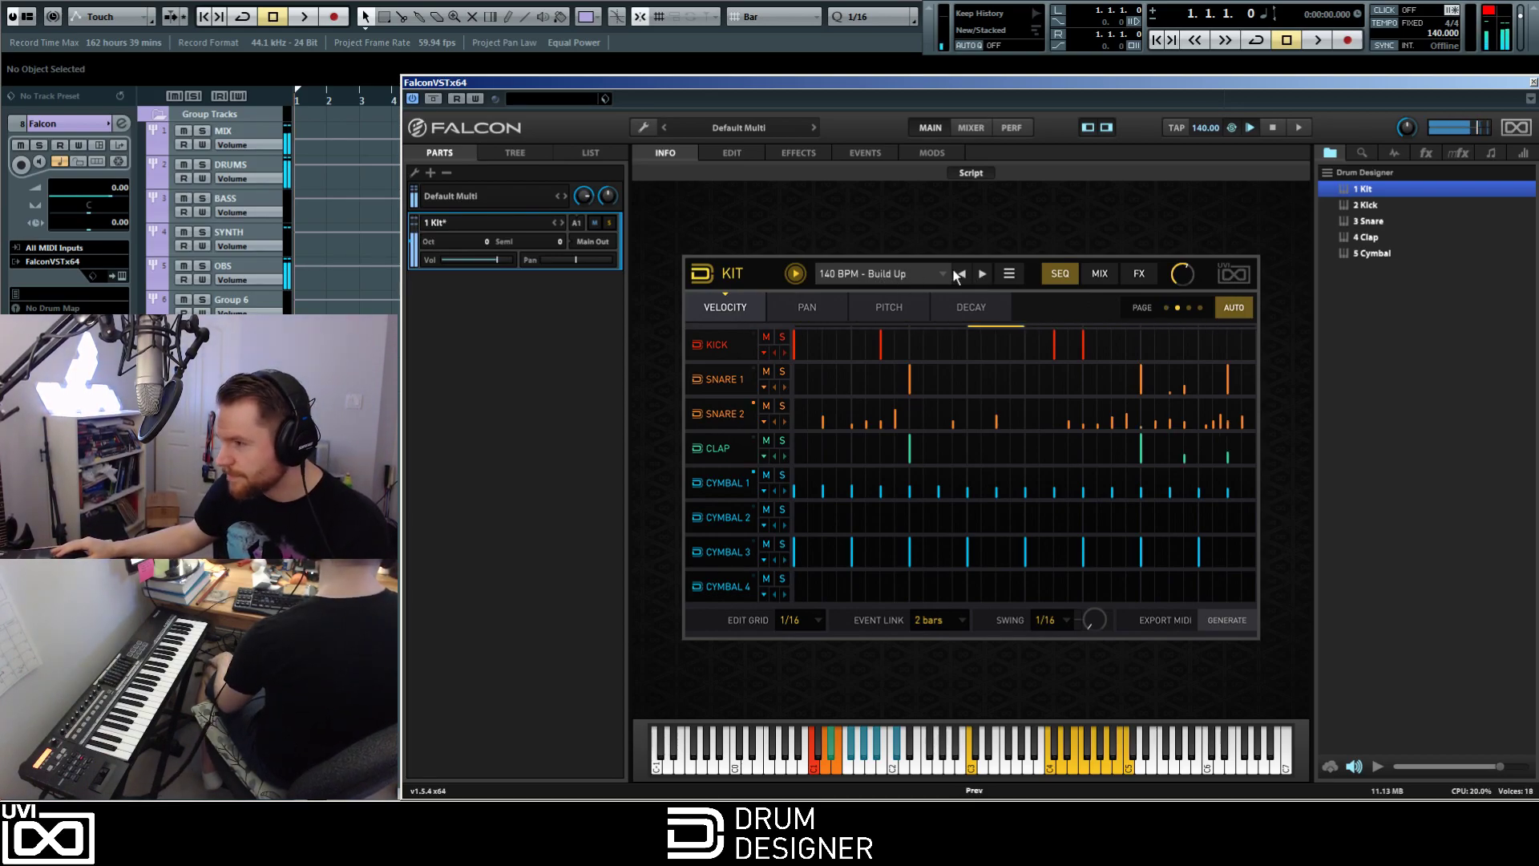
click(763, 421)
click(793, 510)
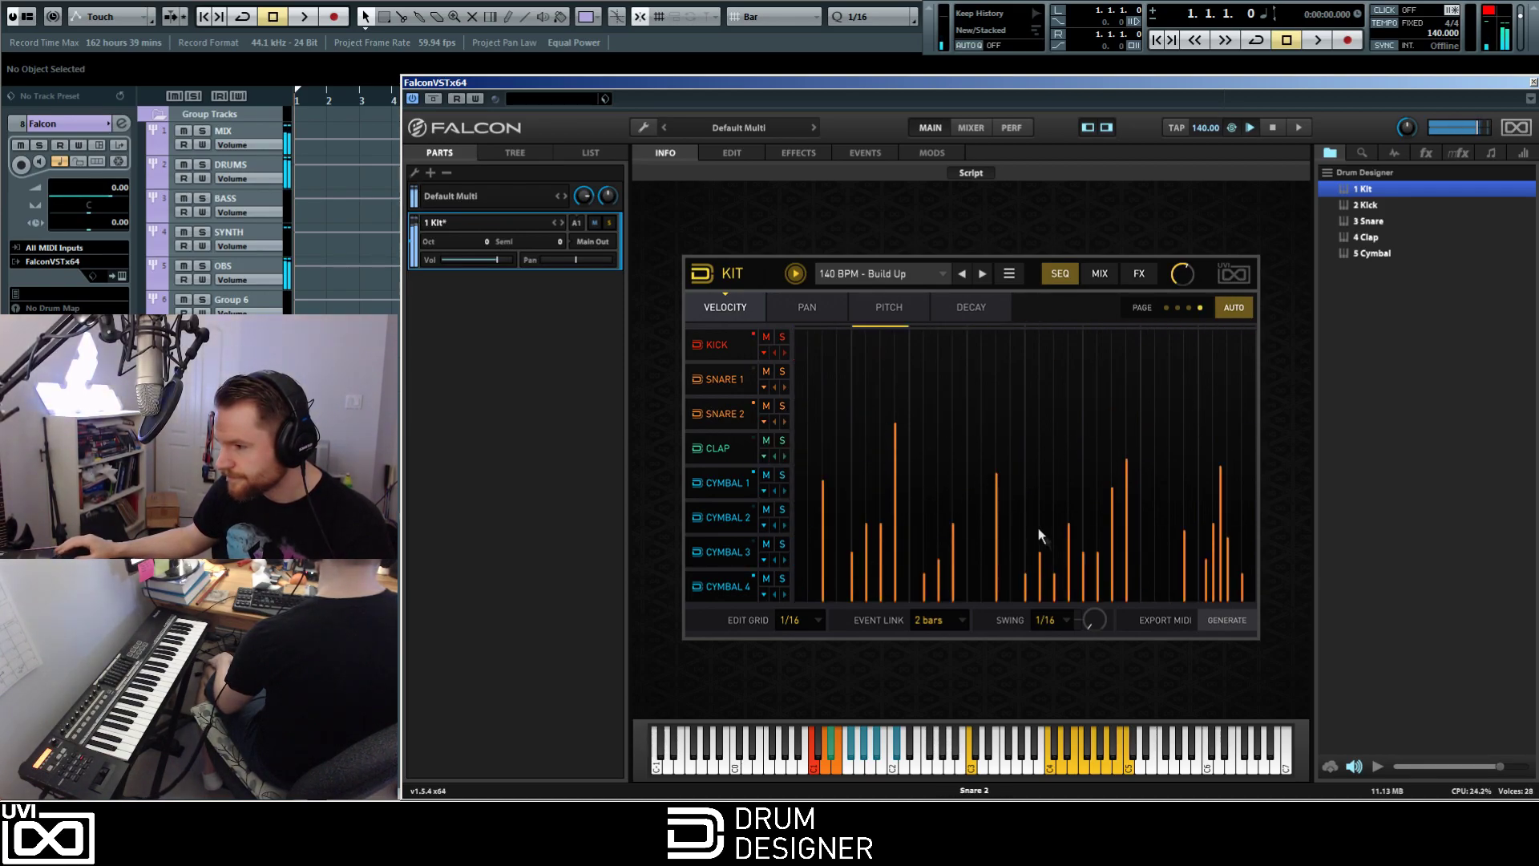
click(742, 353)
click(703, 271)
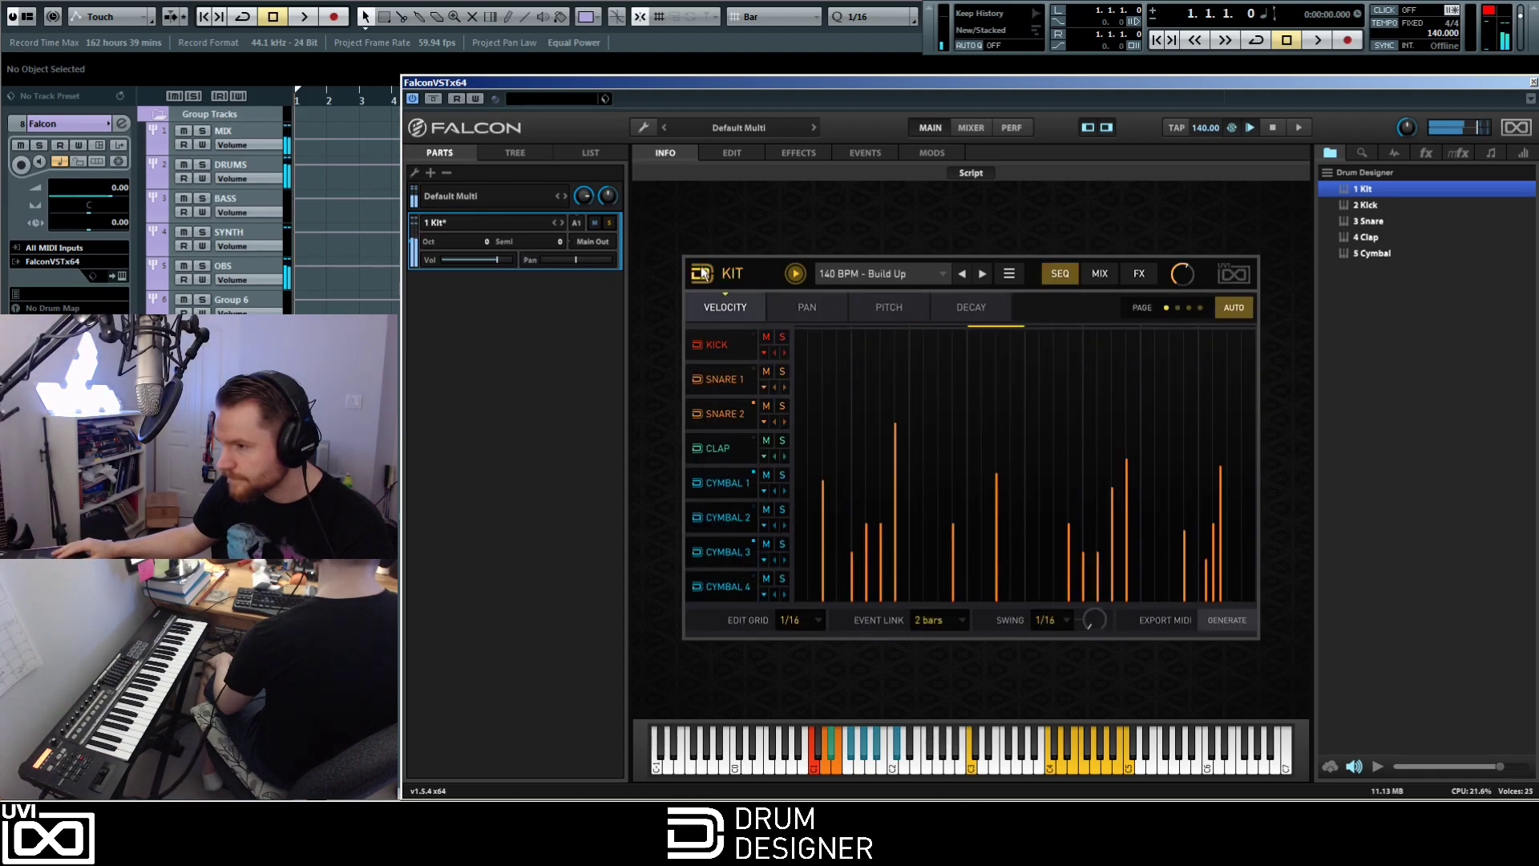
Step: Advance to the preset 140 BPM - Downer and unzoom the sequencer to show all drum lanes
click(983, 274)
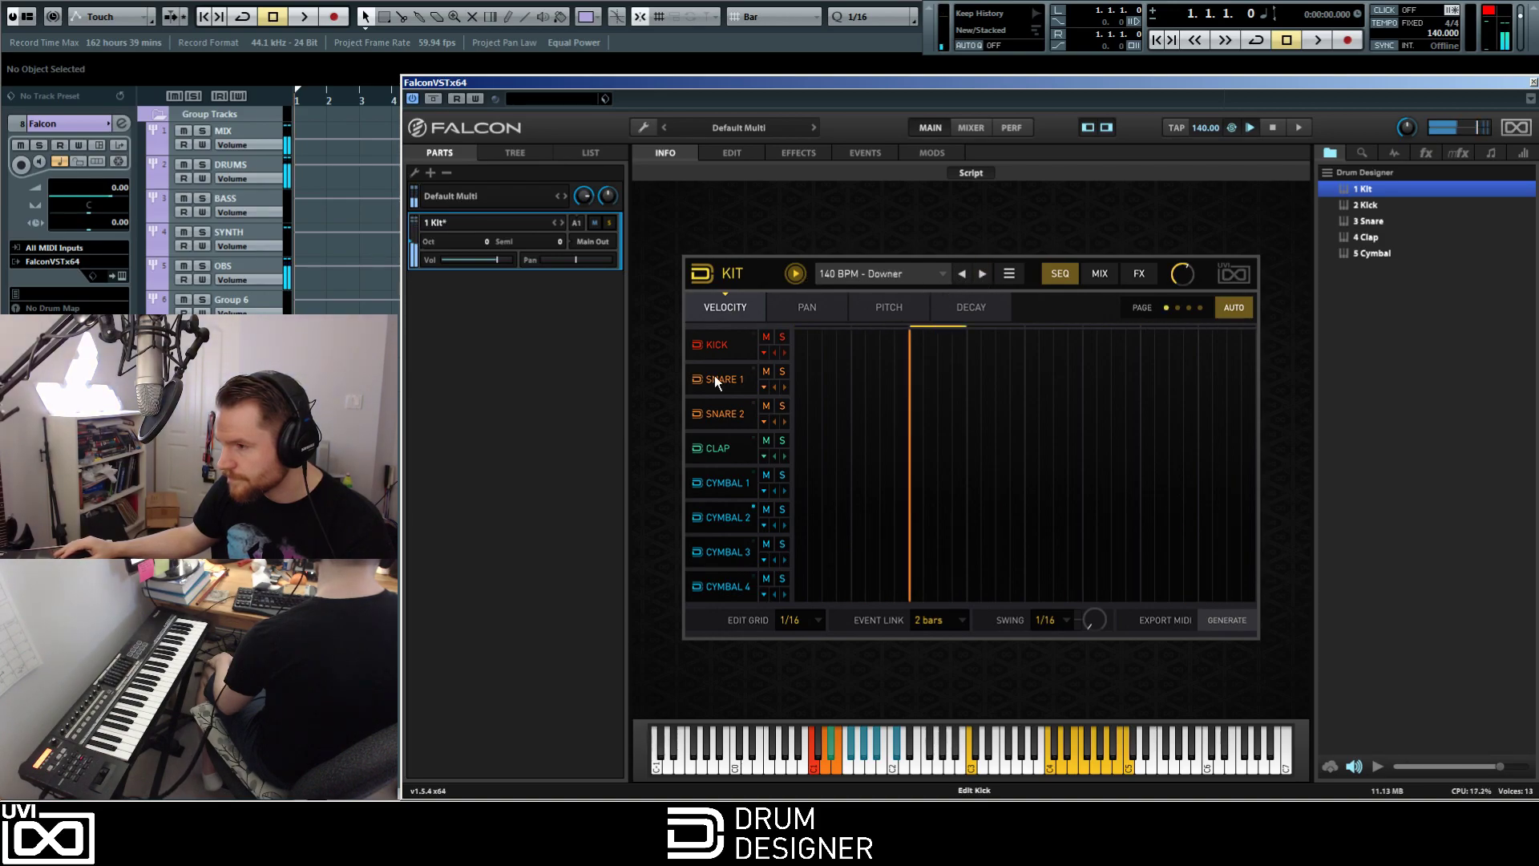
right_click(763, 388)
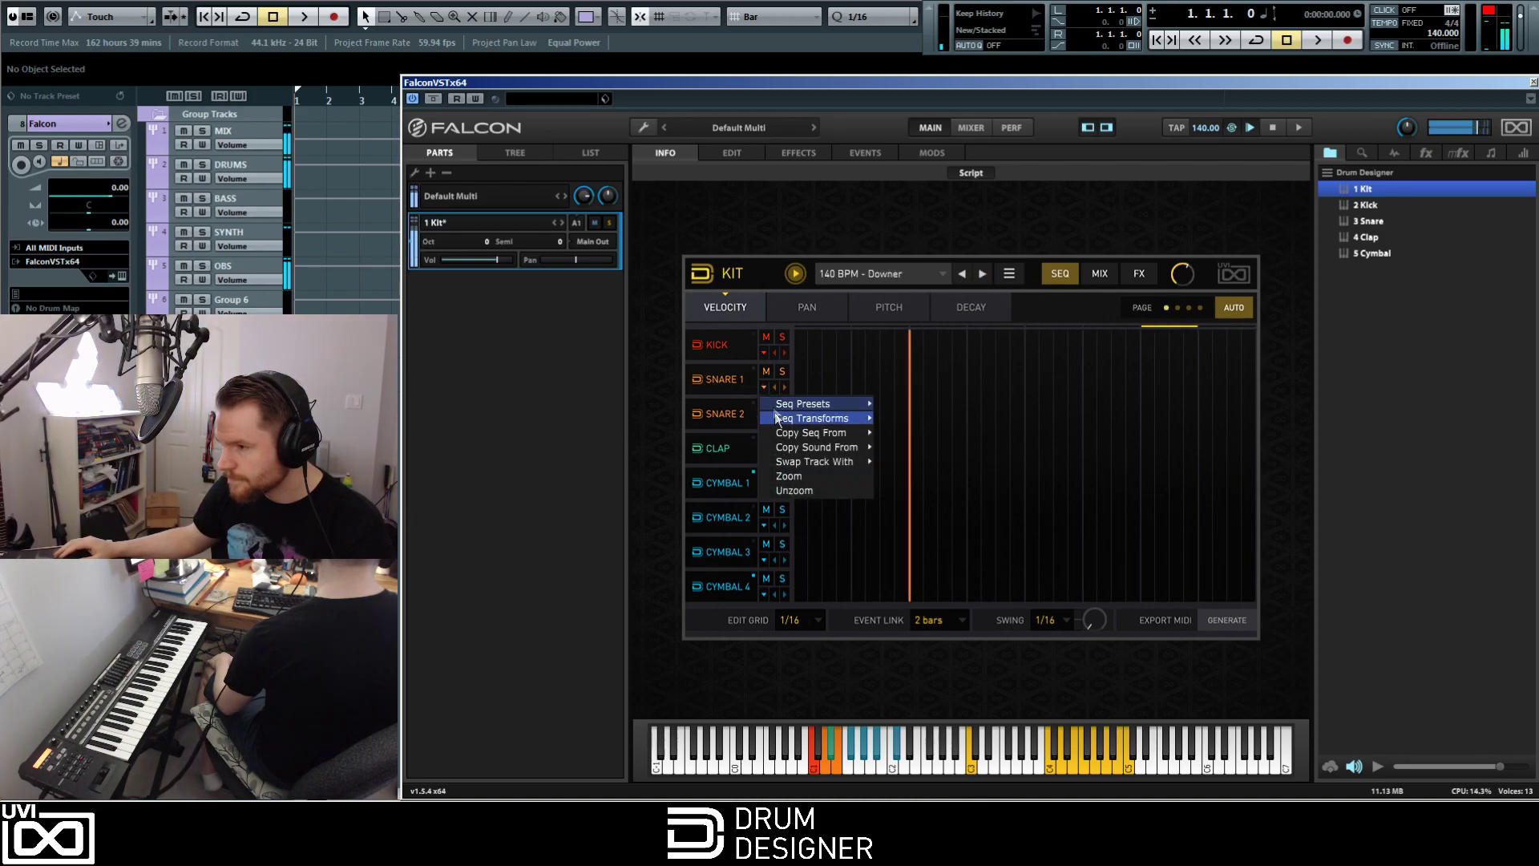
click(794, 489)
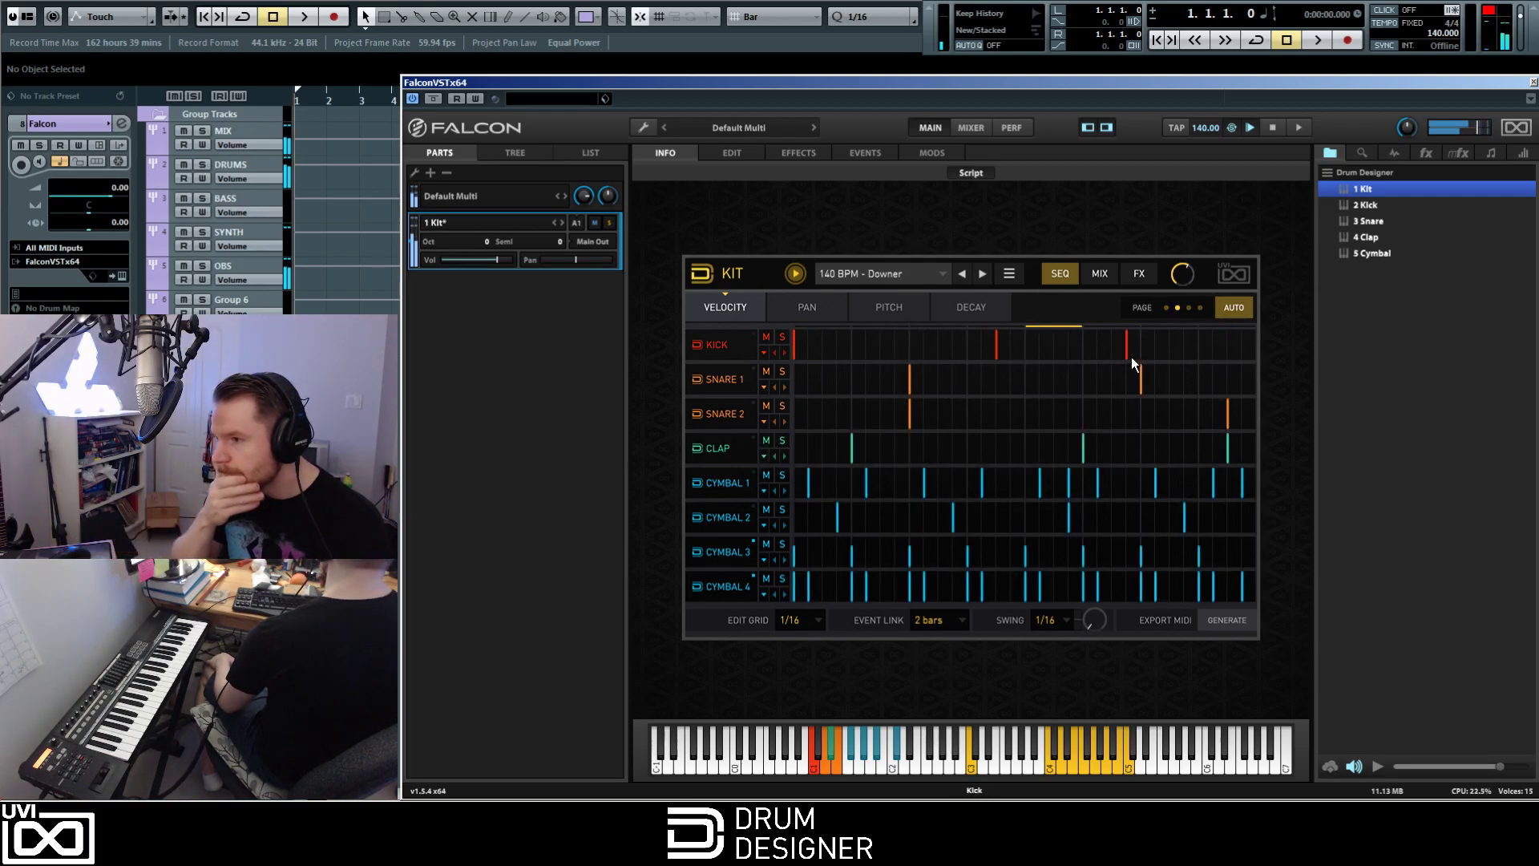
Step: Try sequence presets on the Kick lane, loading Base 01 from the Kick category and advancing to the one after it
click(785, 353)
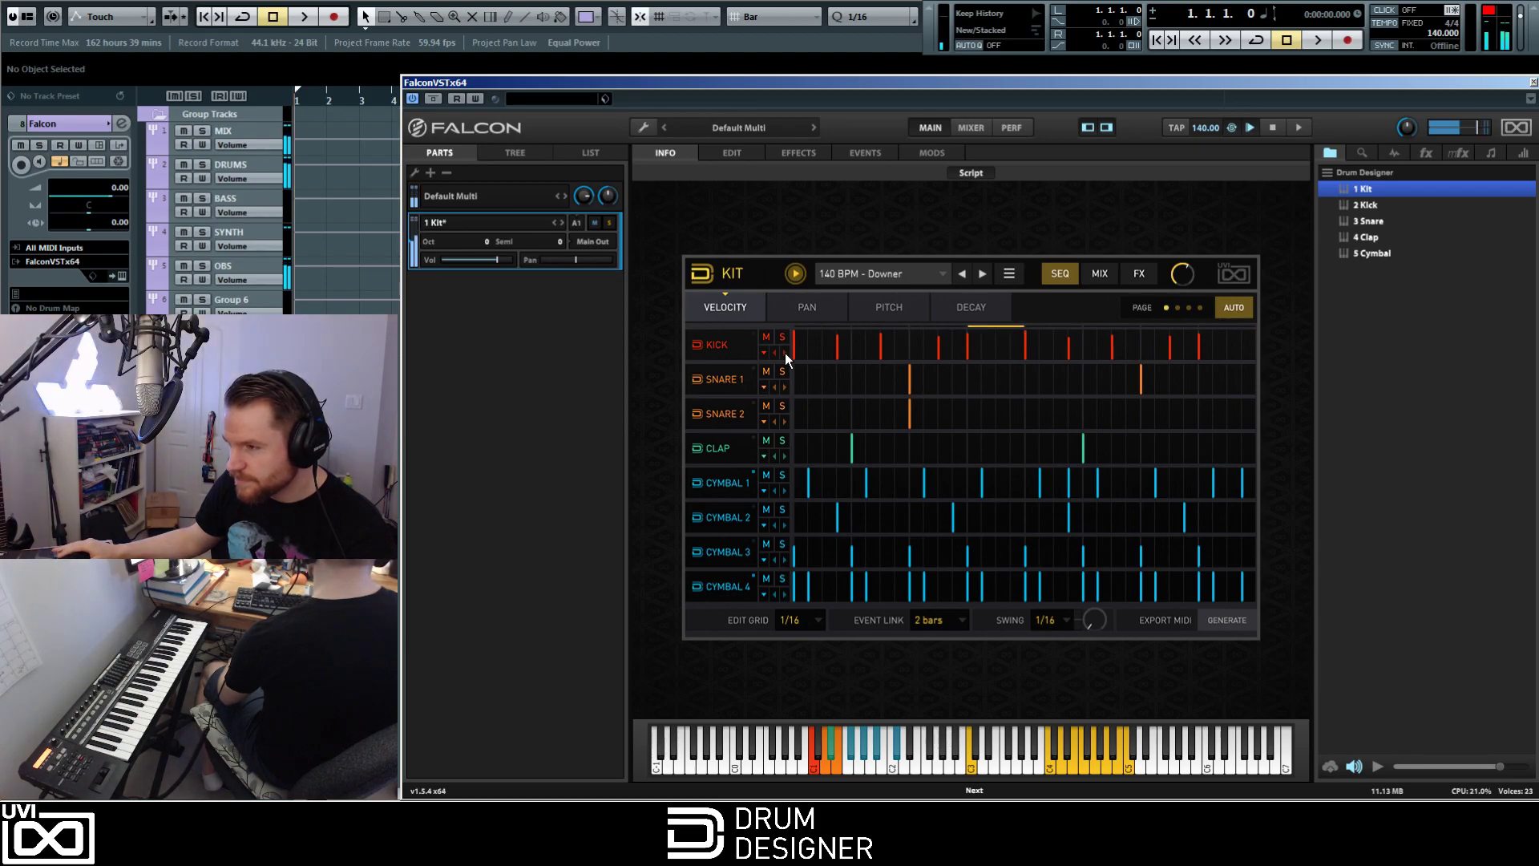
click(764, 353)
mouse_move(784, 371)
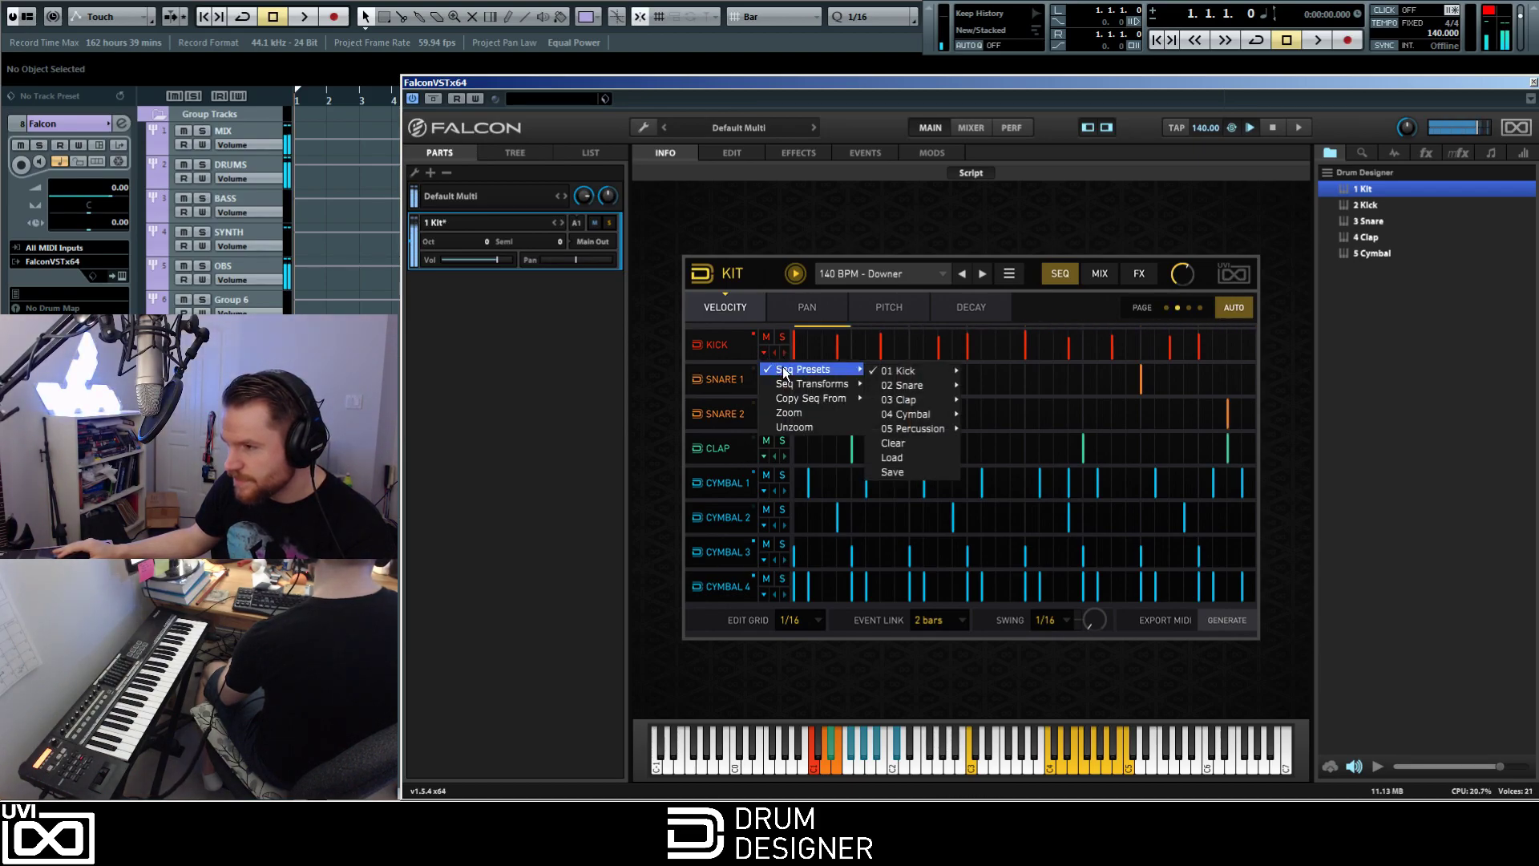
mouse_move(878, 372)
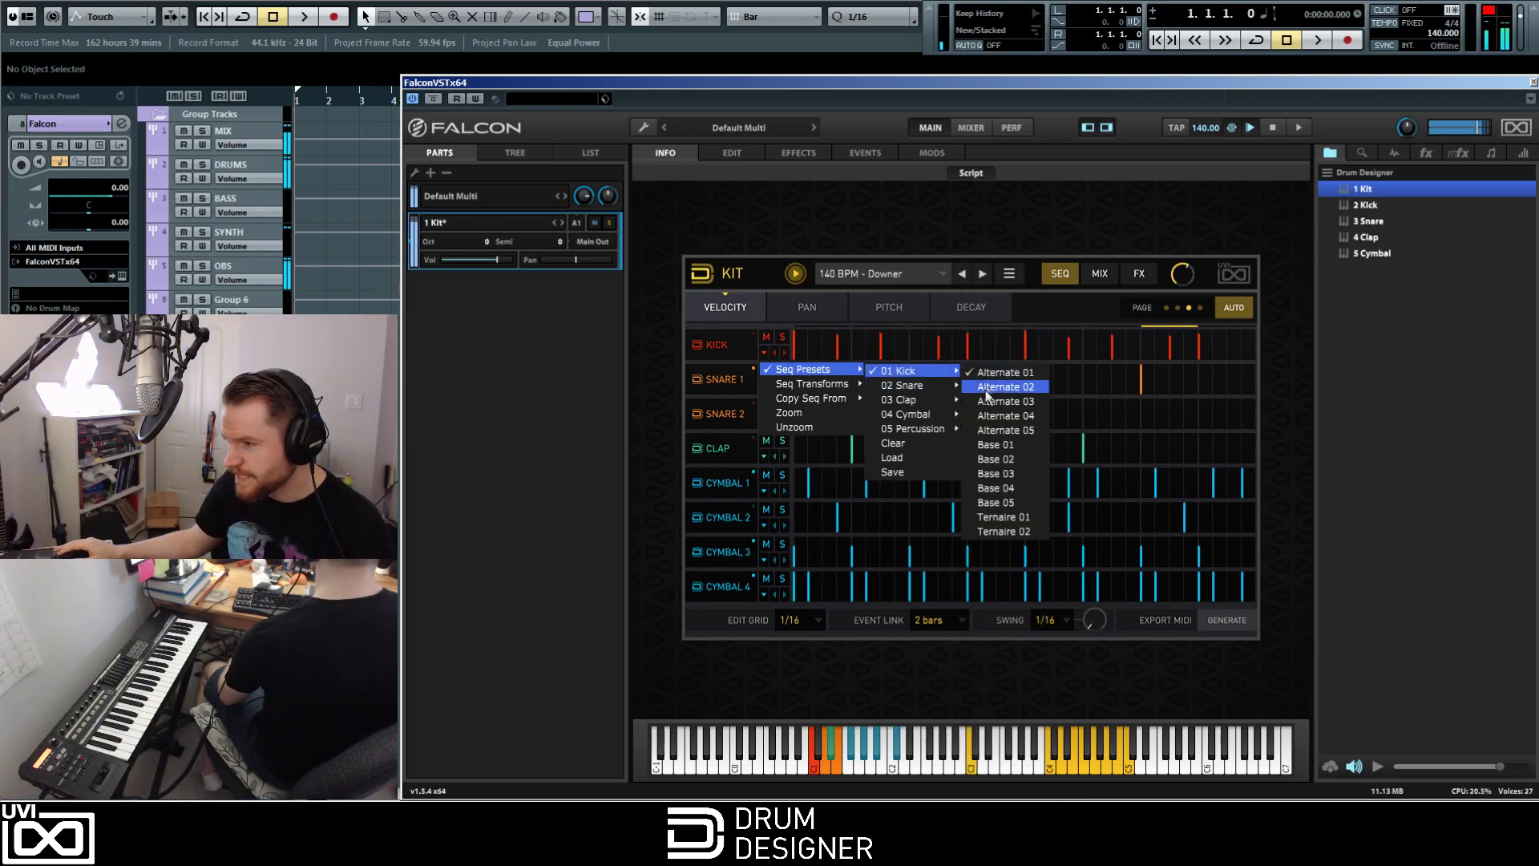
click(989, 441)
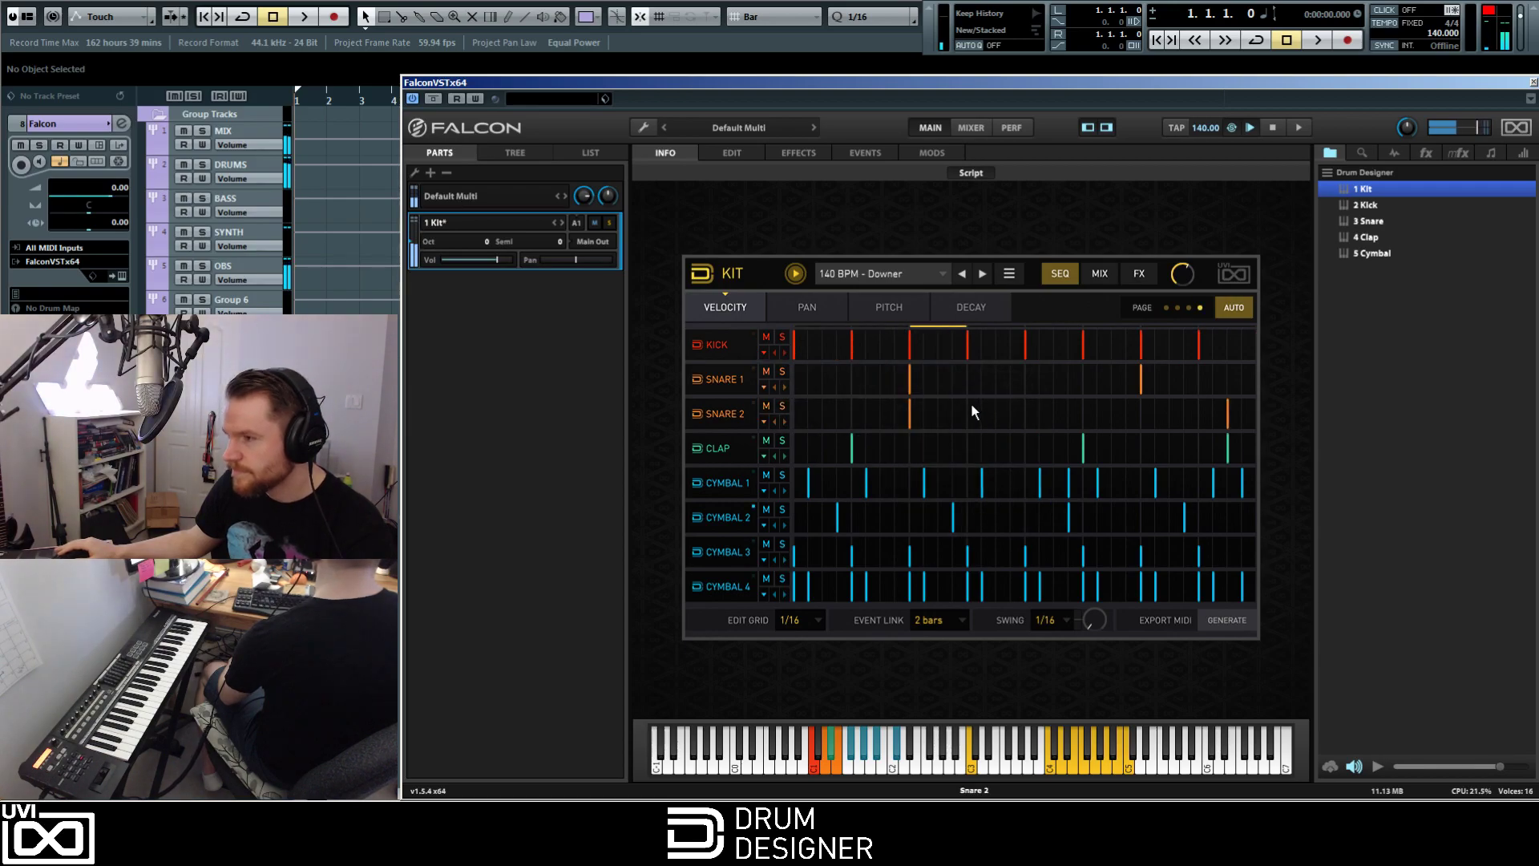
click(785, 352)
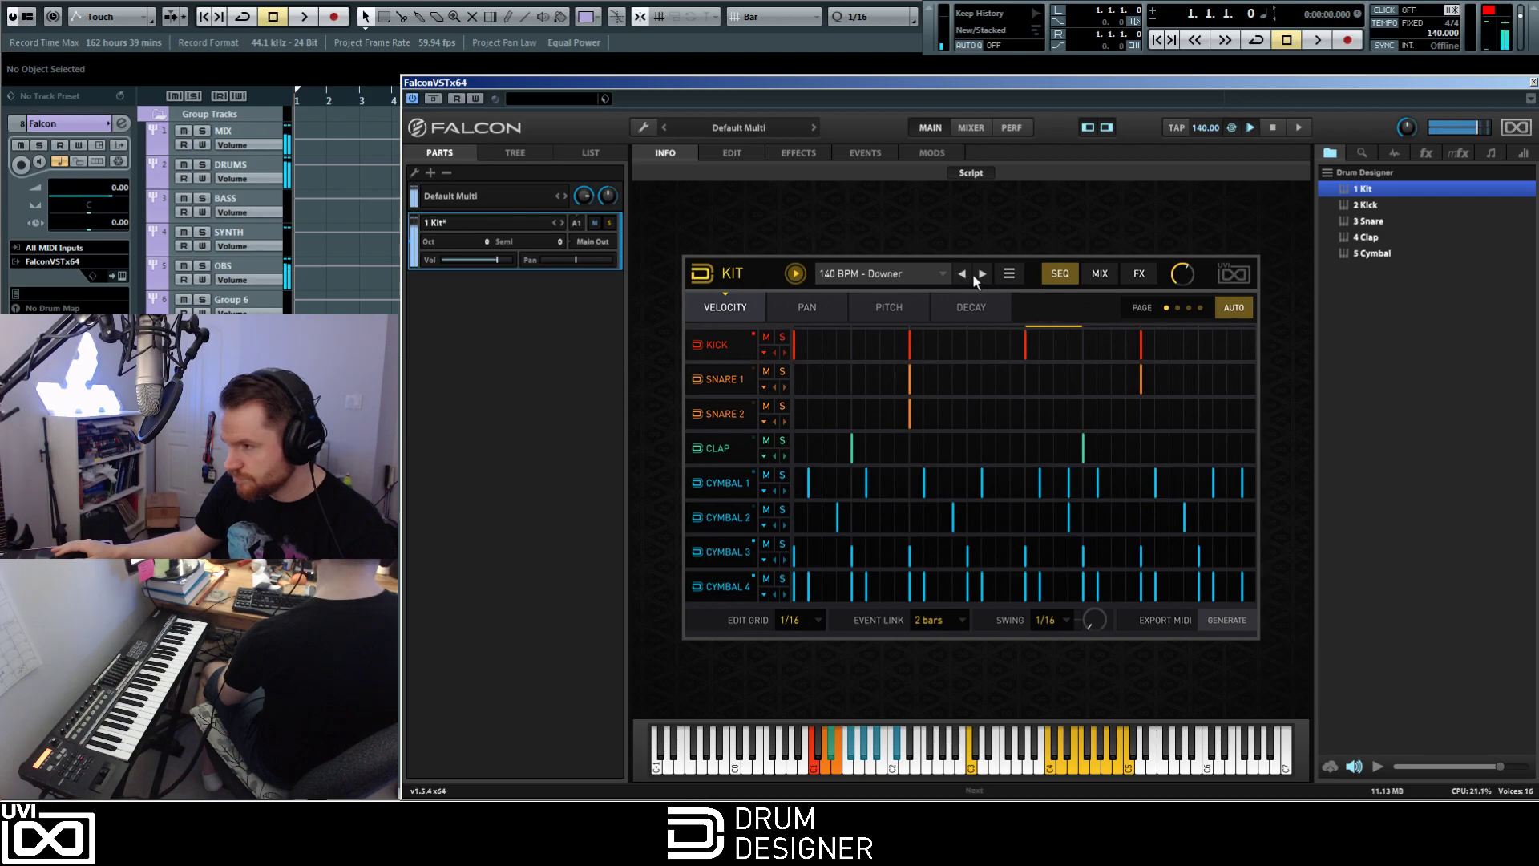
Step: Check the kit's mix and effects settings, compare the sound with reverb off and on, and try different reverb gain levels
click(1113, 275)
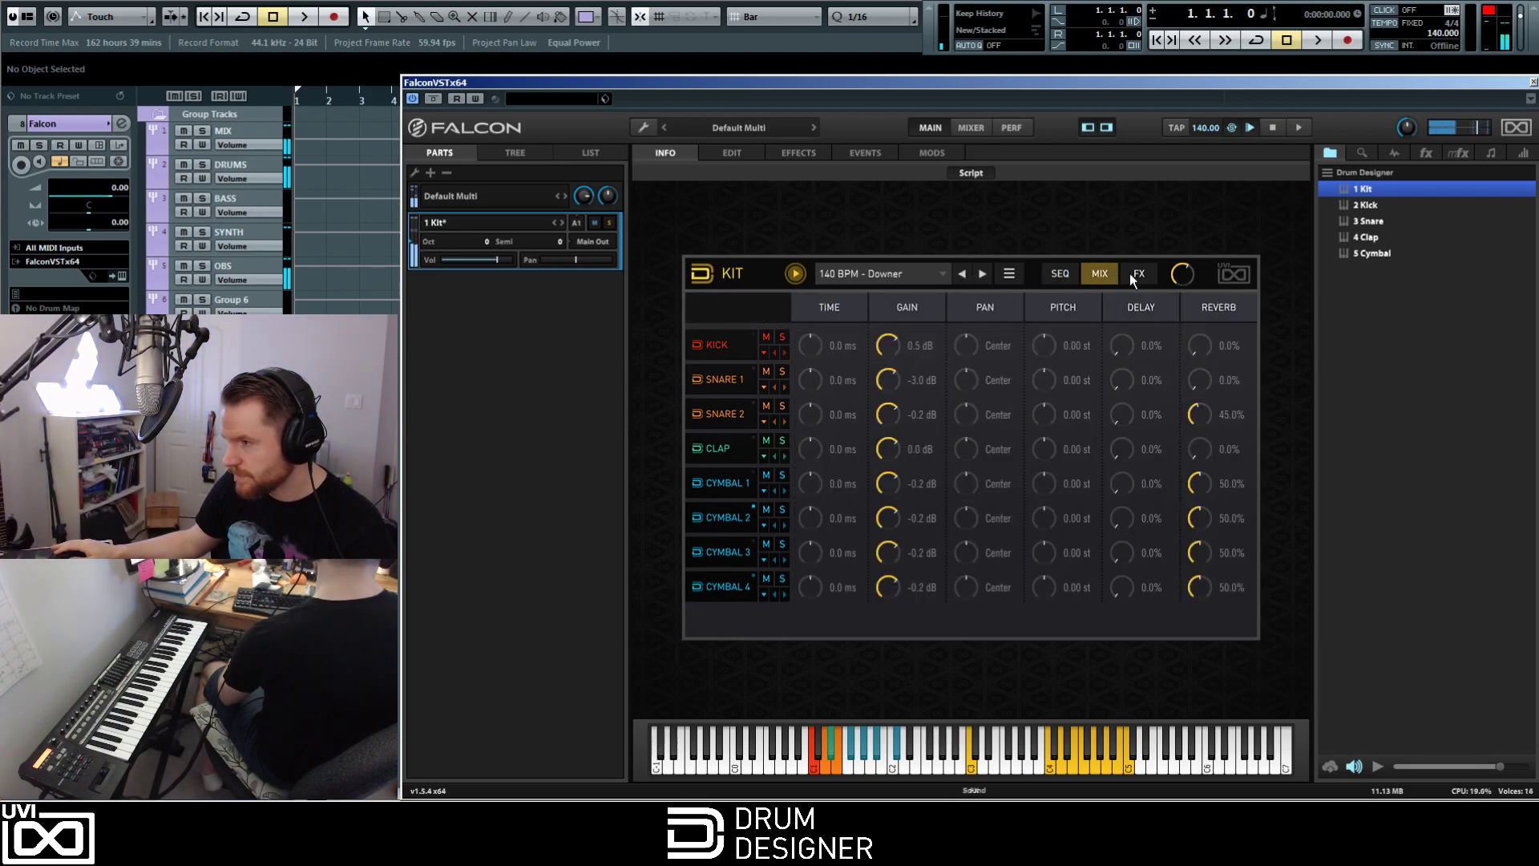
click(1139, 275)
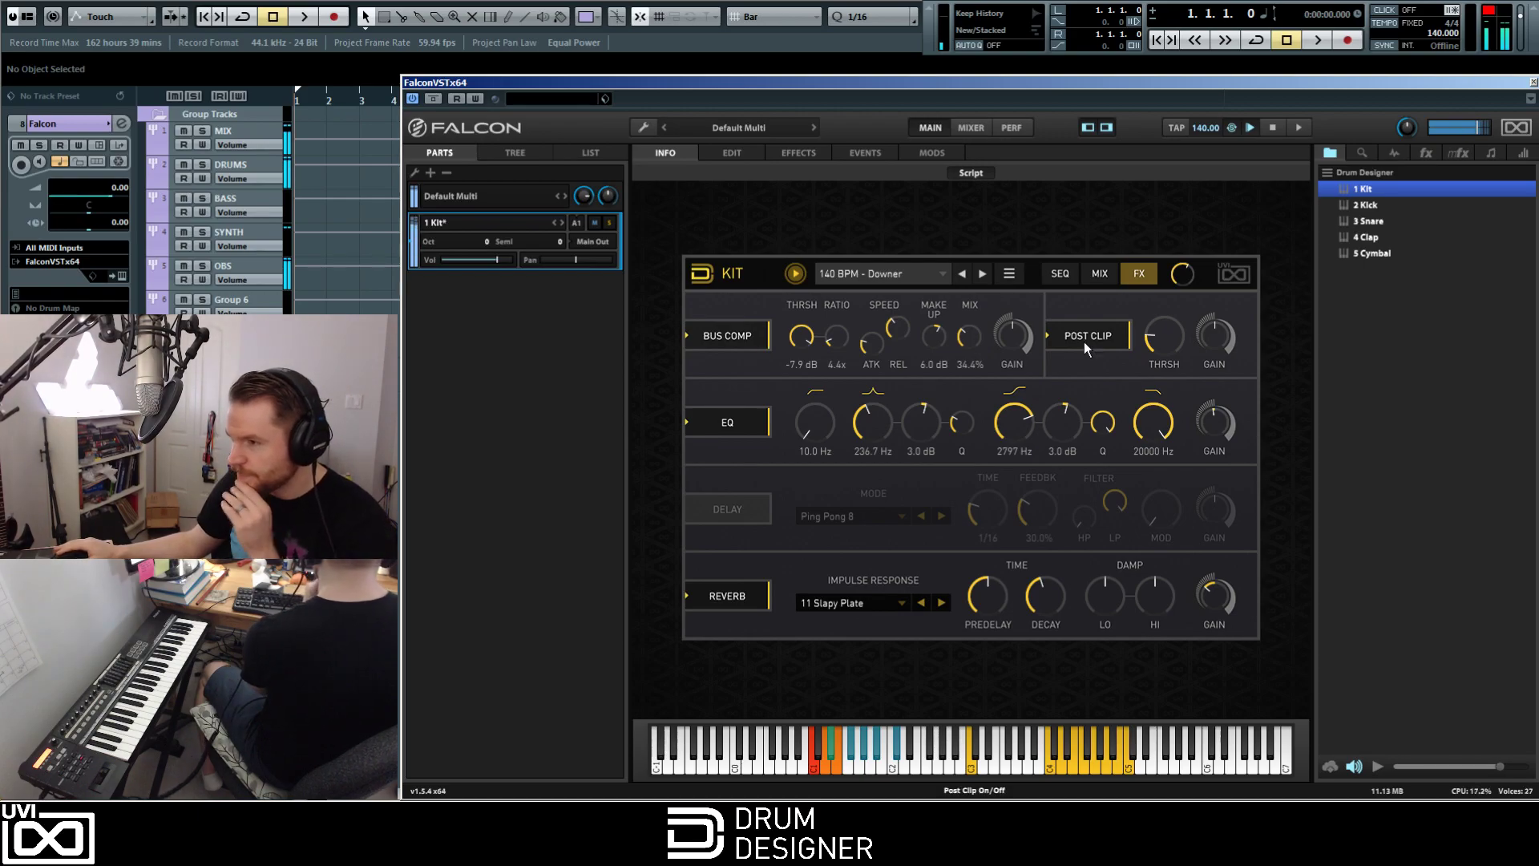
click(720, 601)
click(720, 599)
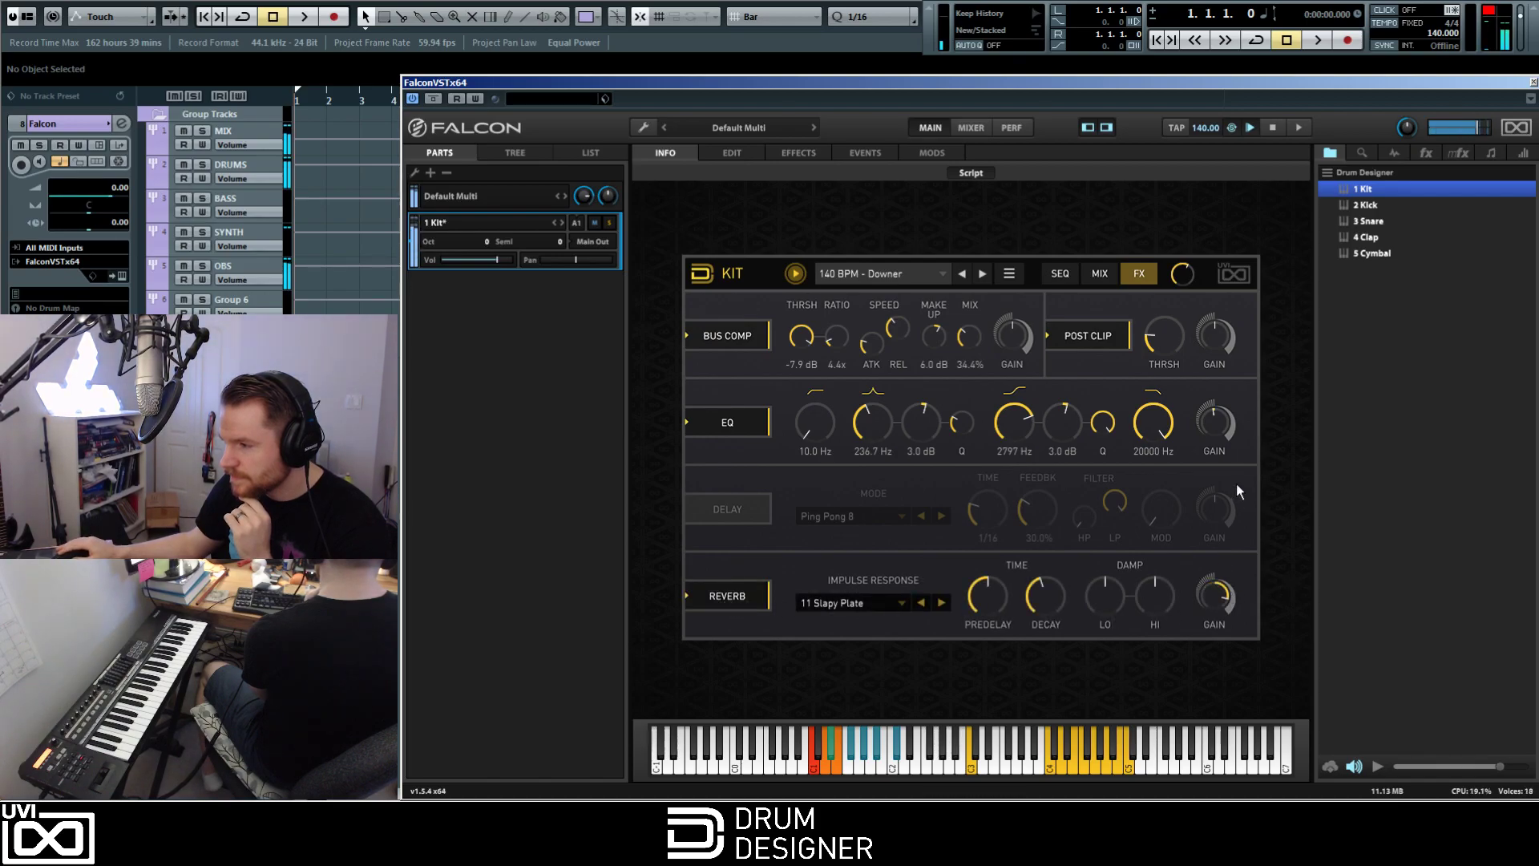
drag(1214, 598, 1227, 675)
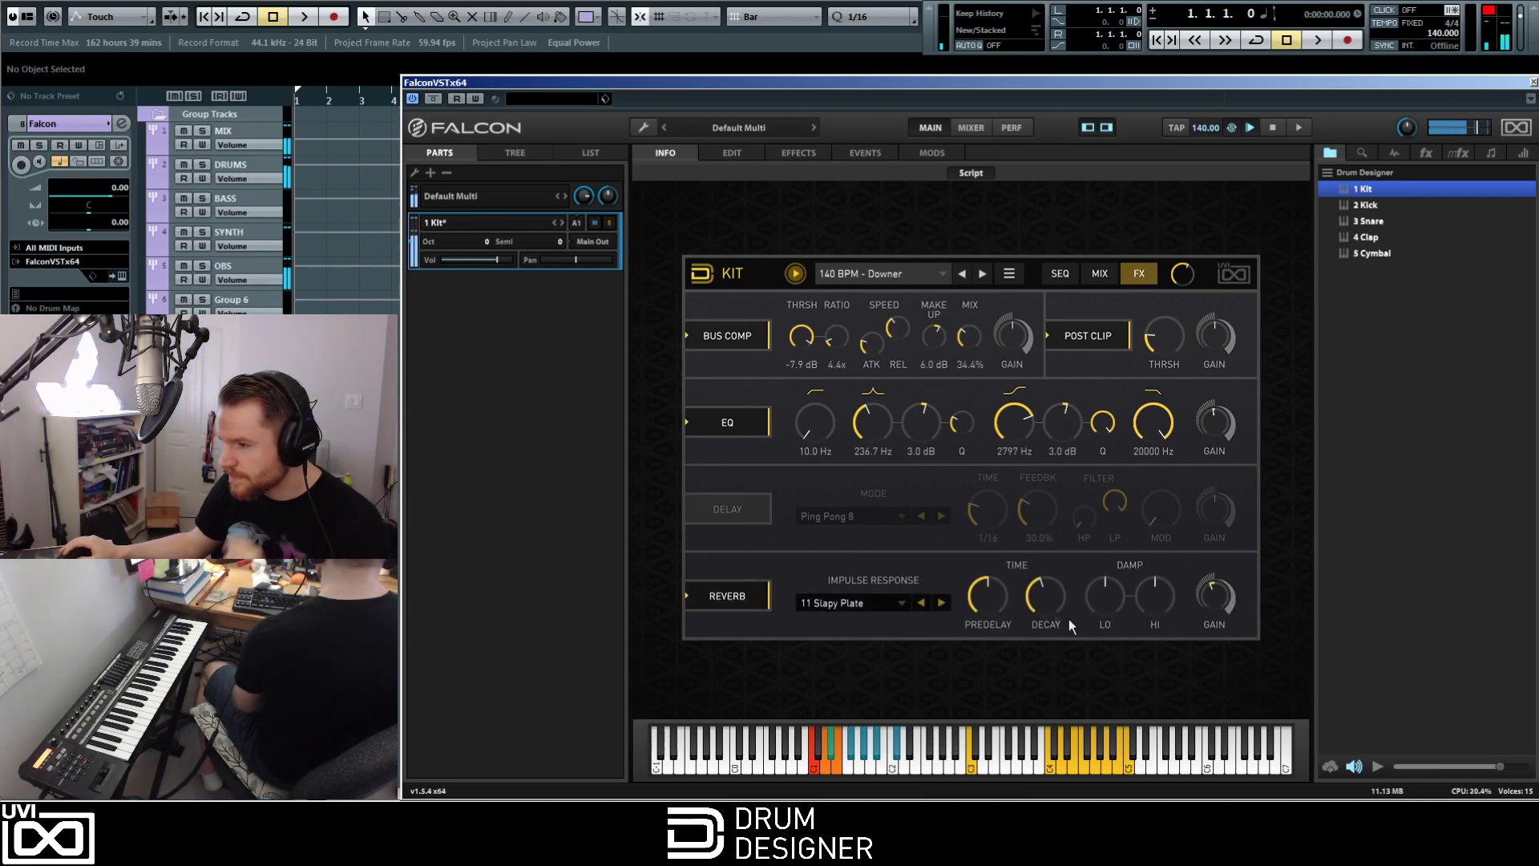
click(710, 277)
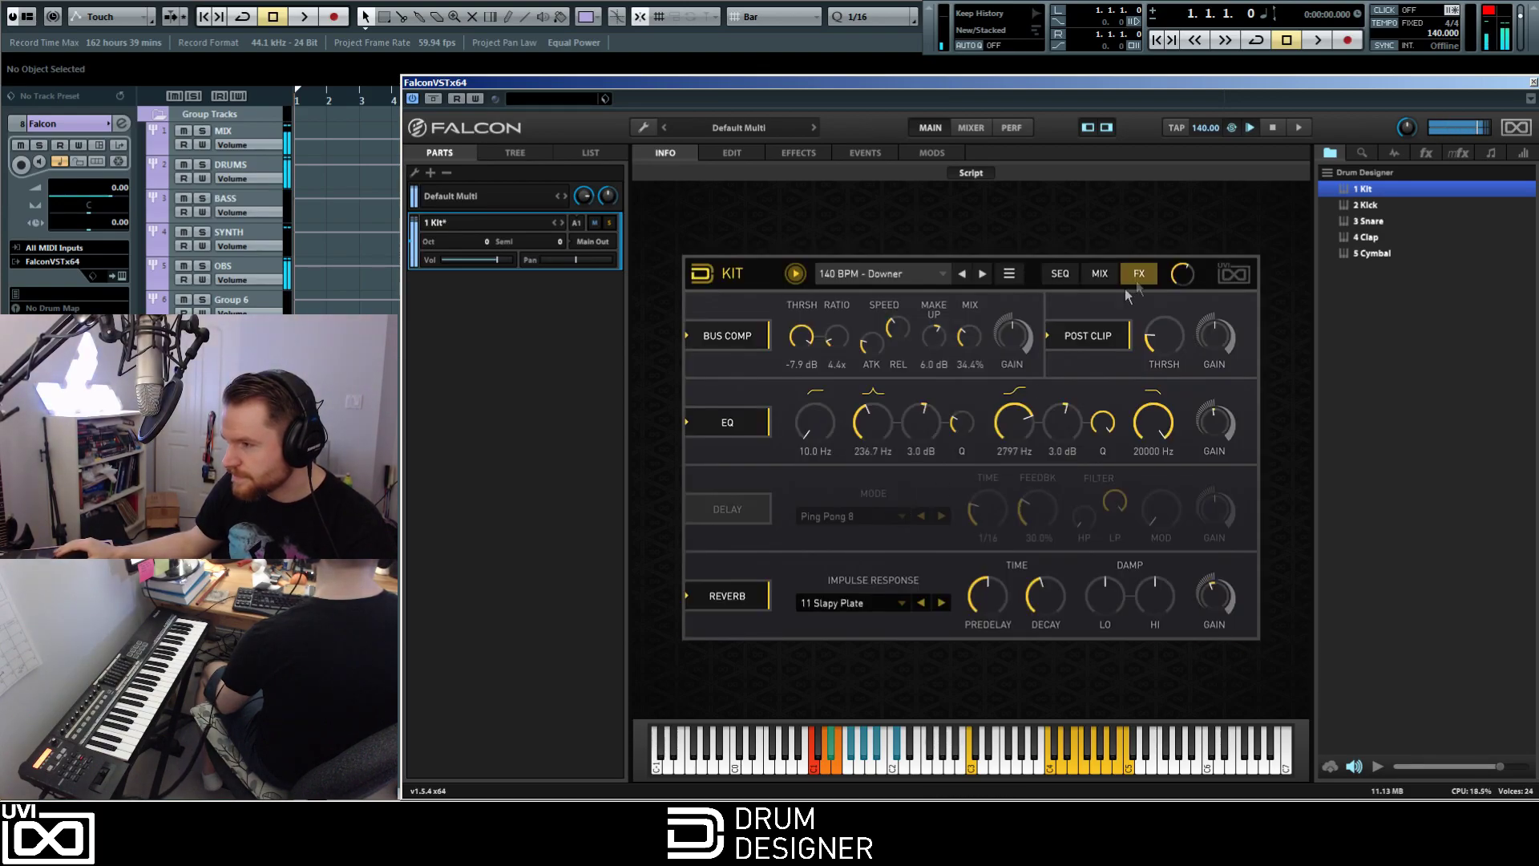
click(1060, 273)
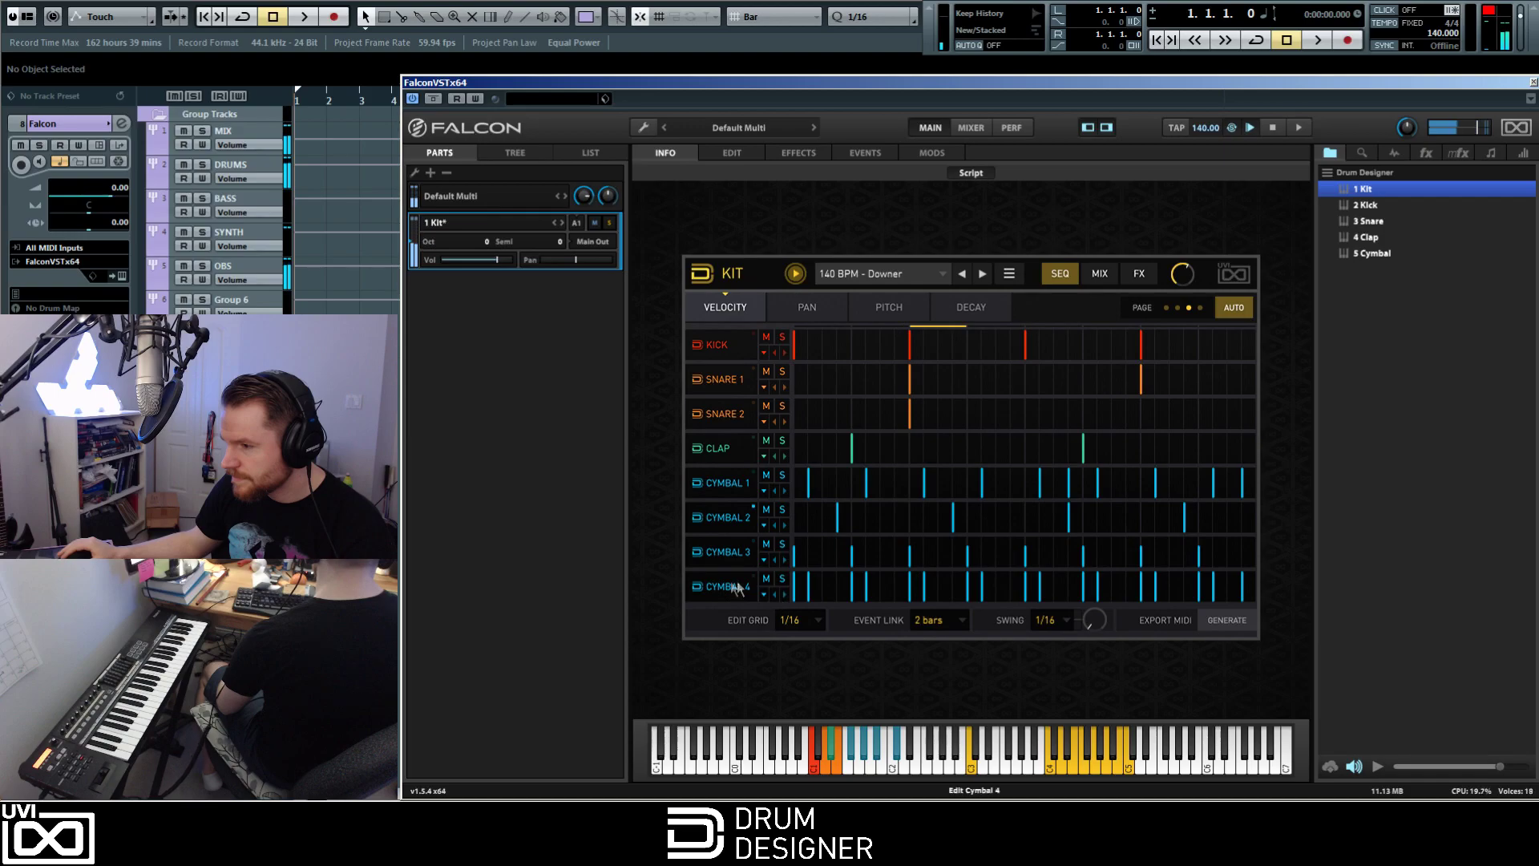
Step: Audition the kit presets 140 BPM - Dubstep Simple, Dubstep Straight and FutureStep in turn, and stop playback
click(982, 274)
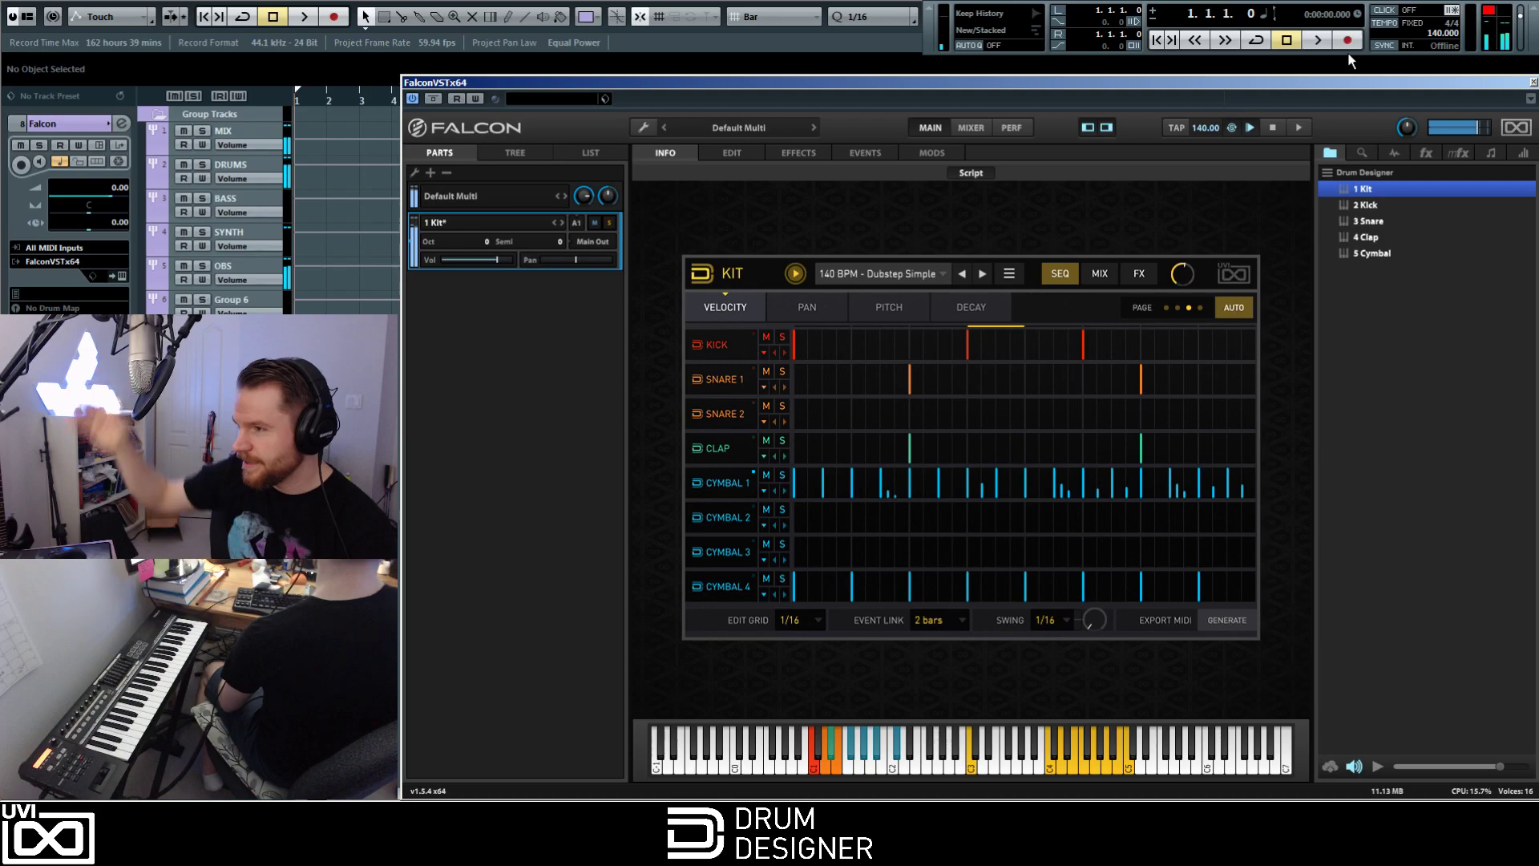
click(982, 275)
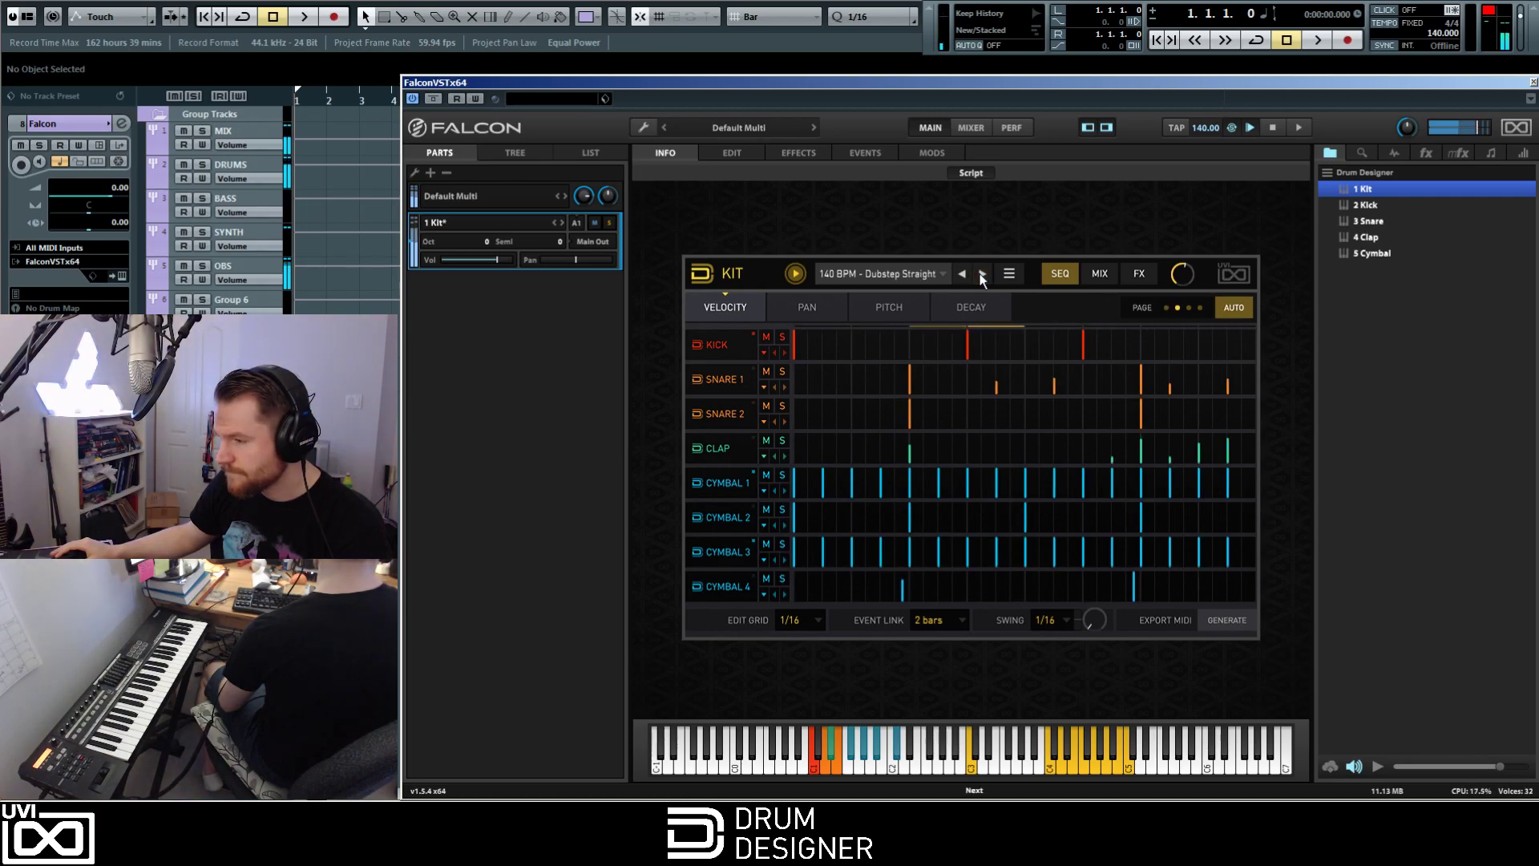
click(982, 275)
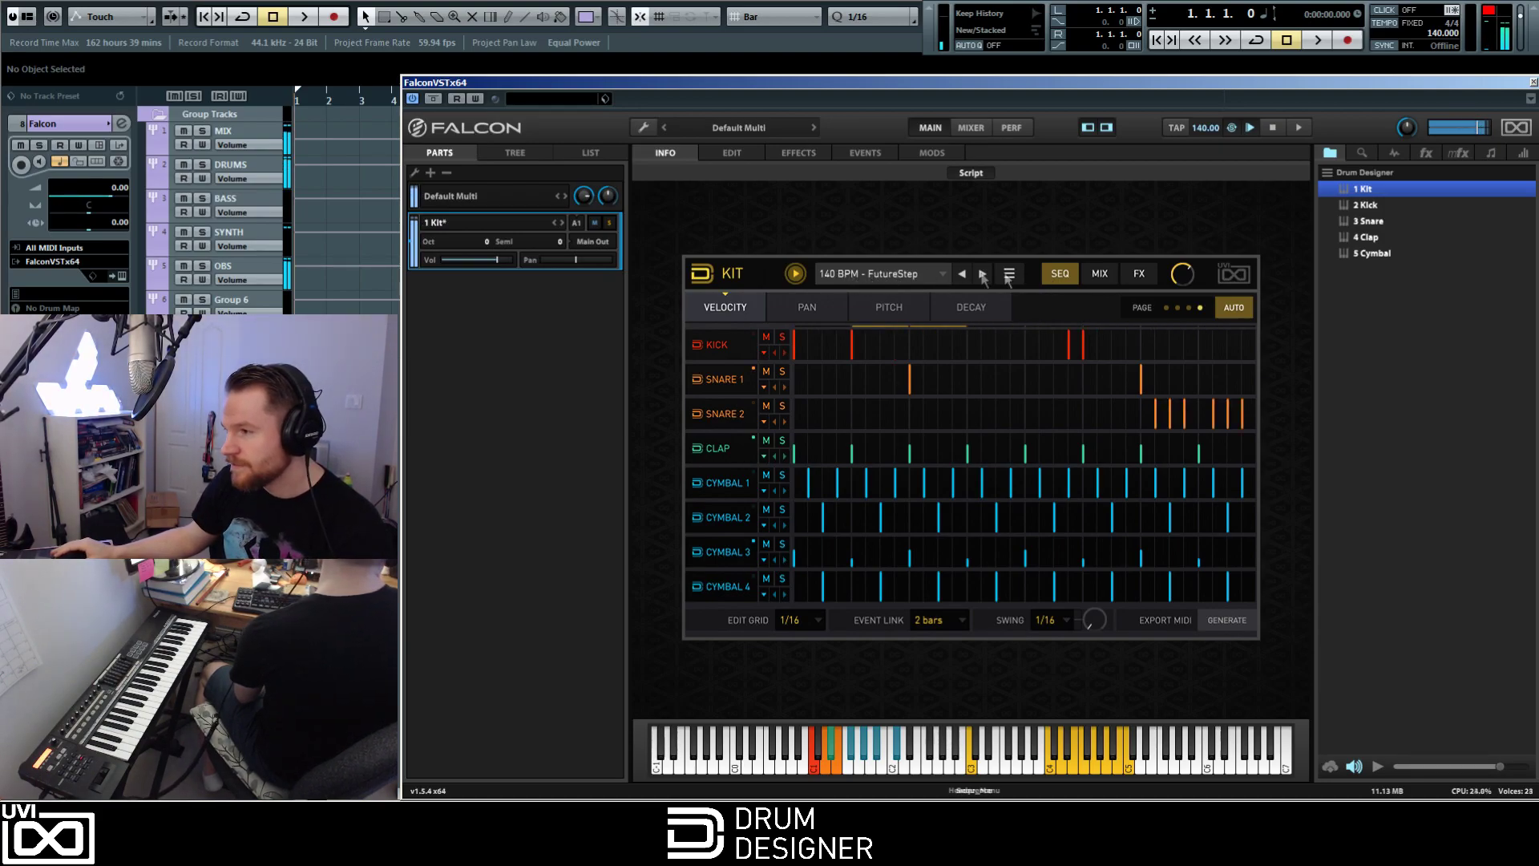
click(796, 274)
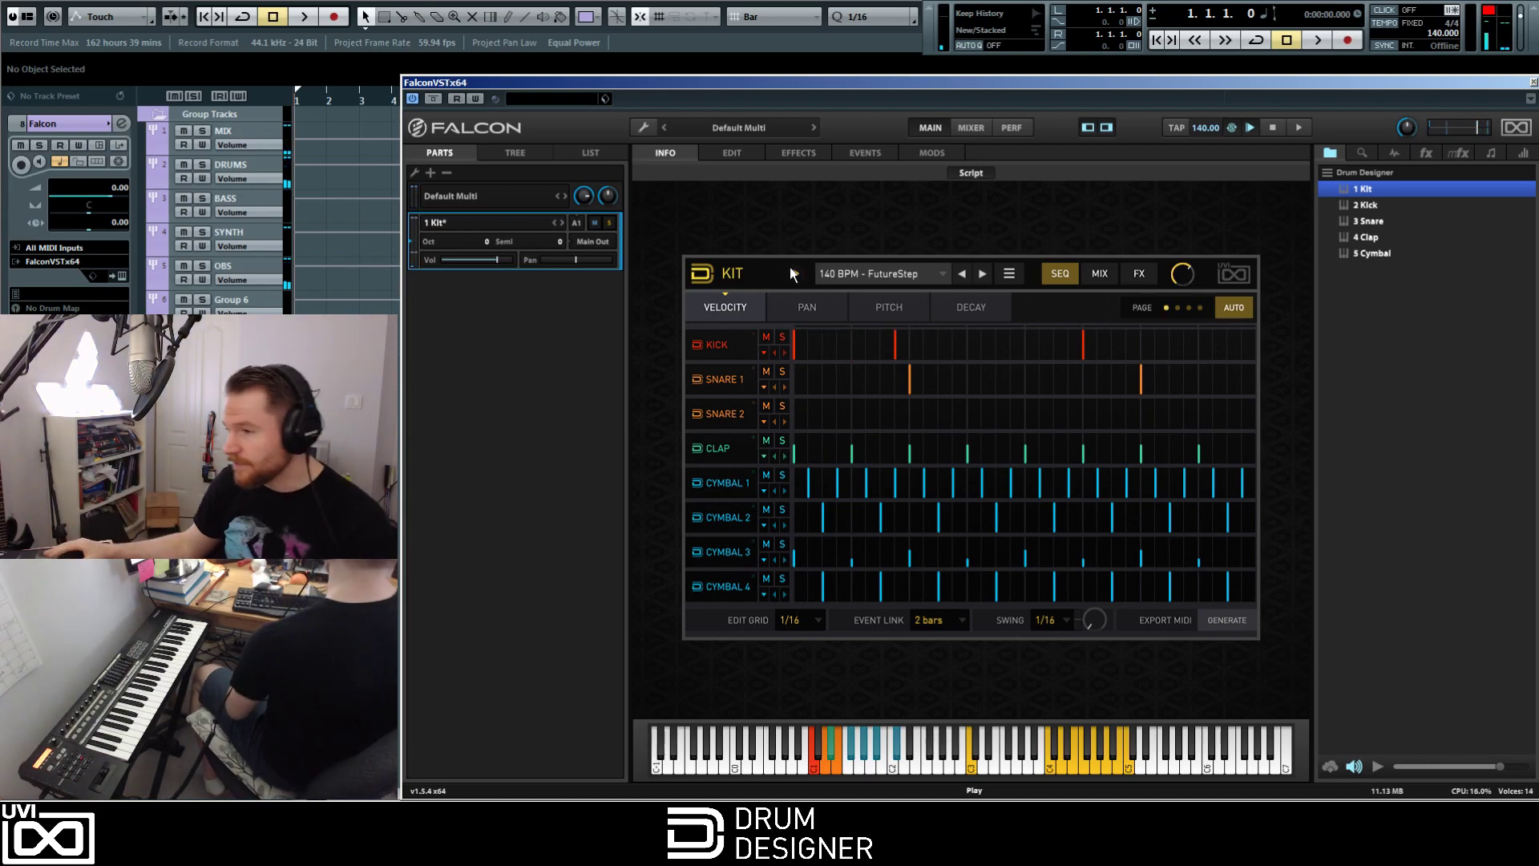
click(793, 273)
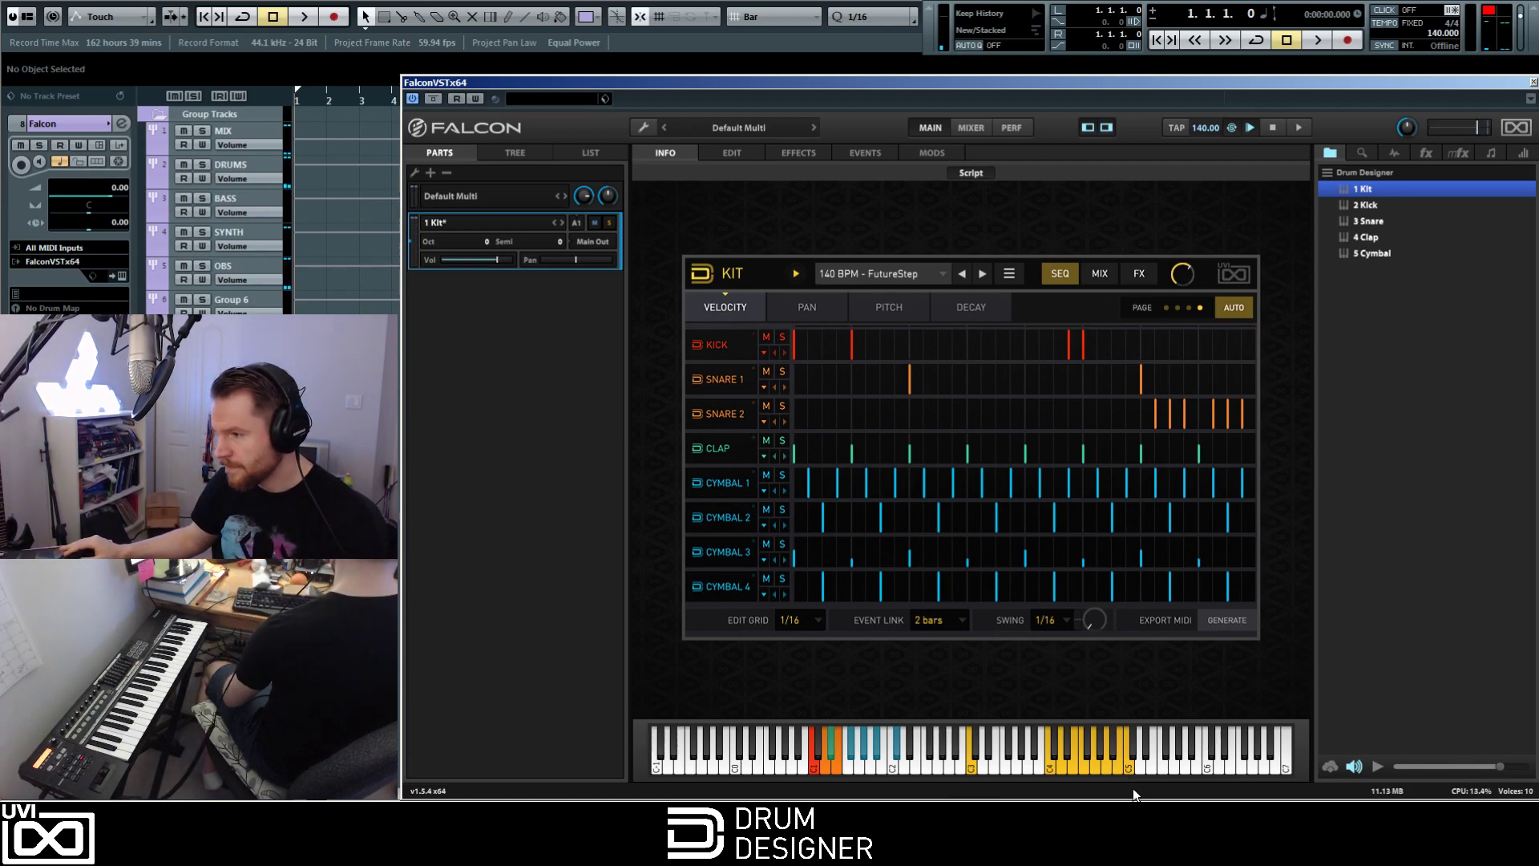
Step: Draw a falling and rising pitch contour over the closing Snare 2 roll of the FutureStep pattern
click(1115, 771)
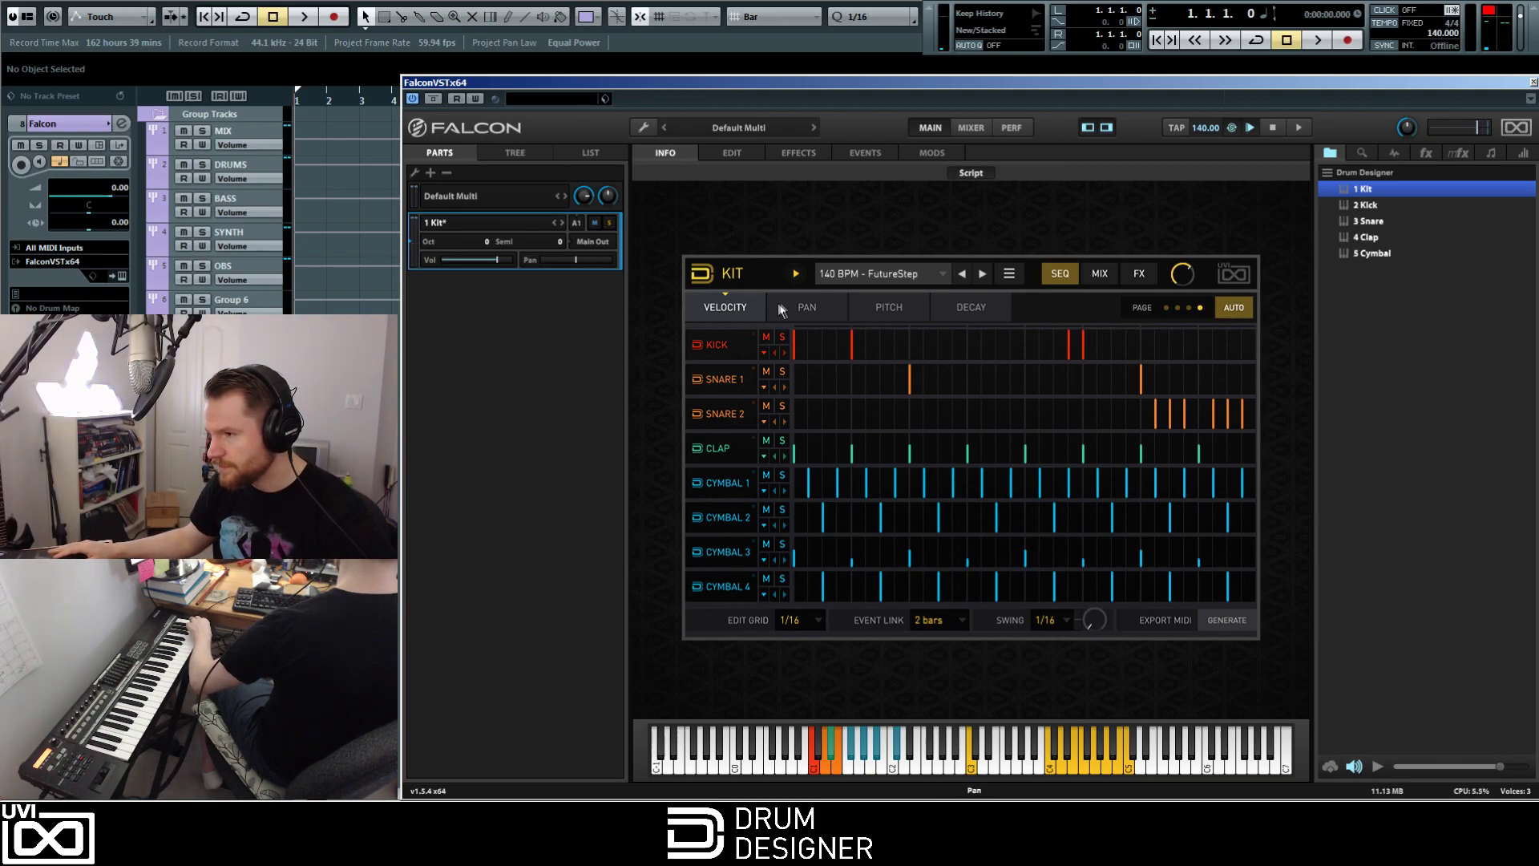
click(809, 312)
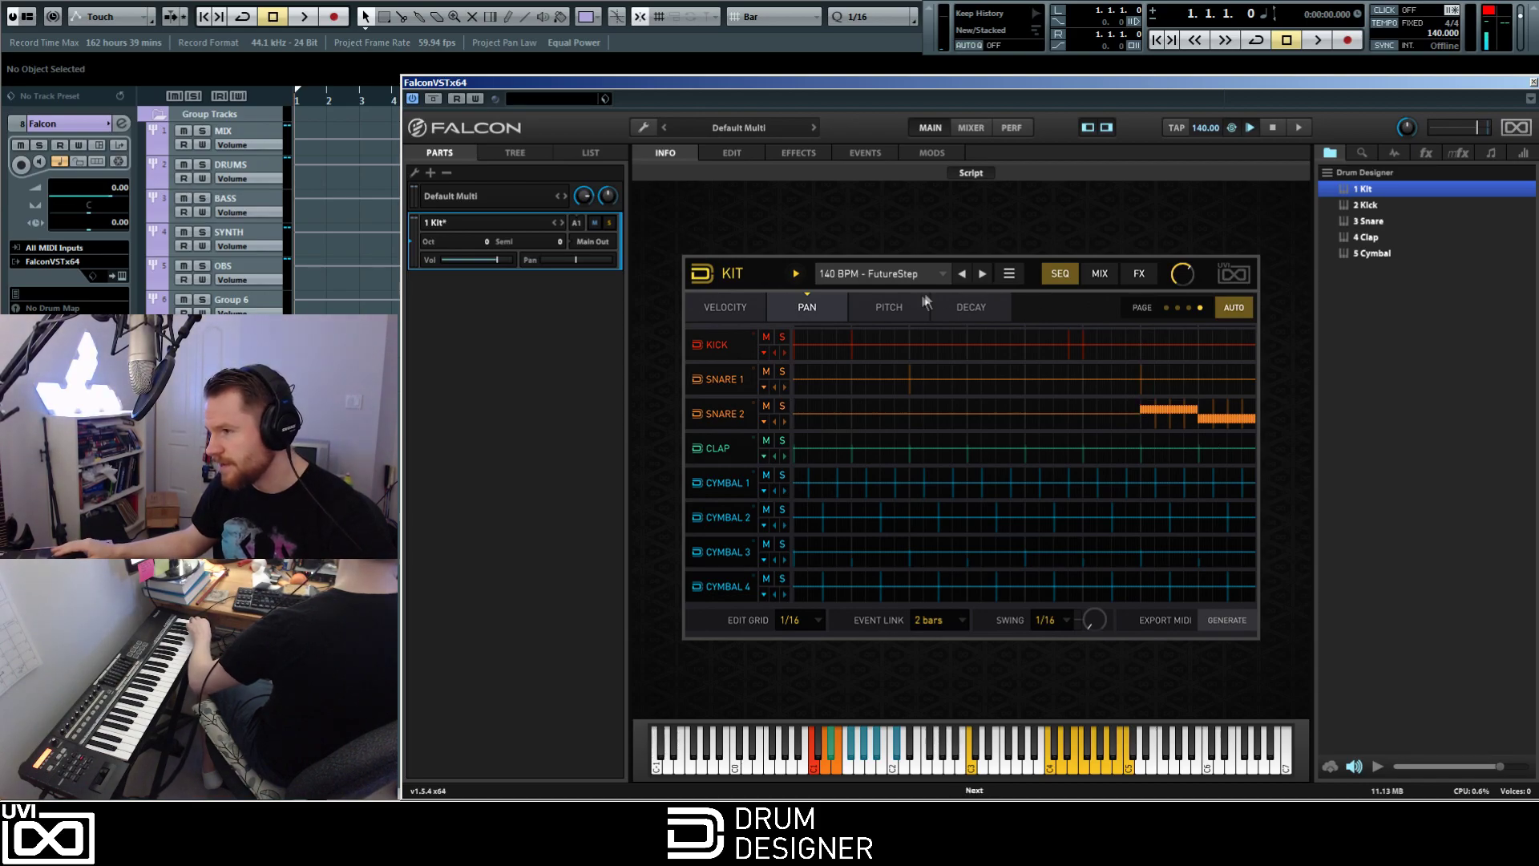
click(889, 307)
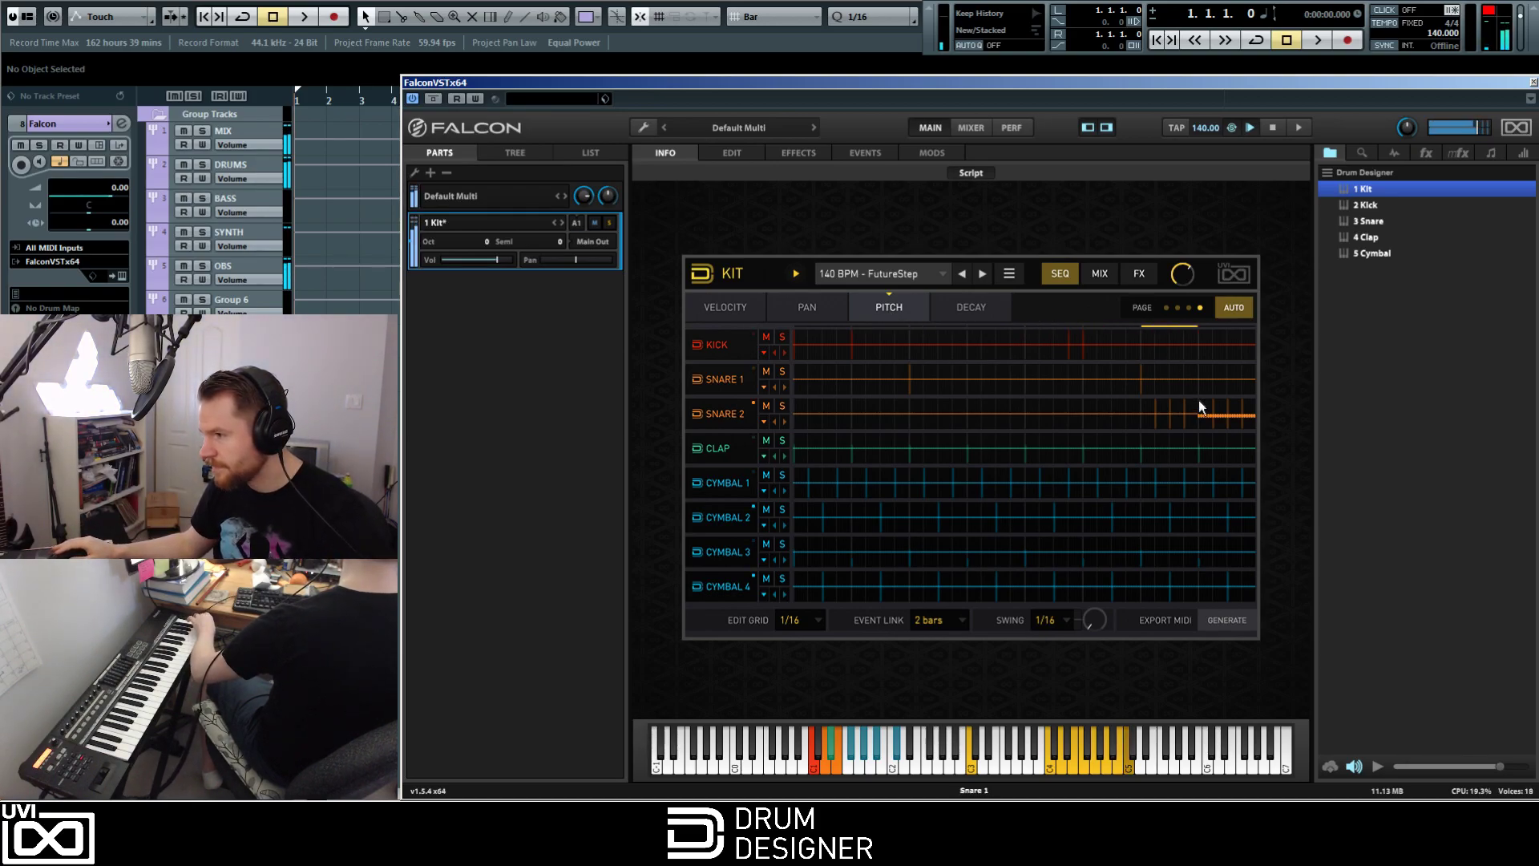
mouse_move(1186, 415)
mouse_down()
mouse_move(1156, 417)
mouse_move(1326, 447)
mouse_move(1136, 395)
mouse_up()
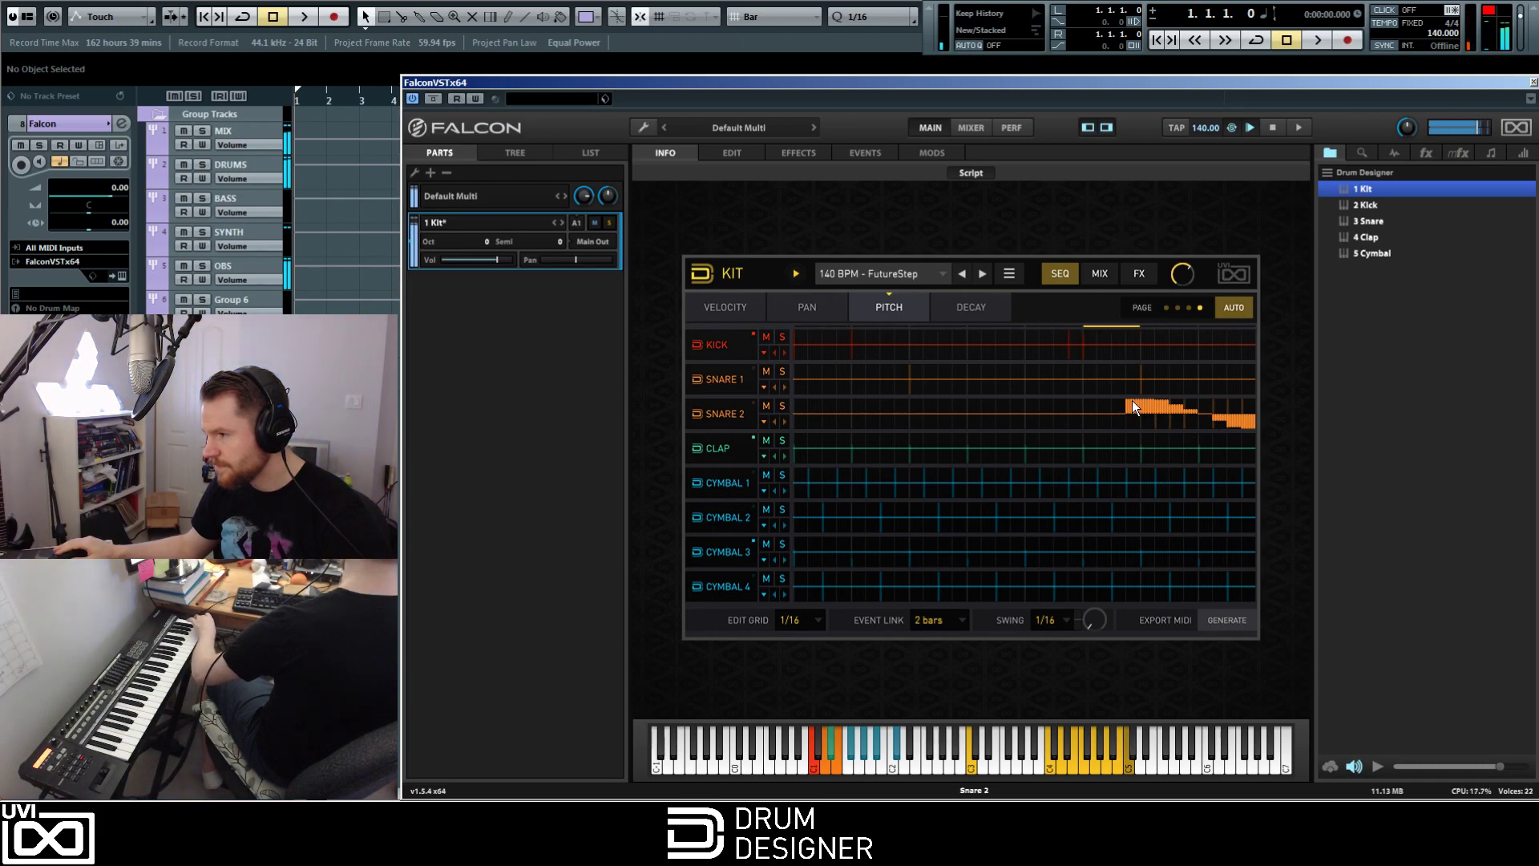
mouse_move(1131, 400)
mouse_down()
mouse_move(1188, 424)
mouse_move(1233, 383)
mouse_move(1281, 381)
mouse_up()
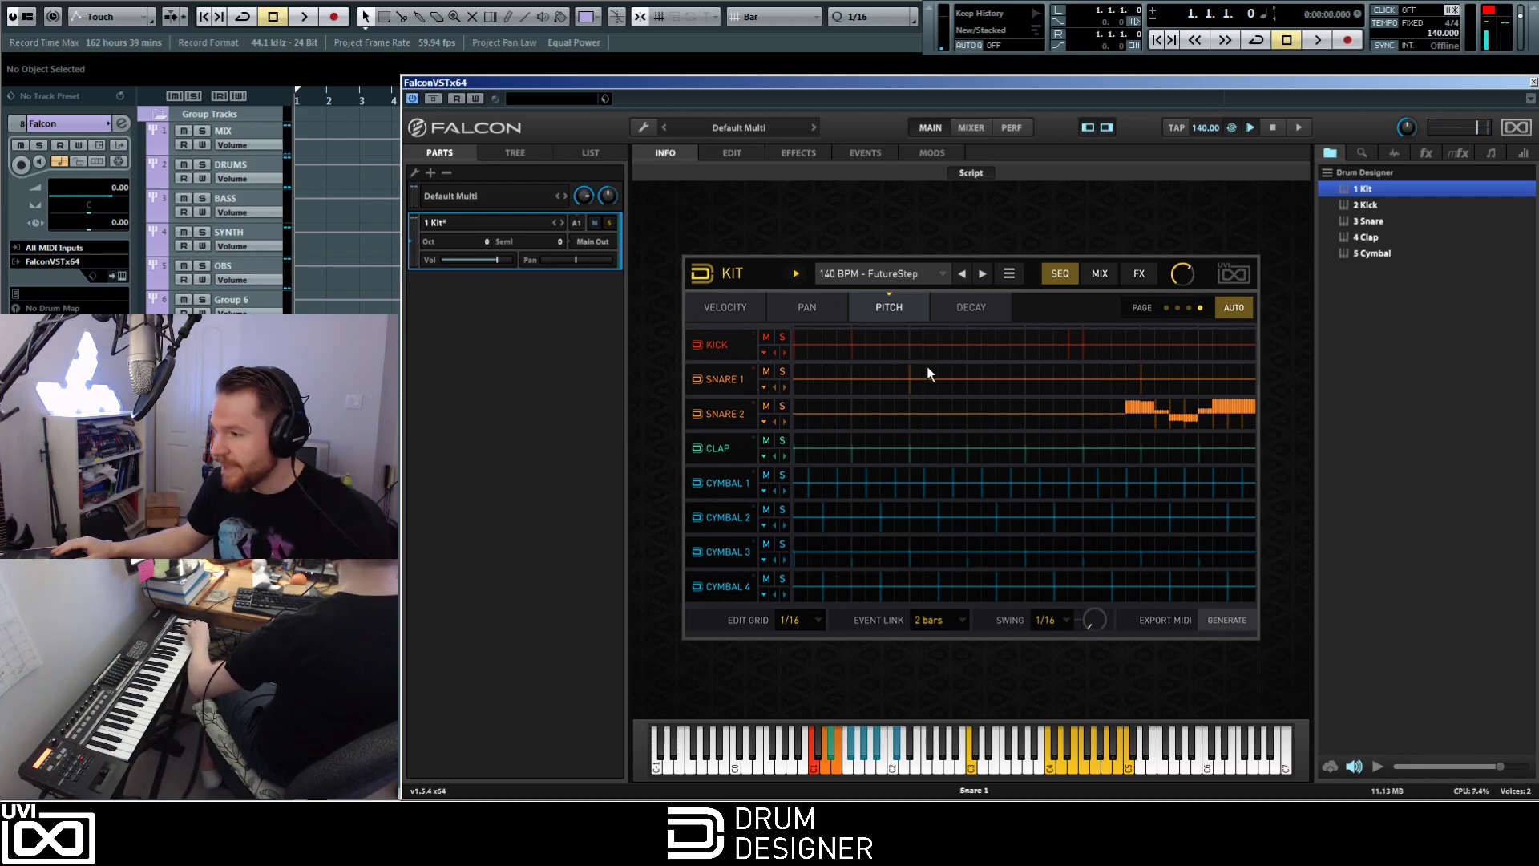
Step: Draw extra velocity hits across the drum lanes and try pan variations on Snare 2 steps in mid-pattern
click(740, 308)
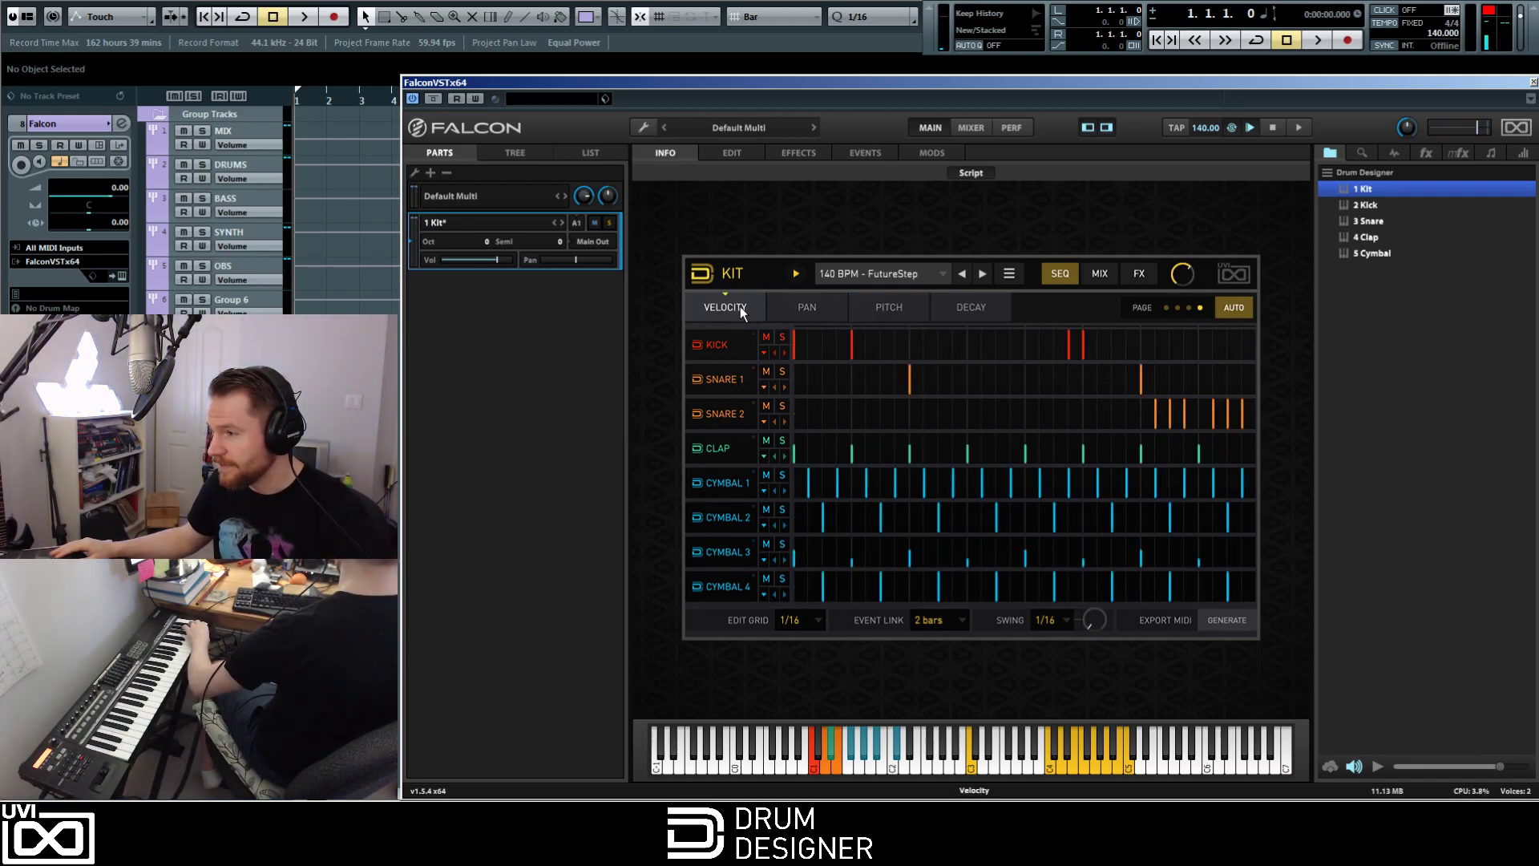
mouse_move(814, 424)
mouse_down()
mouse_move(1189, 377)
mouse_move(1002, 417)
mouse_move(888, 516)
mouse_move(998, 318)
mouse_up()
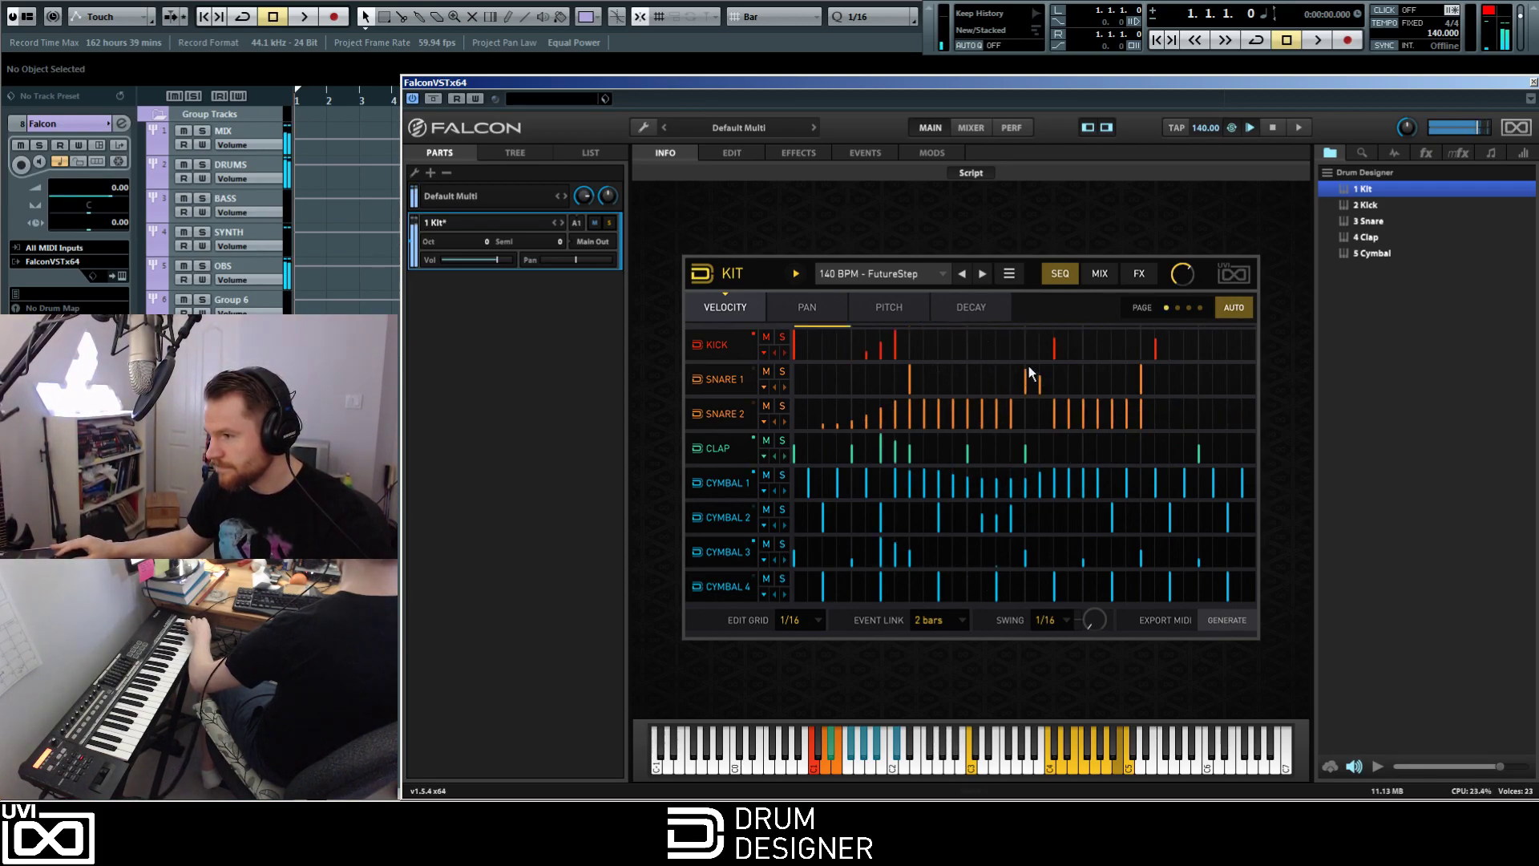
click(808, 308)
mouse_move(938, 414)
mouse_down()
mouse_move(1038, 490)
mouse_move(1170, 553)
mouse_move(1064, 345)
mouse_move(1103, 435)
mouse_up()
Step: Draw pitch variations on steps of the Snare 1, Clap, Cymbal 1 and Cymbal 2 lanes
click(888, 307)
mouse_move(994, 348)
mouse_down()
mouse_move(1016, 461)
mouse_move(878, 492)
mouse_up()
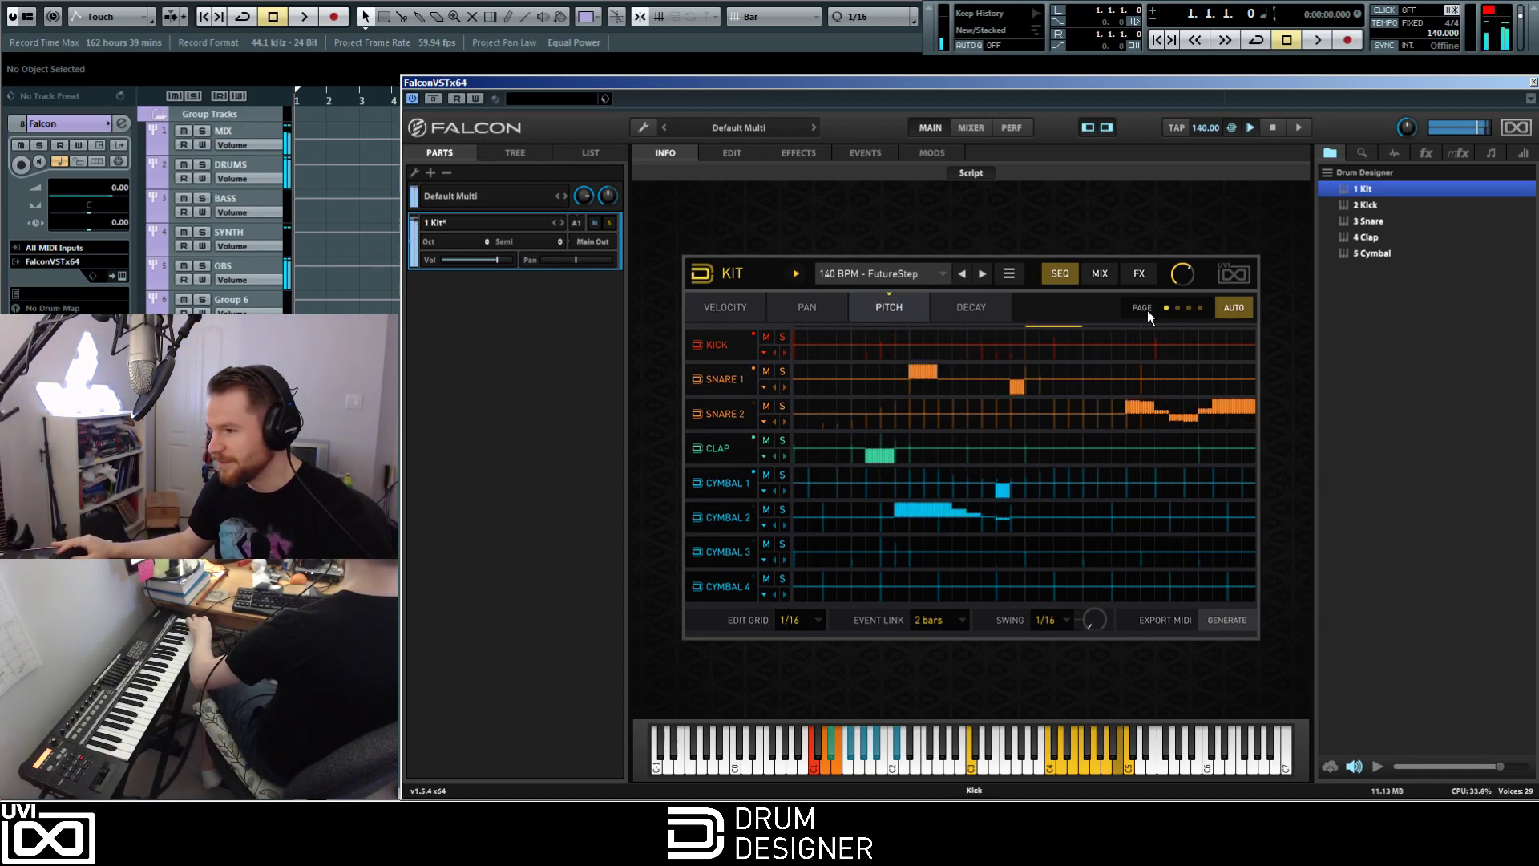
mouse_move(1136, 341)
mouse_down()
mouse_move(1162, 425)
mouse_move(1063, 449)
mouse_move(1064, 370)
mouse_move(1113, 418)
mouse_up()
Step: Draw decay variations on steps of the Snare 1, Snare 2, Clap, Cymbal 2 and Cymbal 3 lanes
click(971, 307)
mouse_move(944, 445)
mouse_down()
mouse_move(938, 517)
mouse_move(1117, 530)
mouse_move(1187, 400)
mouse_move(1018, 385)
mouse_up()
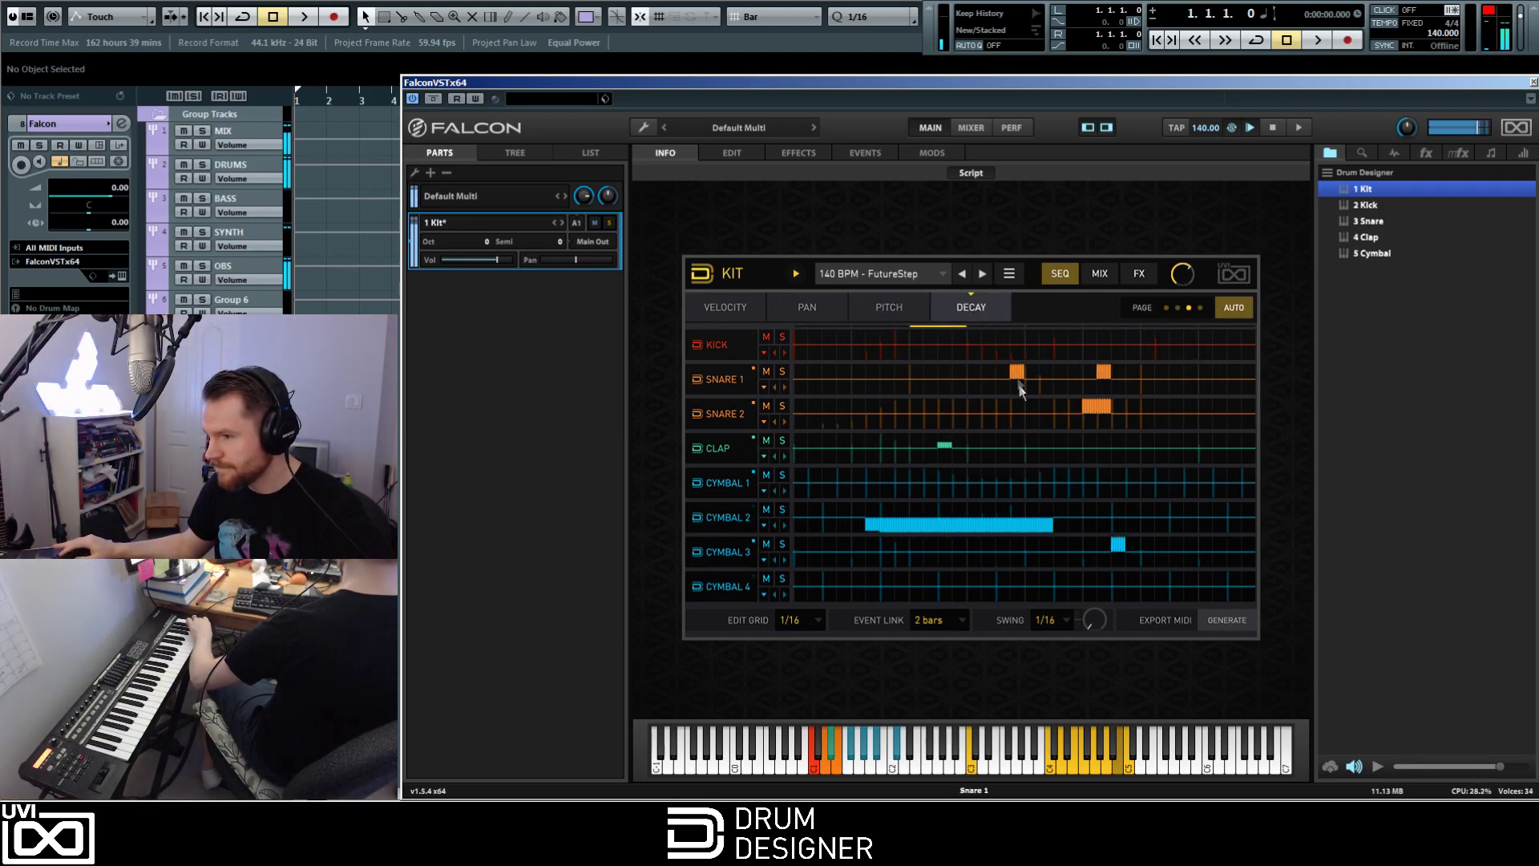
mouse_move(1050, 529)
mouse_down()
mouse_move(958, 521)
mouse_move(1013, 426)
mouse_move(944, 393)
mouse_up()
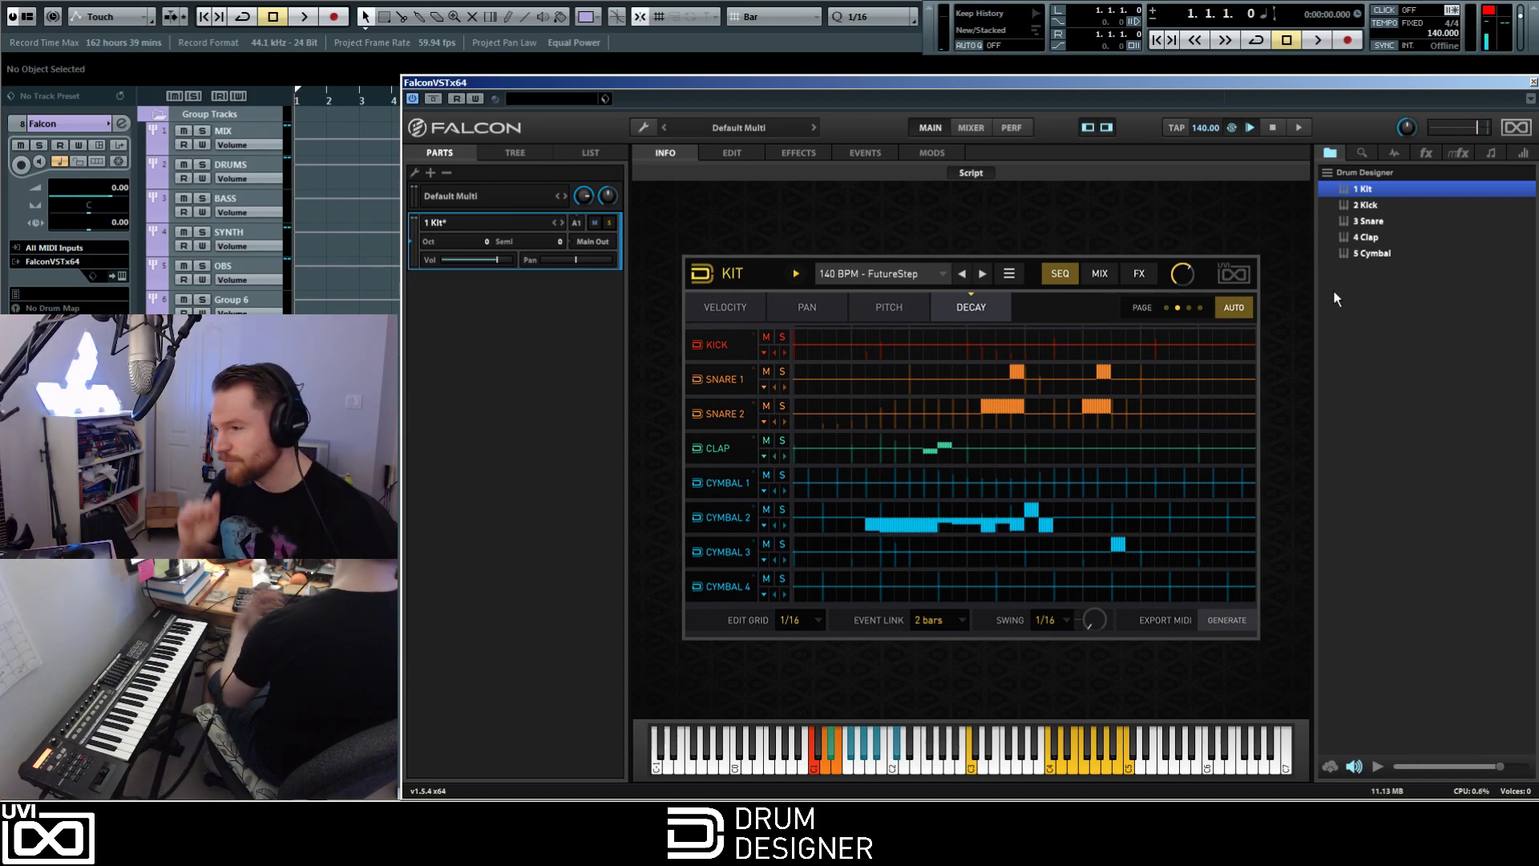
Step: Load the kit preset 150 BPM - Experimental Dub from the 04 Dubstep category and set the project tempo to 150 BPM
click(888, 273)
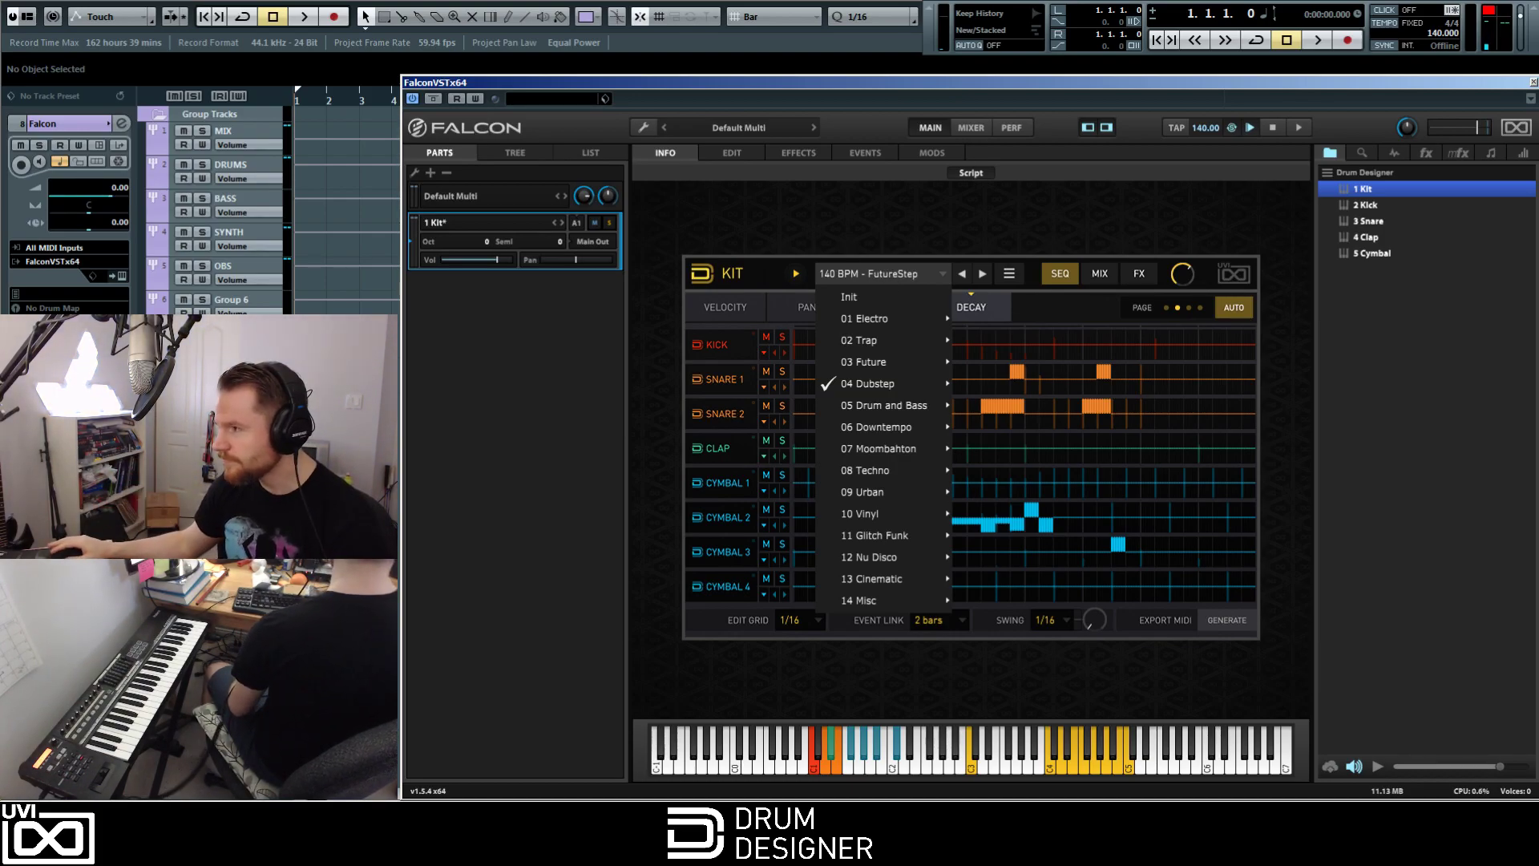
click(1490, 11)
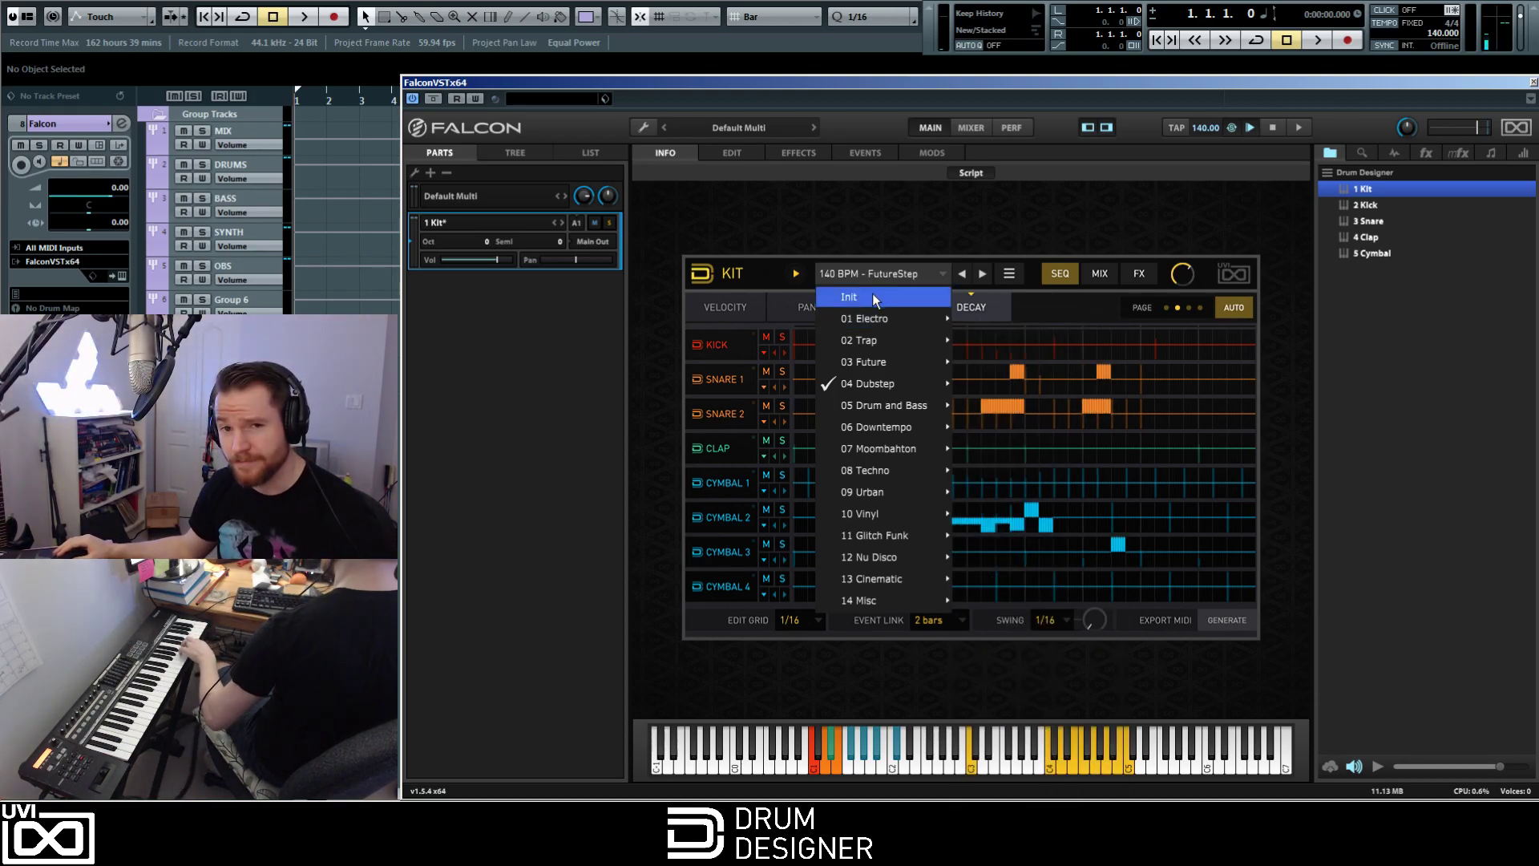
mouse_move(879, 399)
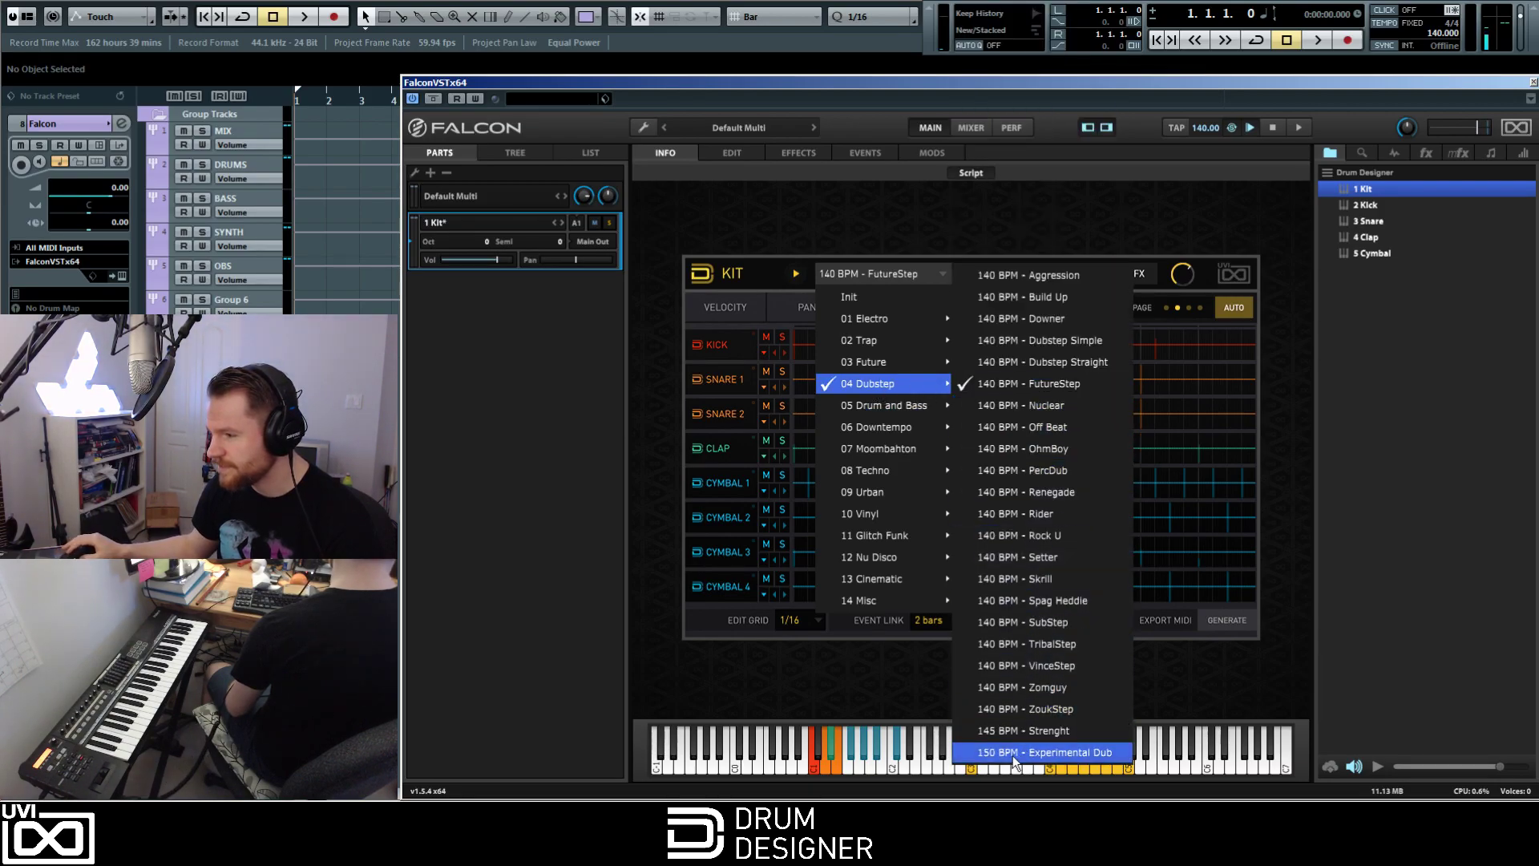
click(1013, 753)
click(1426, 29)
text(15)
key(Return)
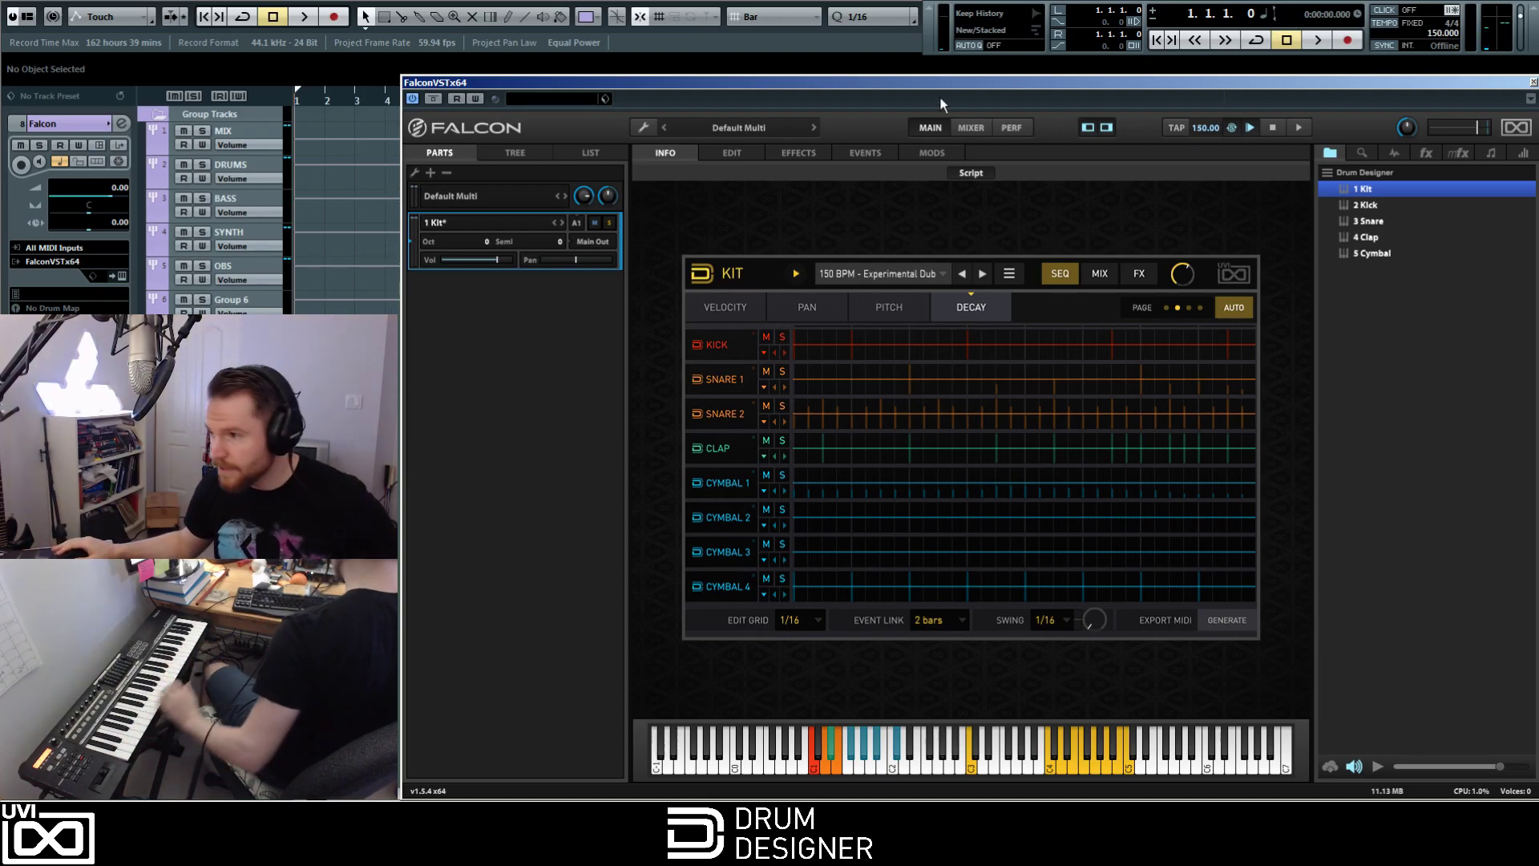
Step: Play the Experimental Dub pattern, show its velocity lanes, and stop playback
click(799, 273)
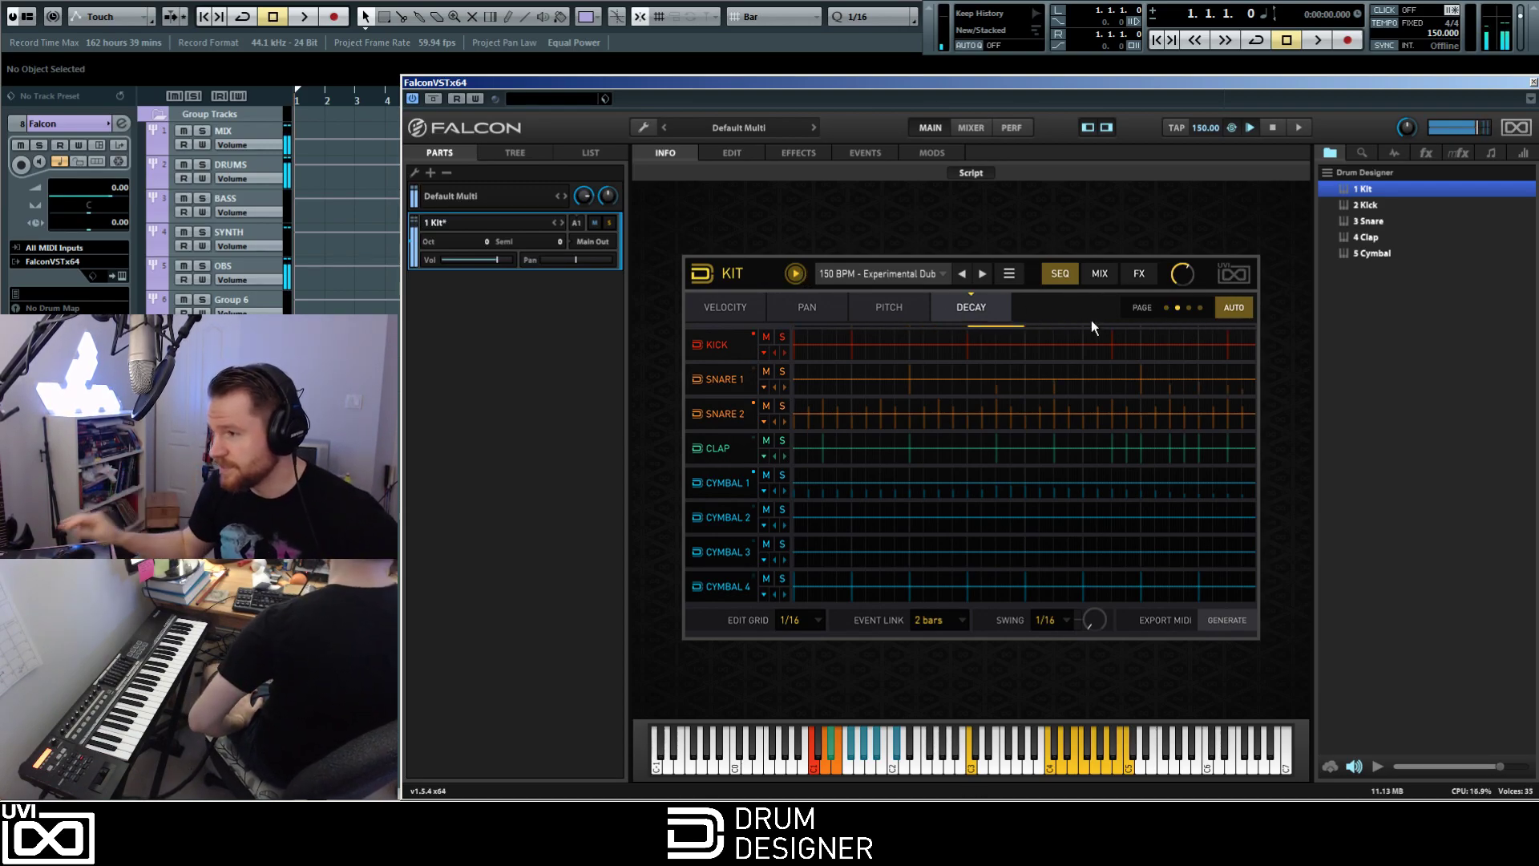
click(747, 305)
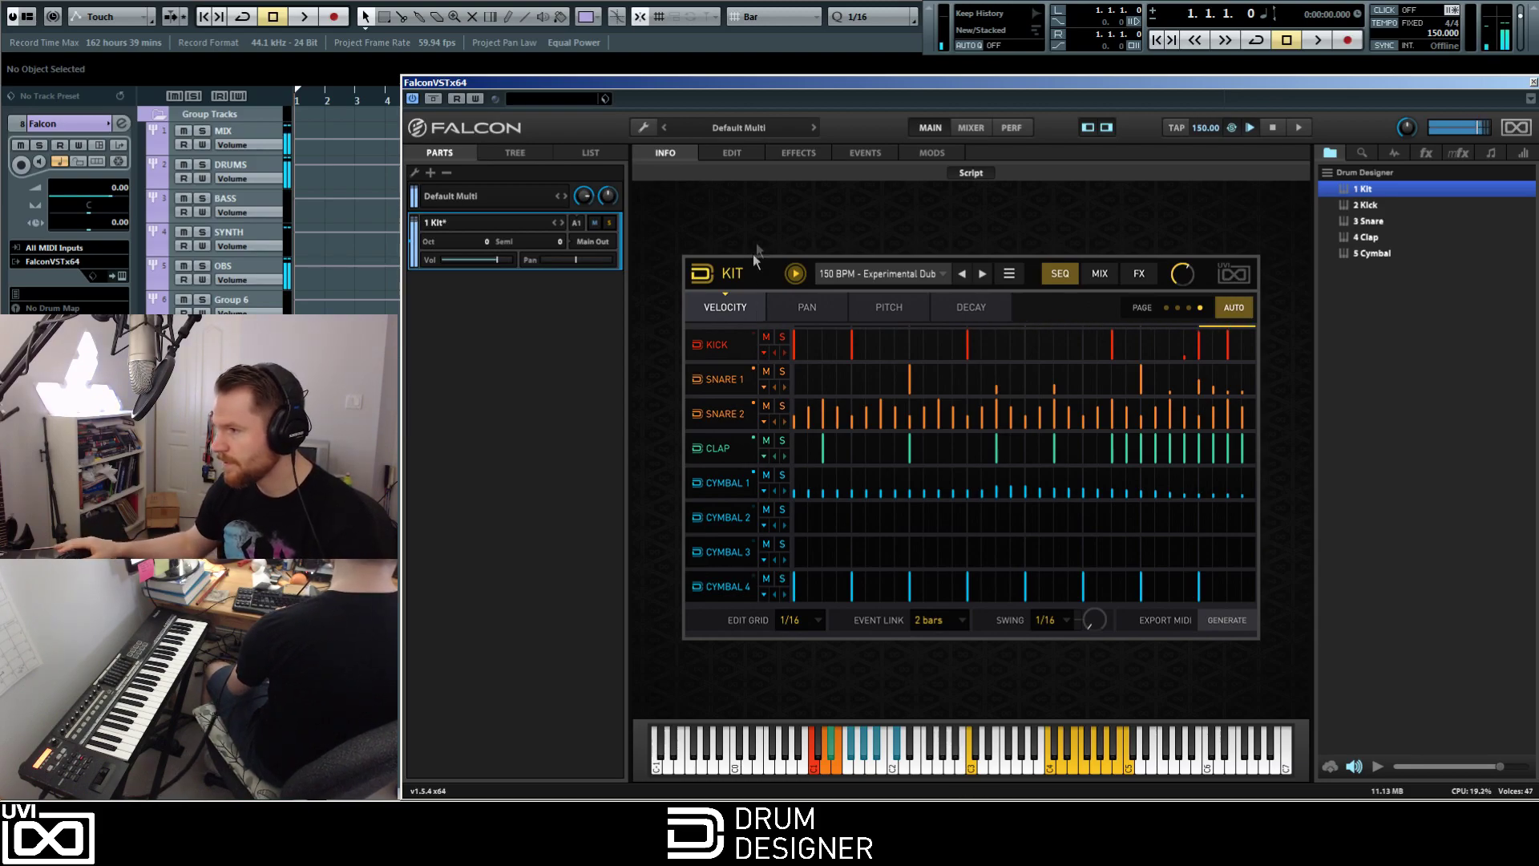
click(790, 276)
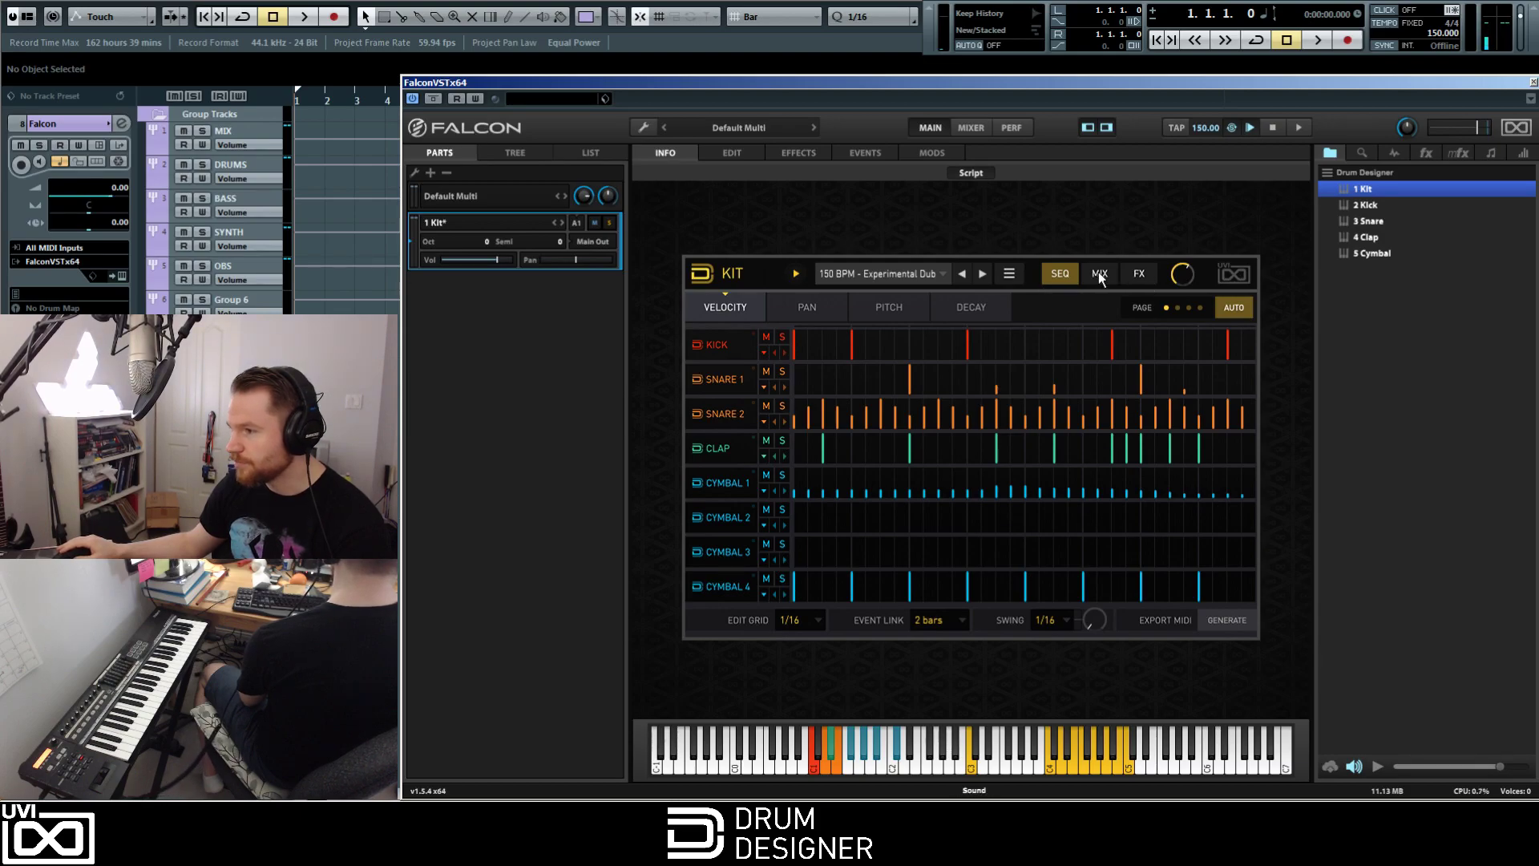
Step: Examine the individual sound controls of Snare 1 and Kick, returning to the kit overview after each
click(723, 379)
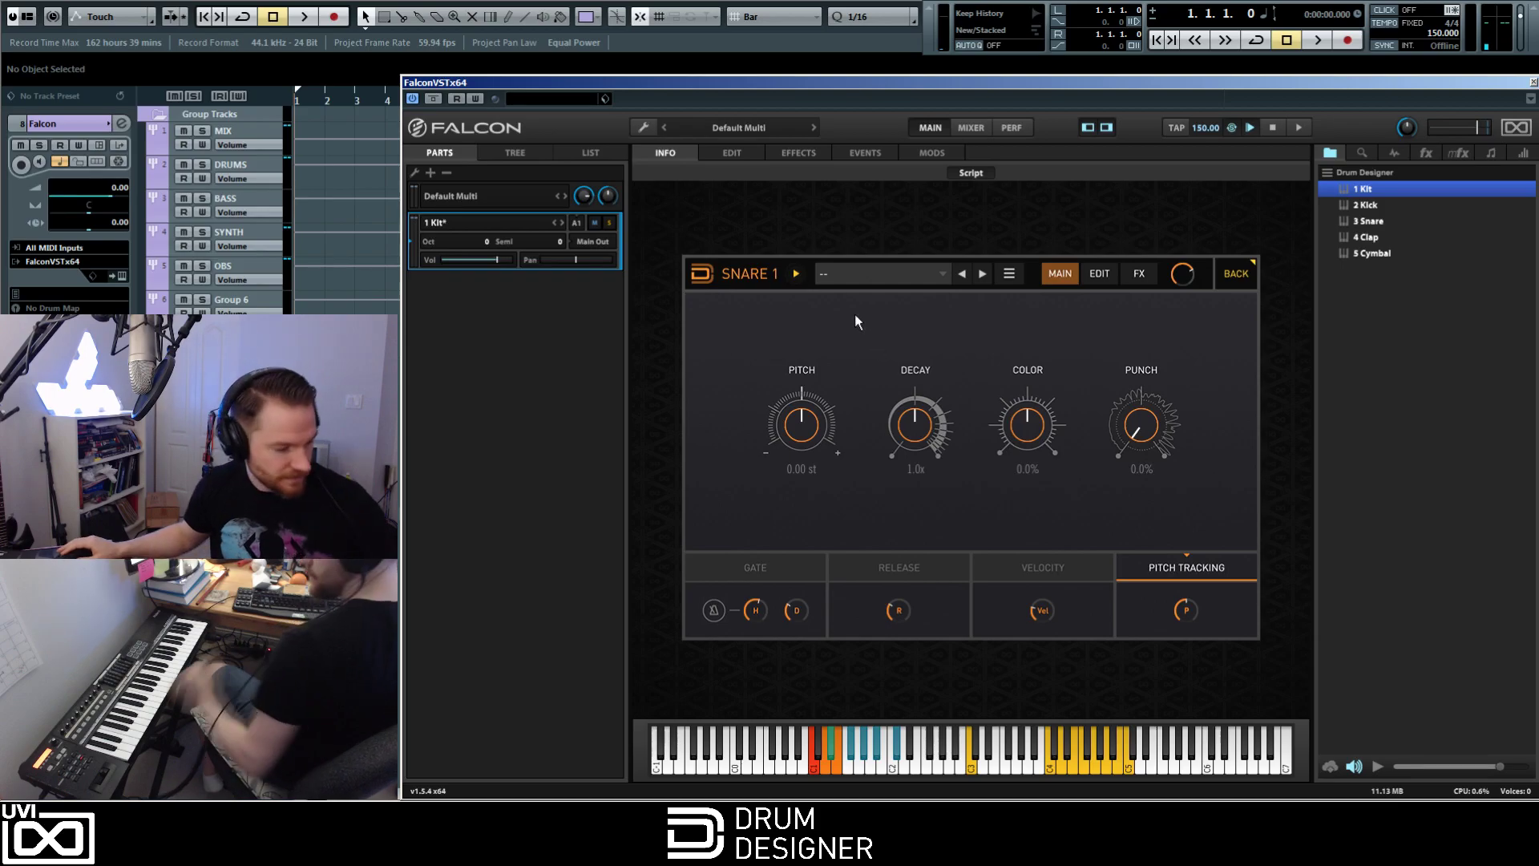
click(703, 274)
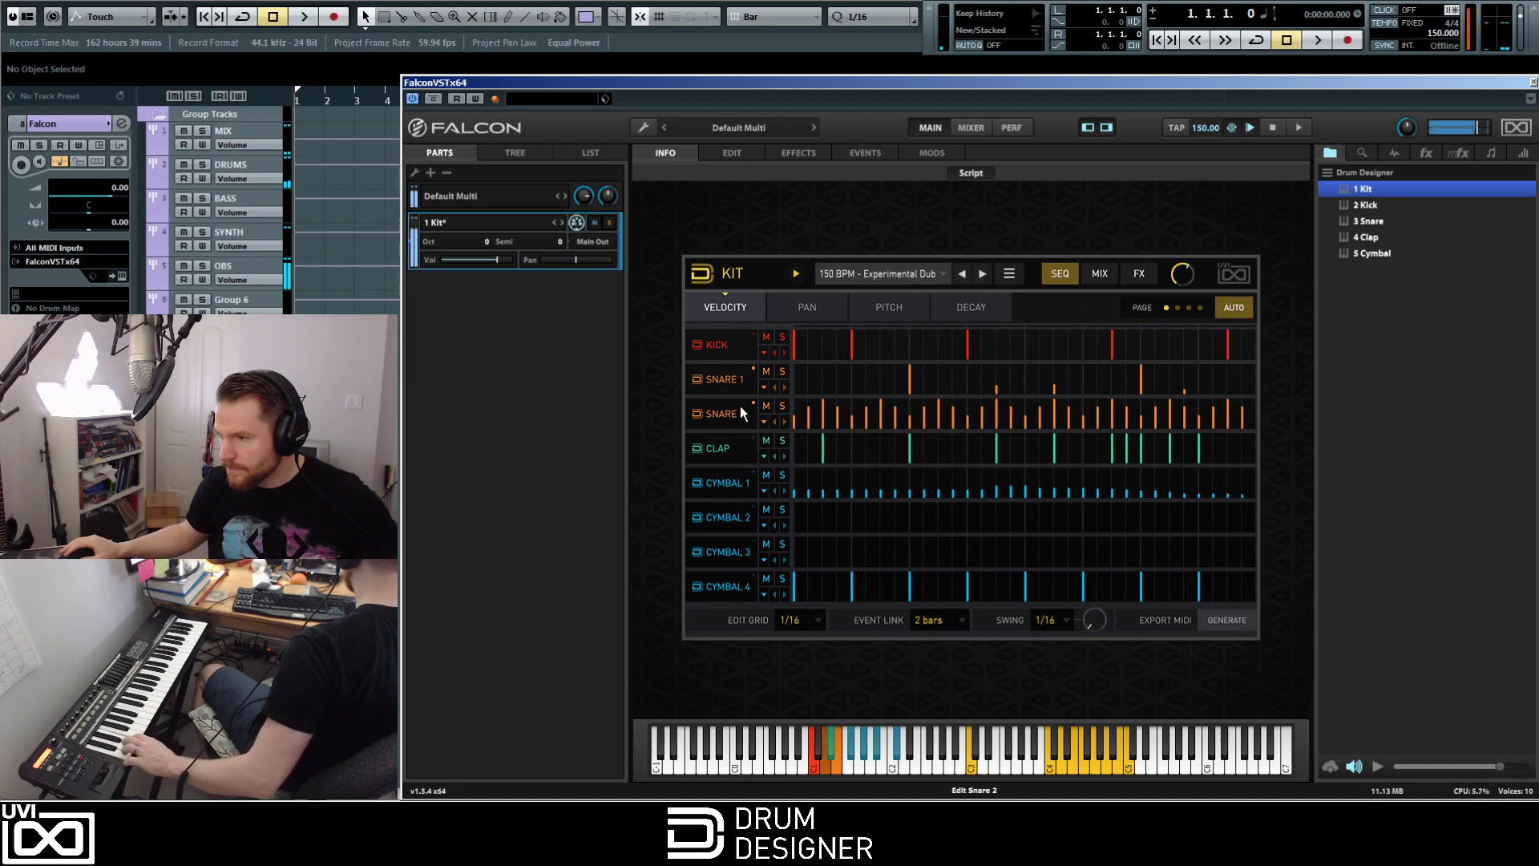
click(734, 381)
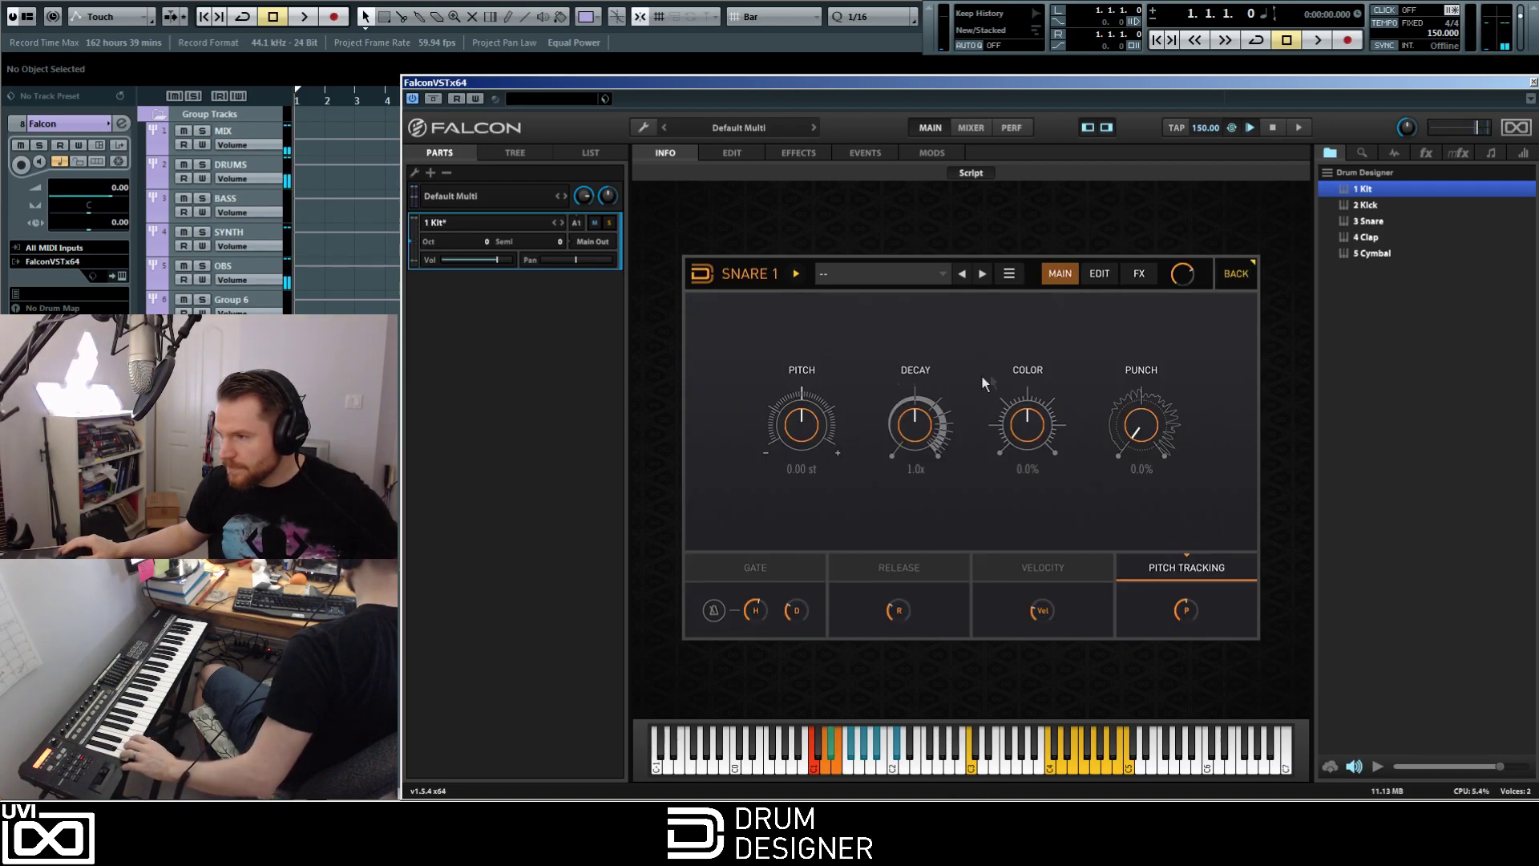
click(696, 277)
click(729, 345)
click(712, 273)
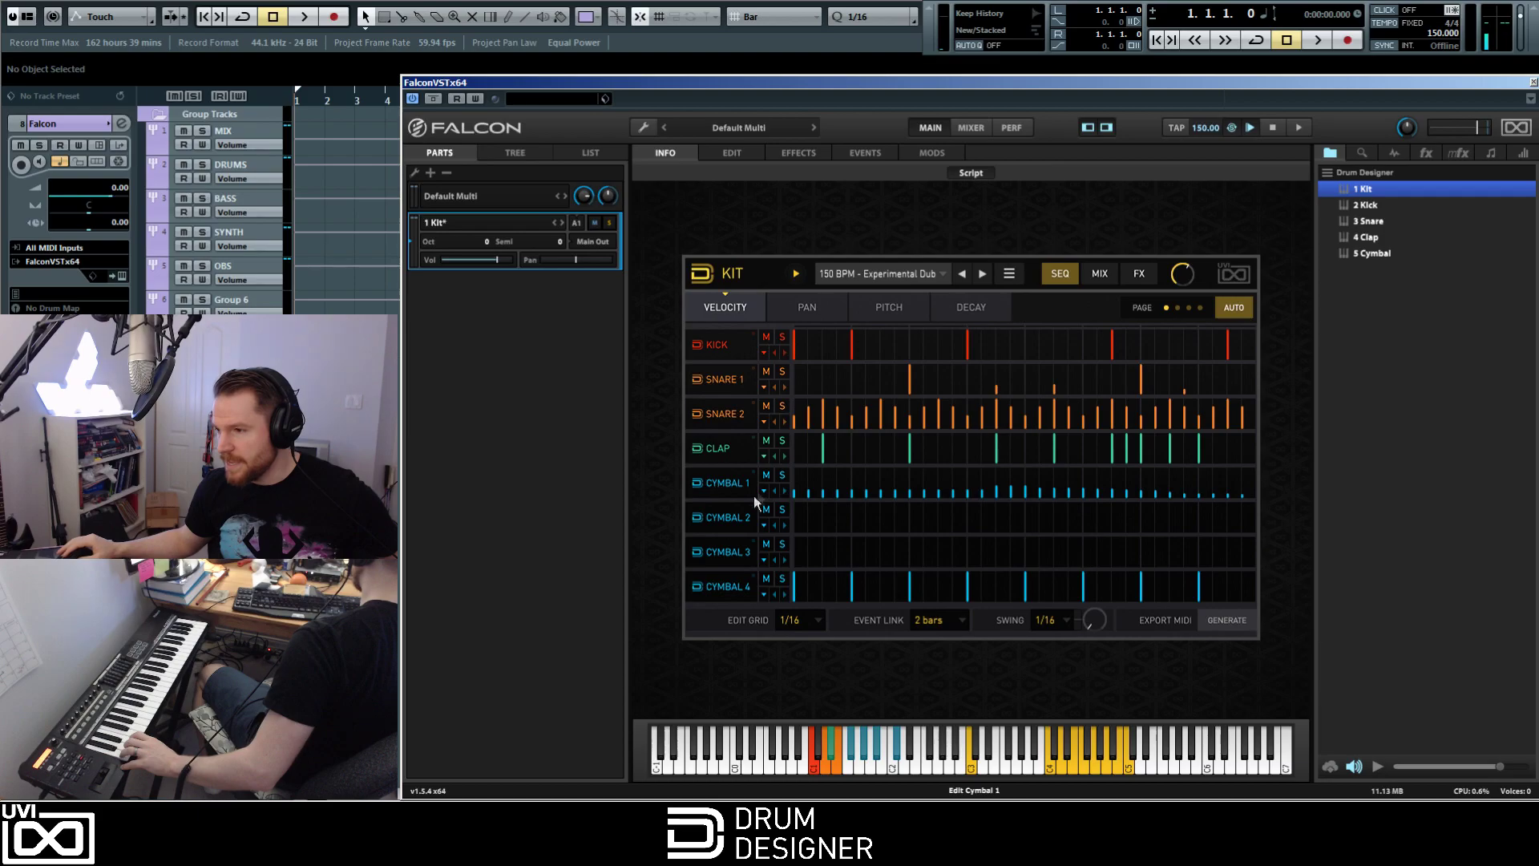
Step: Open the main sound controls of Snare 1 from the kit for editing
click(723, 386)
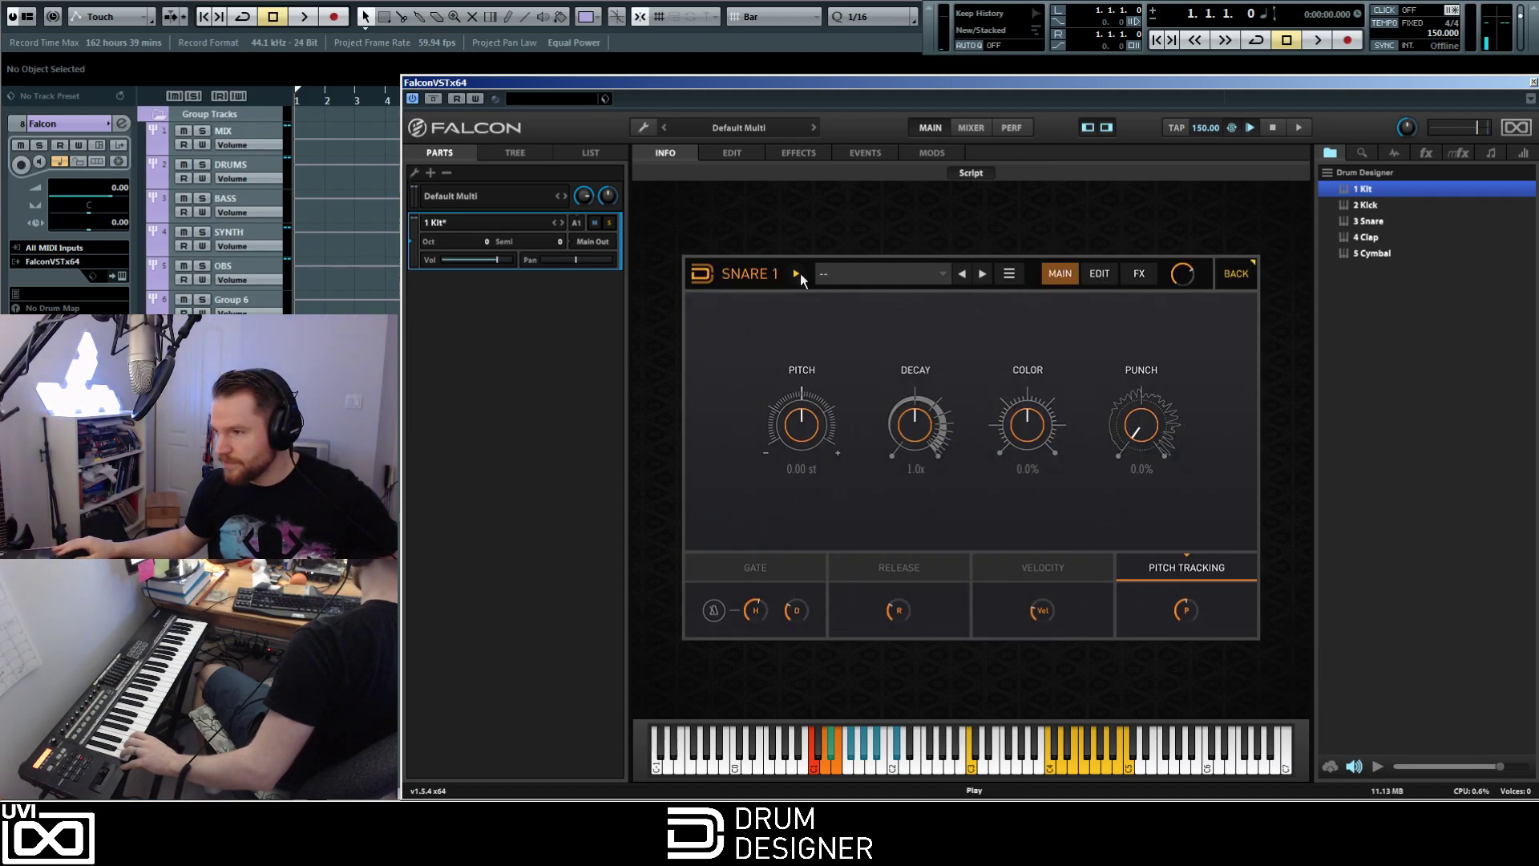
click(697, 276)
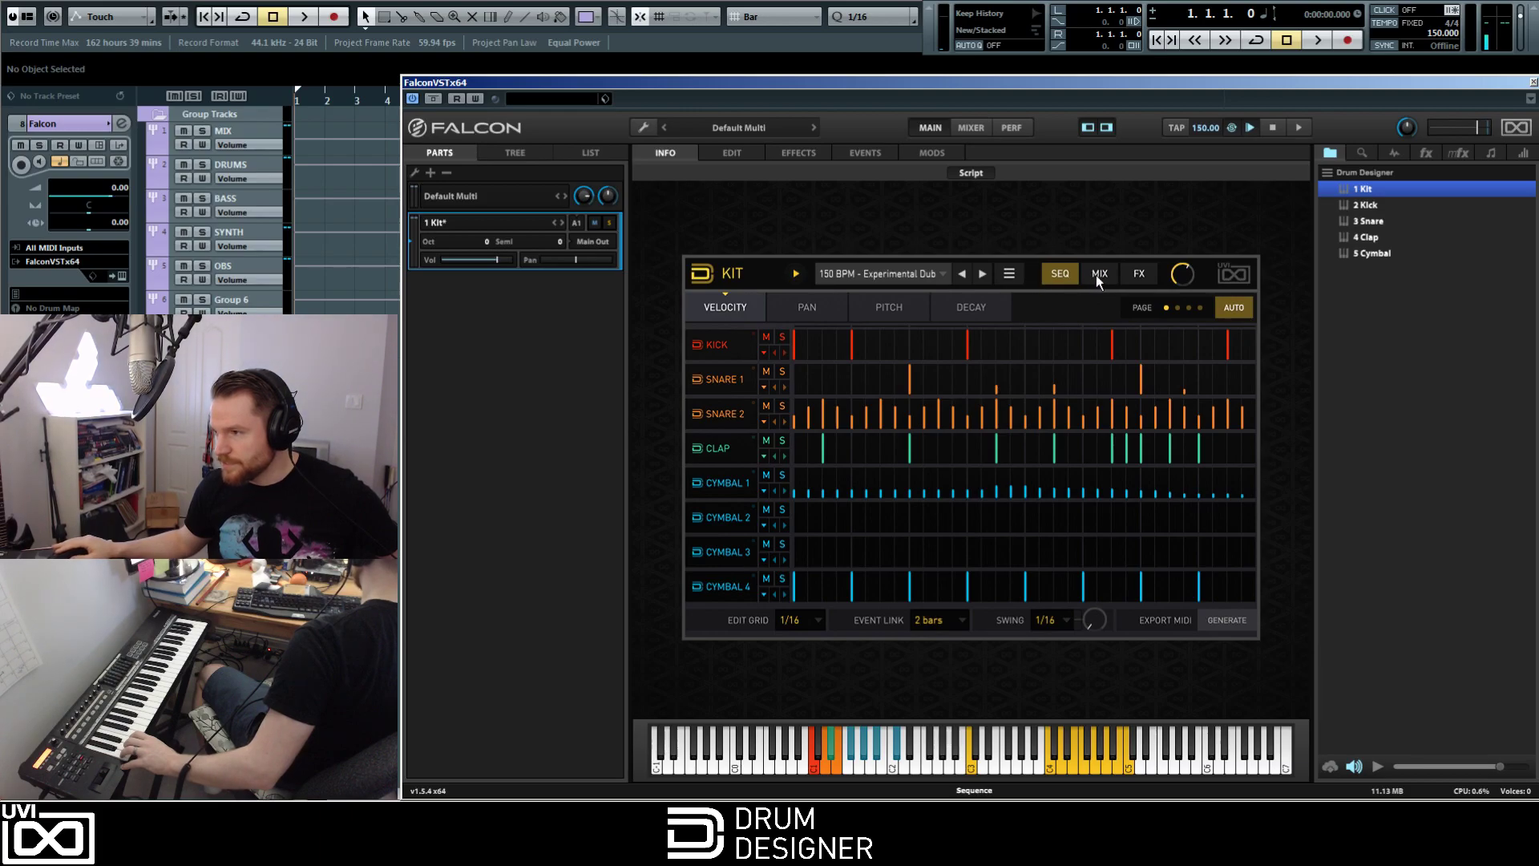
click(708, 380)
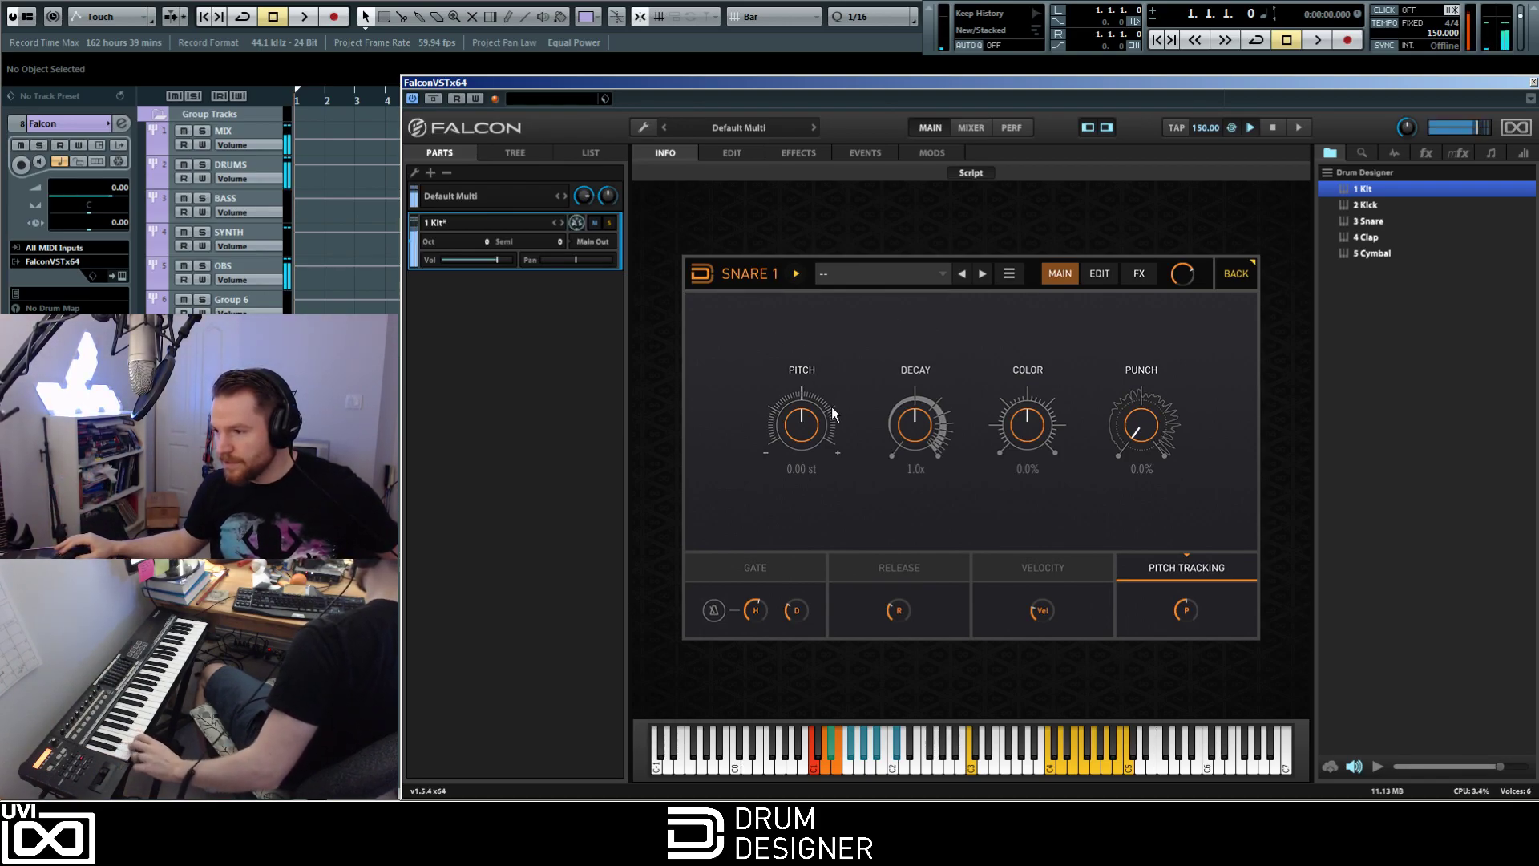
Step: Open the layer editor of Snare 1 and examine the envelope settings of the Body, Tone, Noise 1 and Noise 2 layers
click(1100, 273)
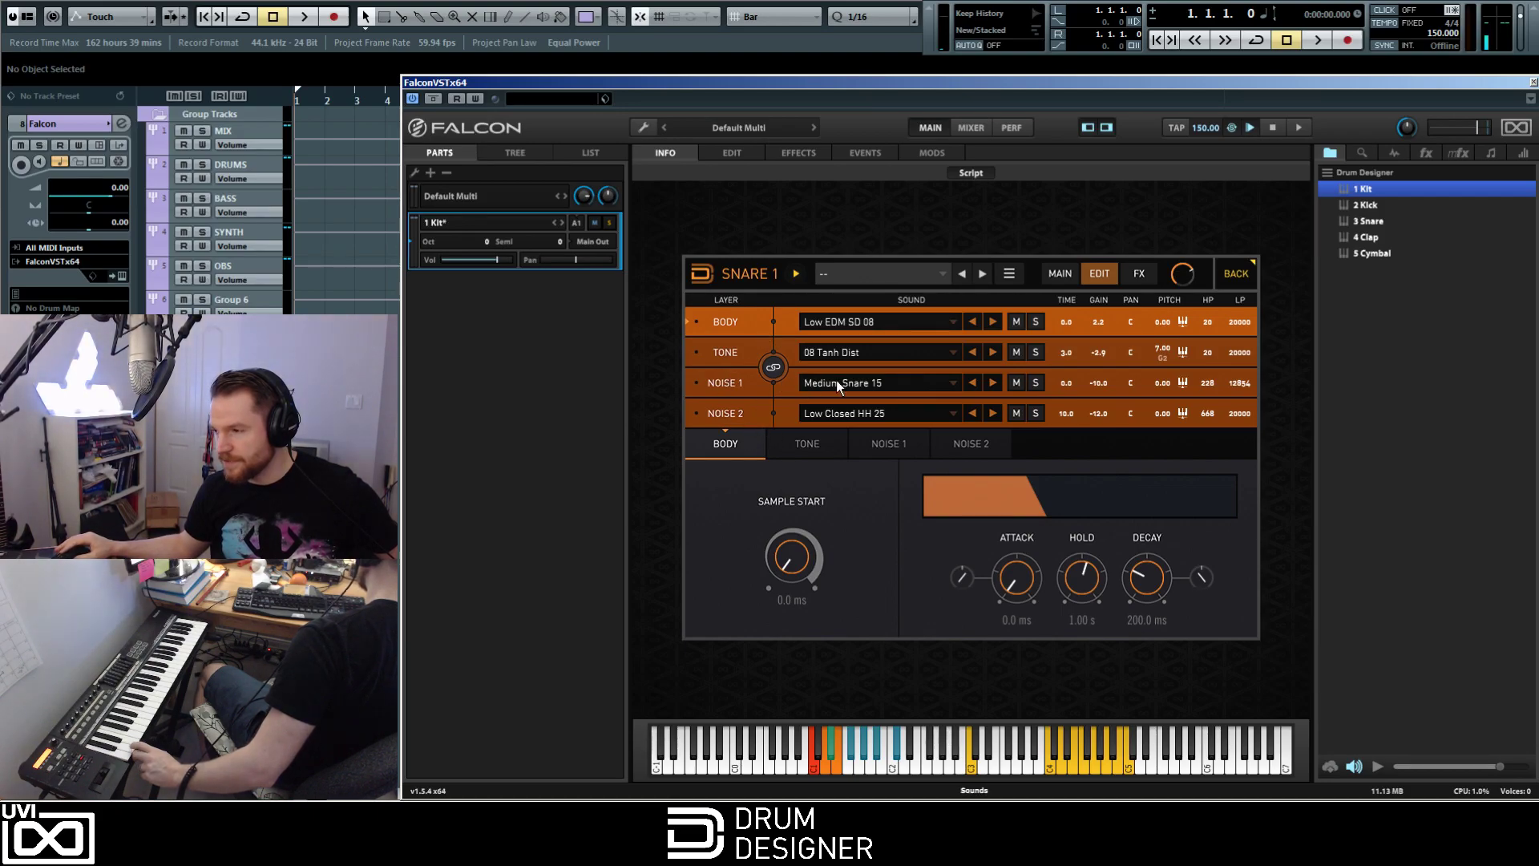
click(806, 444)
click(889, 444)
click(971, 444)
click(768, 446)
click(806, 443)
click(889, 443)
click(971, 444)
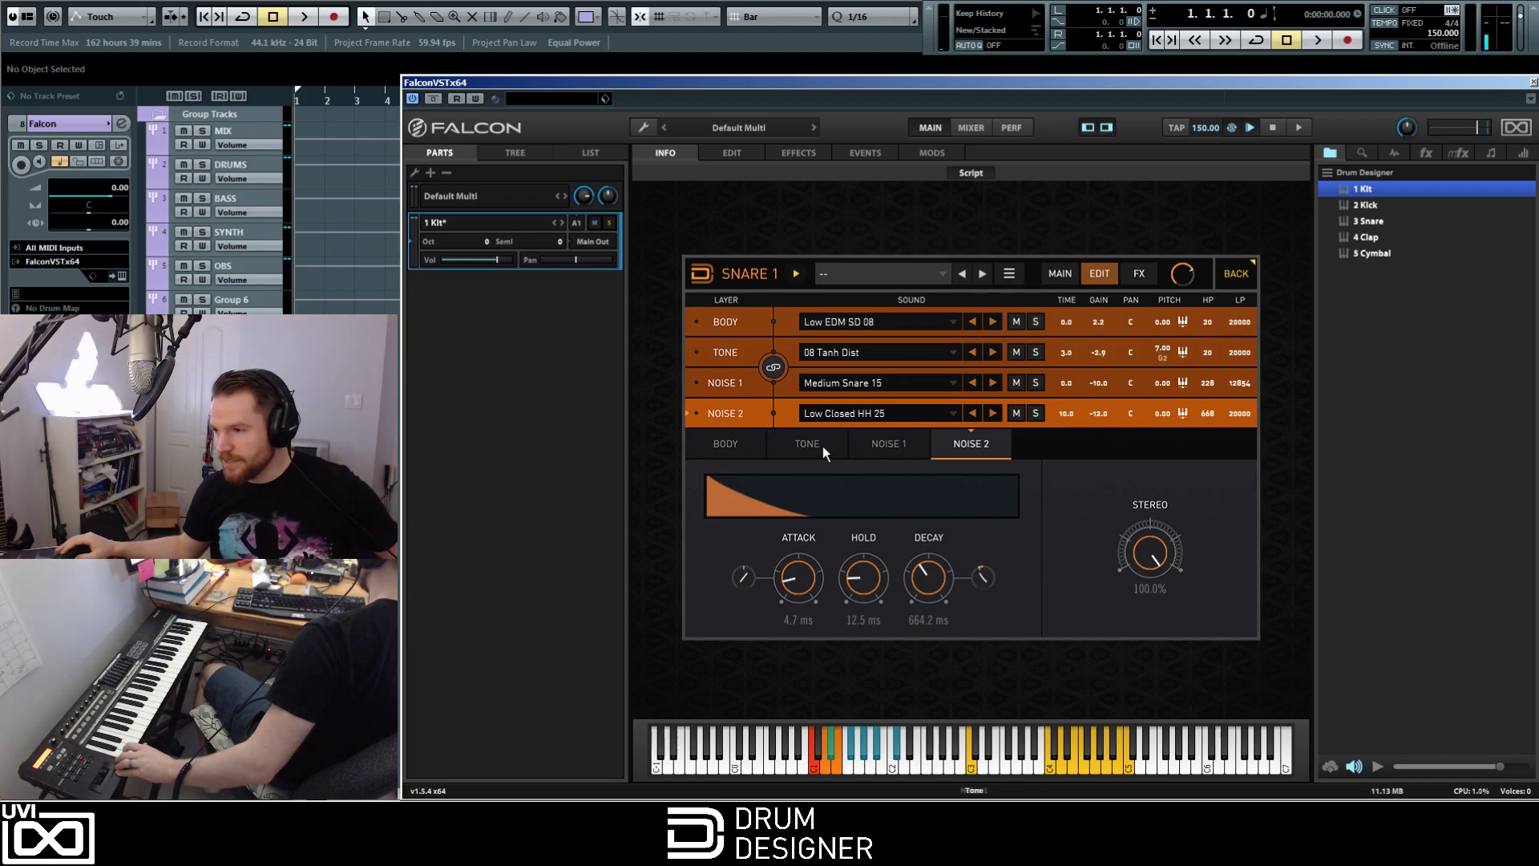
Step: Audition the Noise 2 and Noise 1 layers of Snare 1 in solo, clearing the solos when done
click(1036, 413)
click(1035, 383)
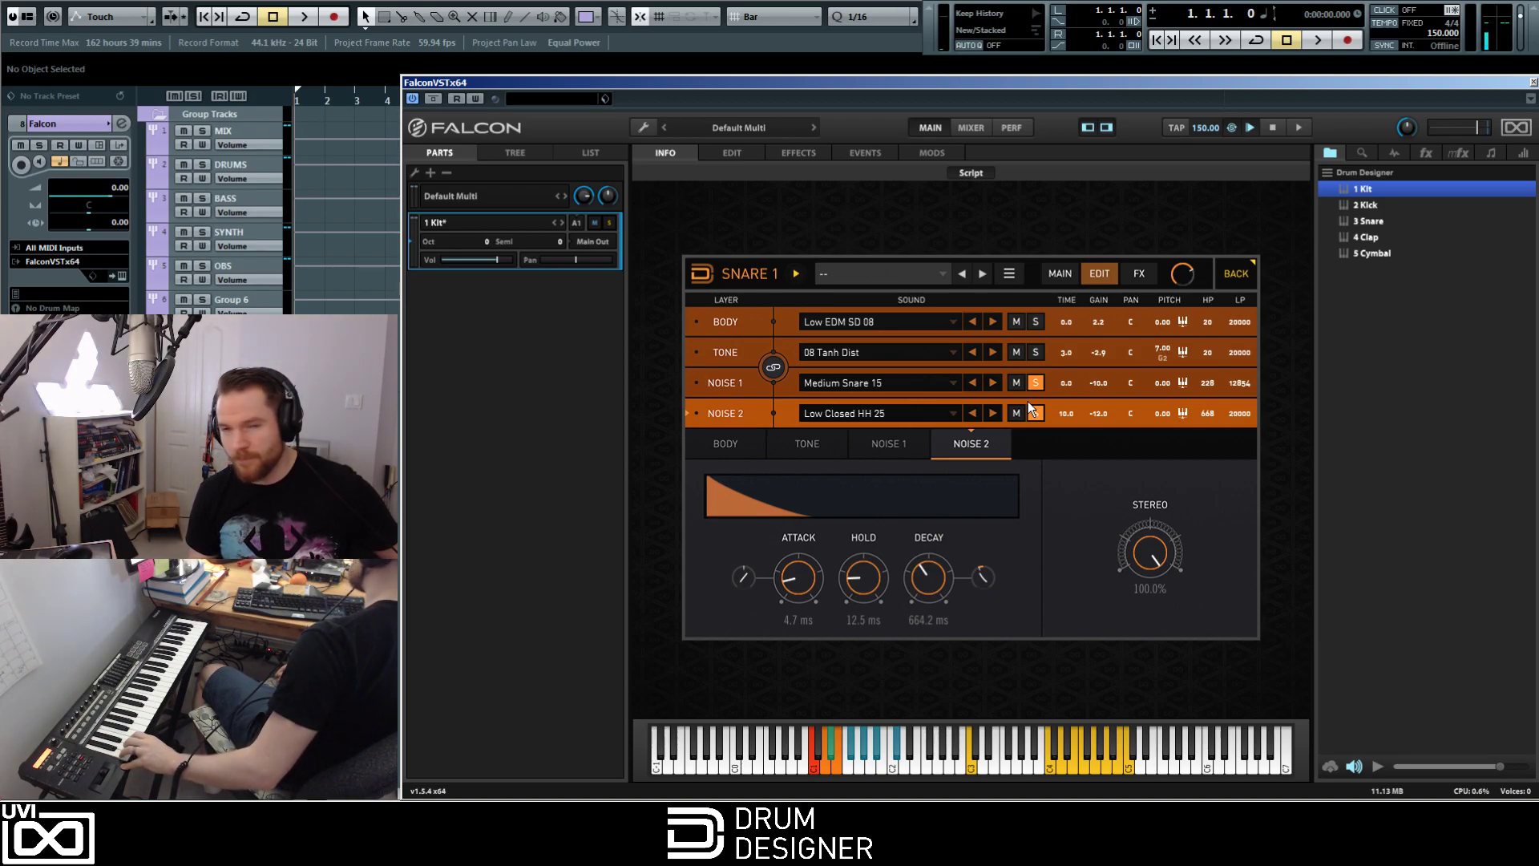
click(1036, 412)
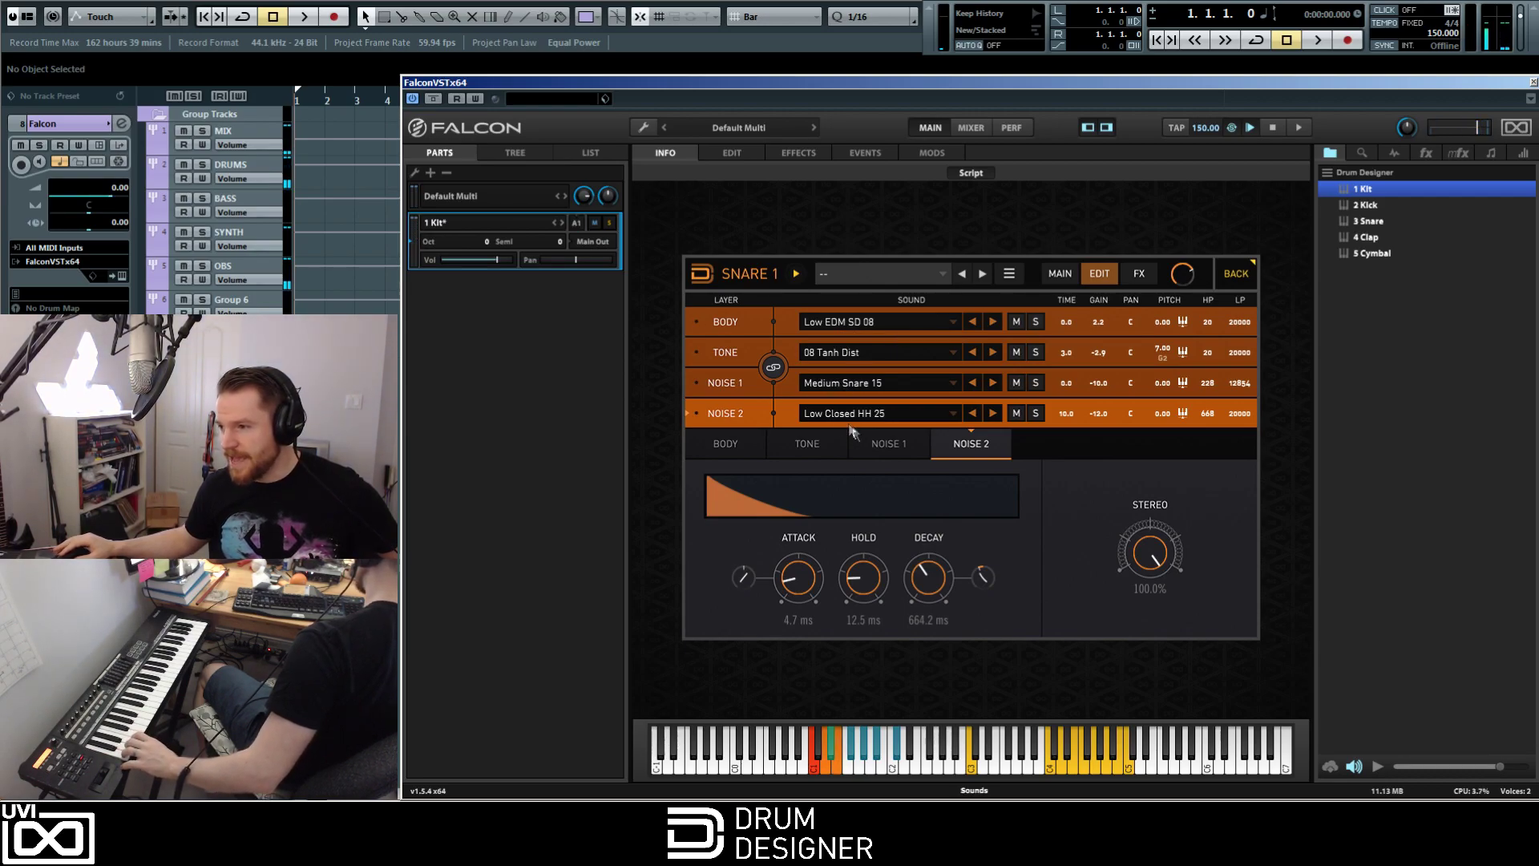
Step: Browse the Body layer's sample categories, including Low EDM, Acoustic and SD Clap, and close the list without choosing a sound
click(881, 321)
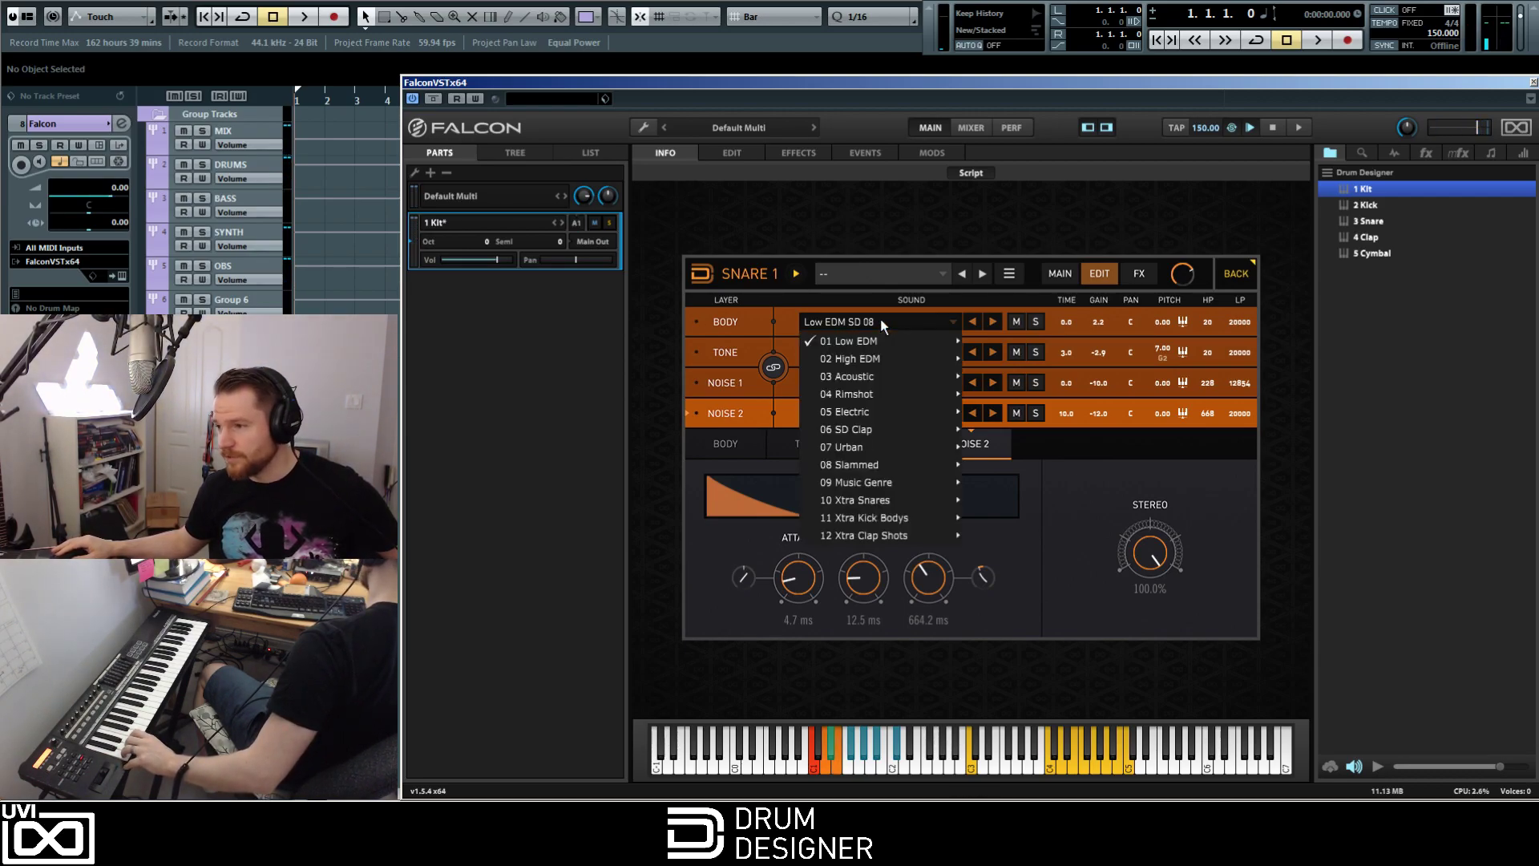
mouse_move(870, 345)
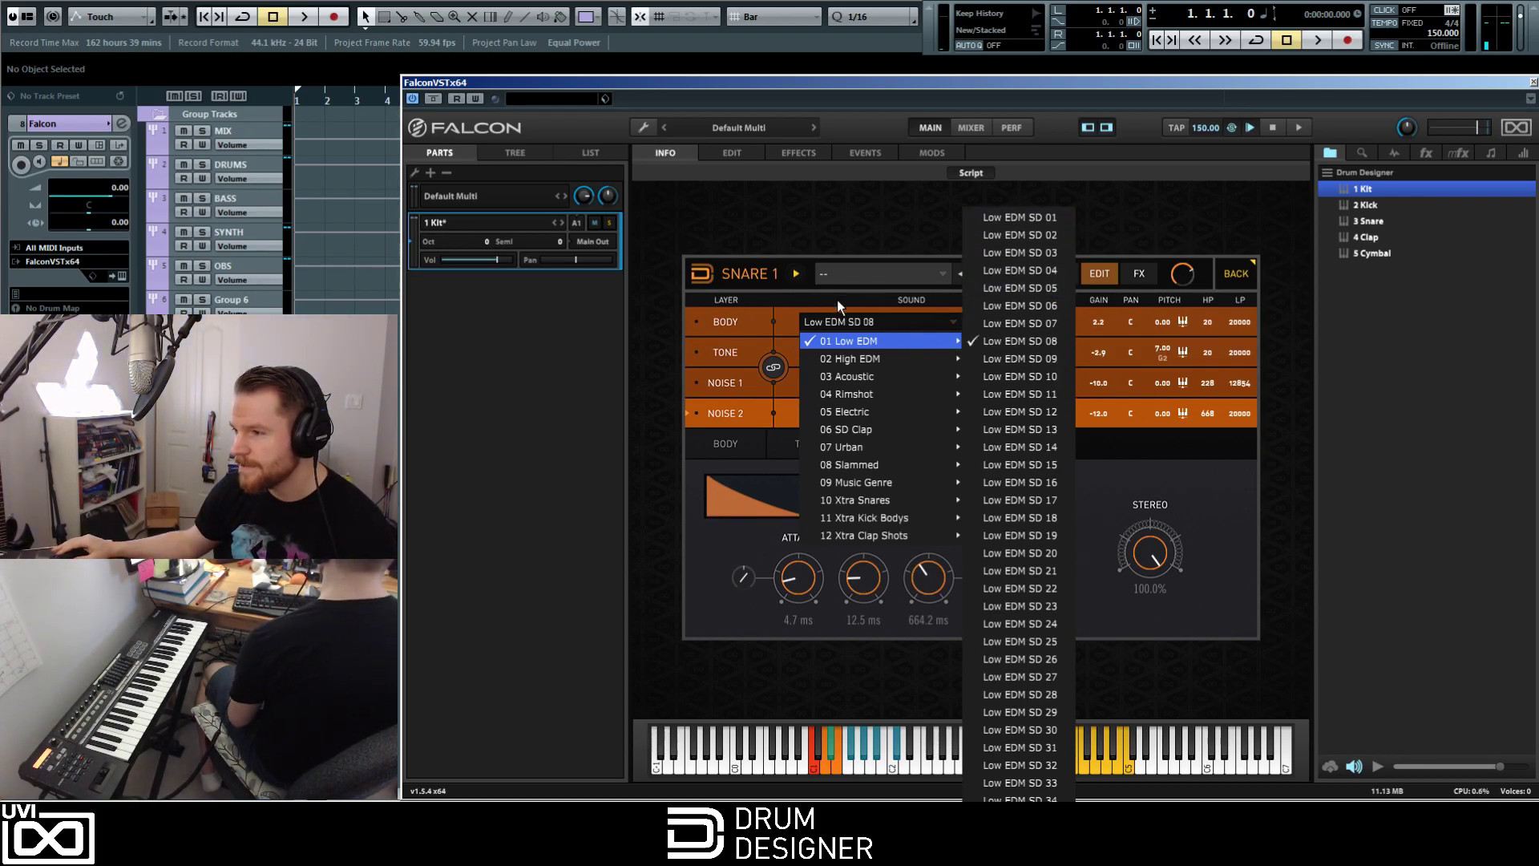
scroll(1026, 361, down, 2)
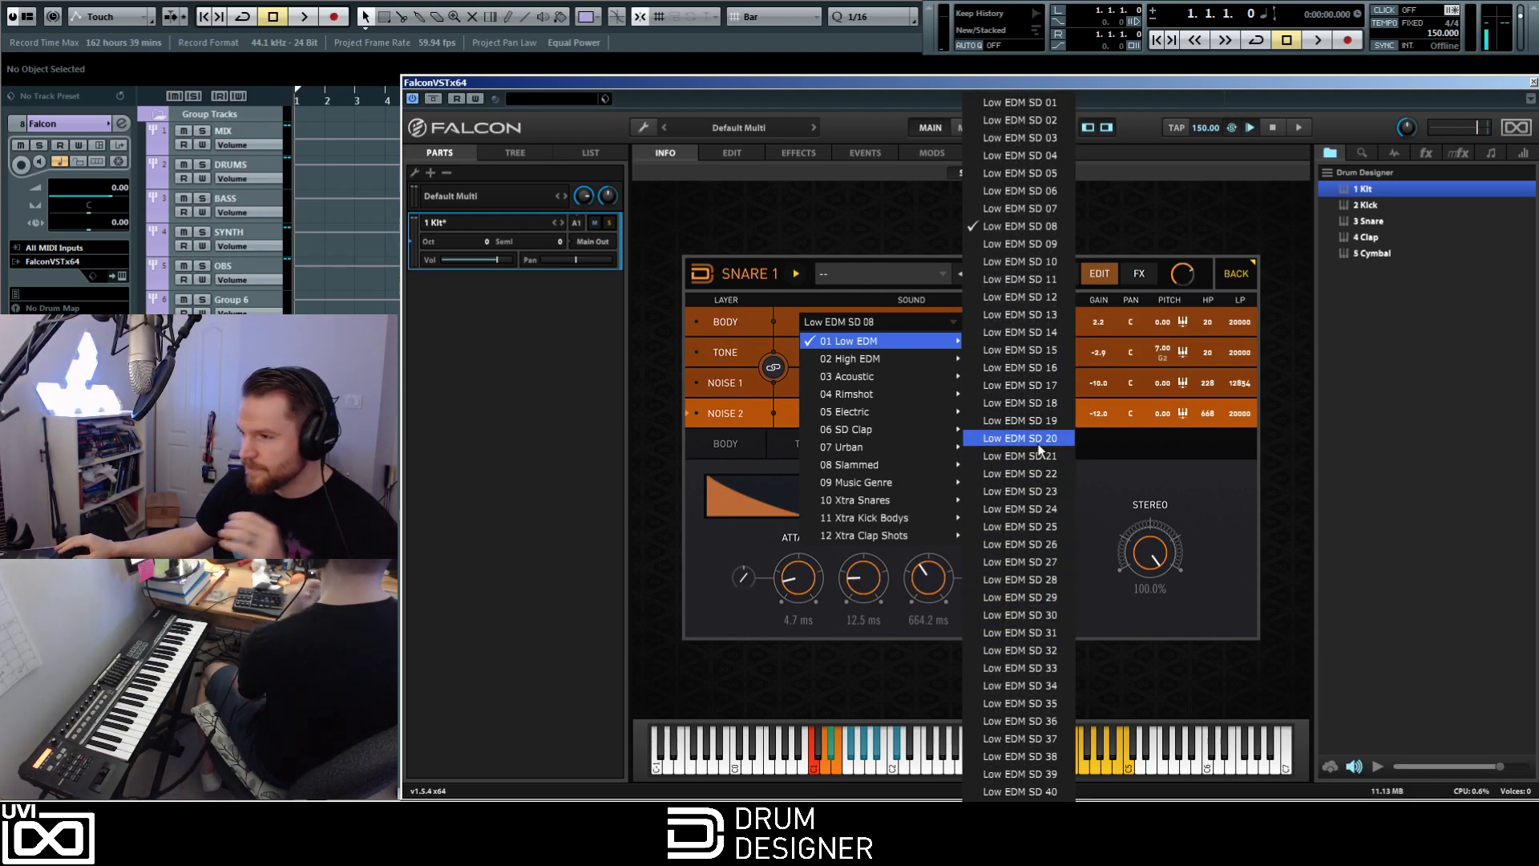
mouse_move(915, 367)
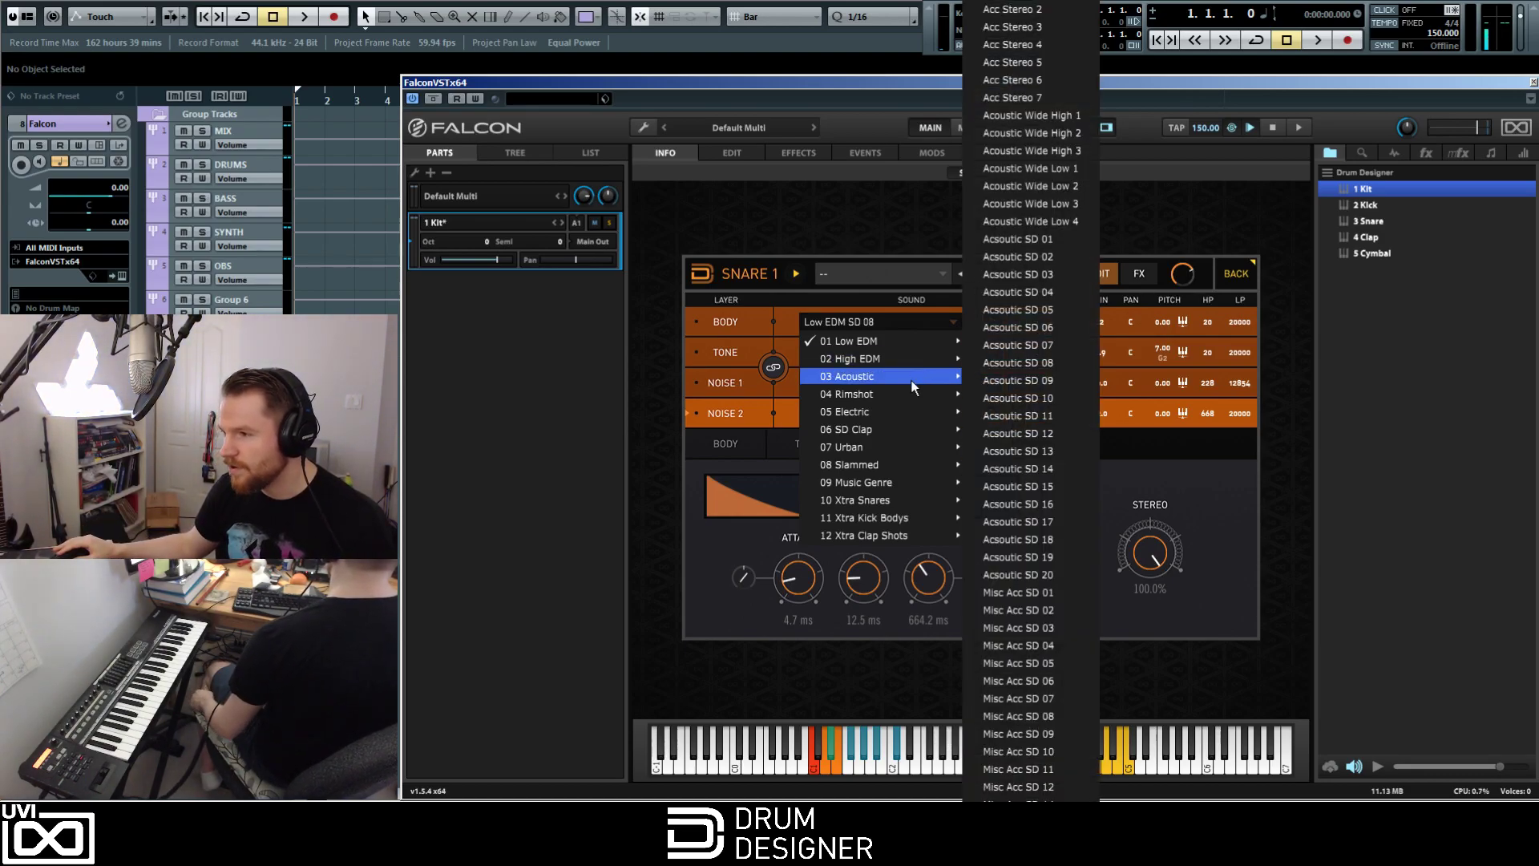
mouse_move(892, 411)
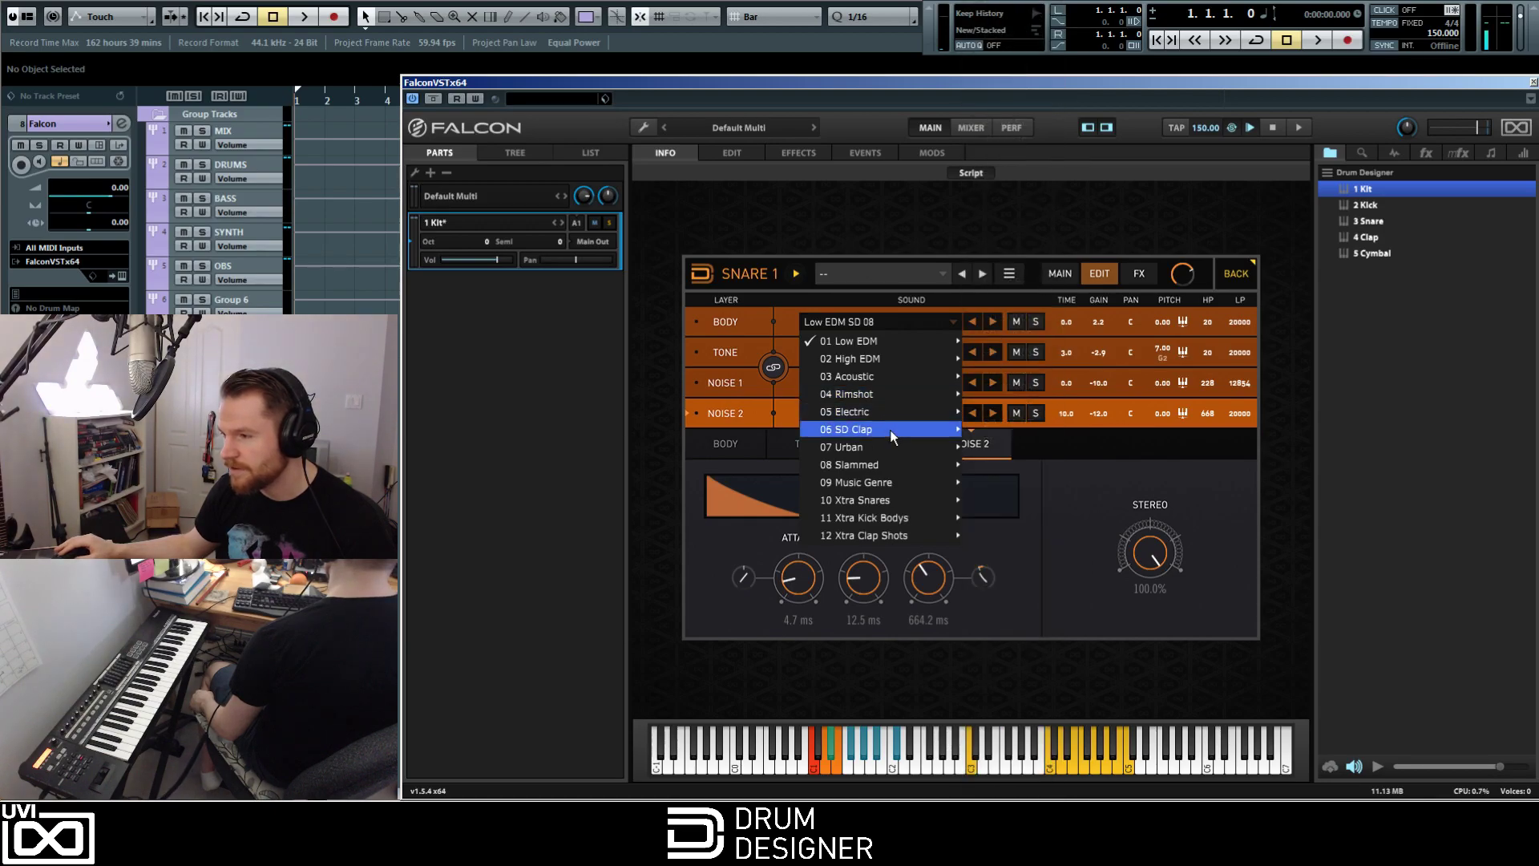
mouse_move(888, 459)
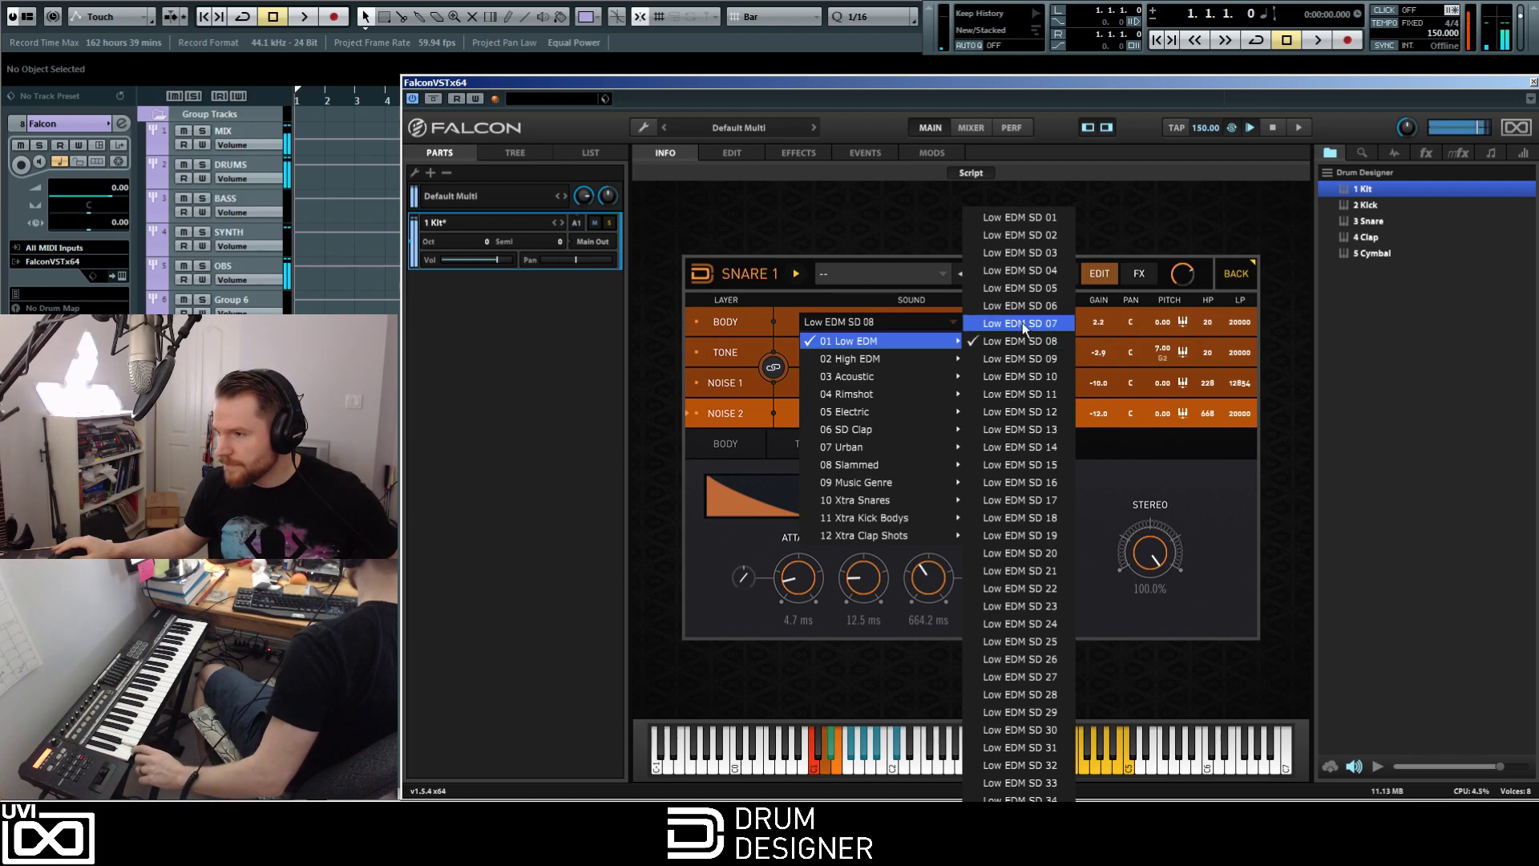
click(784, 274)
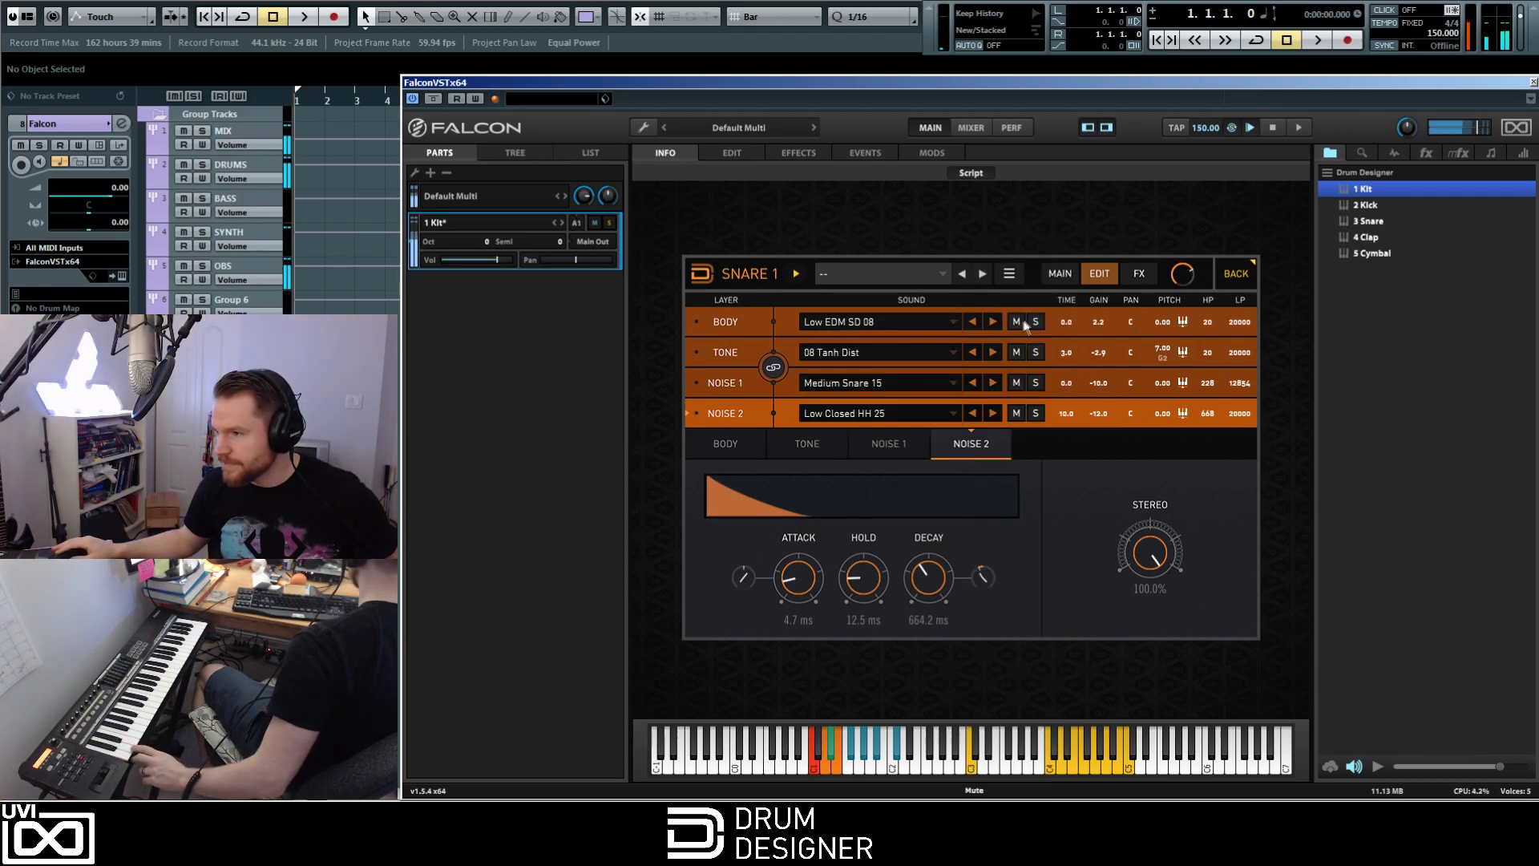
Step: Solo the Body layer and step its sound back to Low EDM SD 01
click(1035, 320)
click(971, 321)
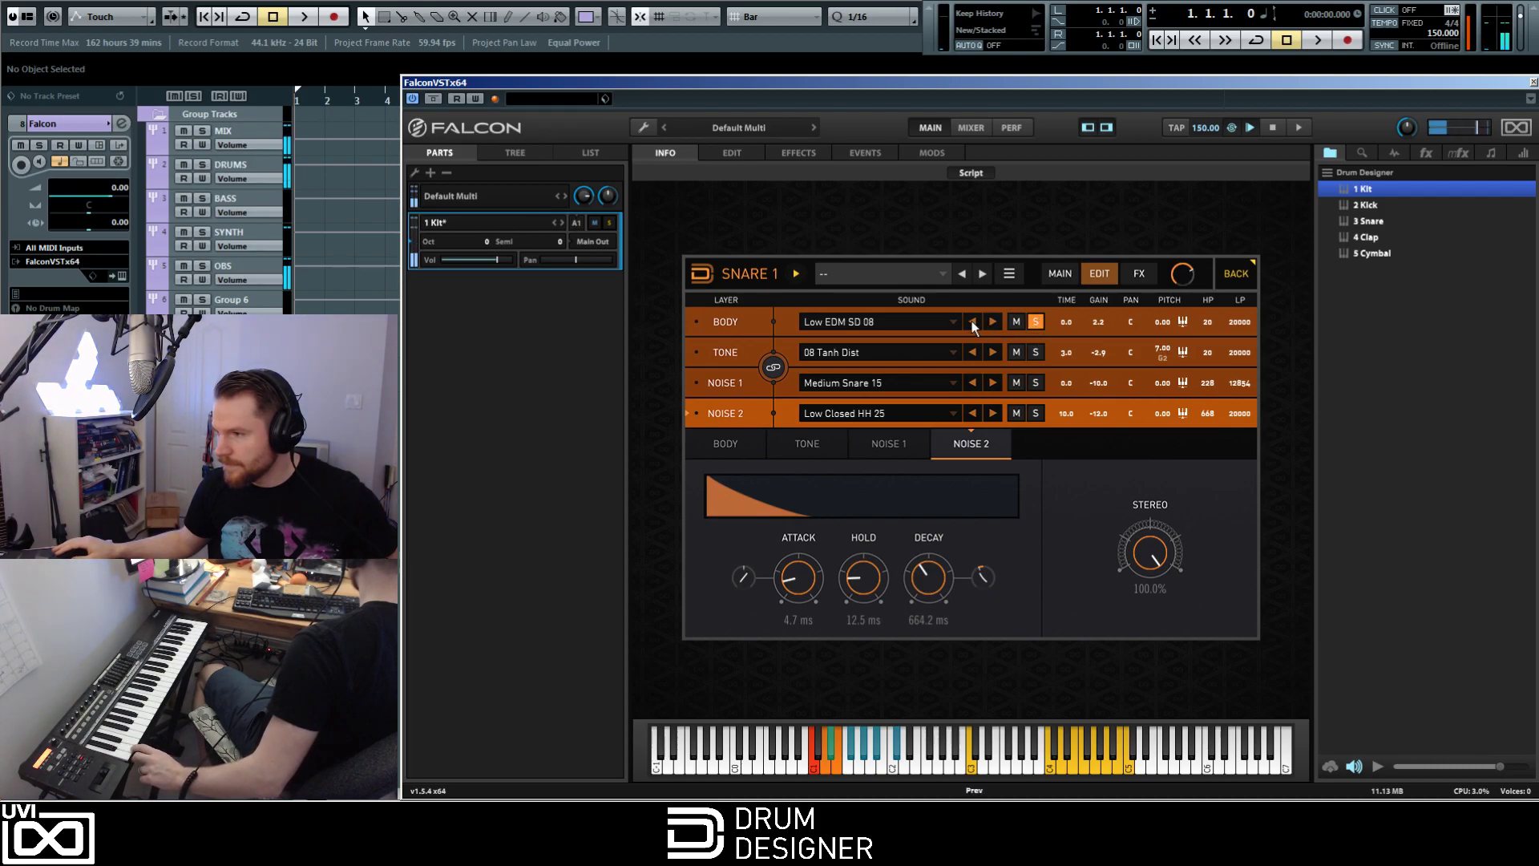
click(971, 321)
click(972, 321)
click(971, 321)
click(971, 320)
click(971, 320)
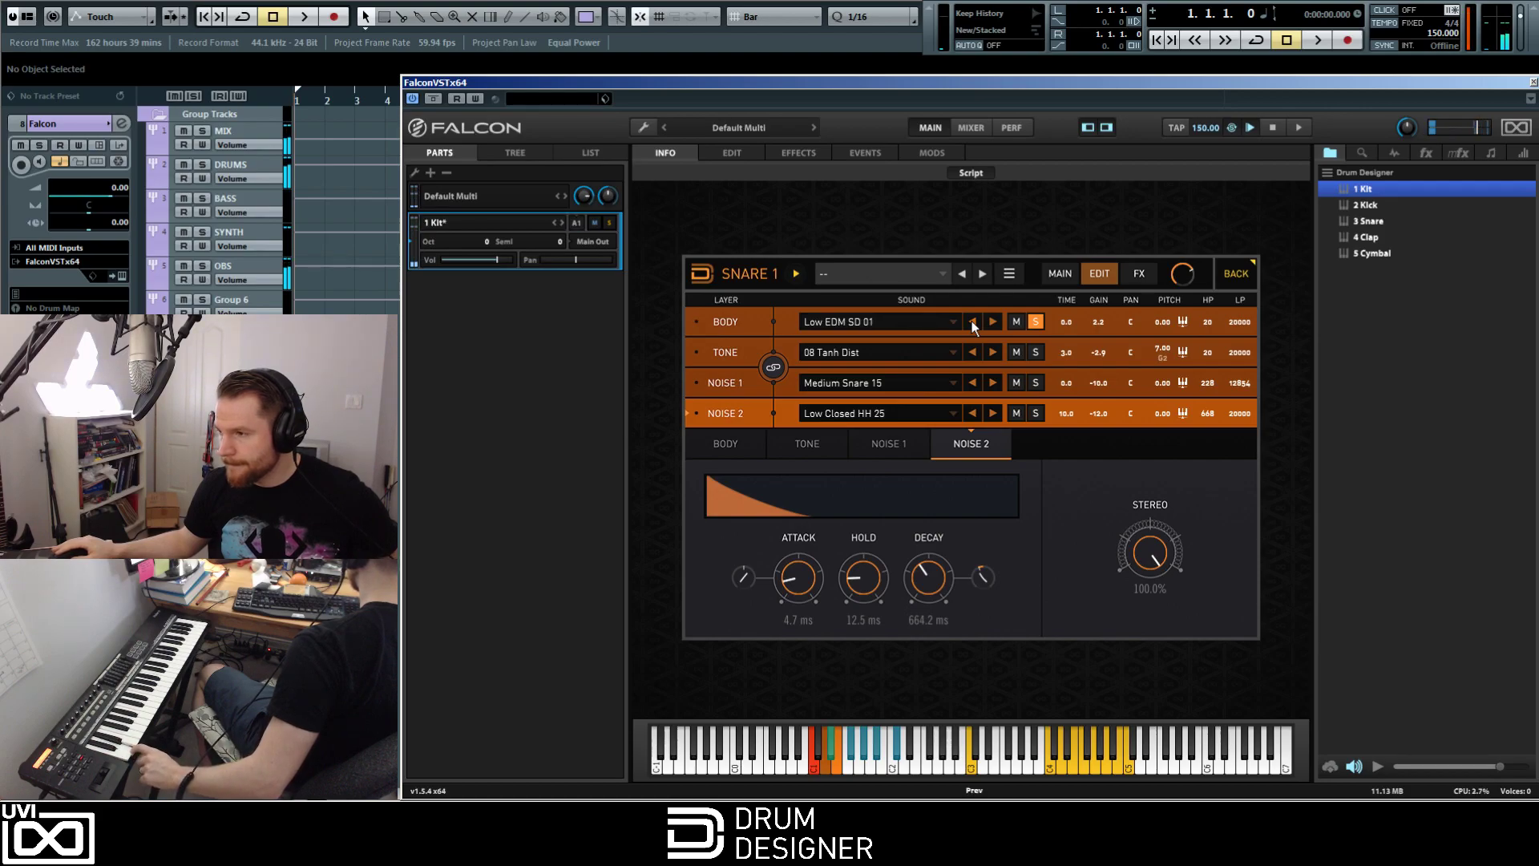
Step: Start pattern playback and step the Body layer's sound forward to Low EDM SD 12
click(794, 275)
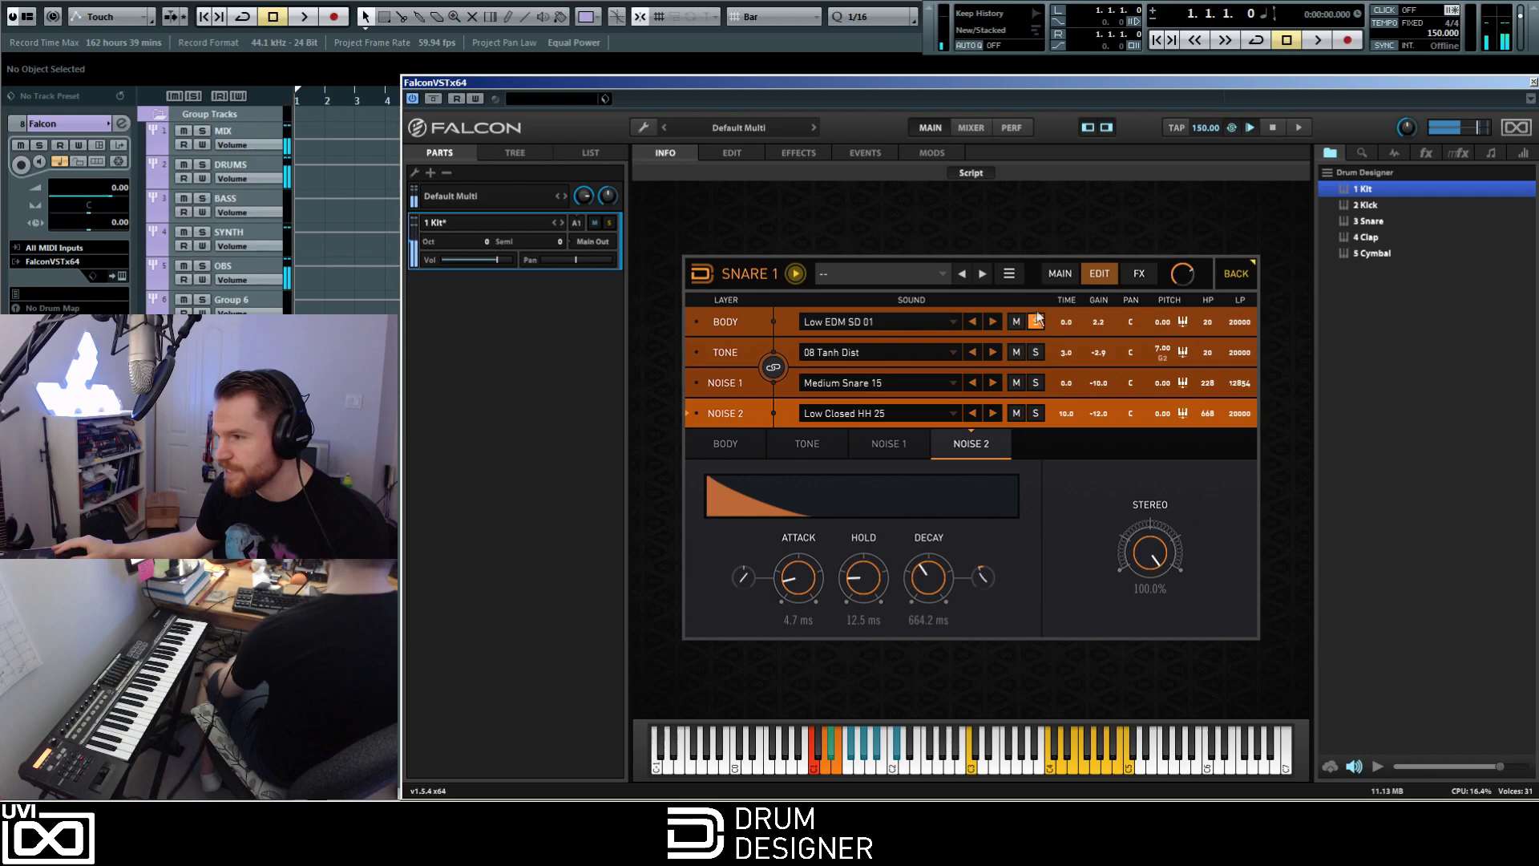
click(992, 321)
click(992, 322)
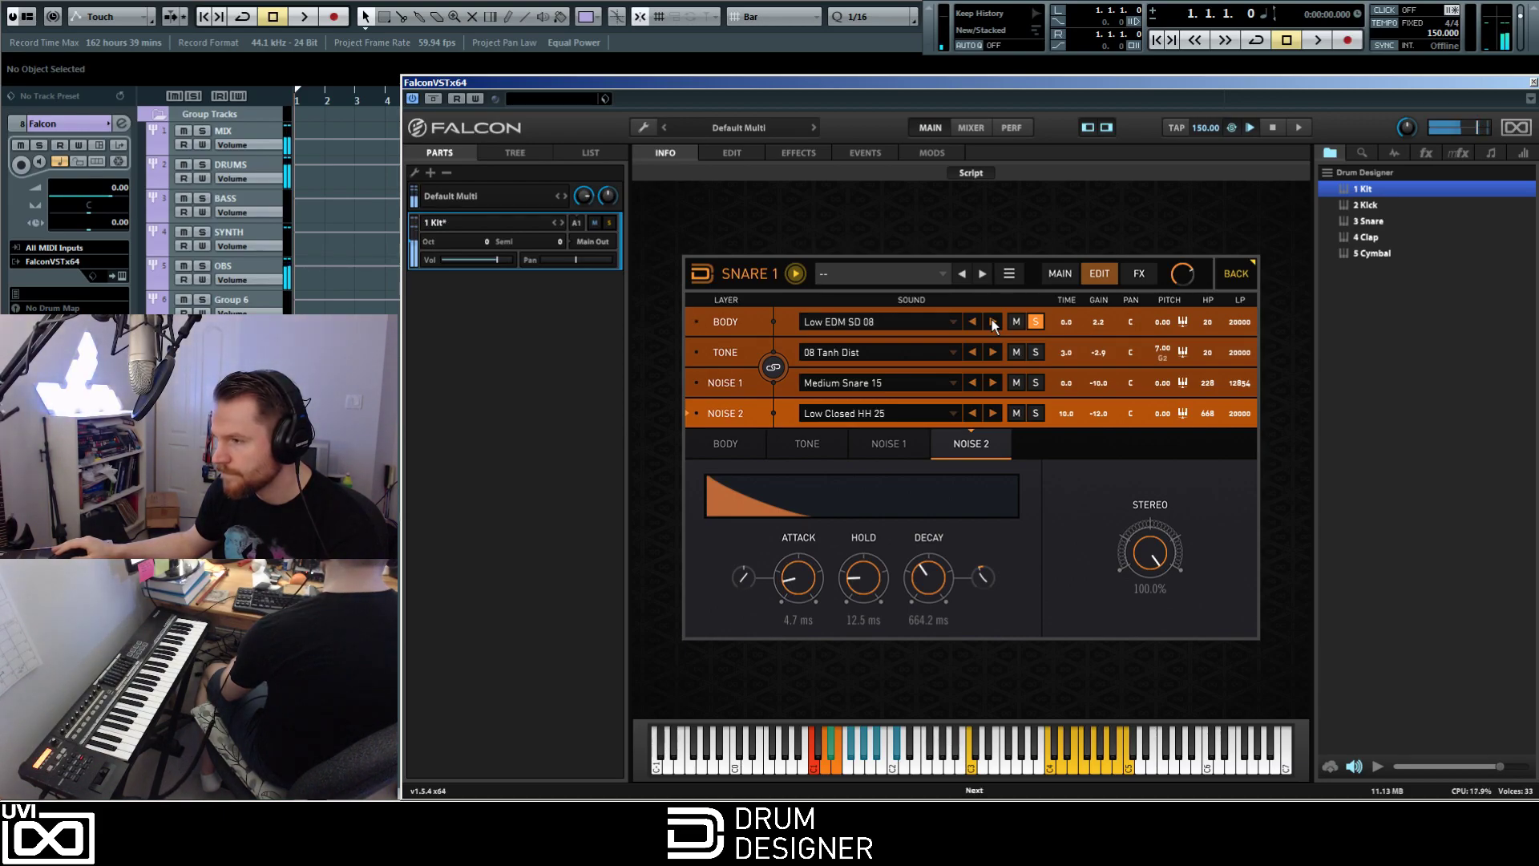
click(992, 321)
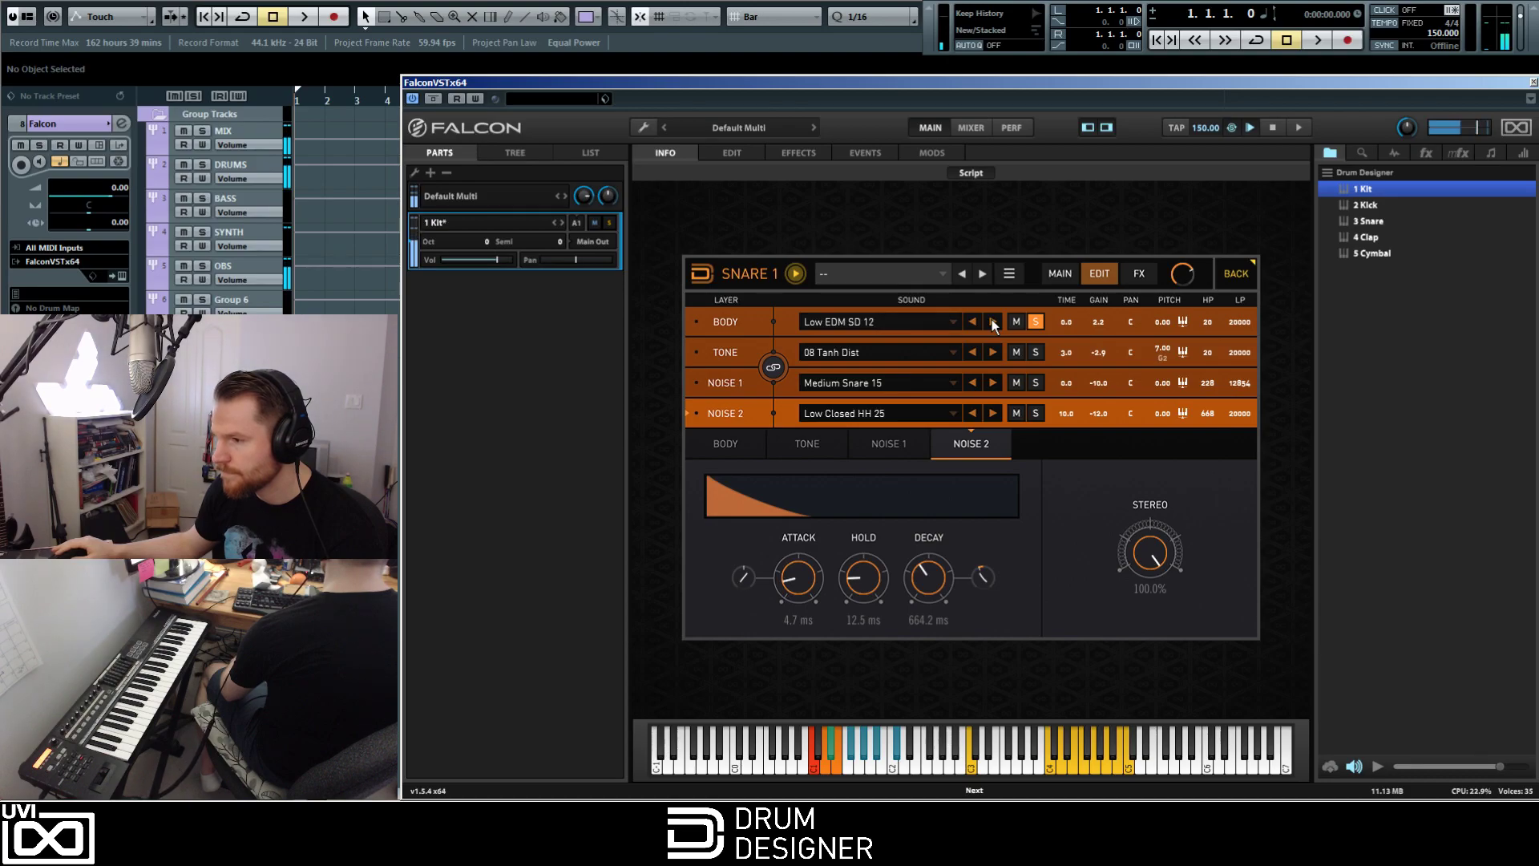
Step: Set the Body layer's envelope to a decay of 448.9 ms and a hold of 891.0 ms
click(724, 446)
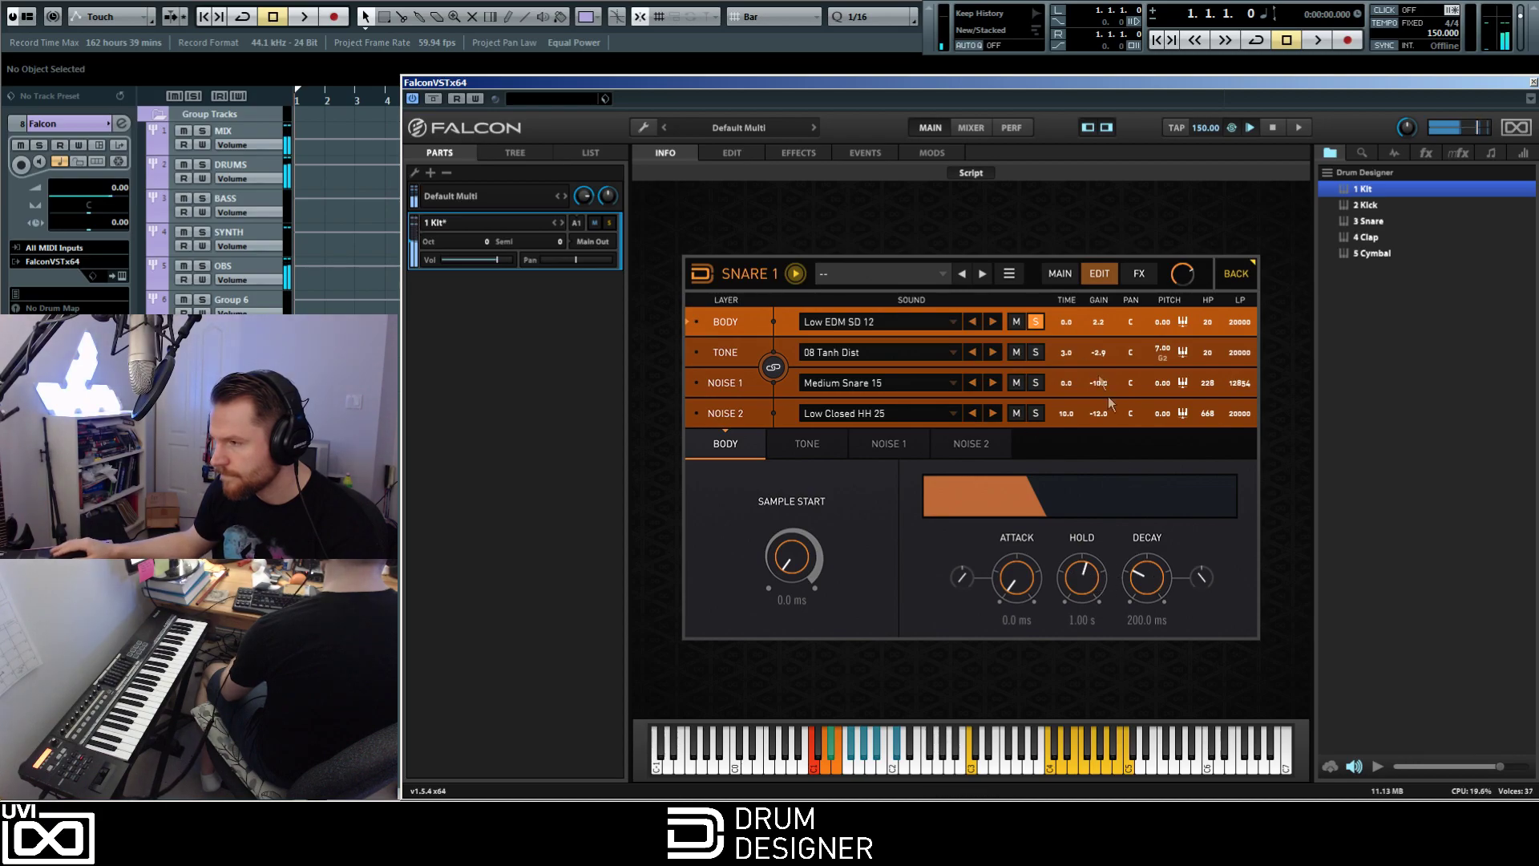
drag(1161, 601, 1157, 635)
mouse_move(1081, 585)
mouse_down()
mouse_move(1084, 553)
mouse_move(1080, 700)
mouse_move(1089, 580)
mouse_up()
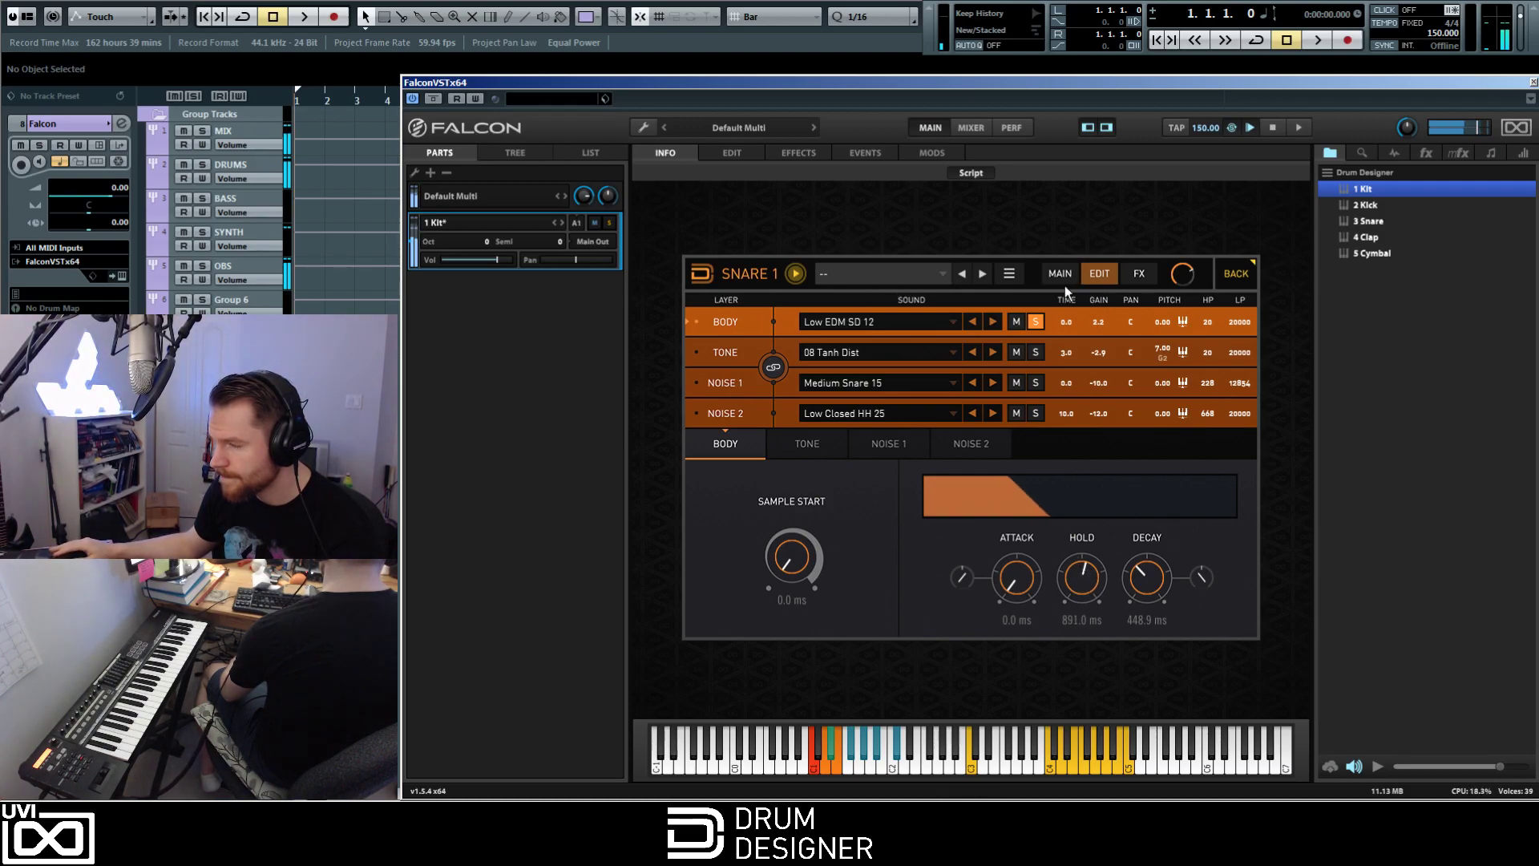
Step: Review the Tone, Noise 1 and Noise 2 layer settings, and set Snare 1's overall Decay to 0.6x in its main controls
click(807, 442)
click(878, 443)
click(958, 446)
click(1060, 273)
mouse_move(928, 430)
mouse_down()
mouse_move(938, 389)
mouse_move(939, 458)
mouse_up()
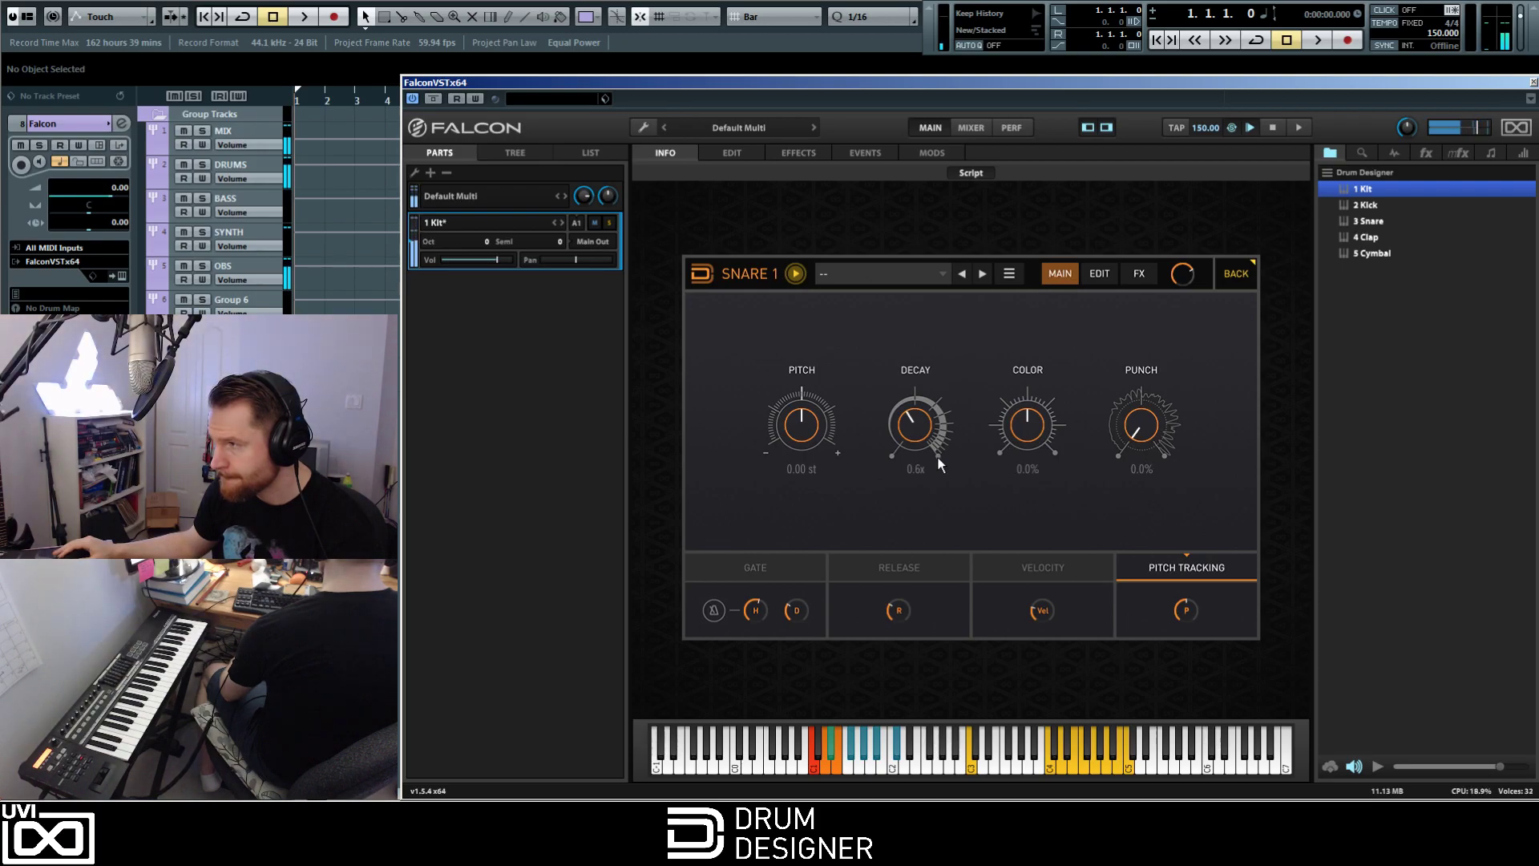
Step: Enable the tempo-synced Gate and the Release for Snare 1, raise its Decay to 10.0x and adjust the gate's hold time
click(714, 611)
click(762, 569)
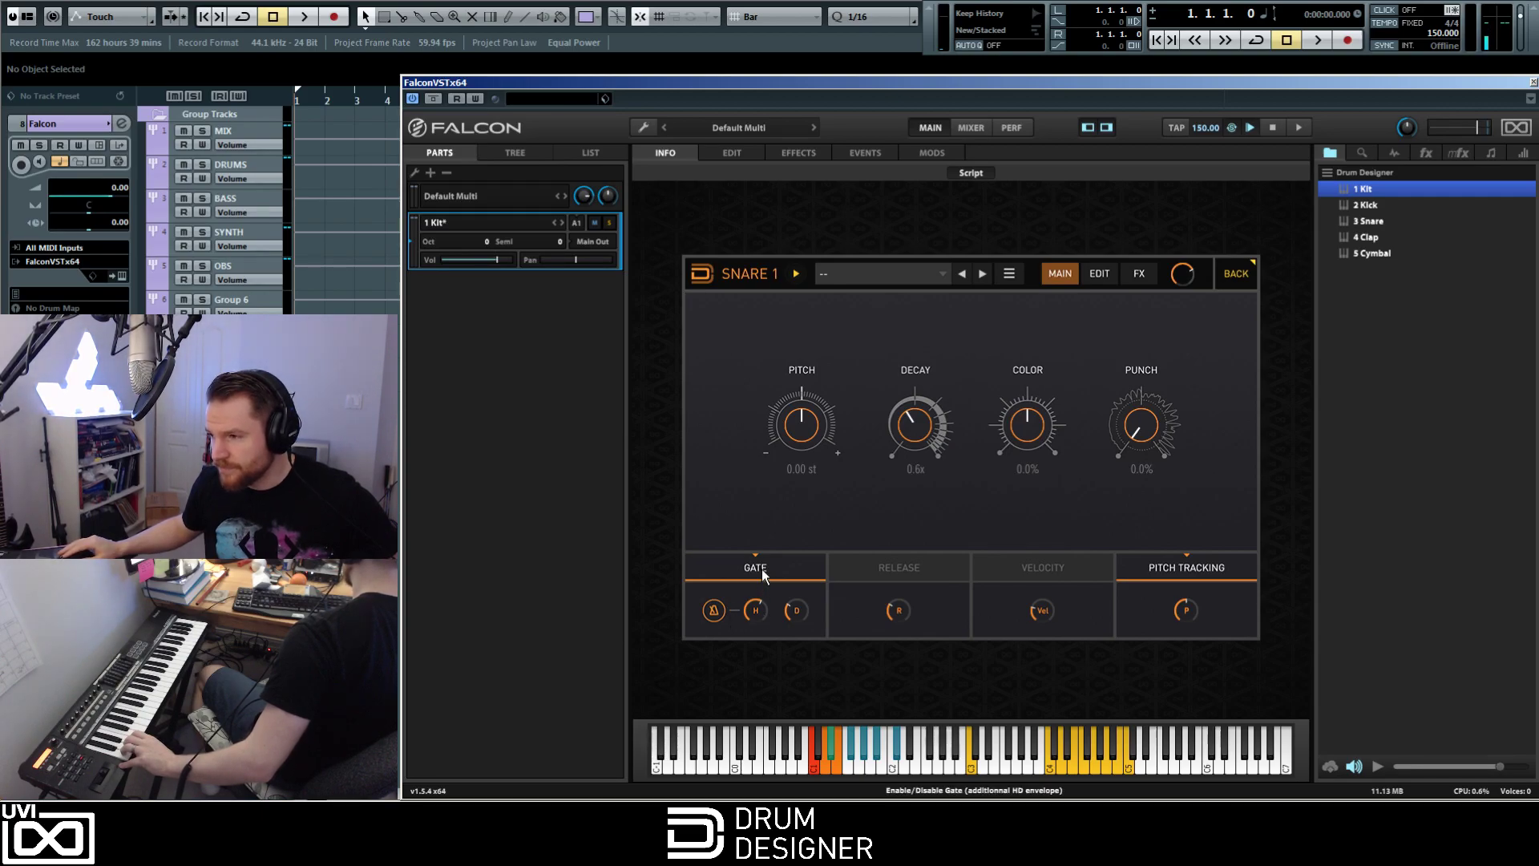
mouse_move(915, 425)
mouse_down()
mouse_move(933, 310)
mouse_move(940, 427)
mouse_up()
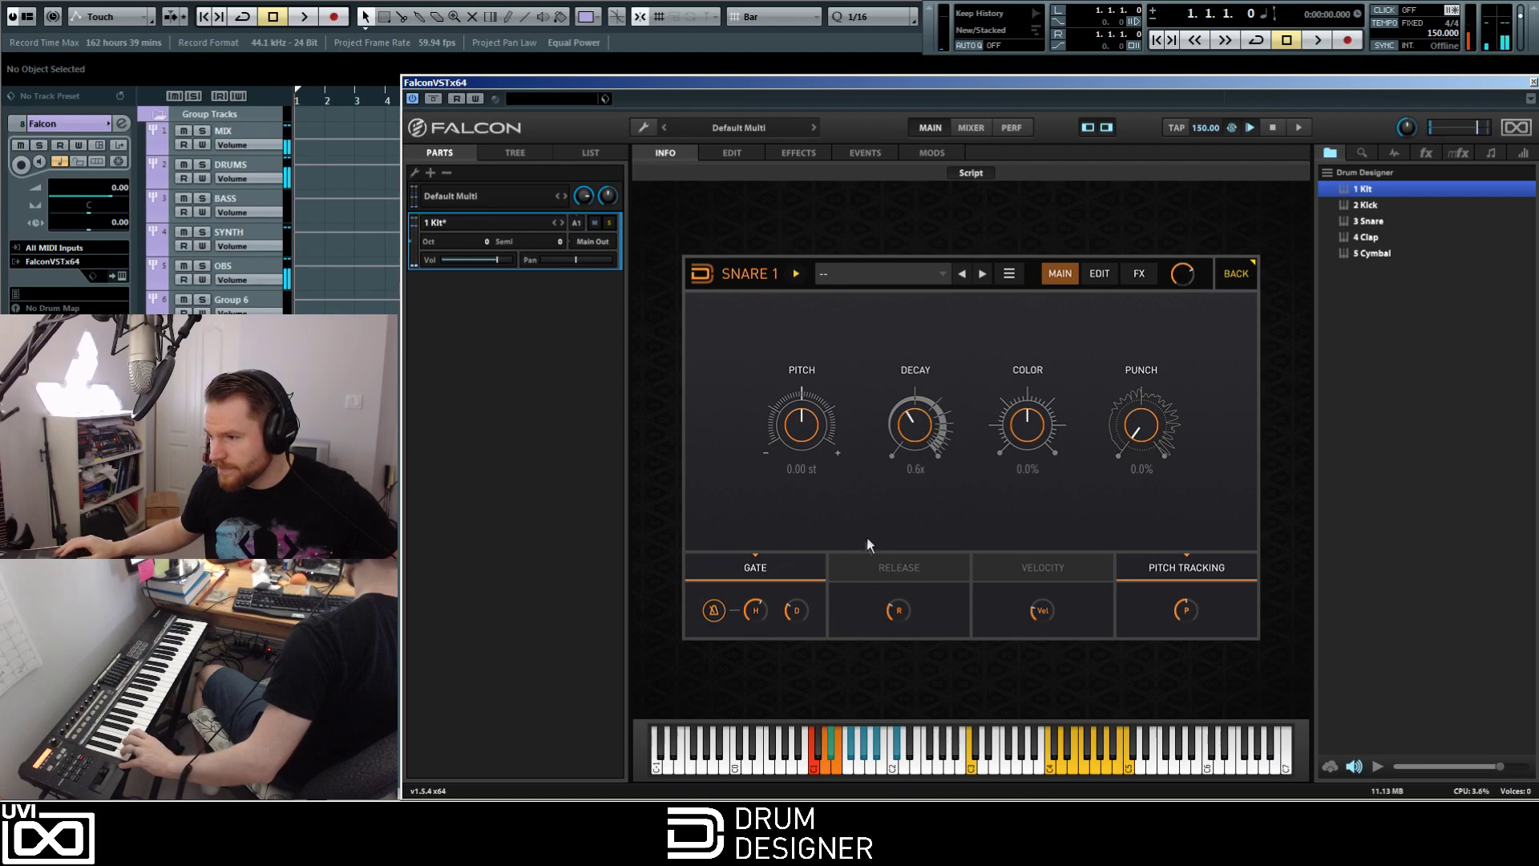
click(873, 566)
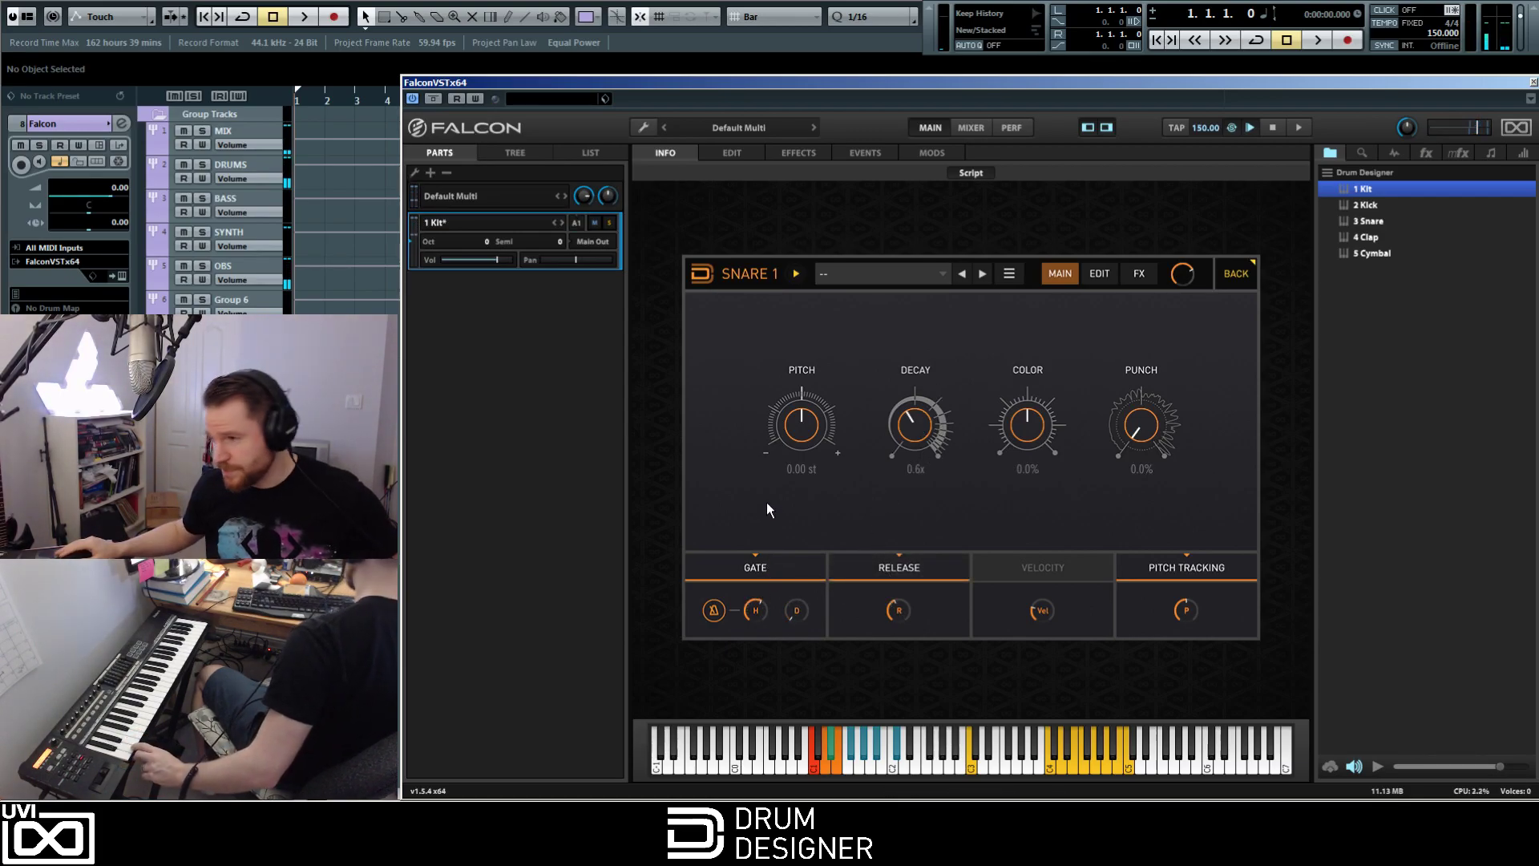
click(1101, 274)
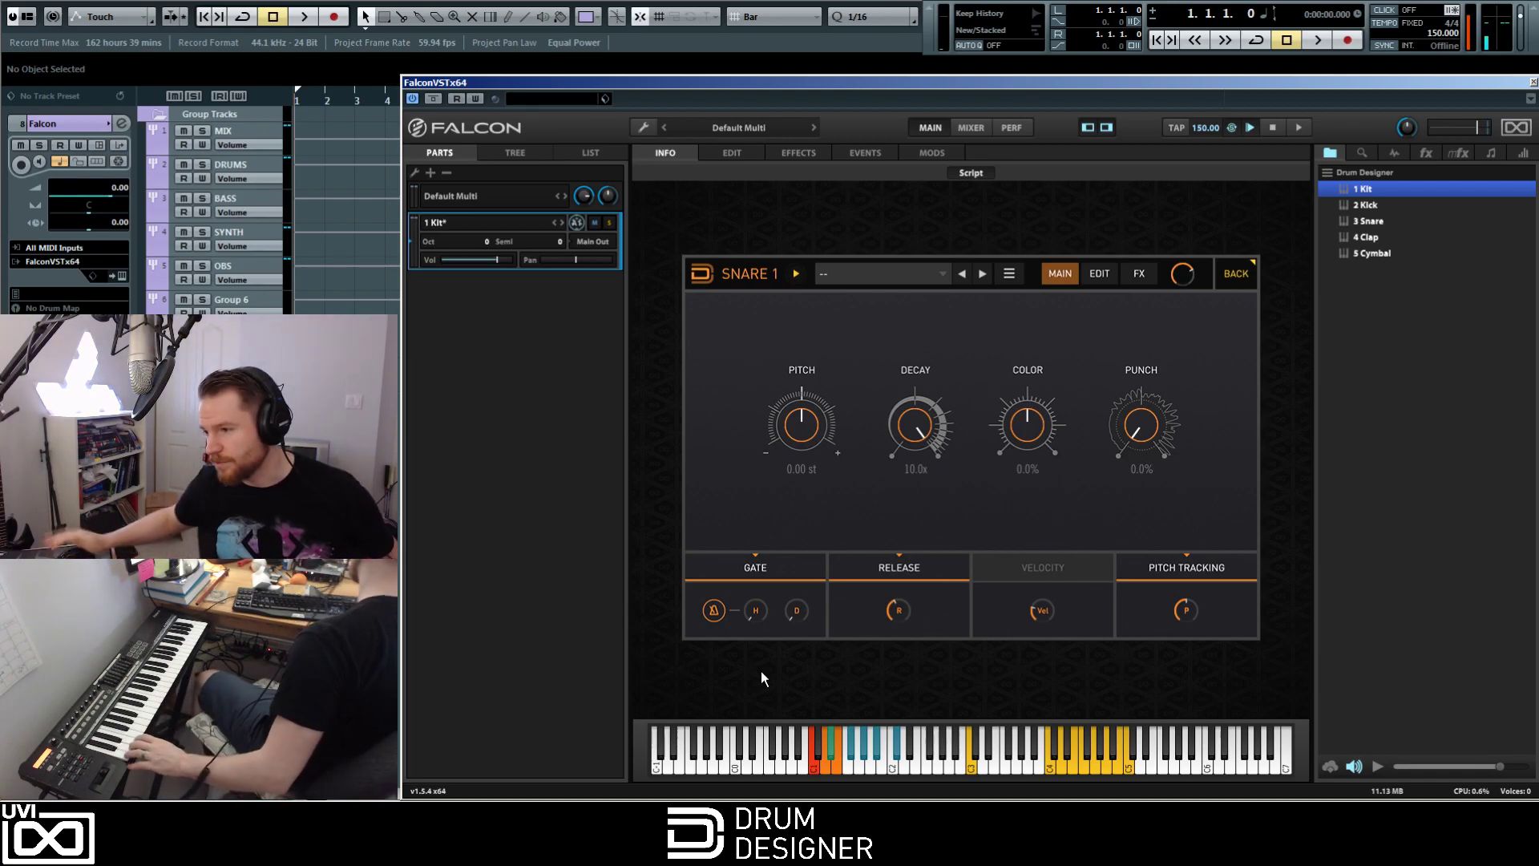
drag(756, 612, 758, 597)
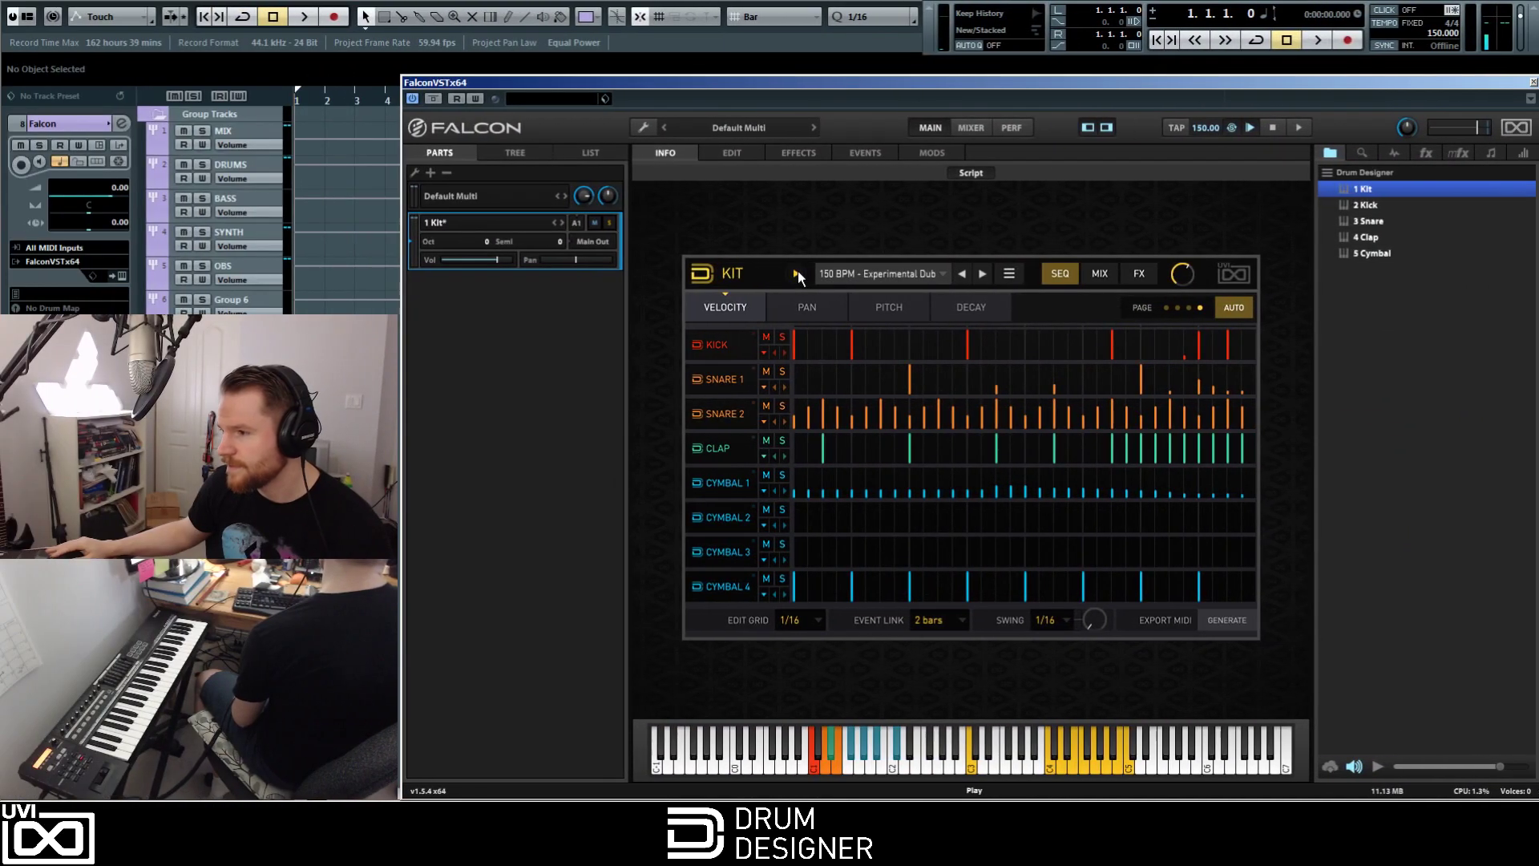
Step: Play the kit pattern, load the preset 160 BPM - Synergies from the 03 Future category, and set the project tempo to 160 BPM
click(796, 274)
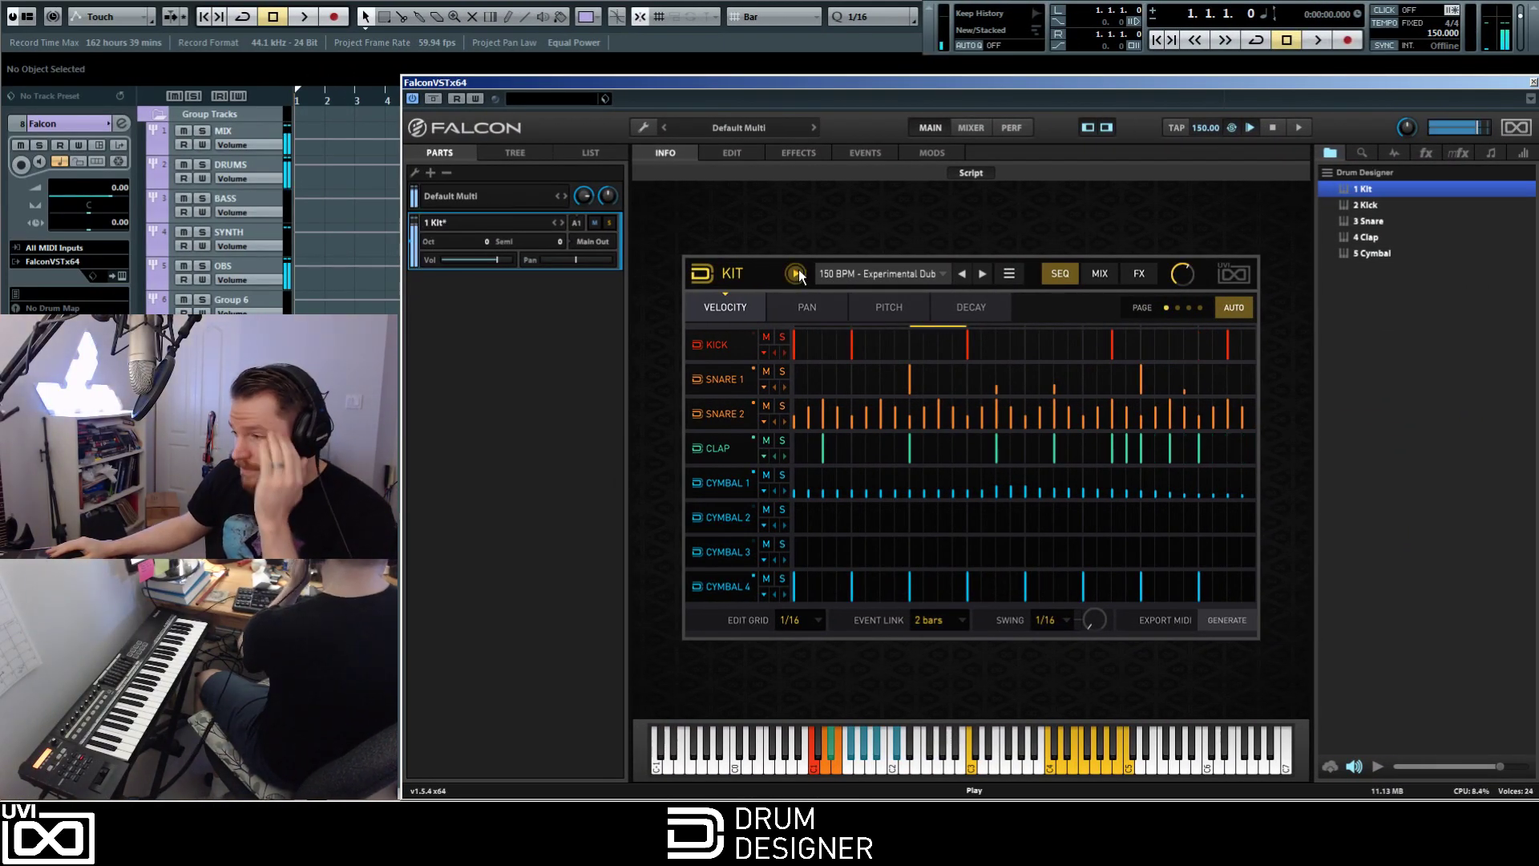
click(891, 274)
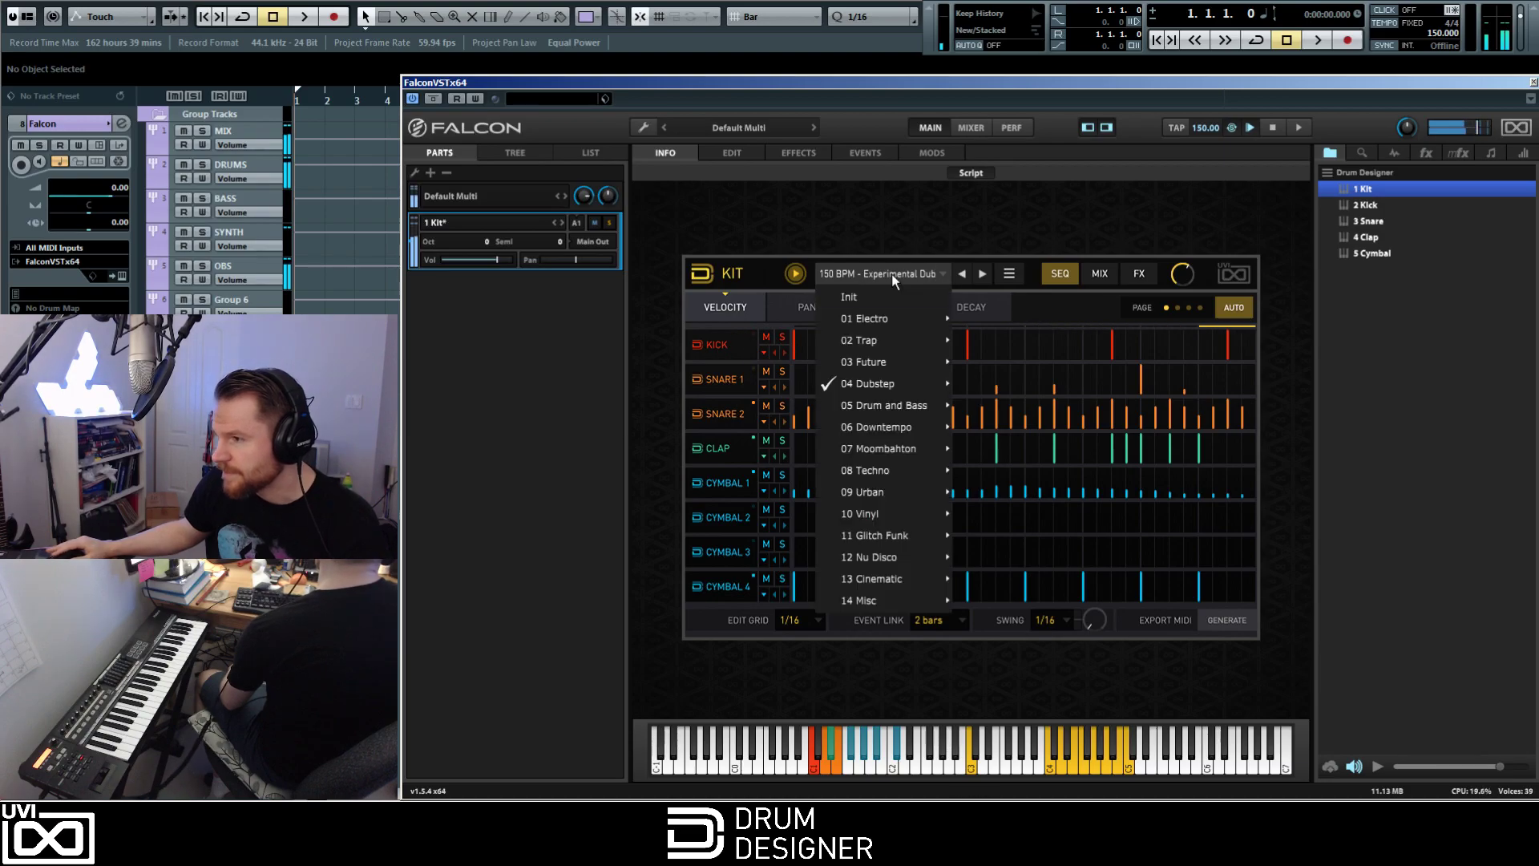
mouse_move(886, 365)
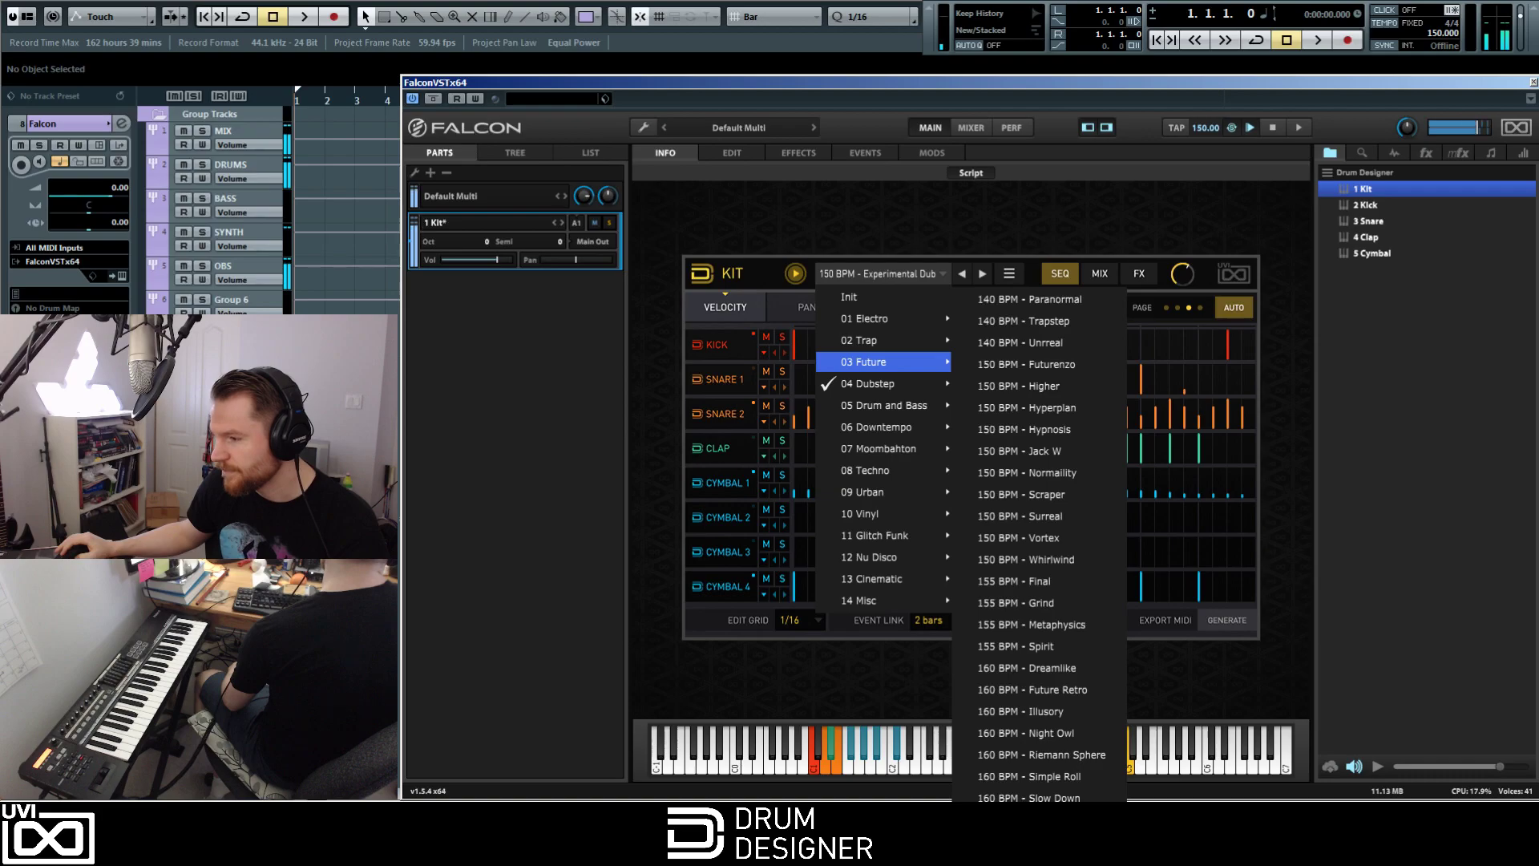
click(1026, 798)
text(160)
key(Return)
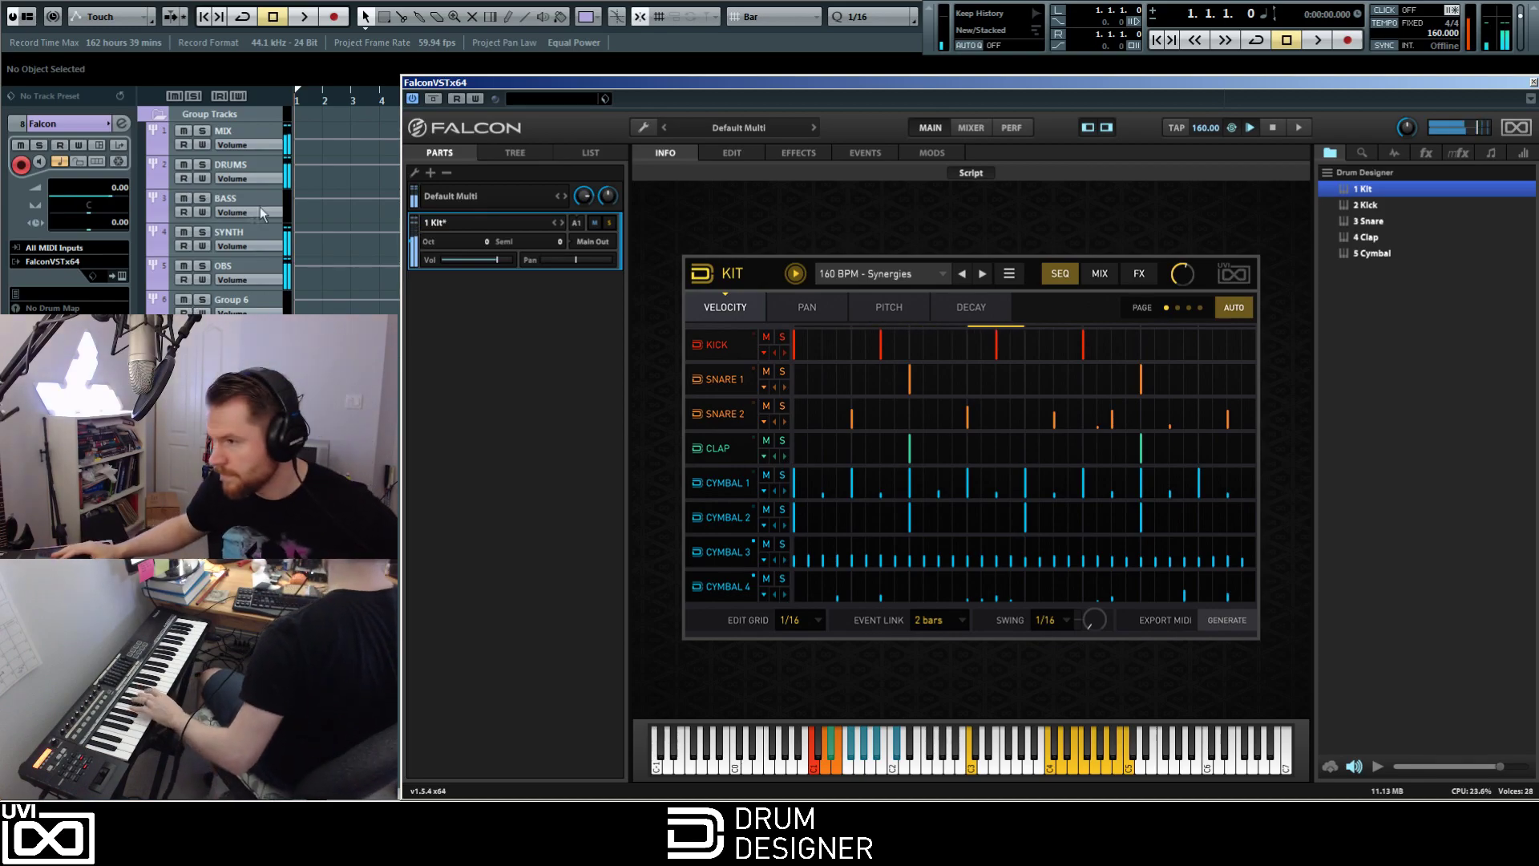
Step: Audition the kit presets 160 BPM - Slow Down and 160 BPM - Simple Roll, and load 160 BPM - Night Owl from 03 Future
click(962, 274)
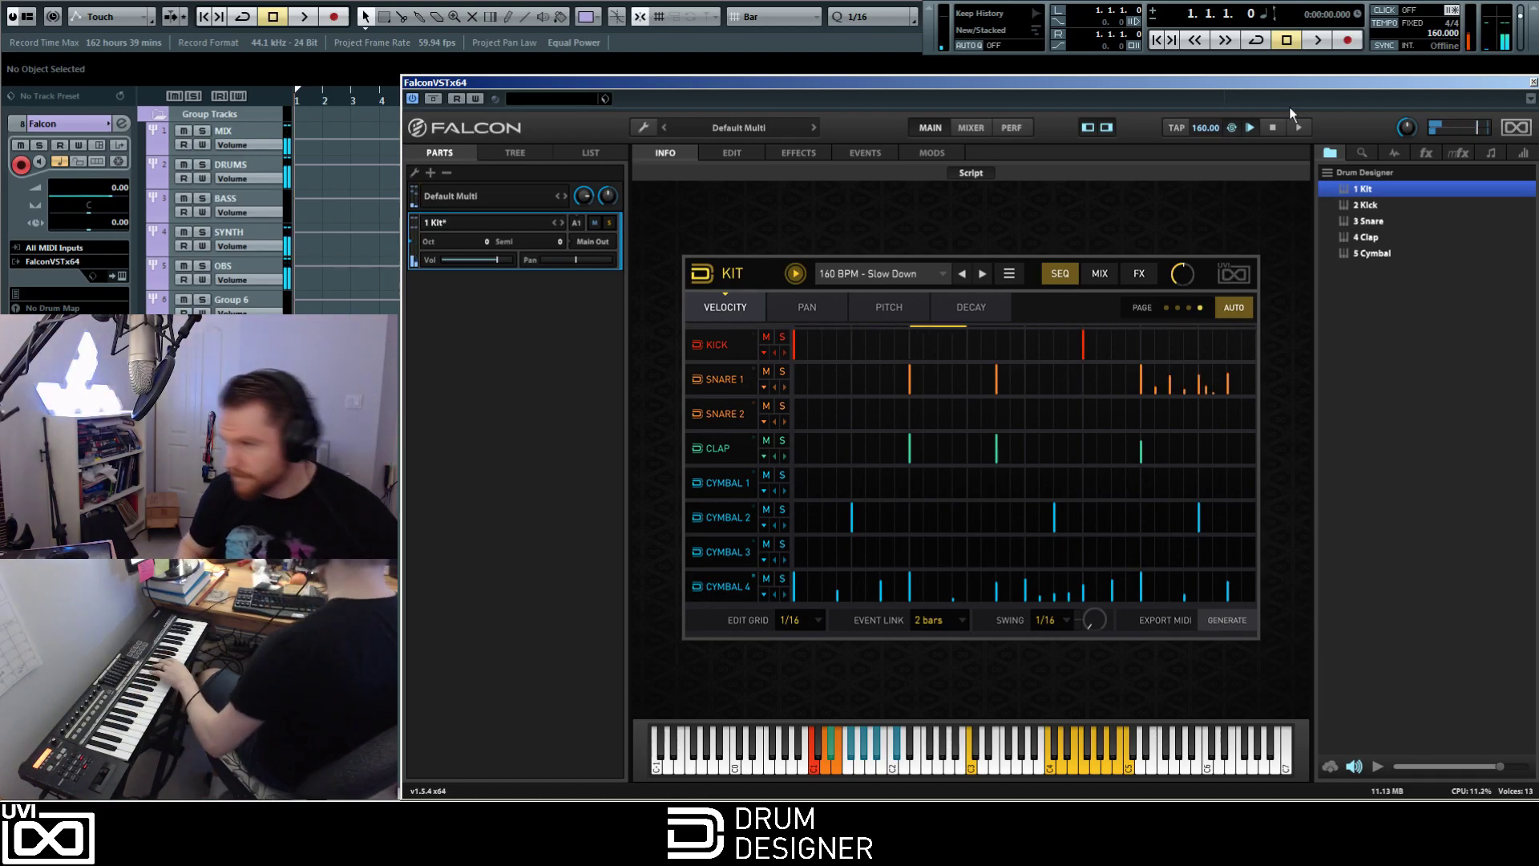
click(962, 274)
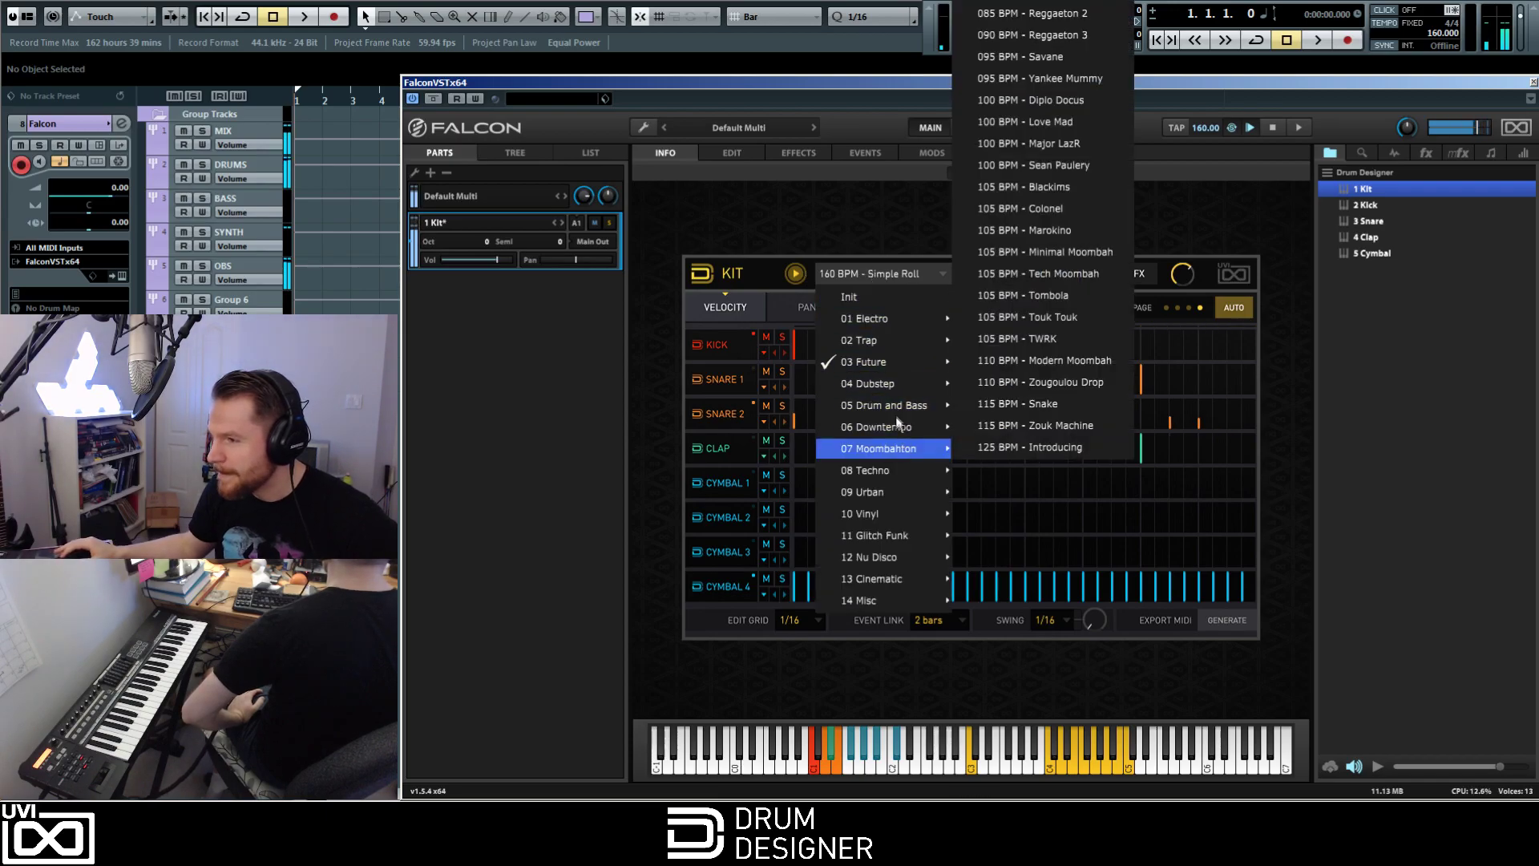
mouse_move(877, 362)
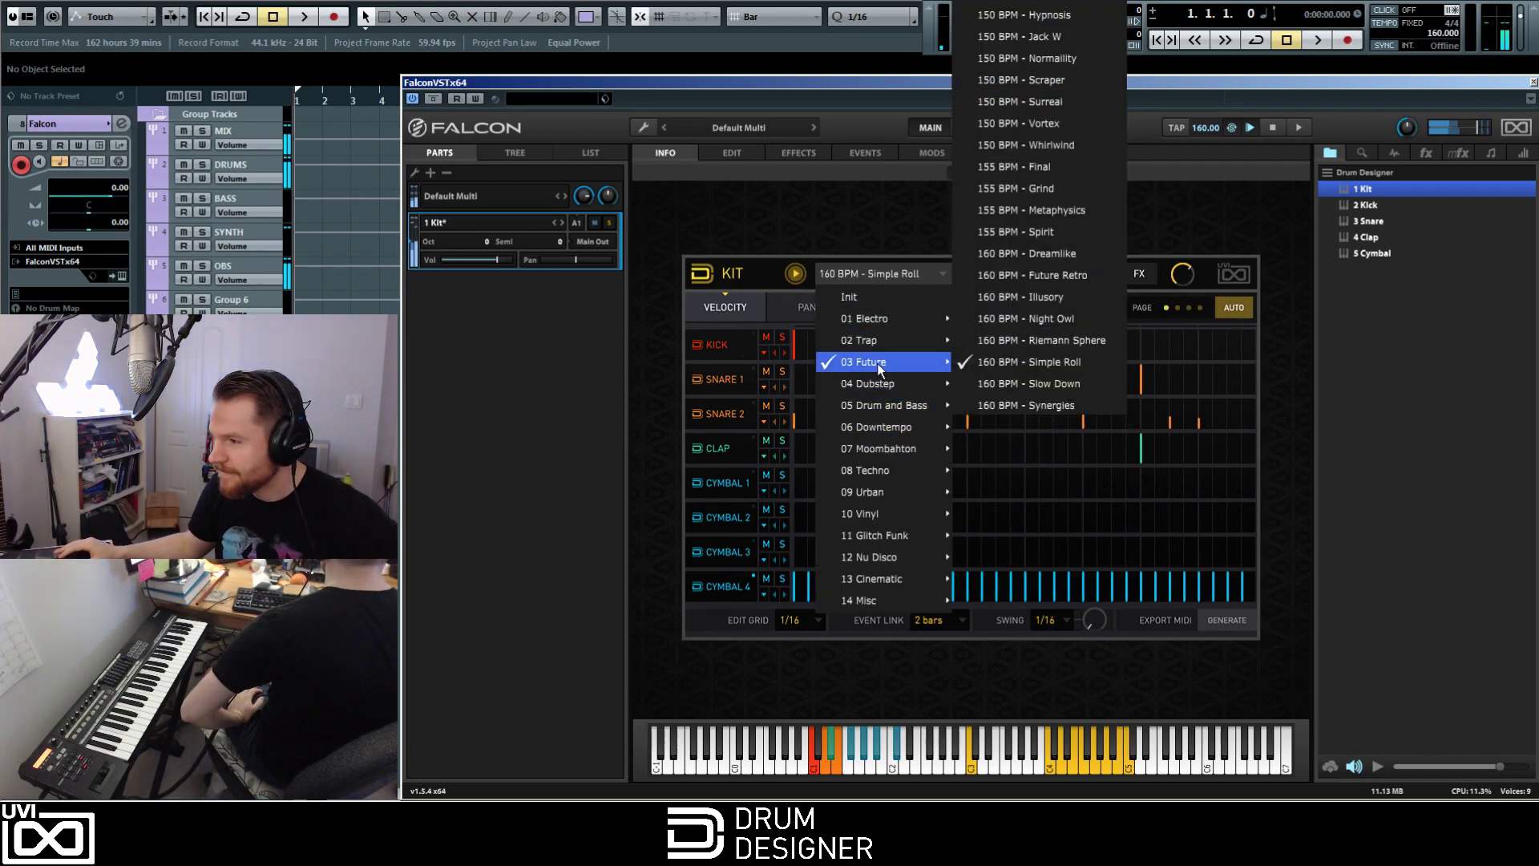
click(1032, 319)
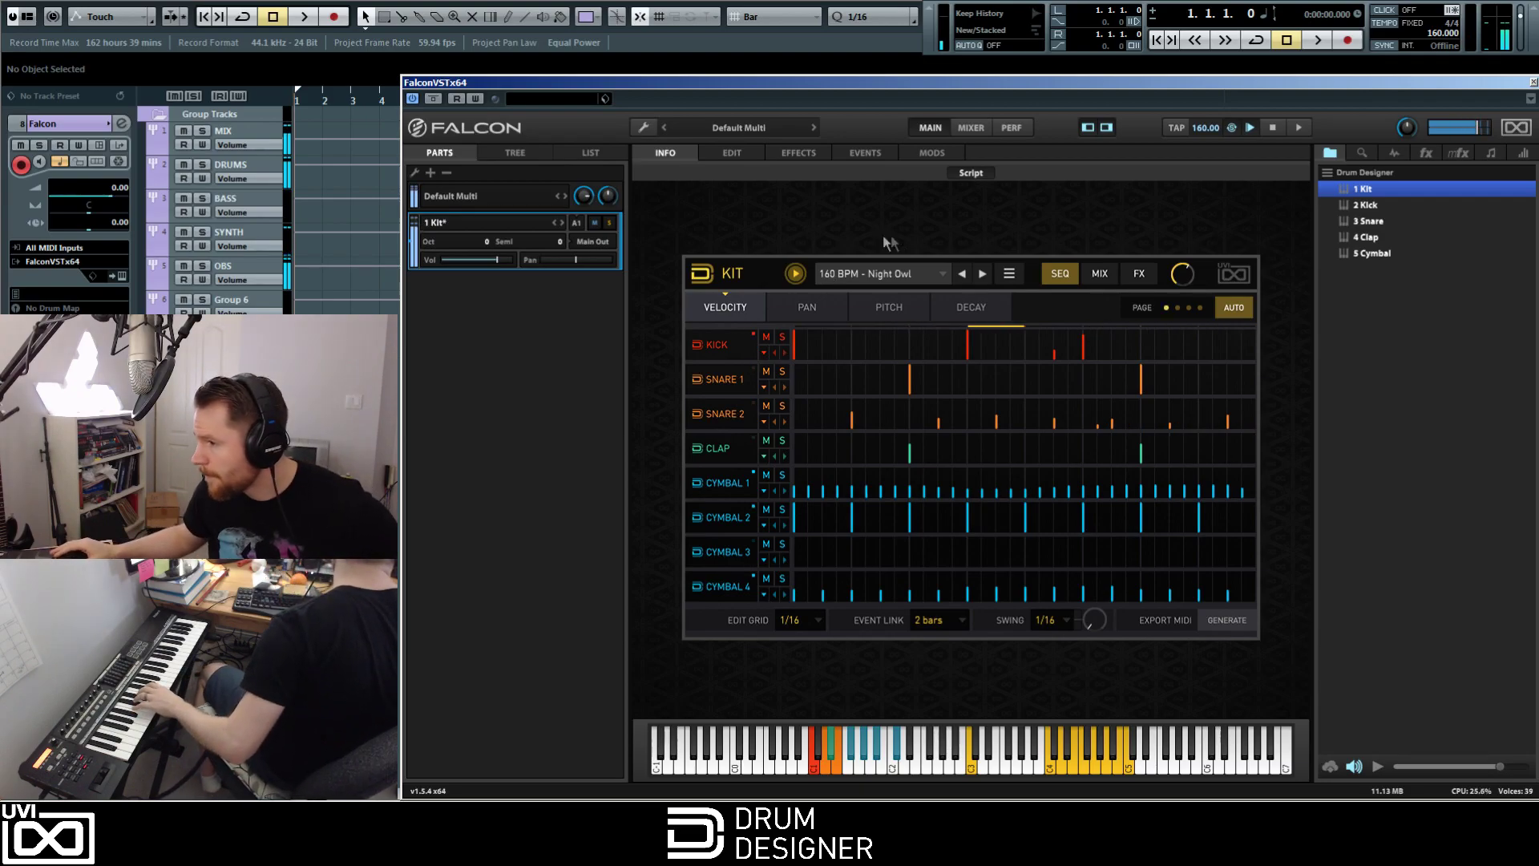
Step: Load the kit preset 175 BPM - Elektricity from the 05 Drum and Bass category and set the project tempo to 175 BPM
click(868, 273)
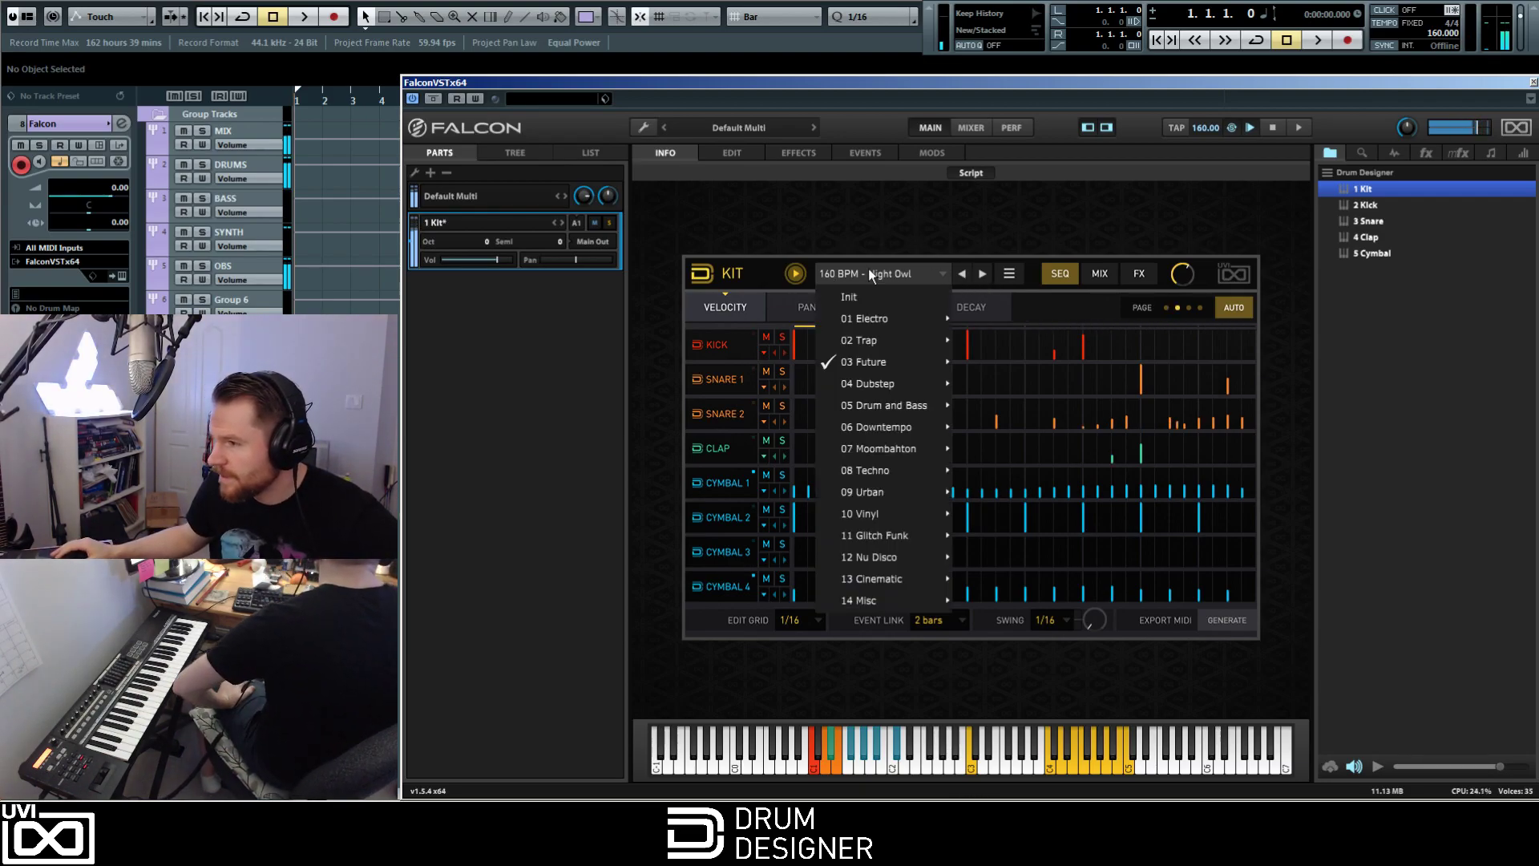
mouse_move(865, 327)
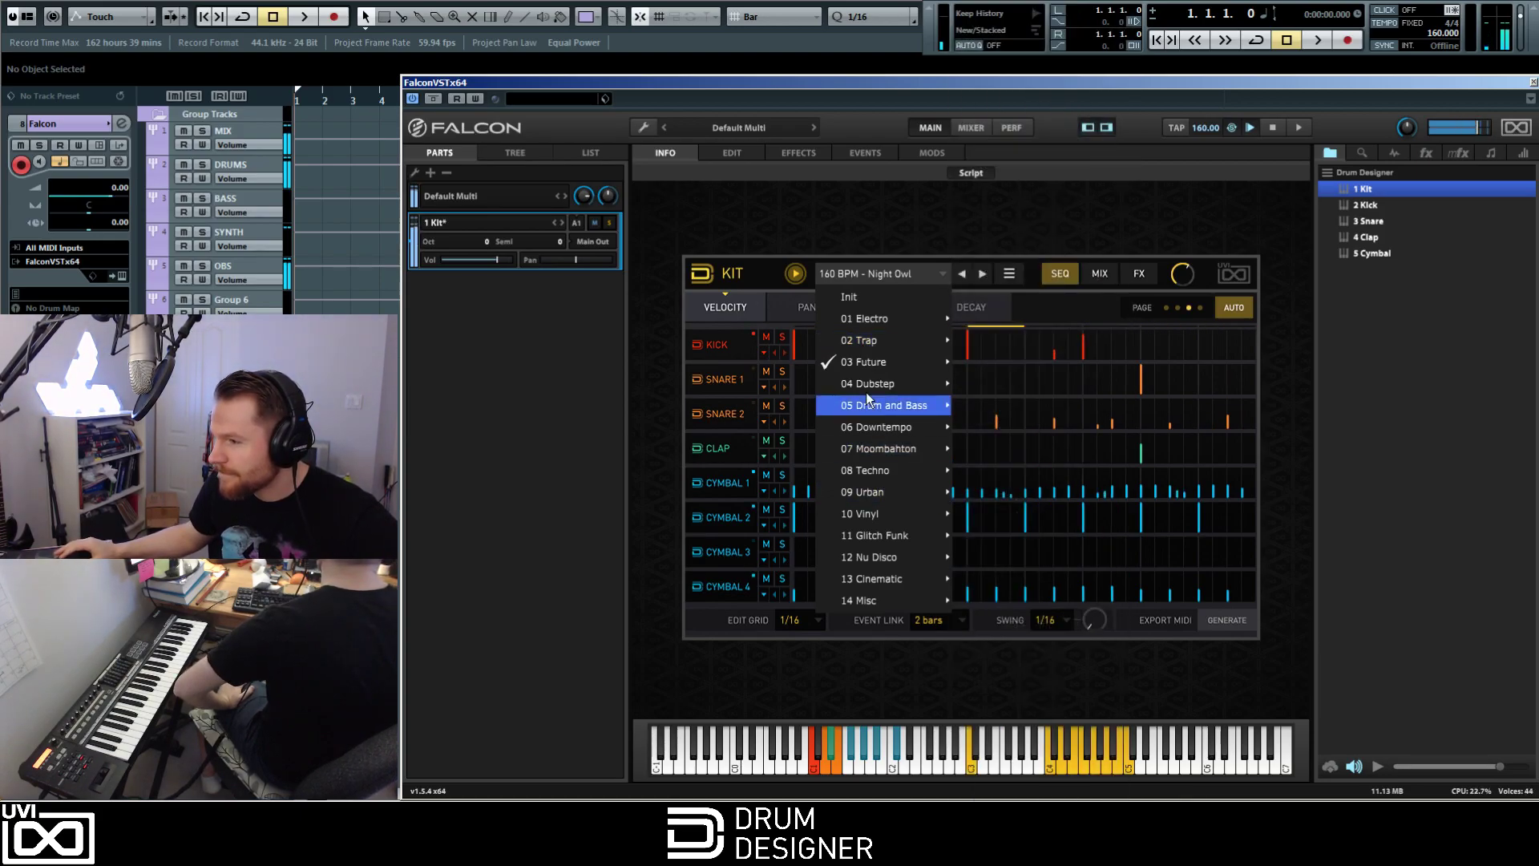
mouse_move(868, 397)
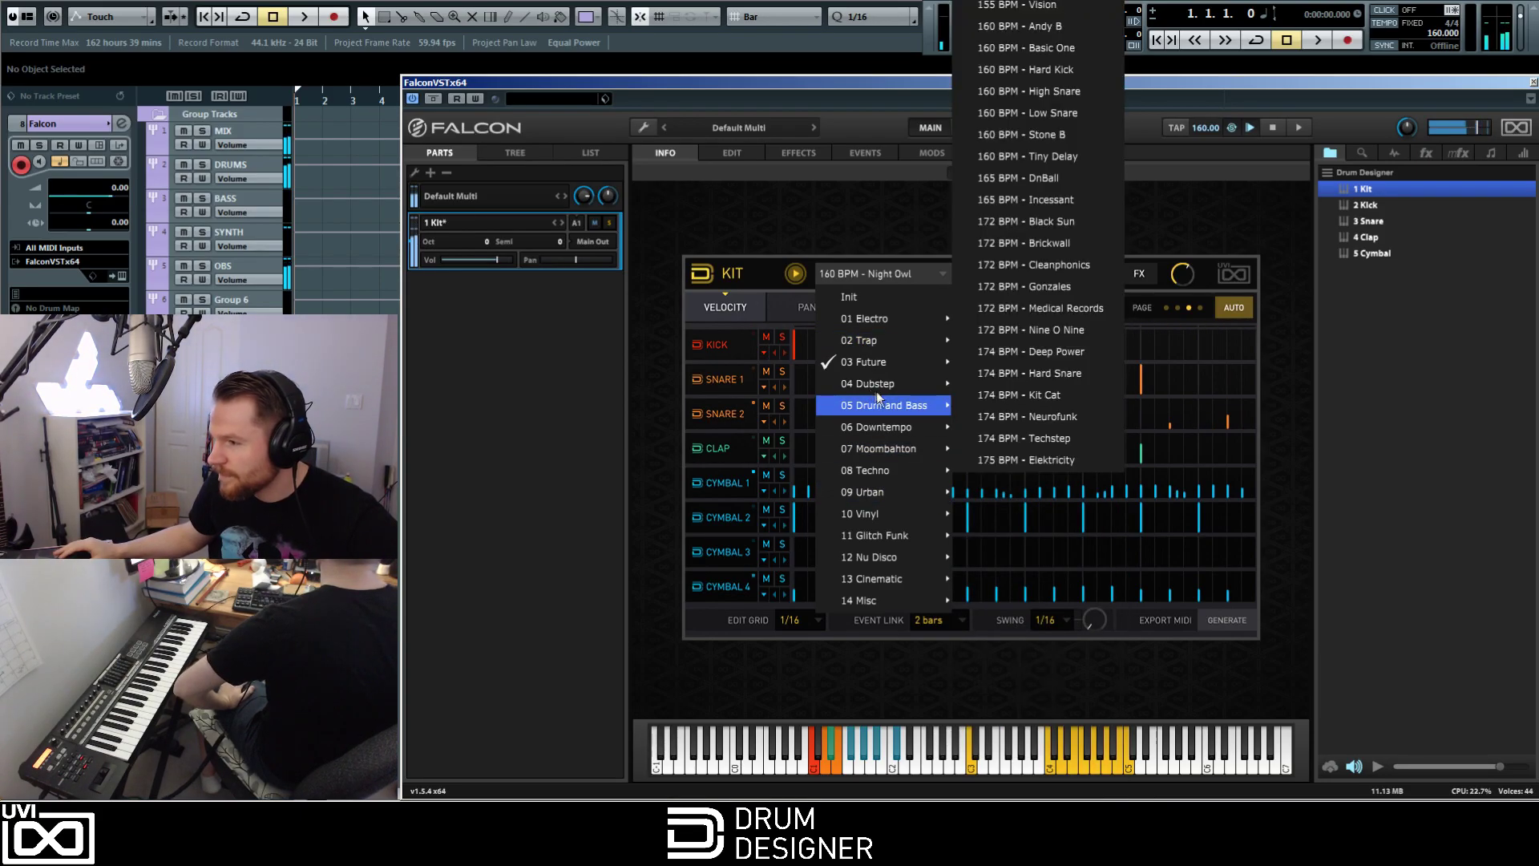
click(1040, 460)
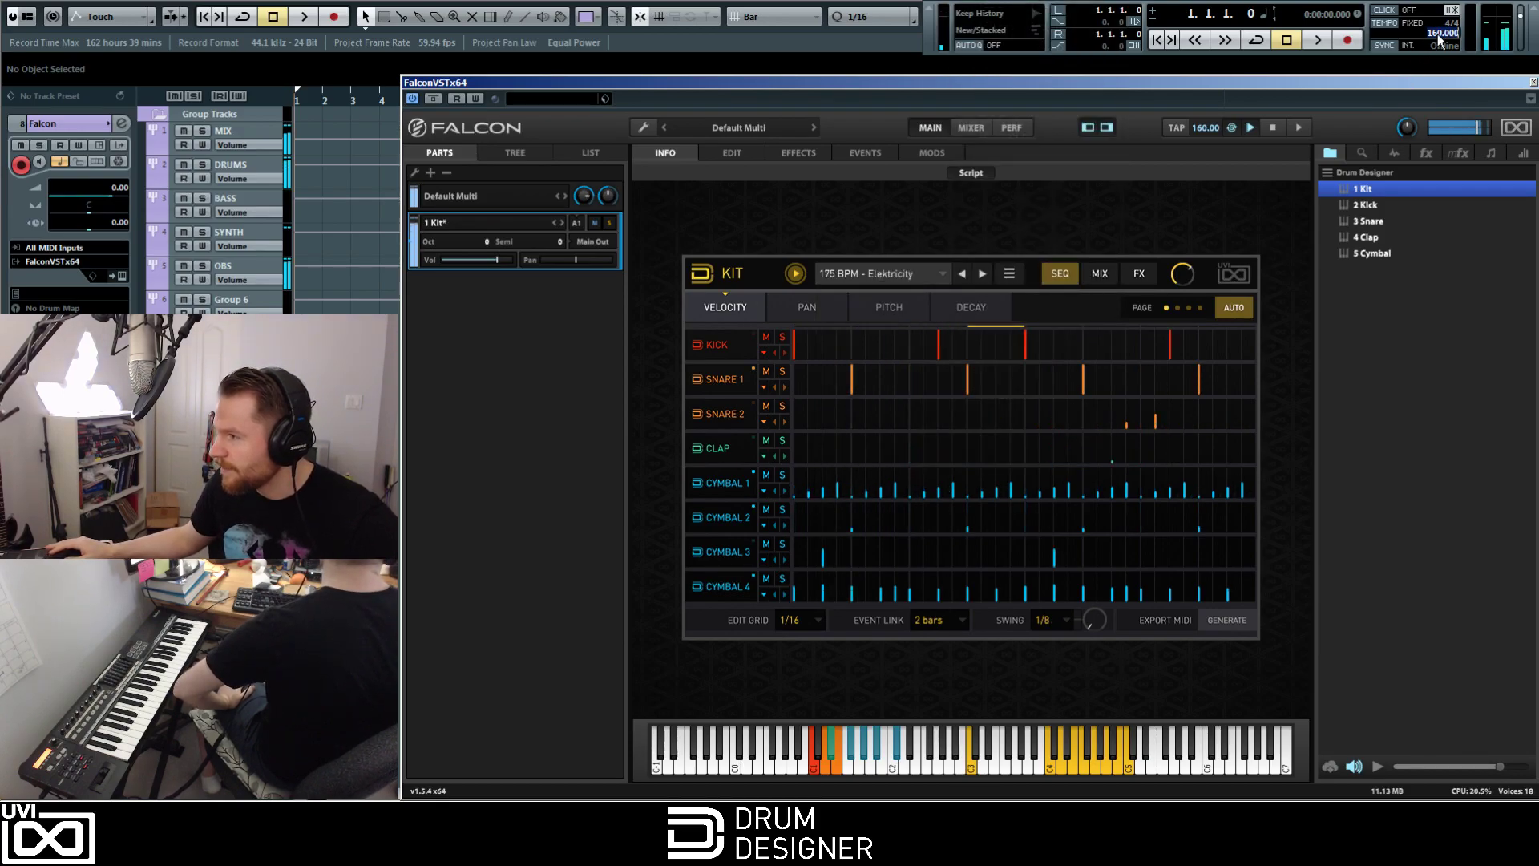
text(175)
key(Return)
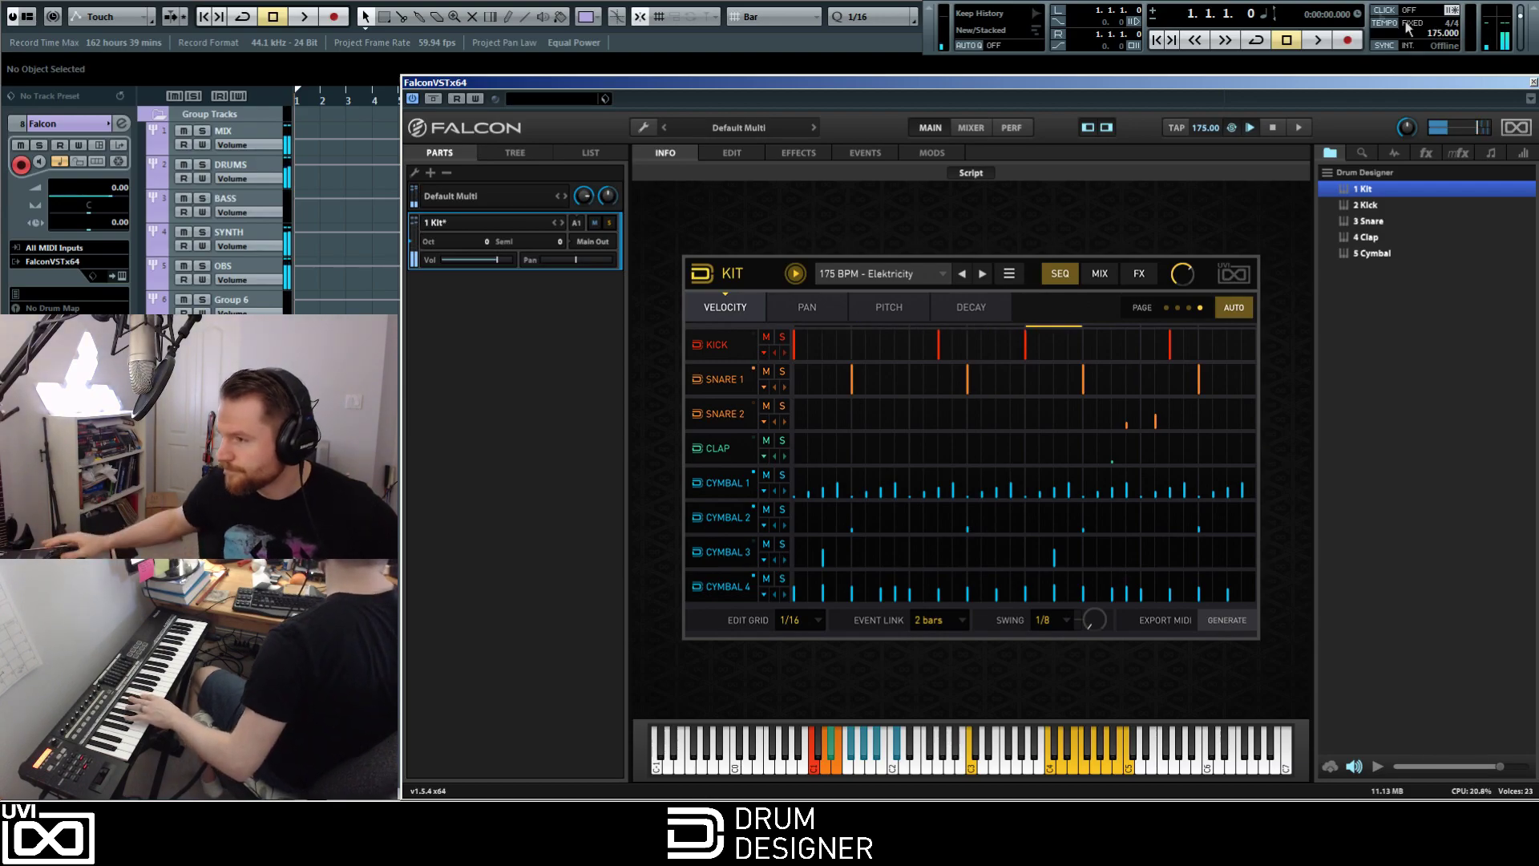
Step: Audition the kit presets 174 BPM - Techstep and 174 BPM - Neurofunk, and load 127 BPM - Bella Nova from 08 Techno
click(962, 274)
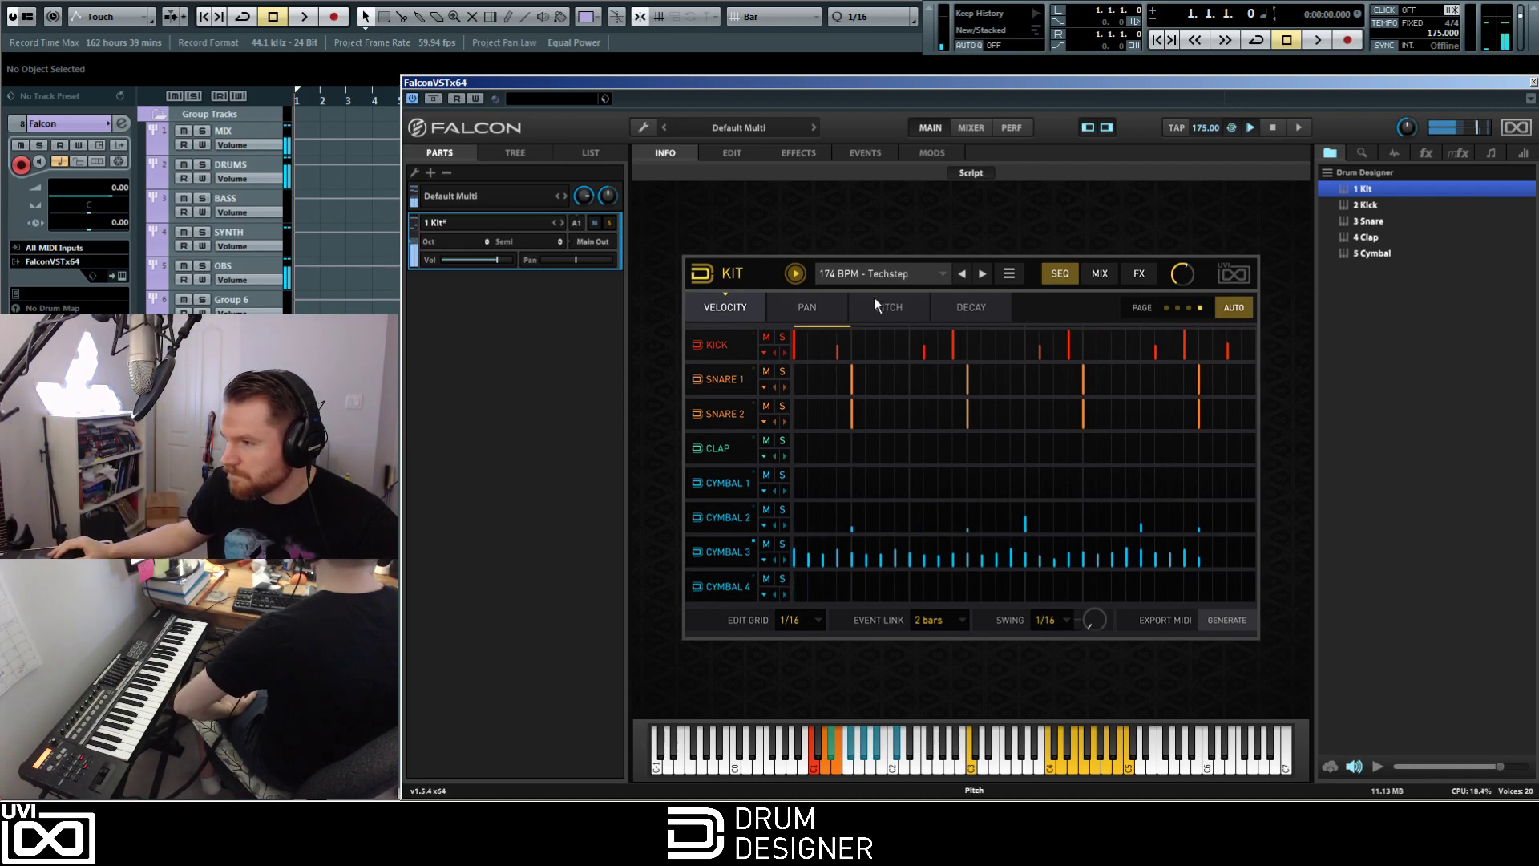
click(961, 274)
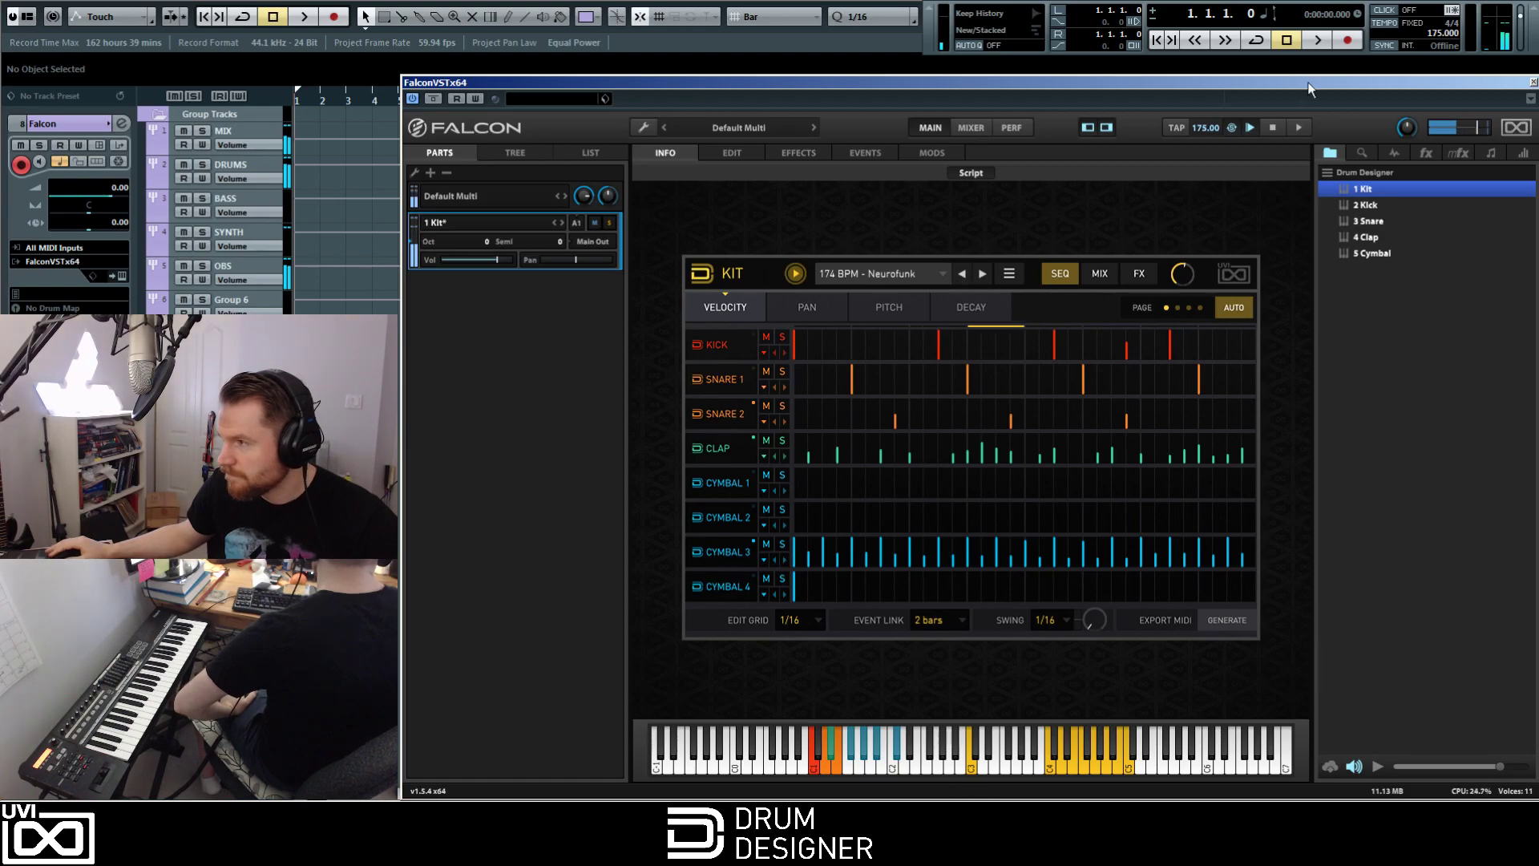
click(890, 275)
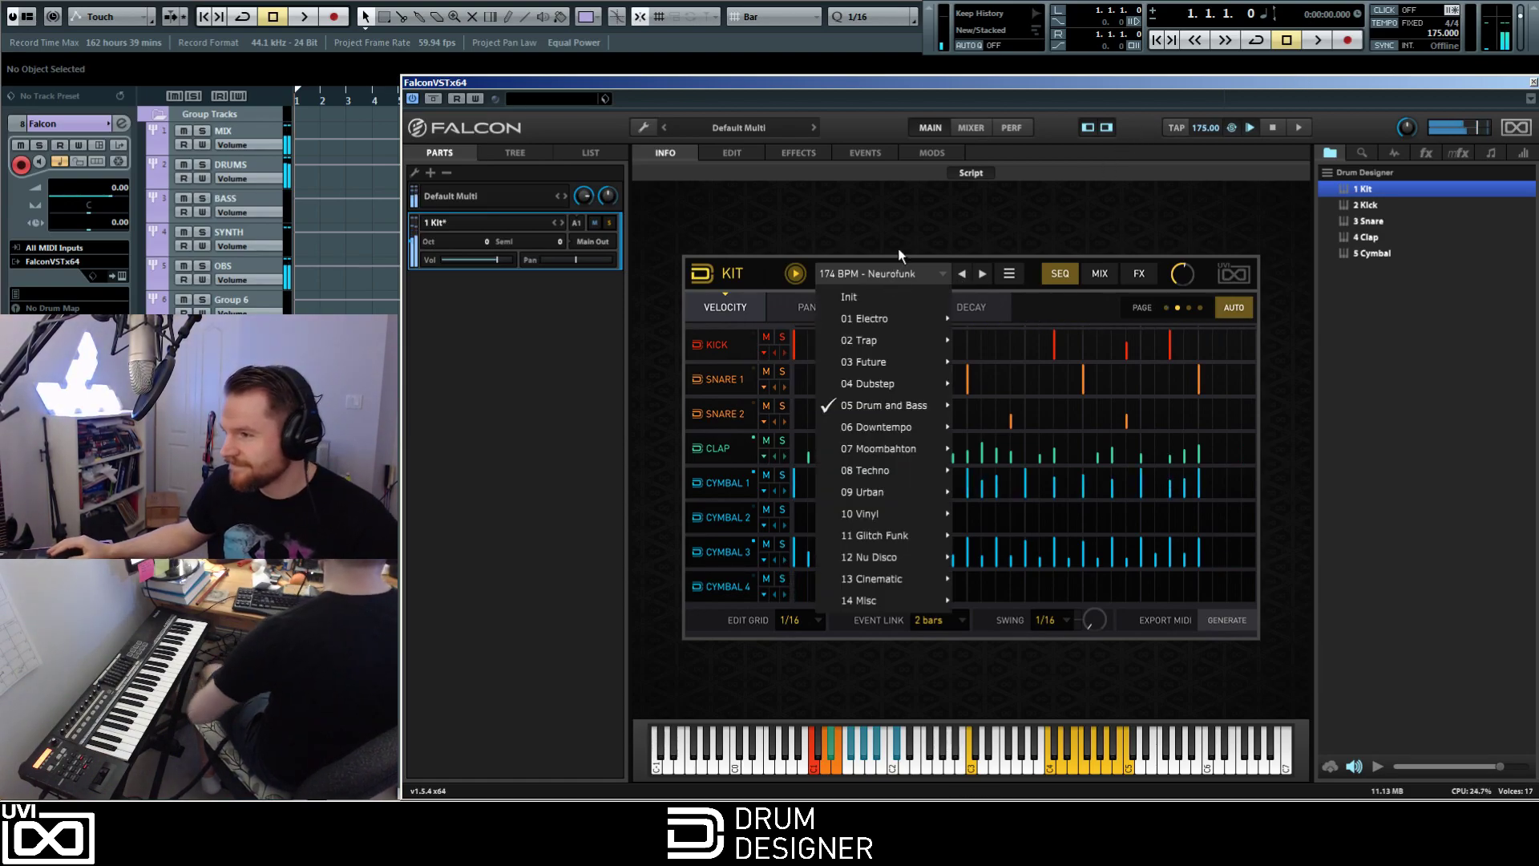
mouse_move(865, 468)
click(1045, 466)
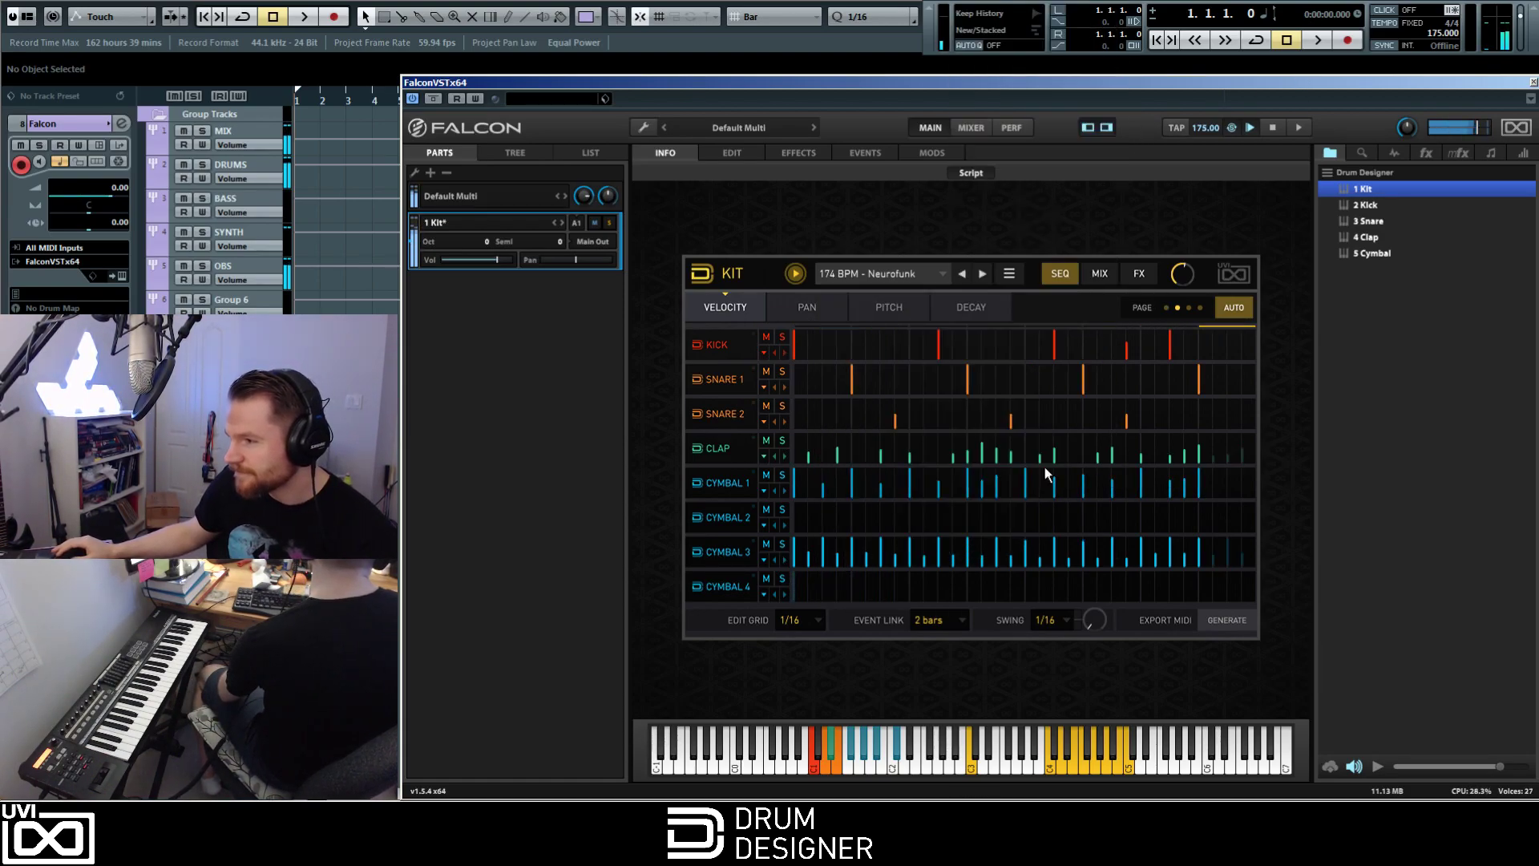
Step: Set the project tempo to 127 BPM to match the Bella Nova kit
double_click(1440, 33)
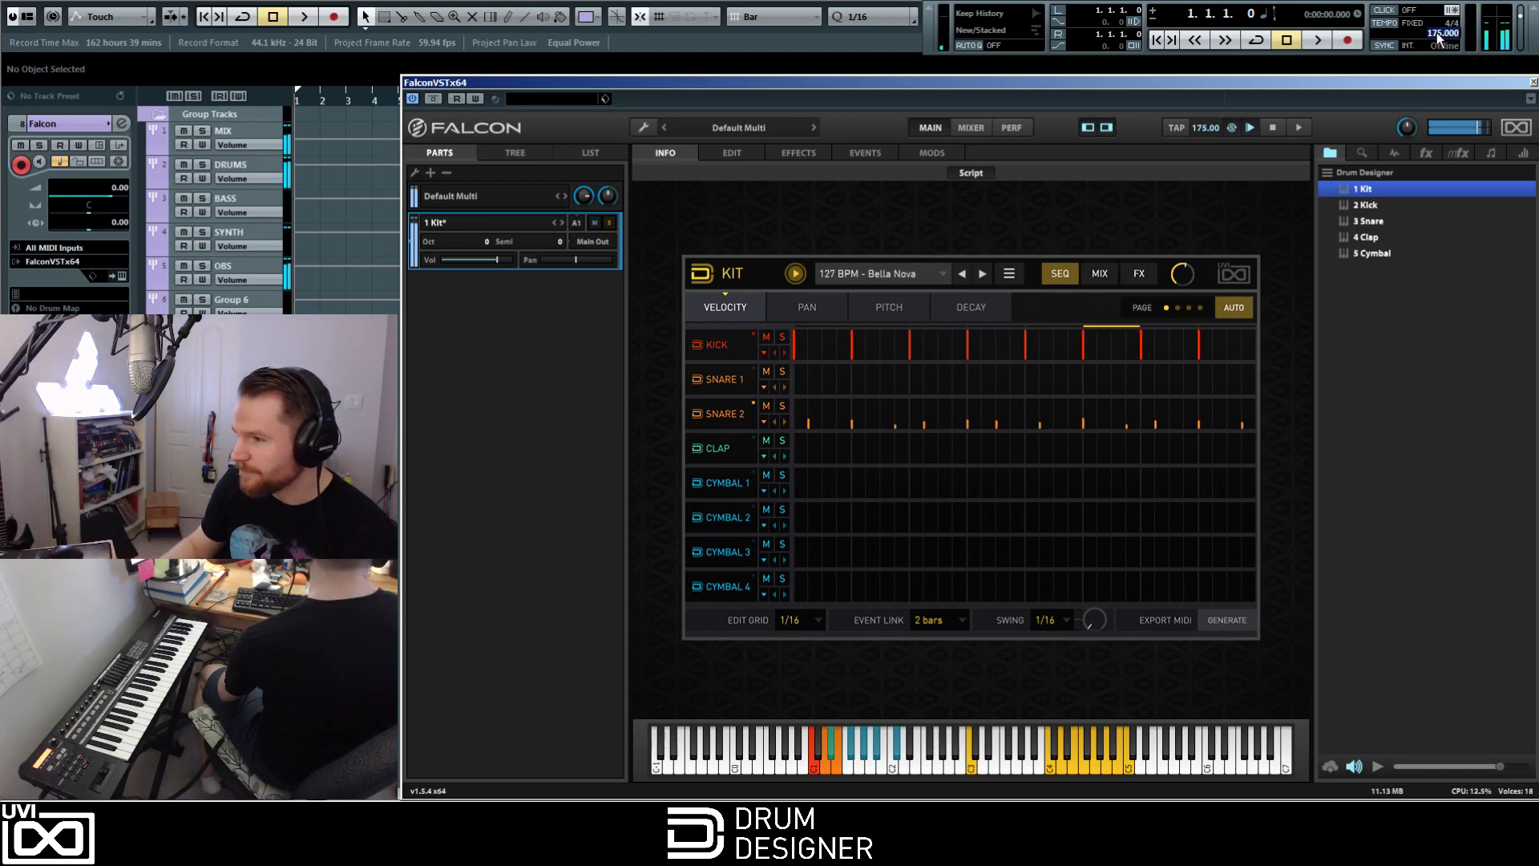
text(127)
key(Return)
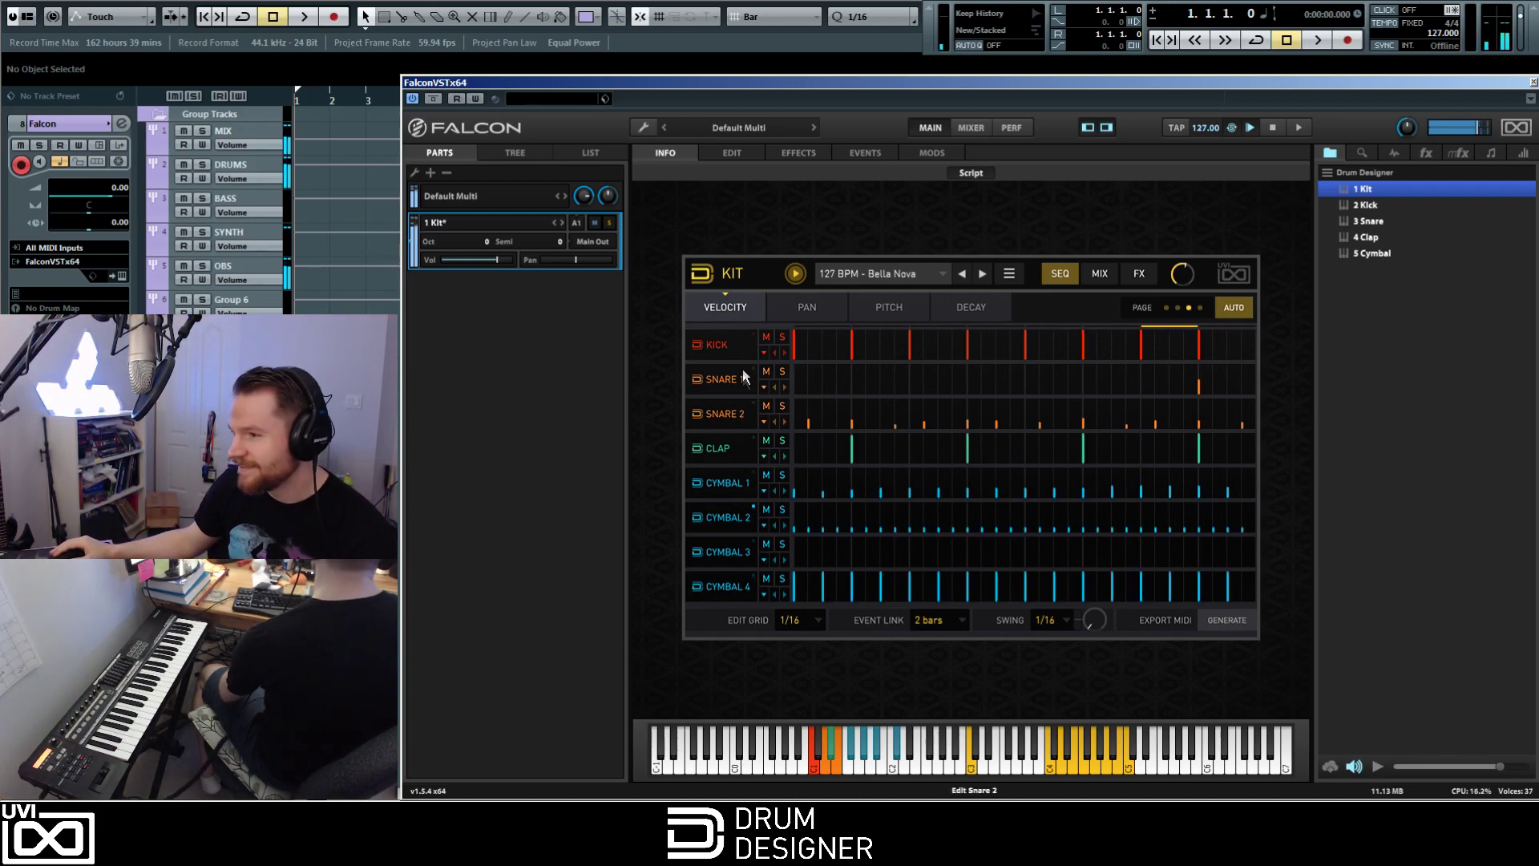
Step: Open the Kick's main controls and set its Decay to 10.0x, Color to 76.0% and Loudness to 100.0%
click(727, 344)
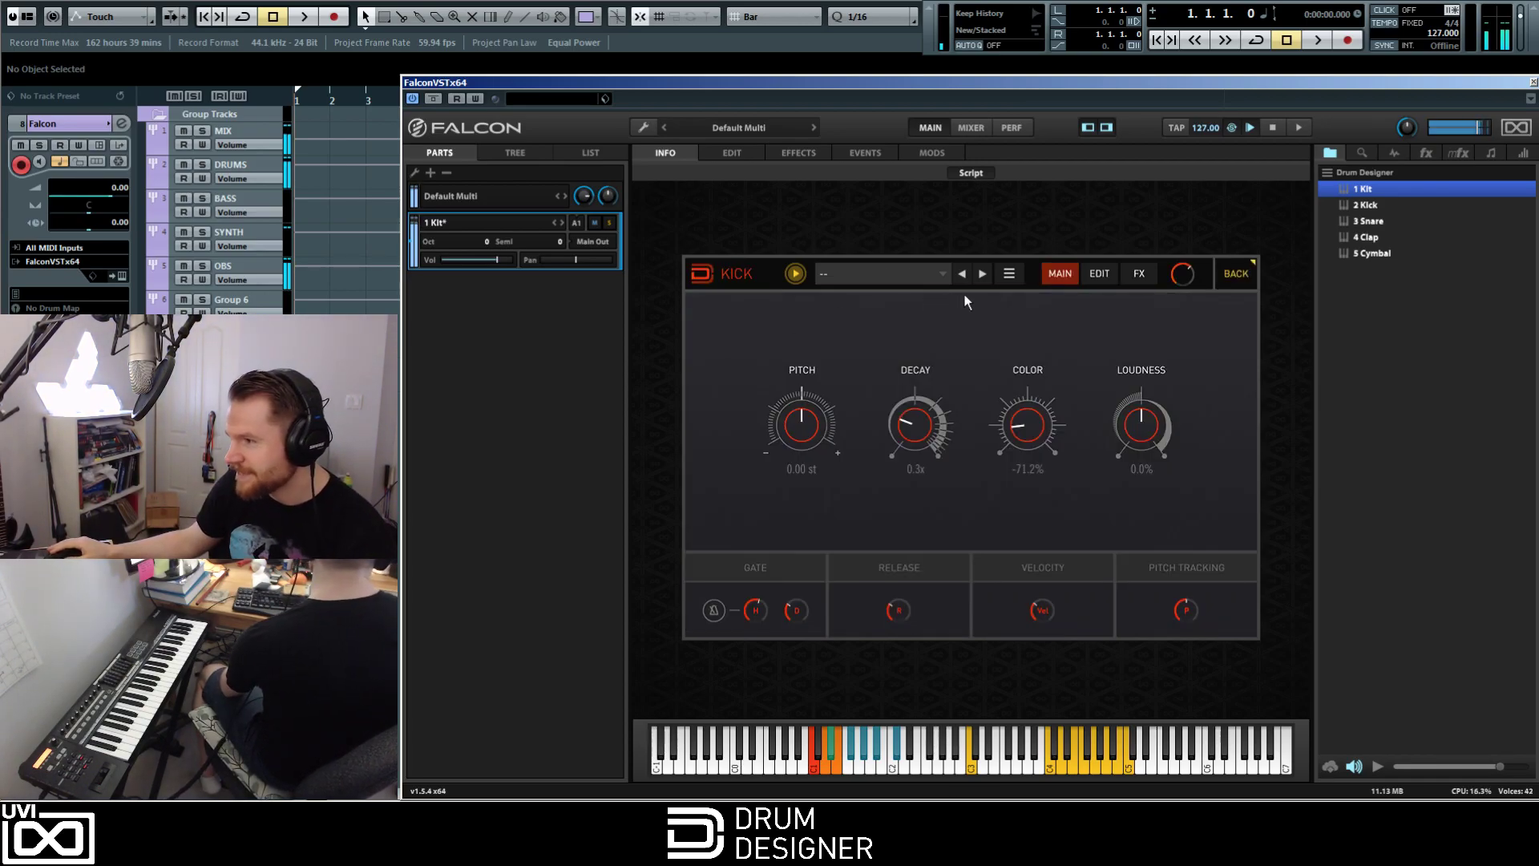
mouse_move(811, 401)
mouse_down()
mouse_move(813, 367)
mouse_move(812, 417)
mouse_up()
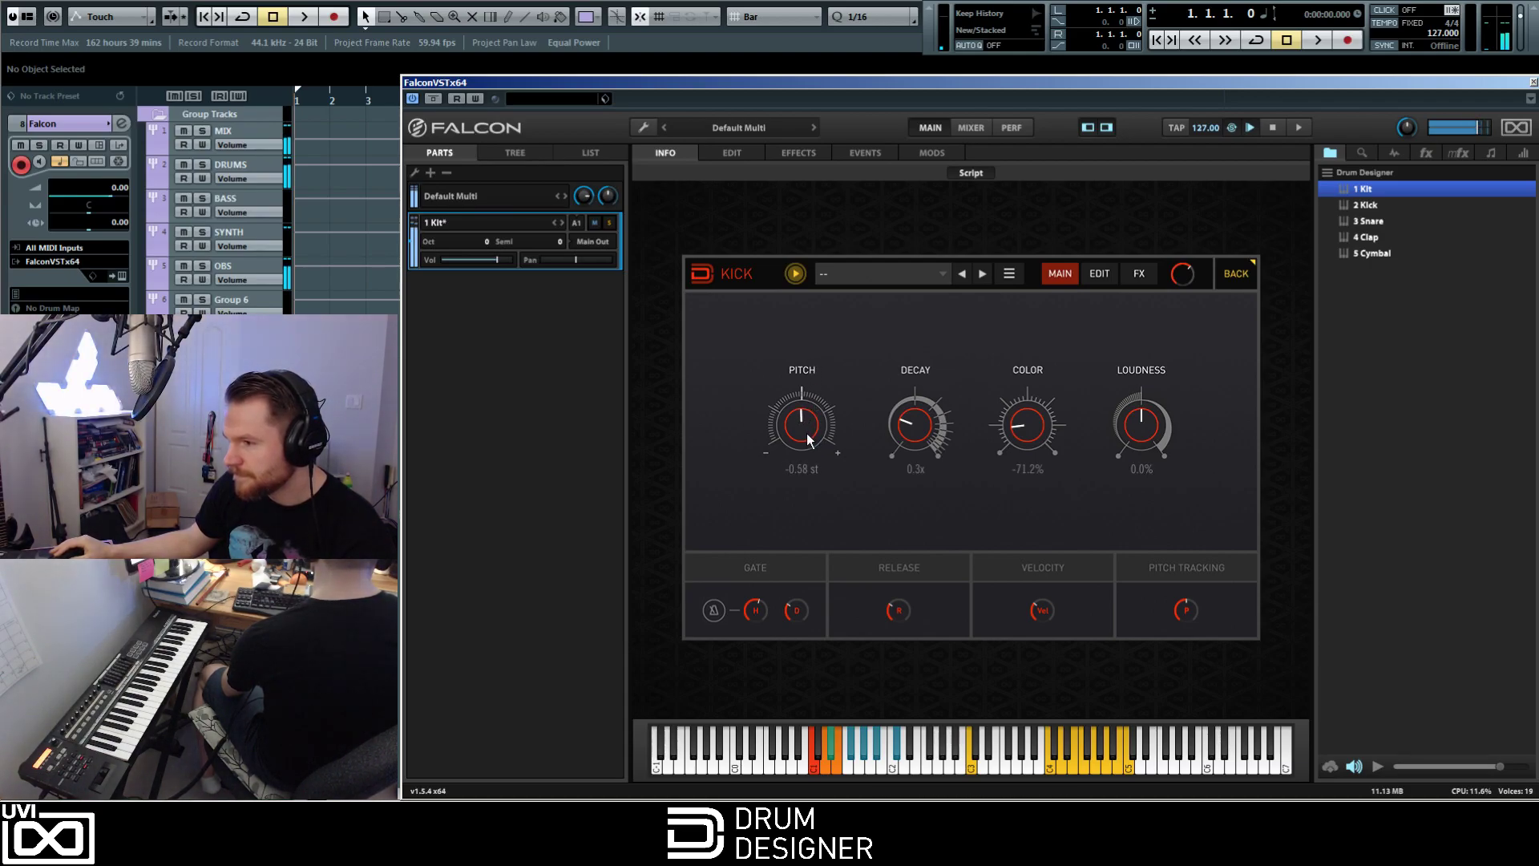
drag(919, 439, 916, 305)
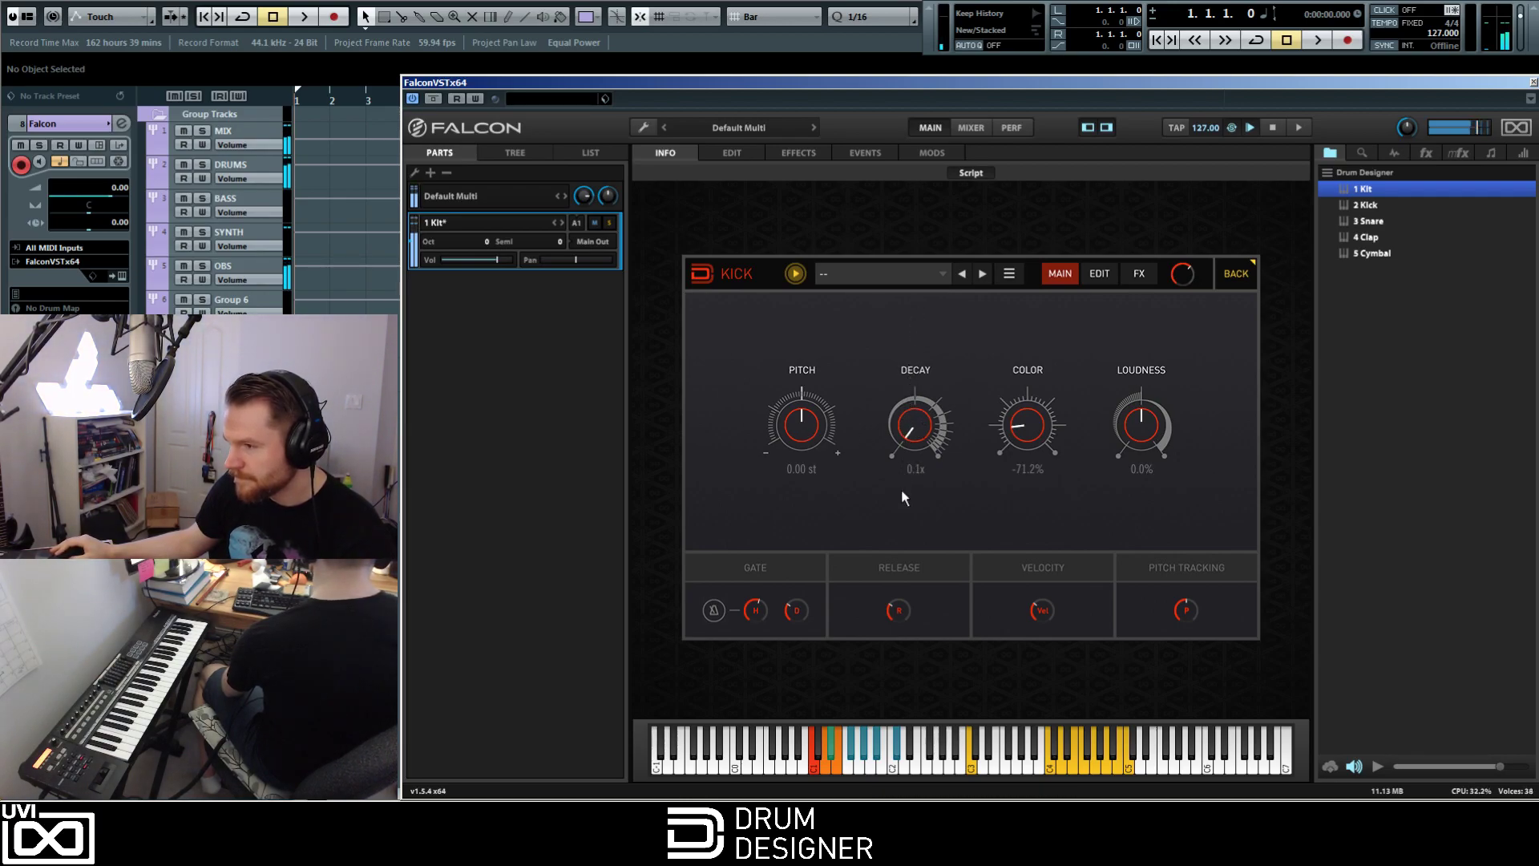
drag(901, 479, 902, 449)
drag(1032, 431, 1032, 369)
drag(1126, 403, 1133, 594)
drag(902, 425, 941, 168)
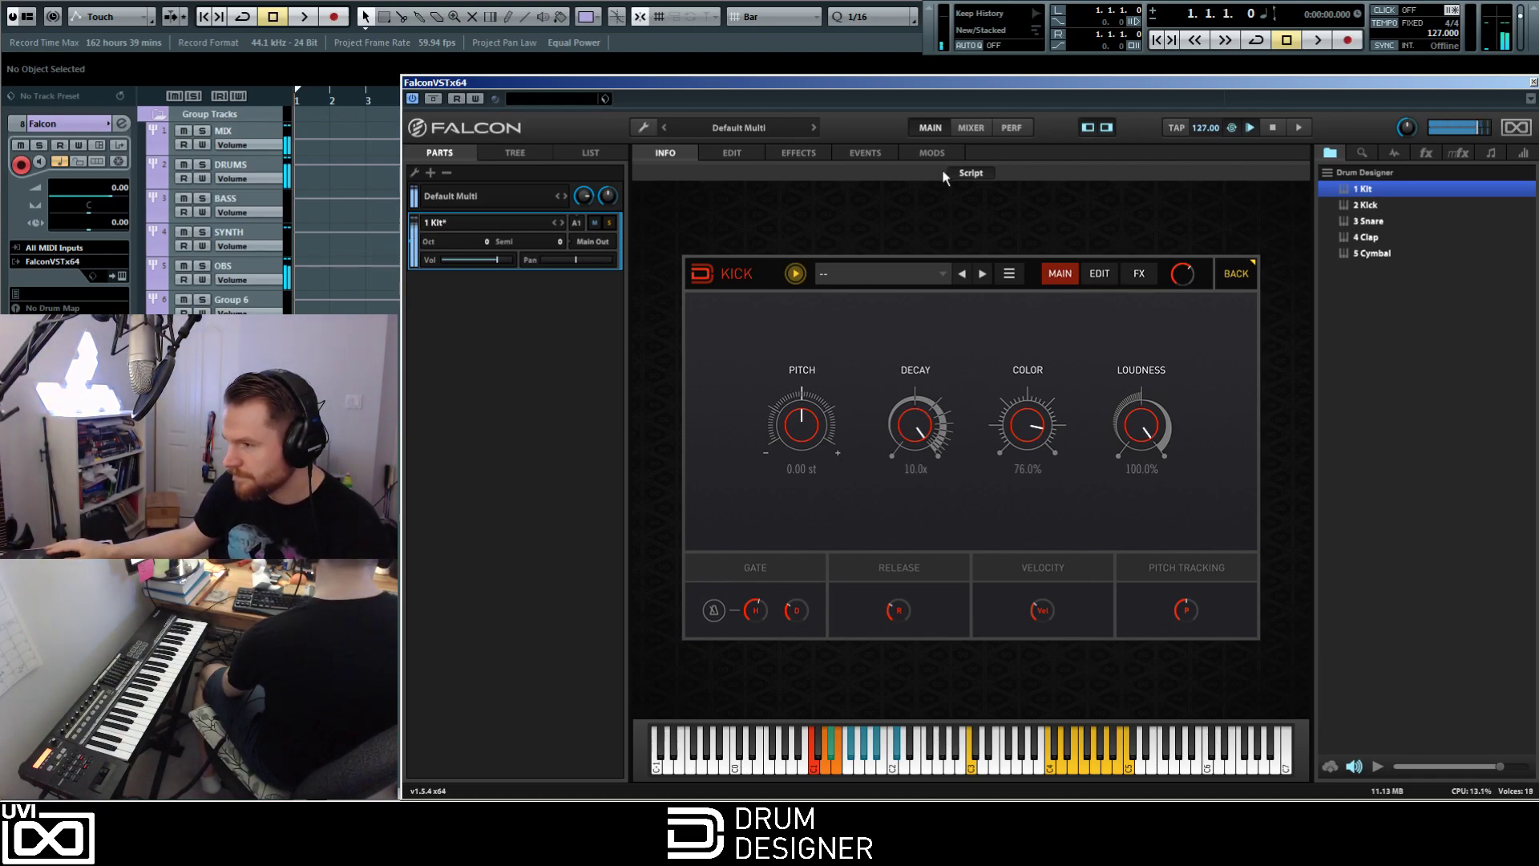
Step: Enable the Kick's Gate, adjust its hold time, set Decay to 1.7x and return to the kit sequencer
click(714, 610)
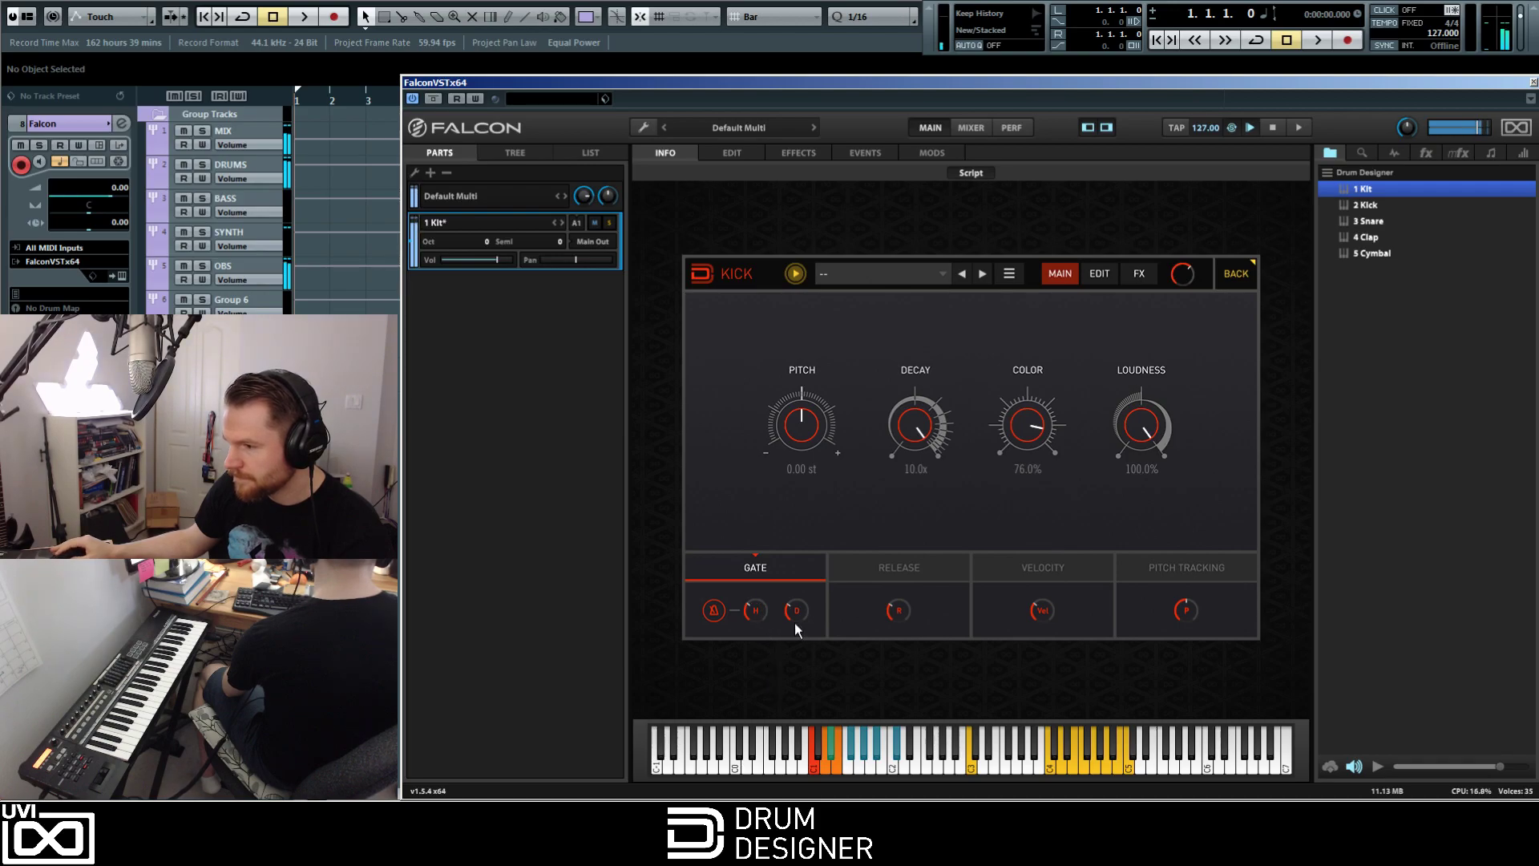
drag(755, 618, 758, 579)
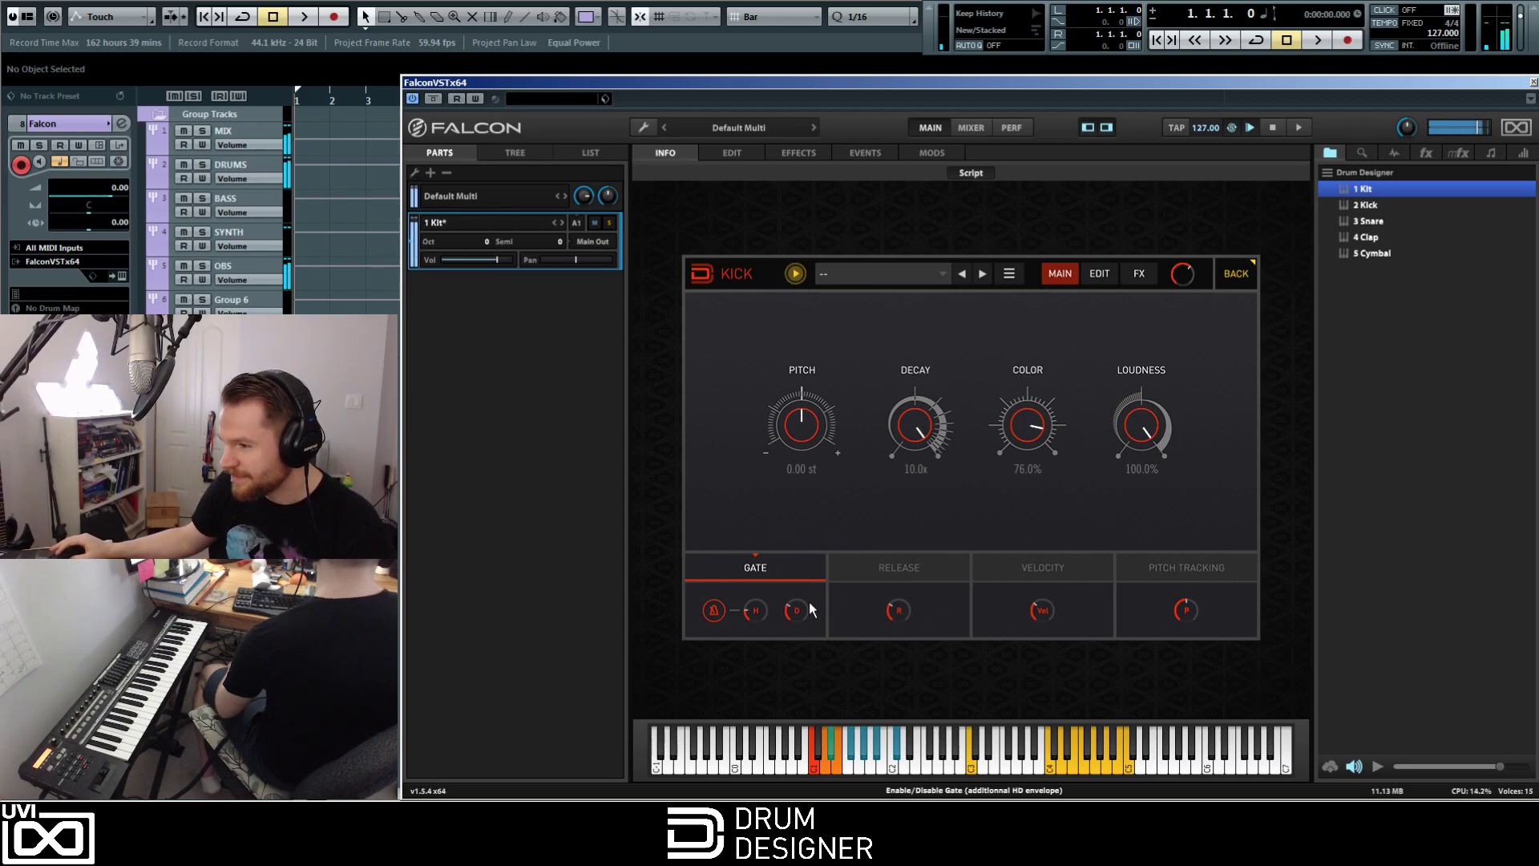
drag(928, 433, 931, 474)
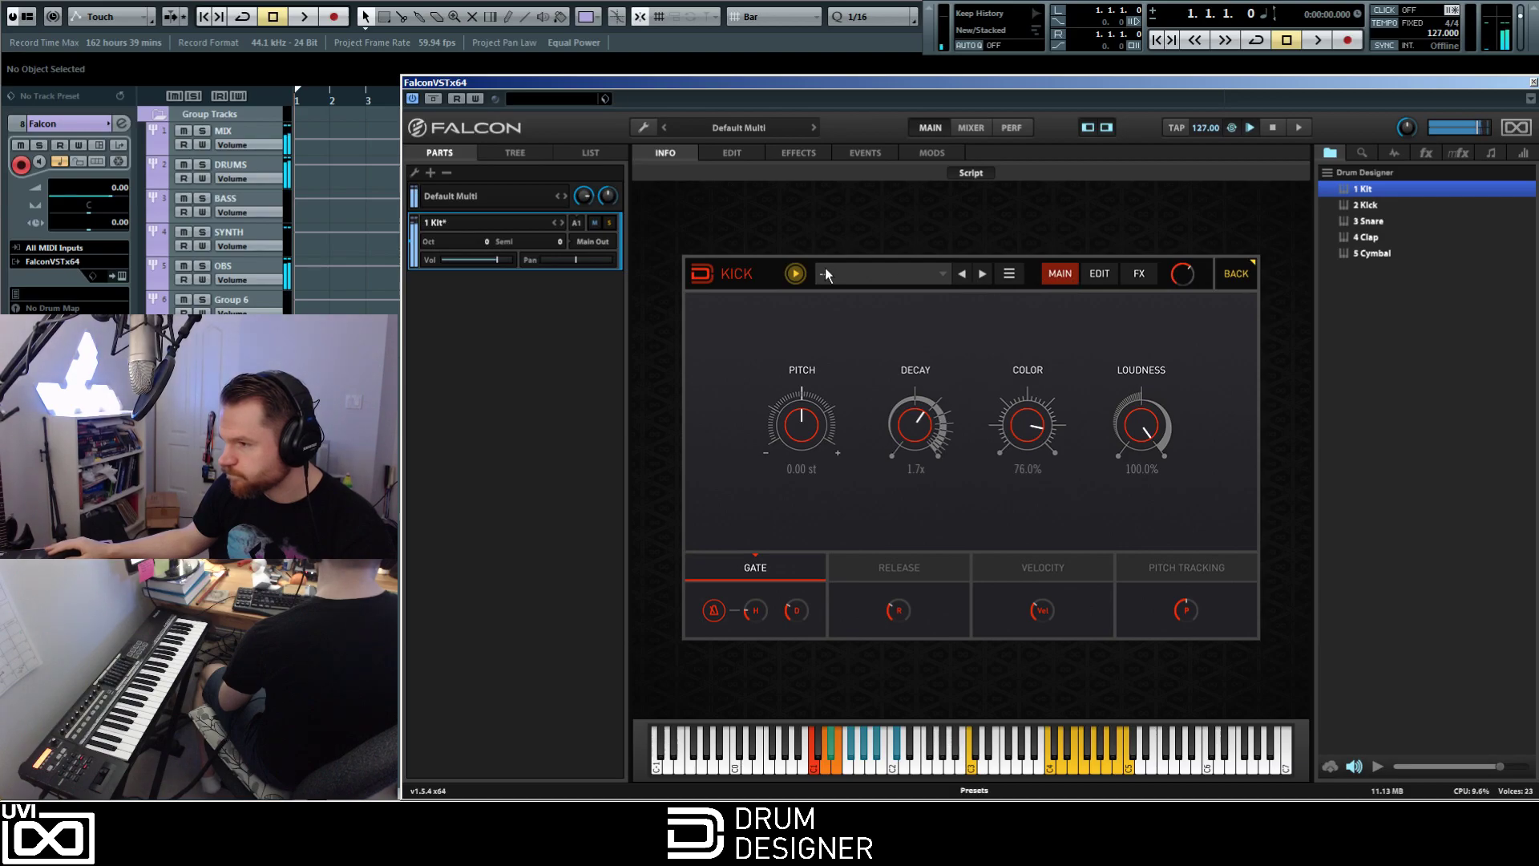
click(710, 277)
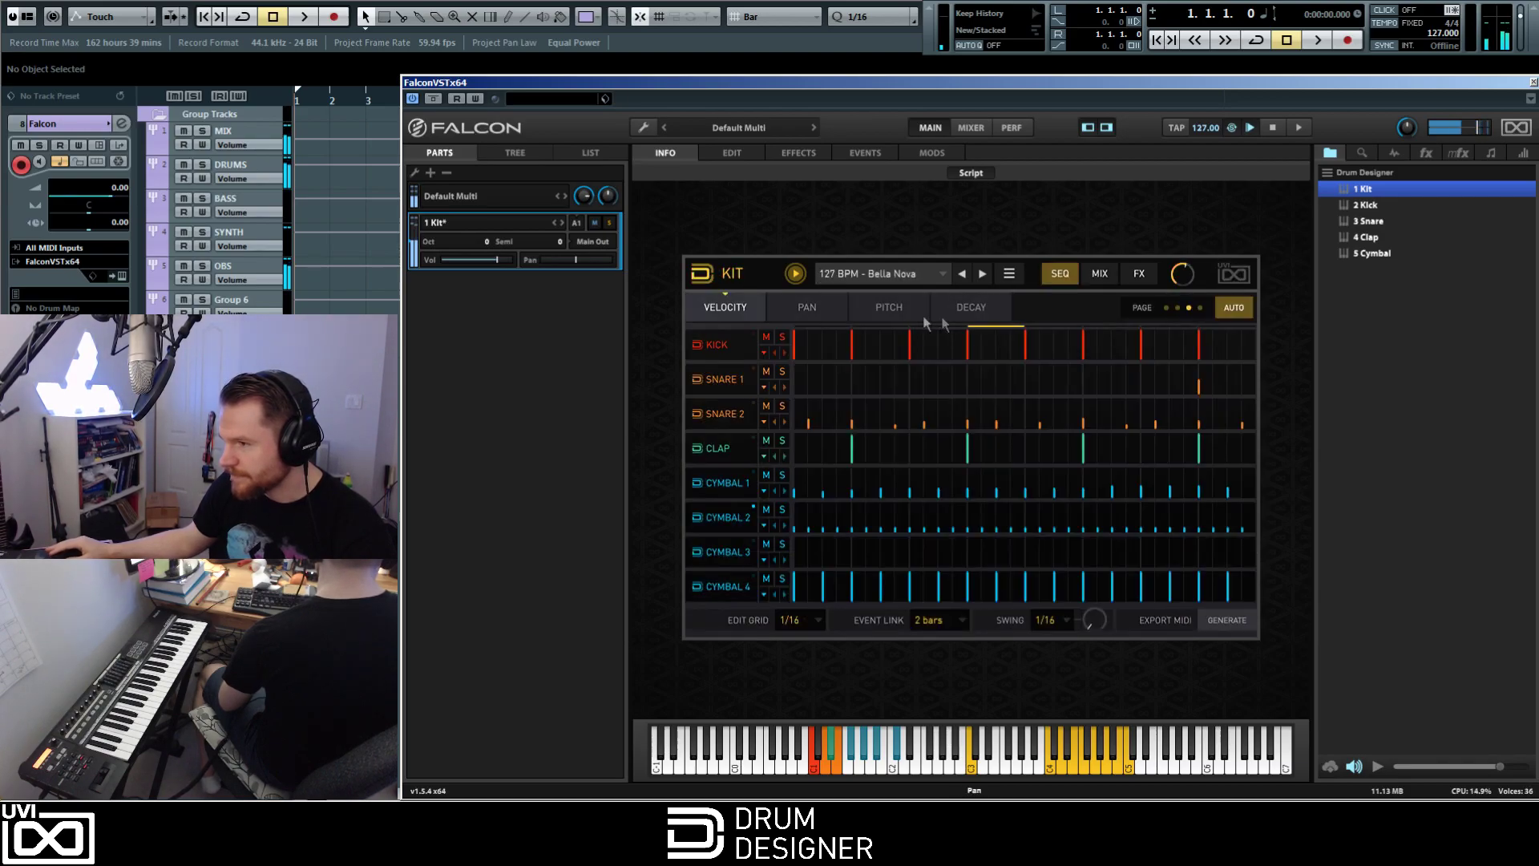
Step: Audition the neighbouring kit presets, including 127 BPM - Thunder, 126 BPM - Hell's Kick, 126 BPM - Charlotte and 125 BPM - Ultra Low
click(983, 275)
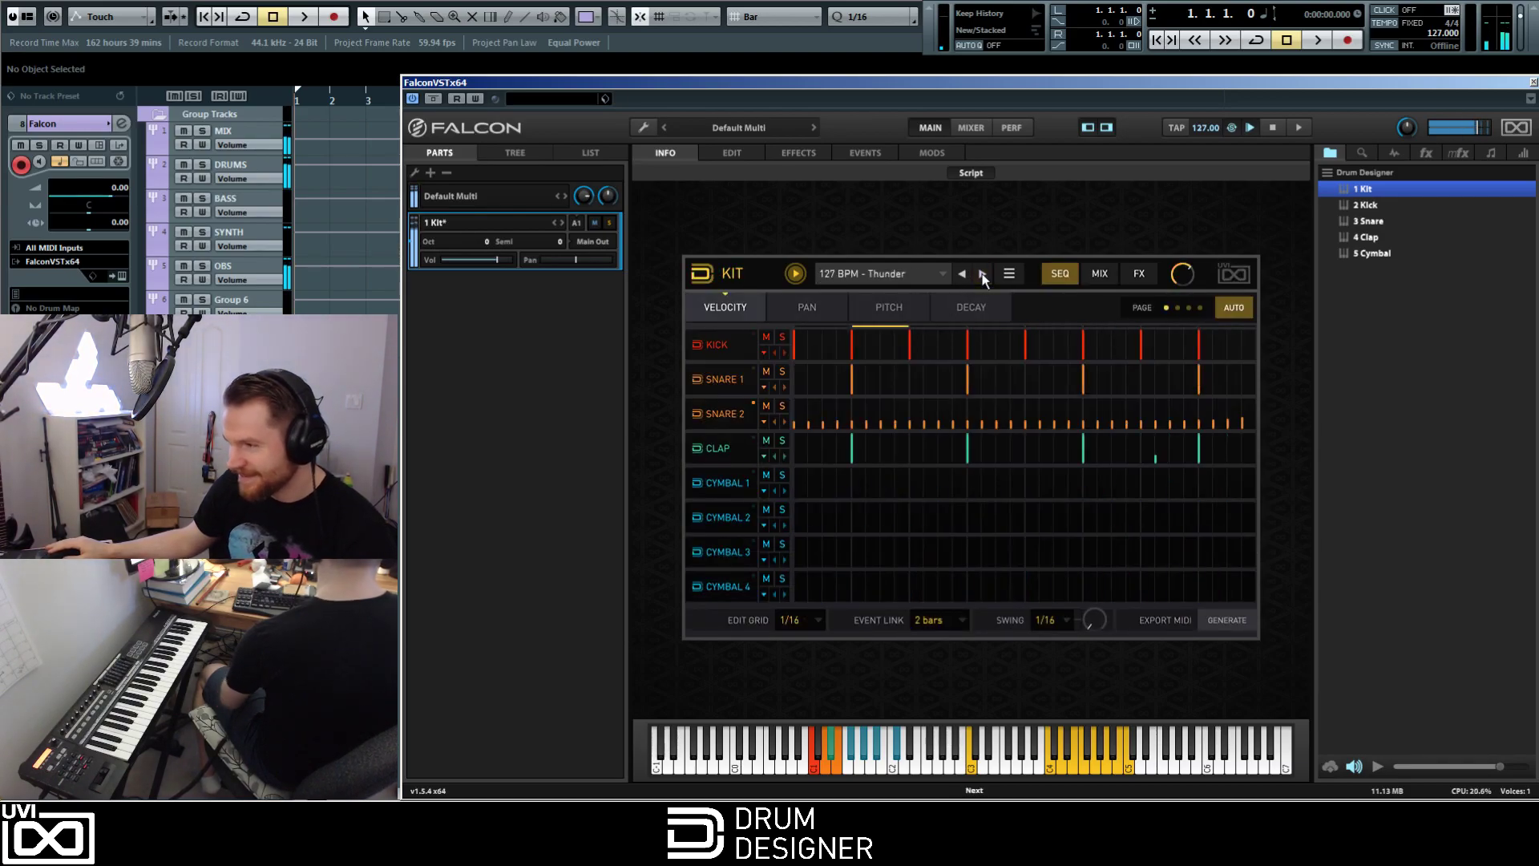
click(983, 275)
click(962, 275)
click(962, 274)
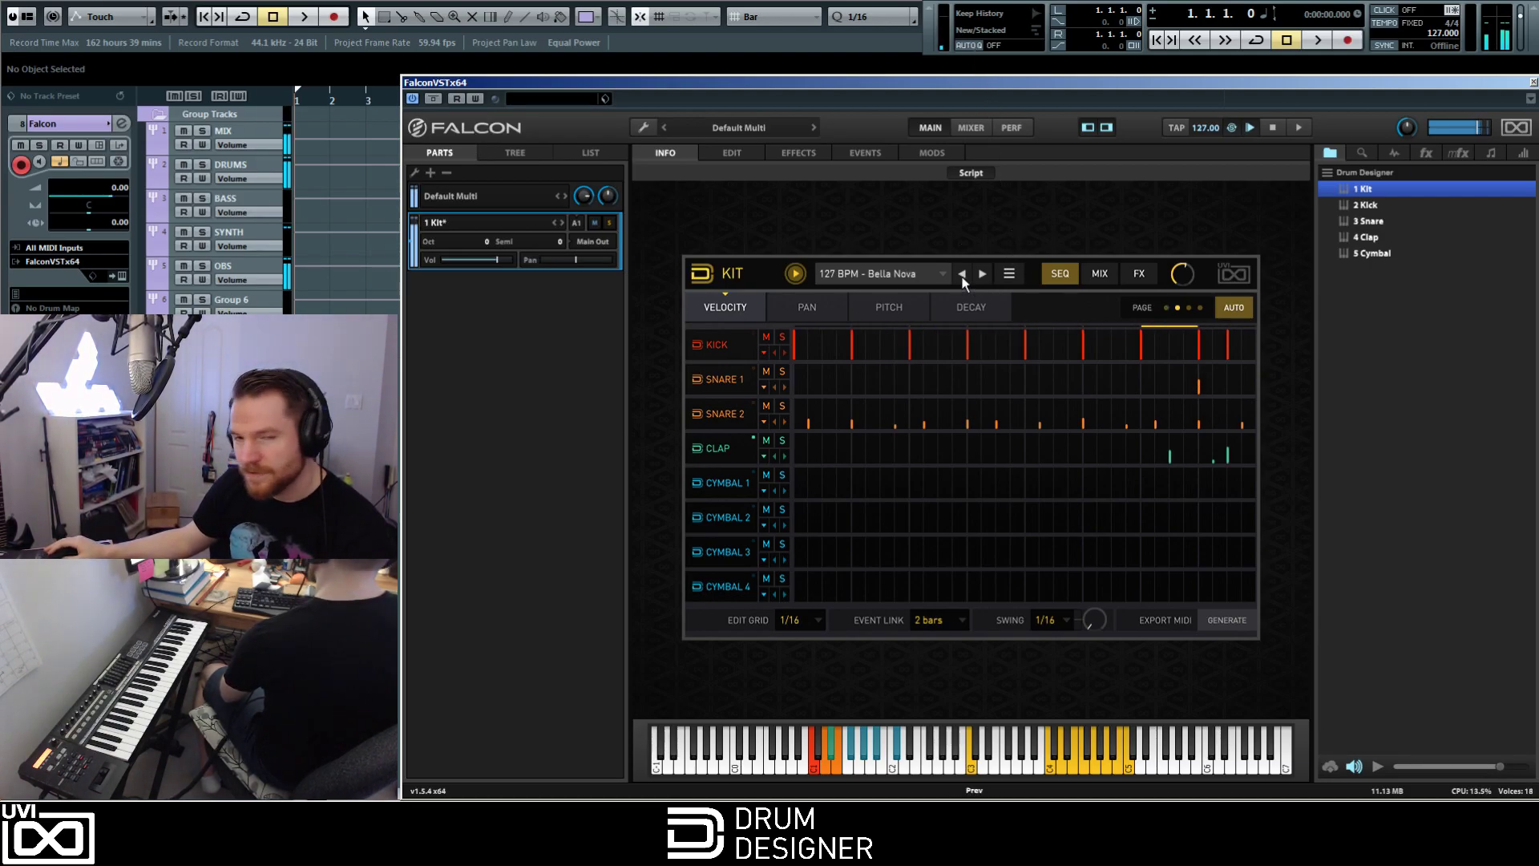
click(962, 275)
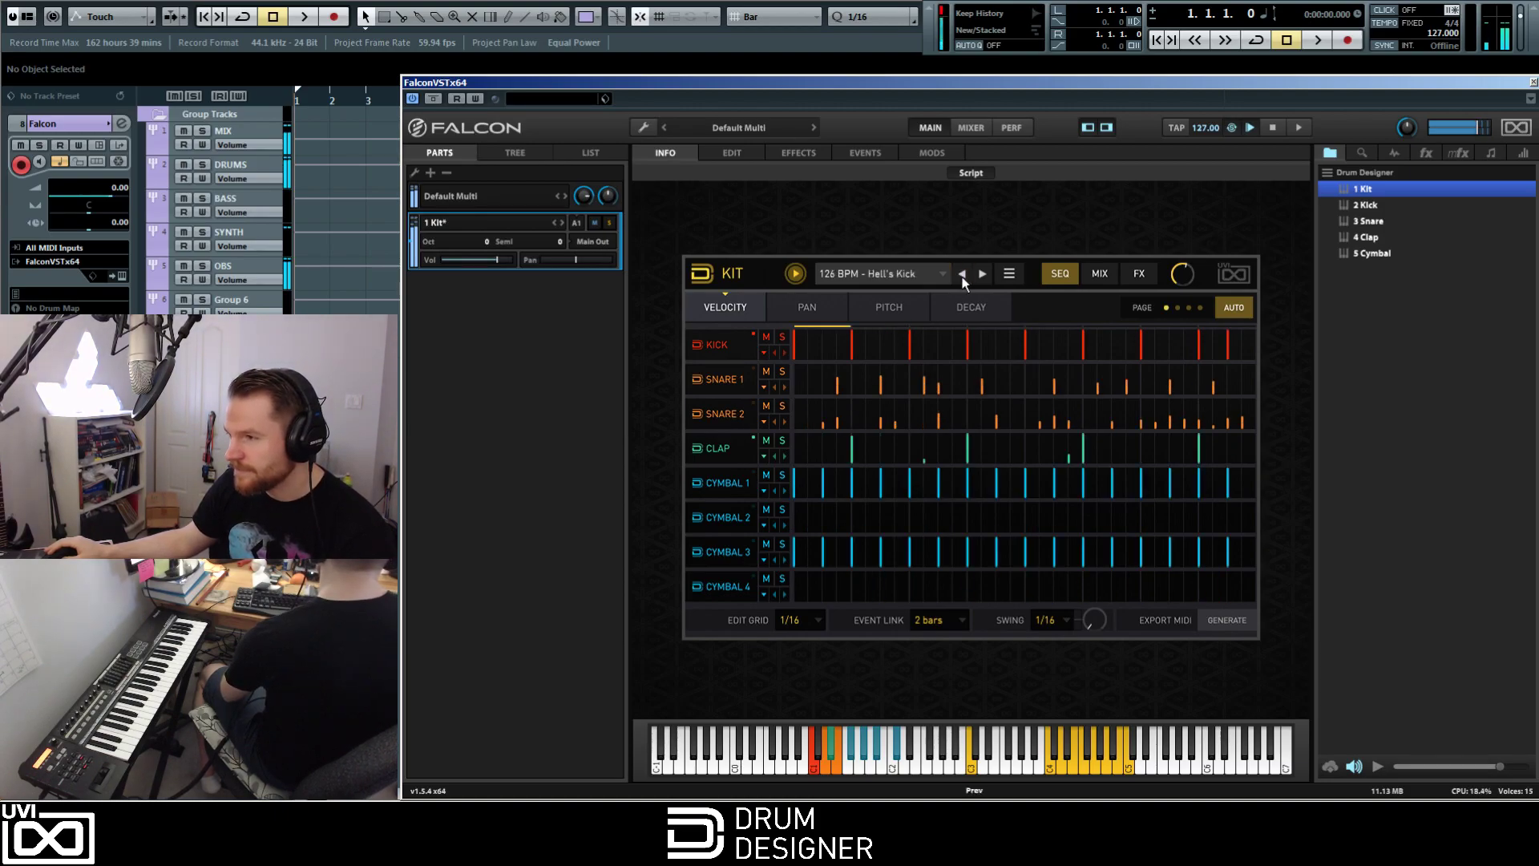
click(962, 275)
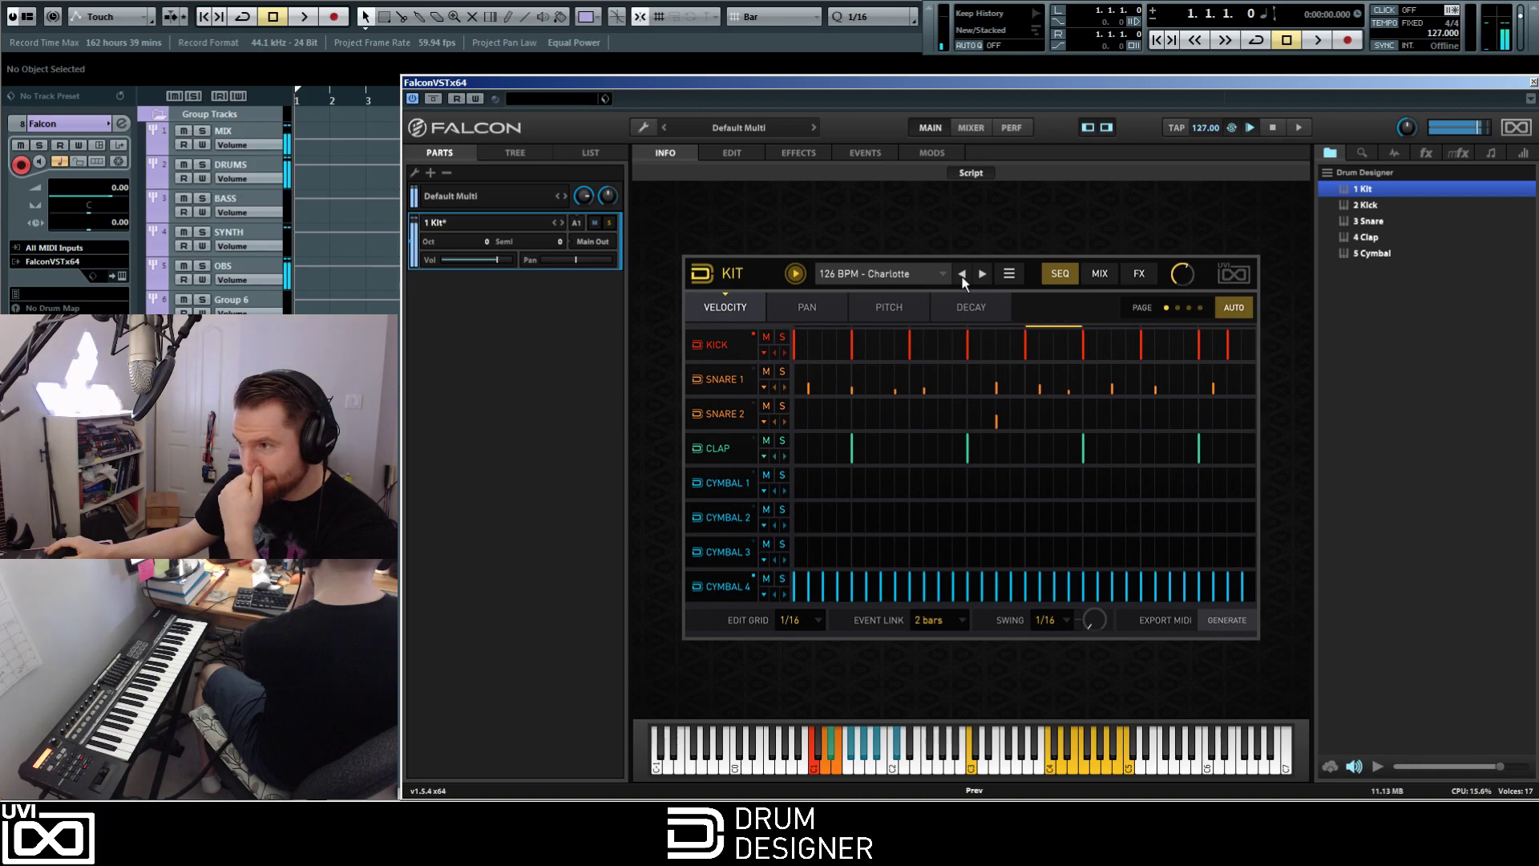
click(962, 275)
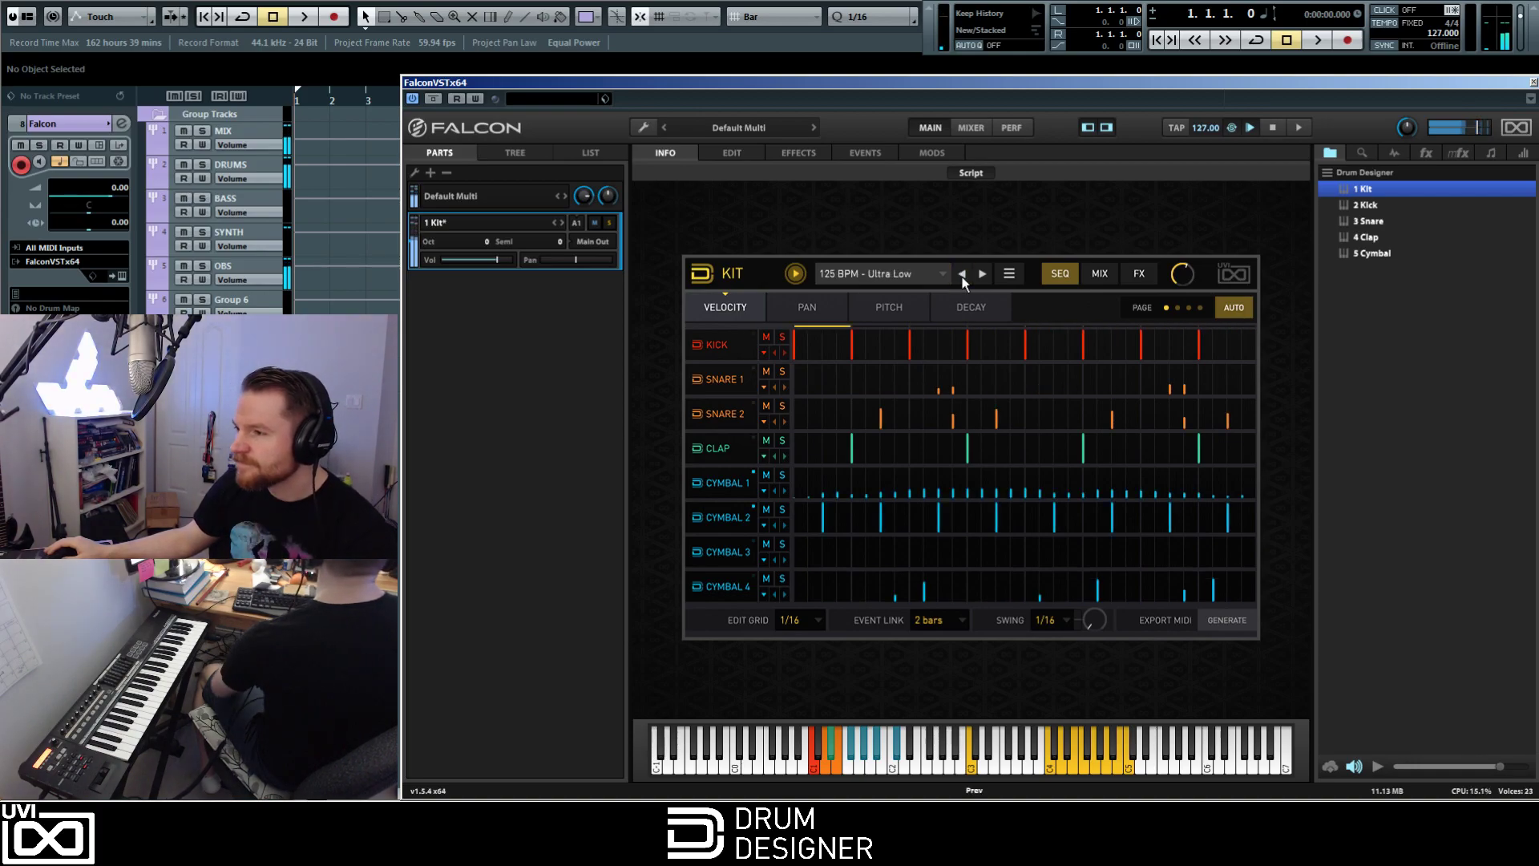
Step: Load the kit preset 085 BPM - Reggaeton 1 from the 07 Moombahton category and set the project tempo to 85 BPM
click(941, 275)
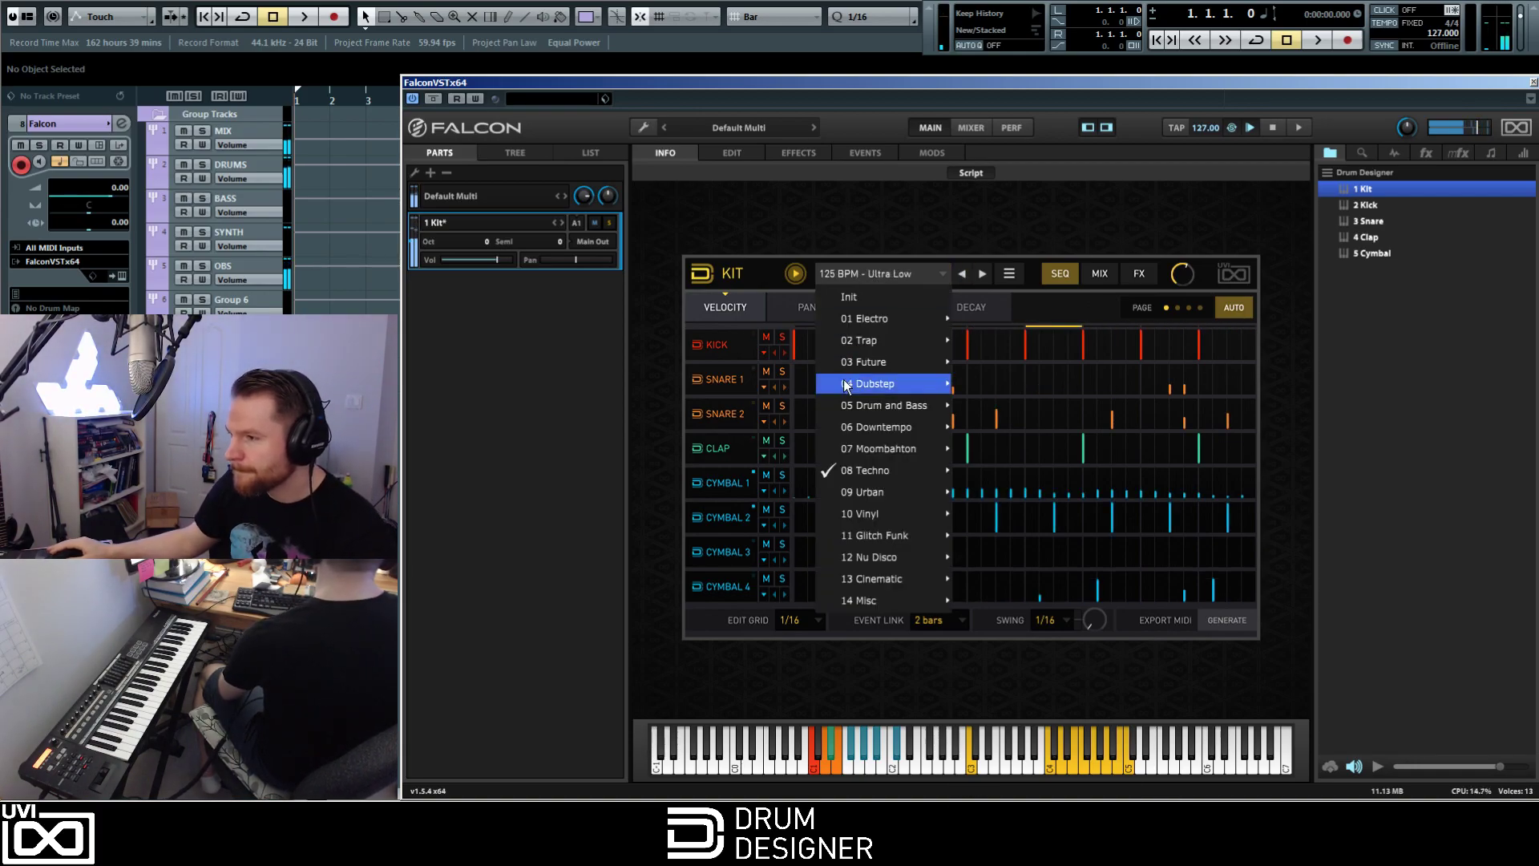
mouse_move(870, 453)
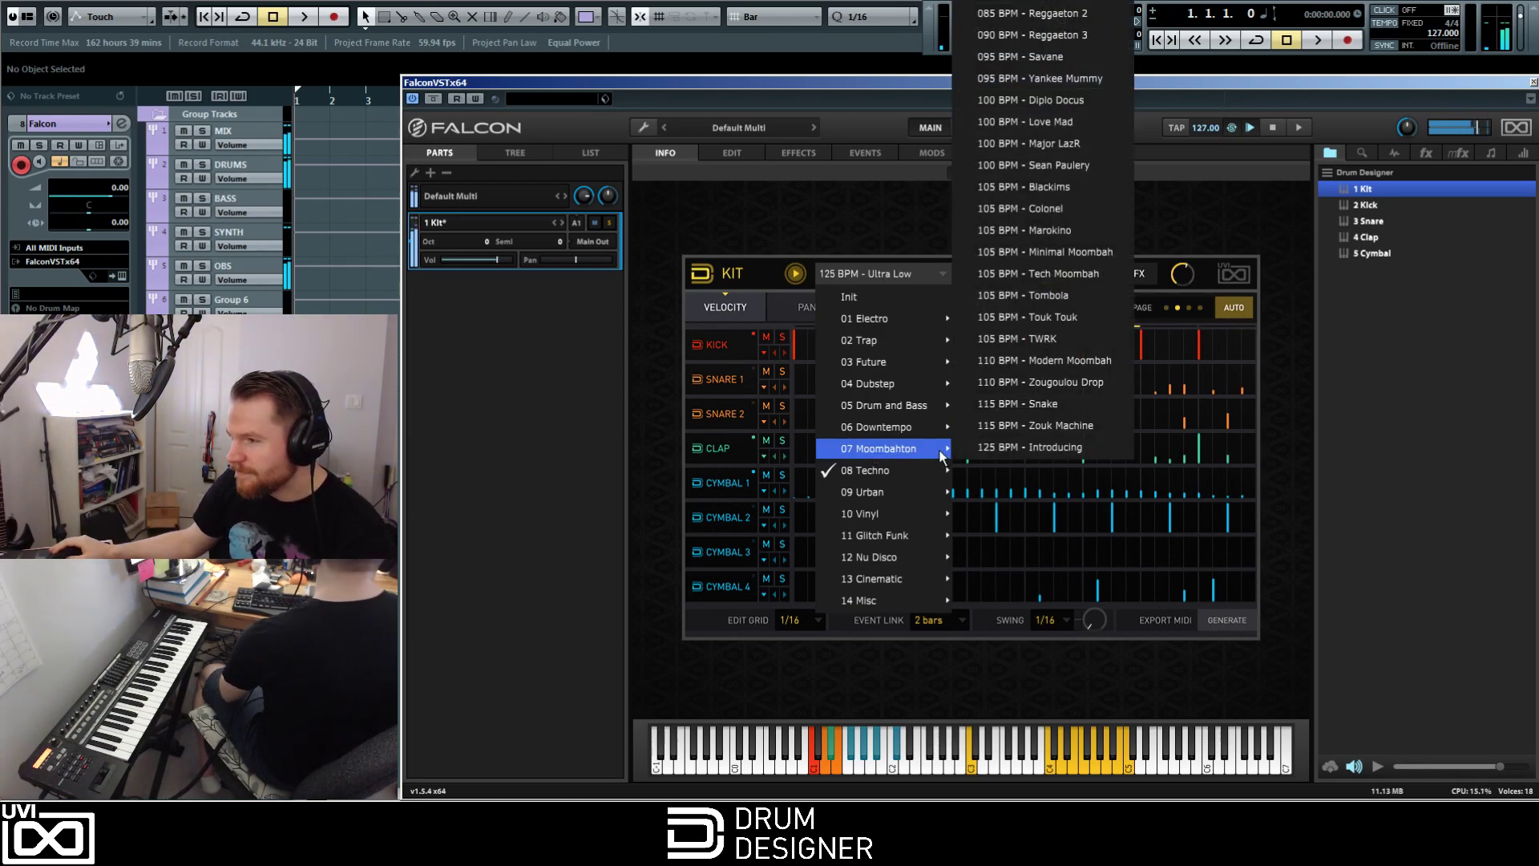
click(1066, 4)
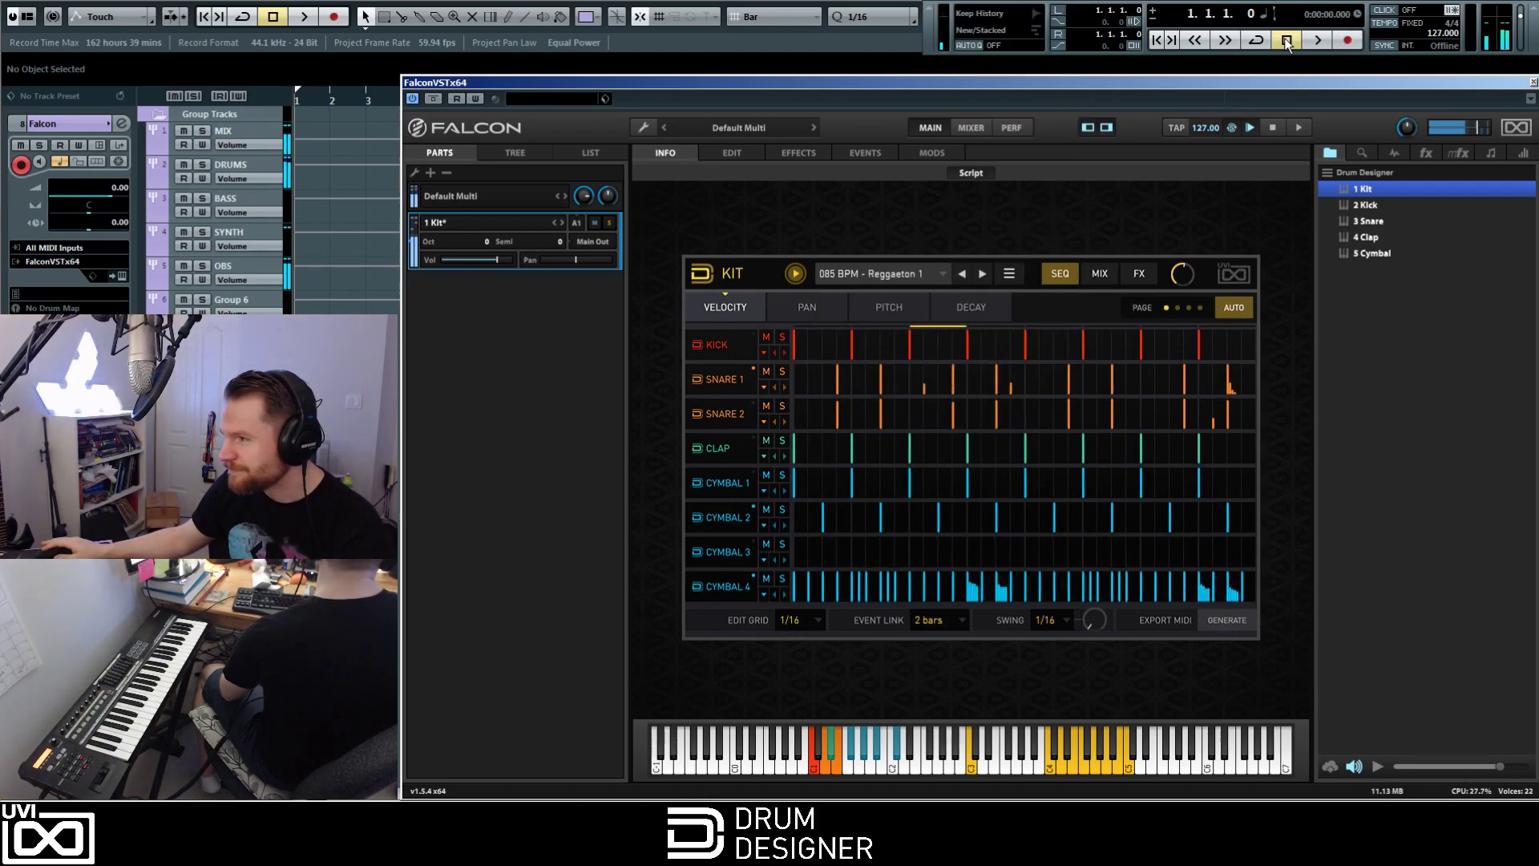
double_click(1443, 33)
text(85)
key(Return)
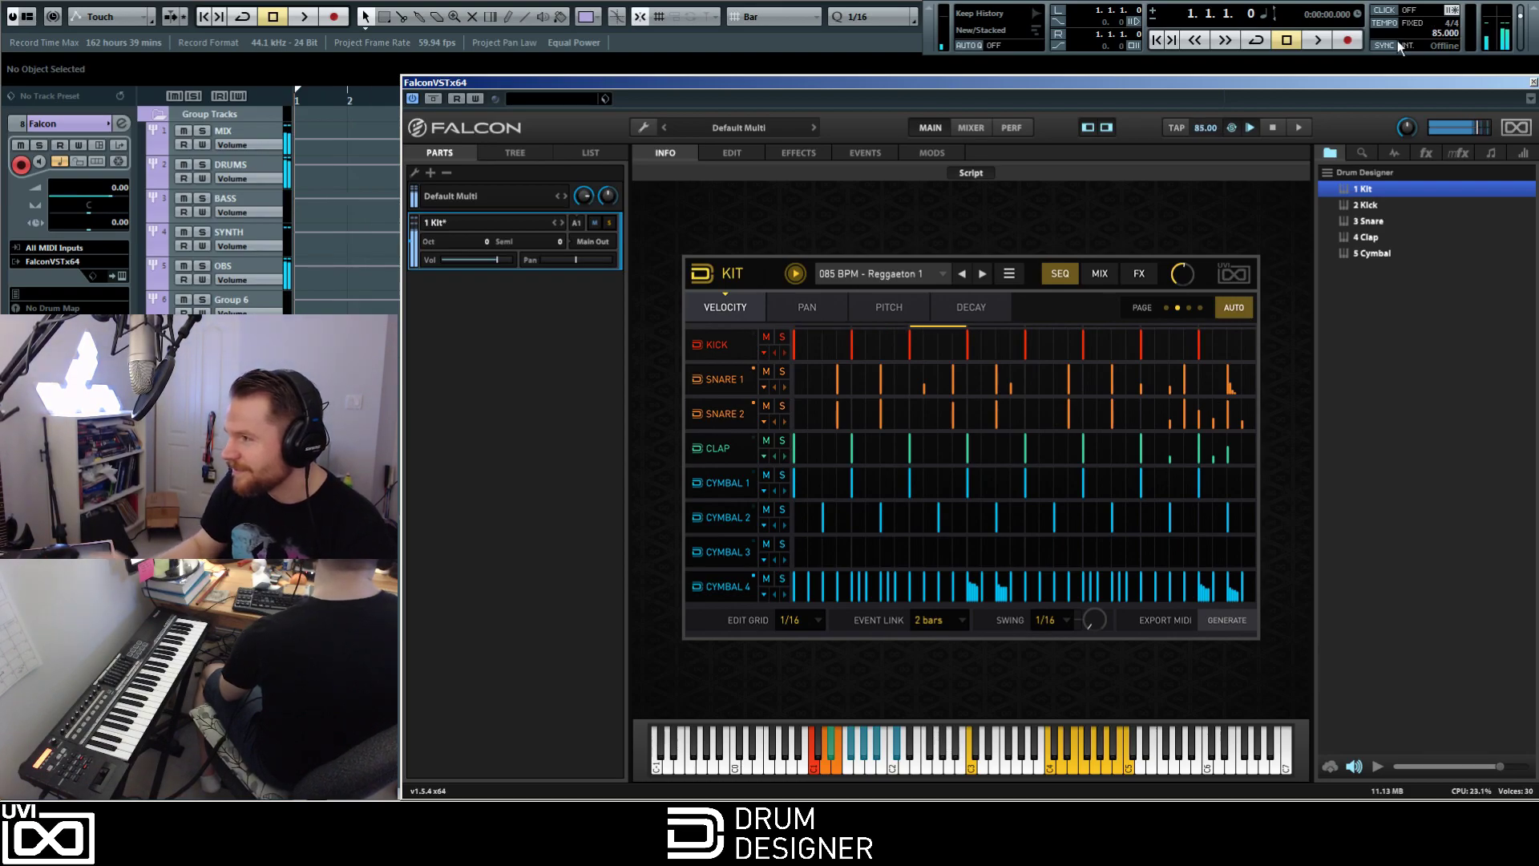
Step: Stop and restart the kit pattern, and advance through the presets to 090 BPM - Reggaeton 3
click(794, 274)
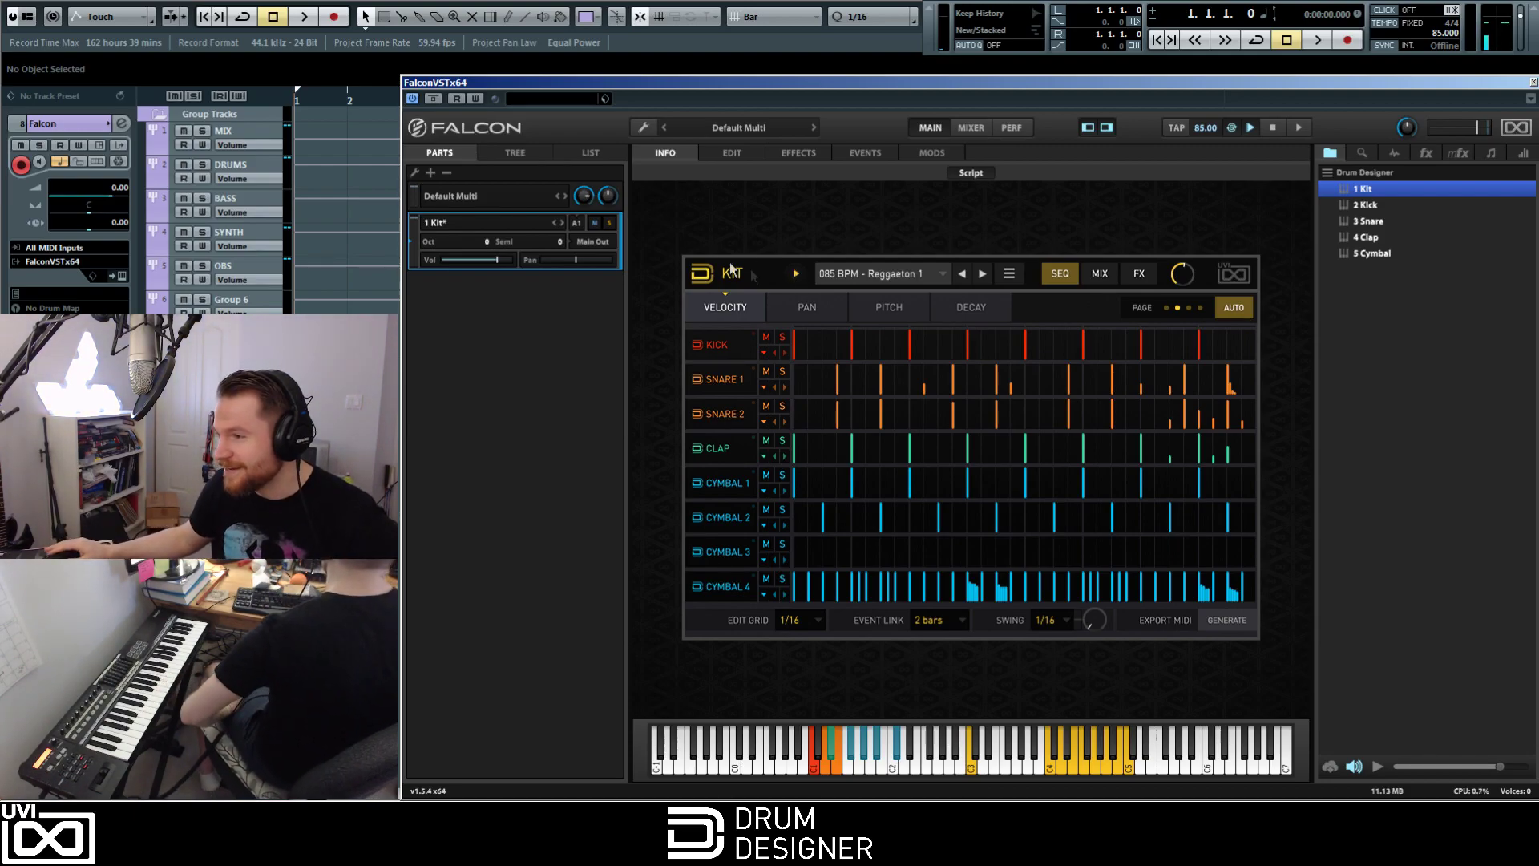
click(797, 273)
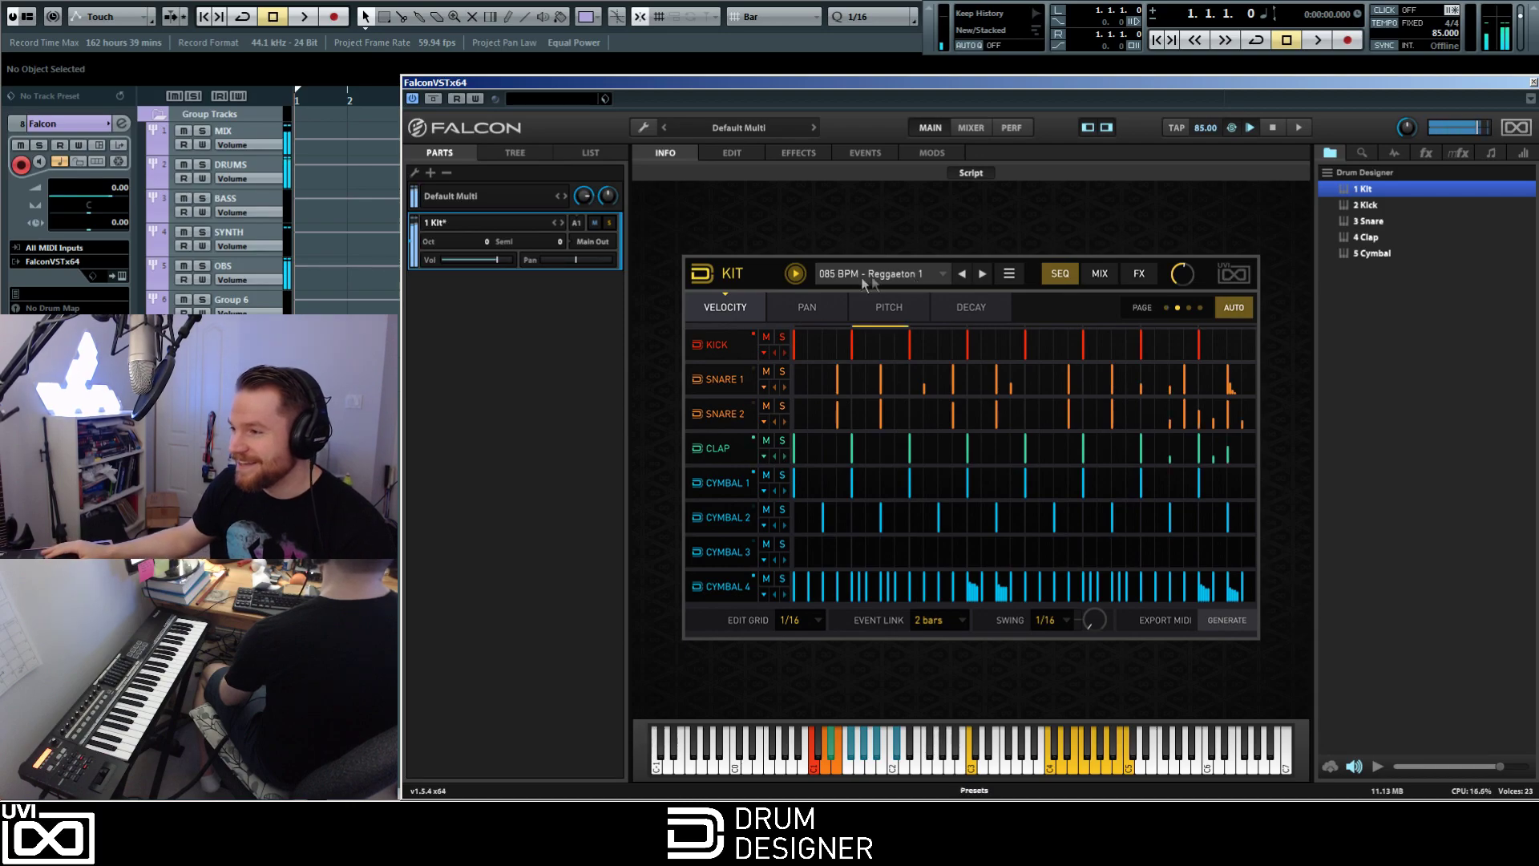
click(983, 274)
click(983, 273)
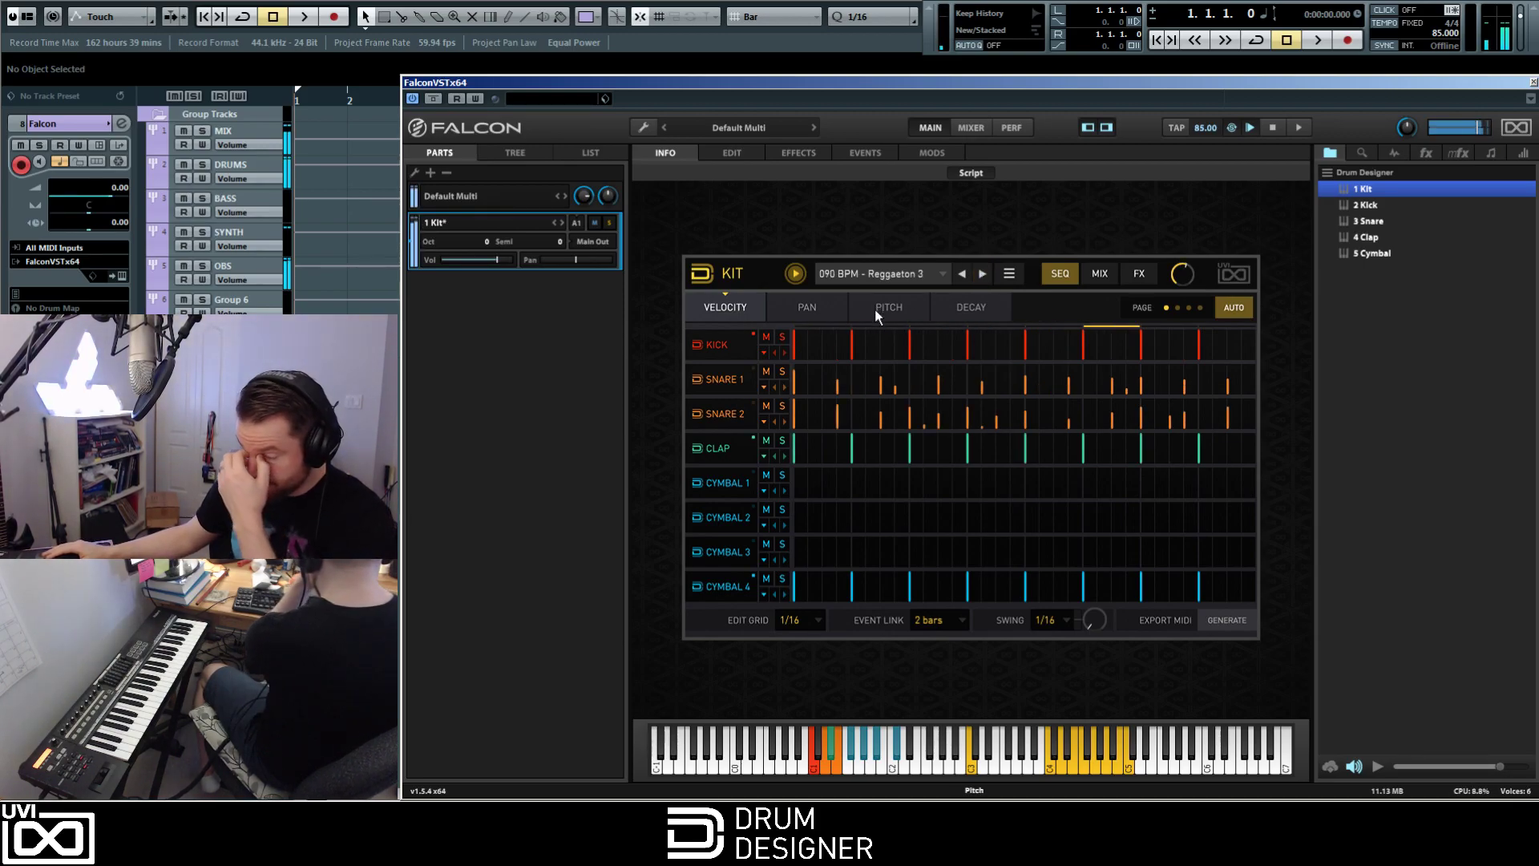
Step: Solo the Kick and replace its Body layer sound with 80s 01, advancing through the 80s sounds to 80s 04
click(783, 337)
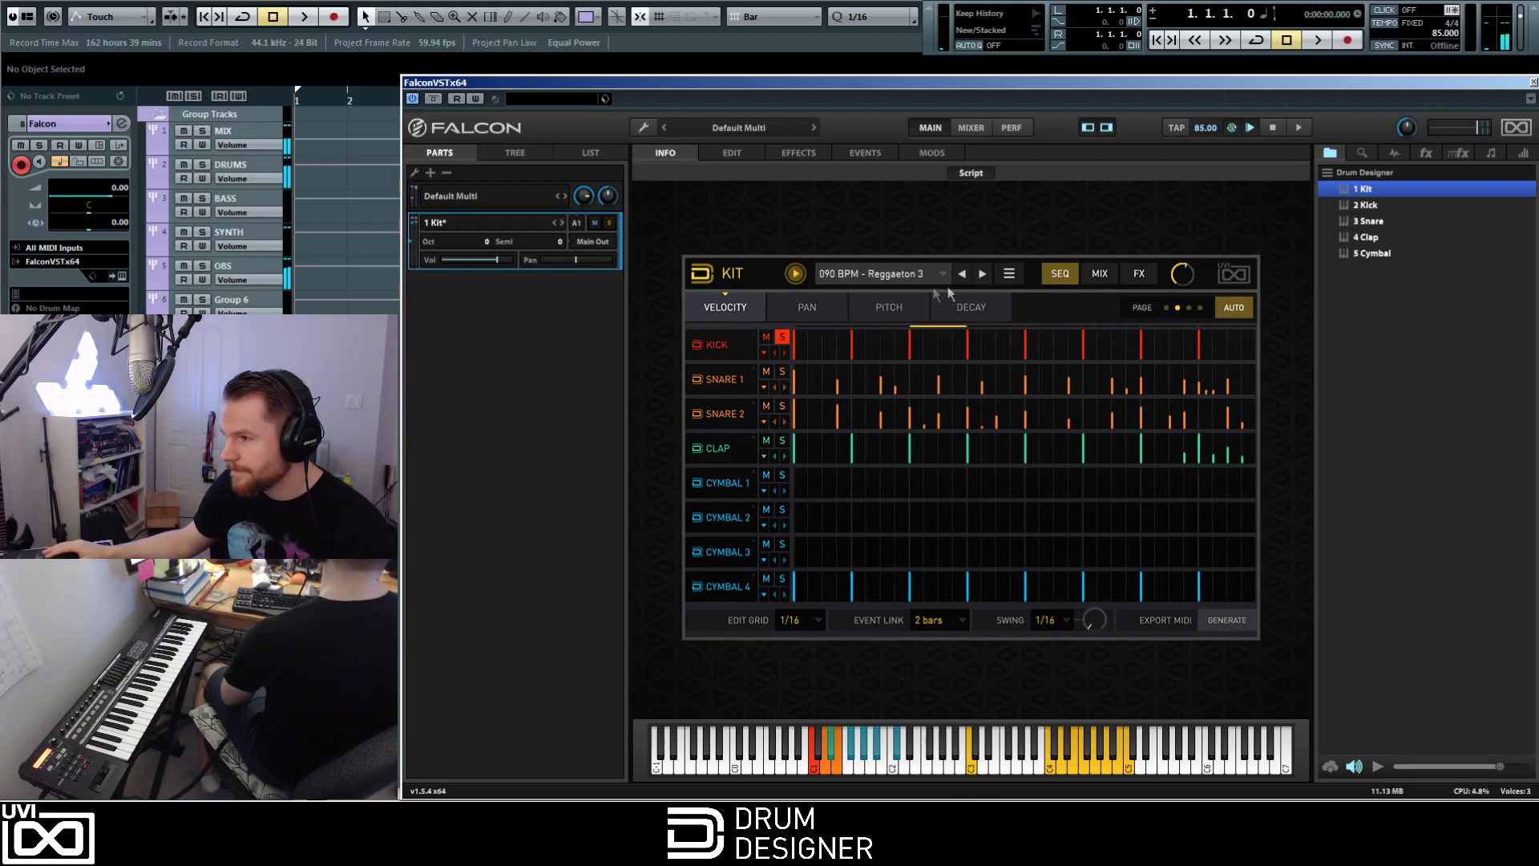
click(705, 350)
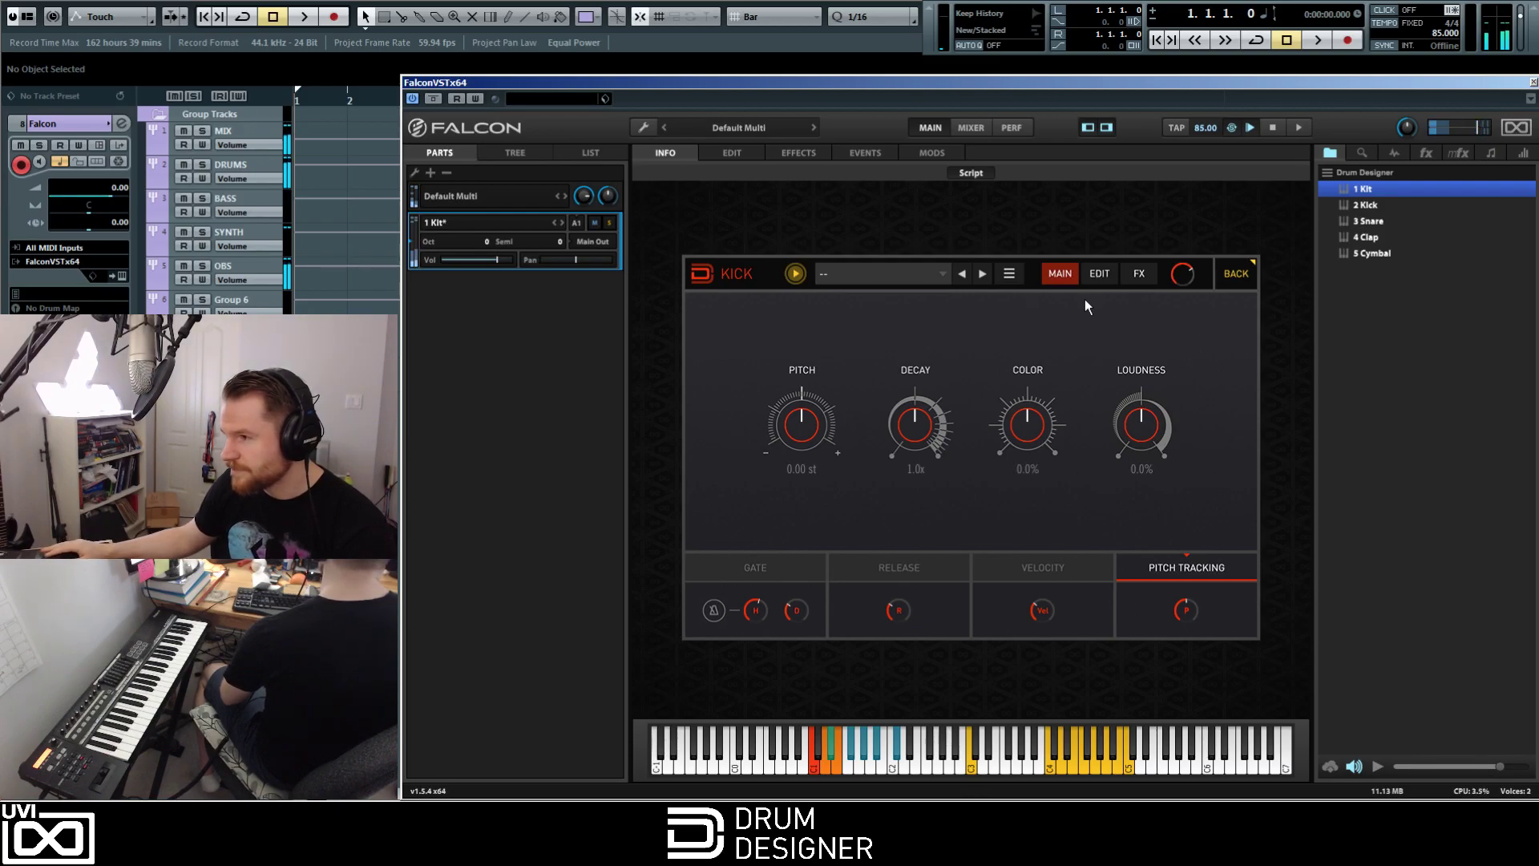
click(1107, 272)
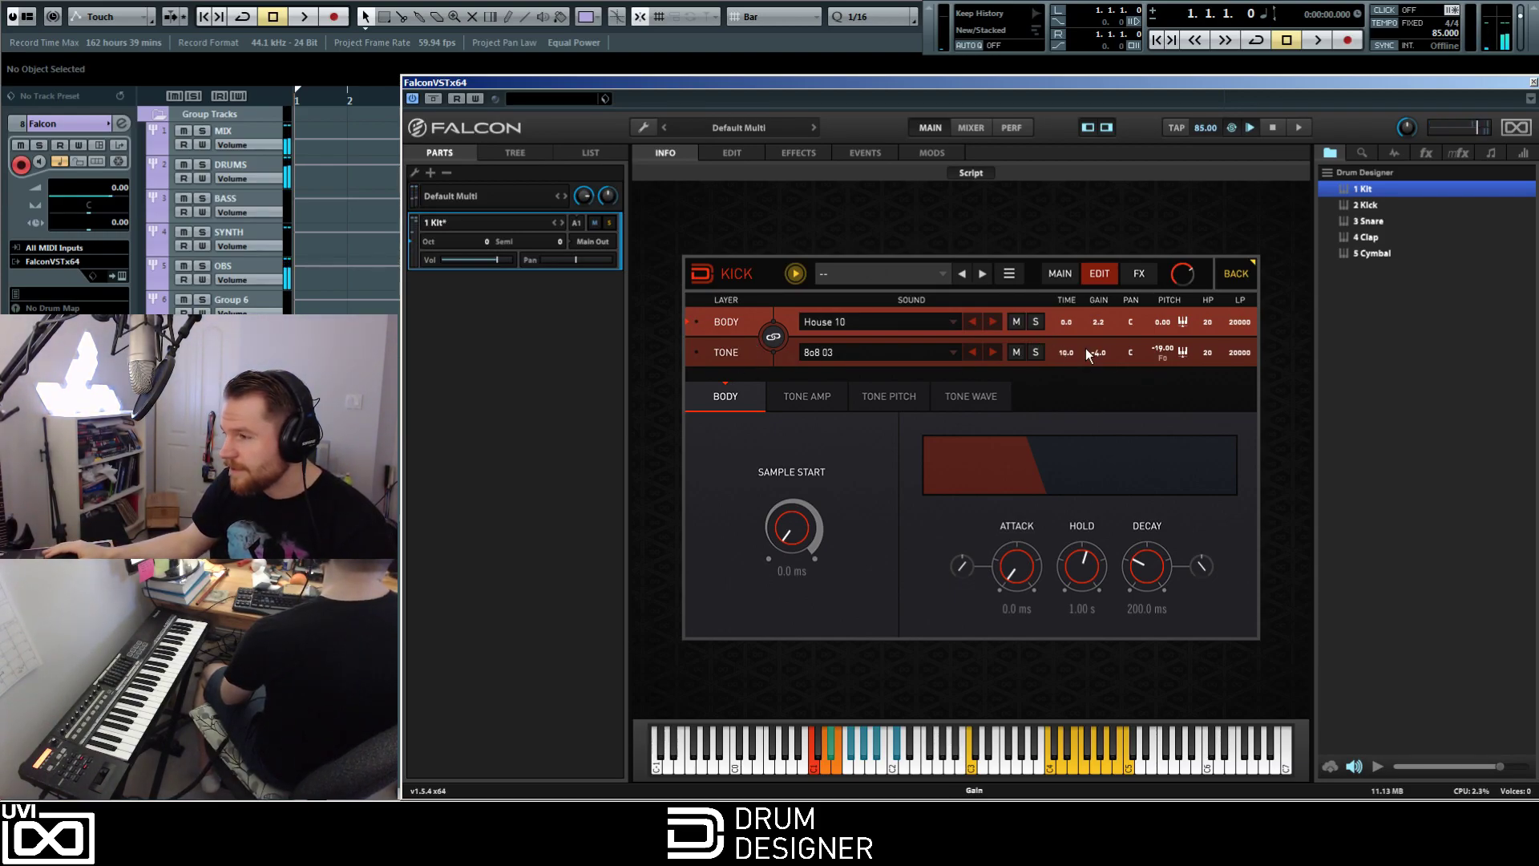
click(872, 323)
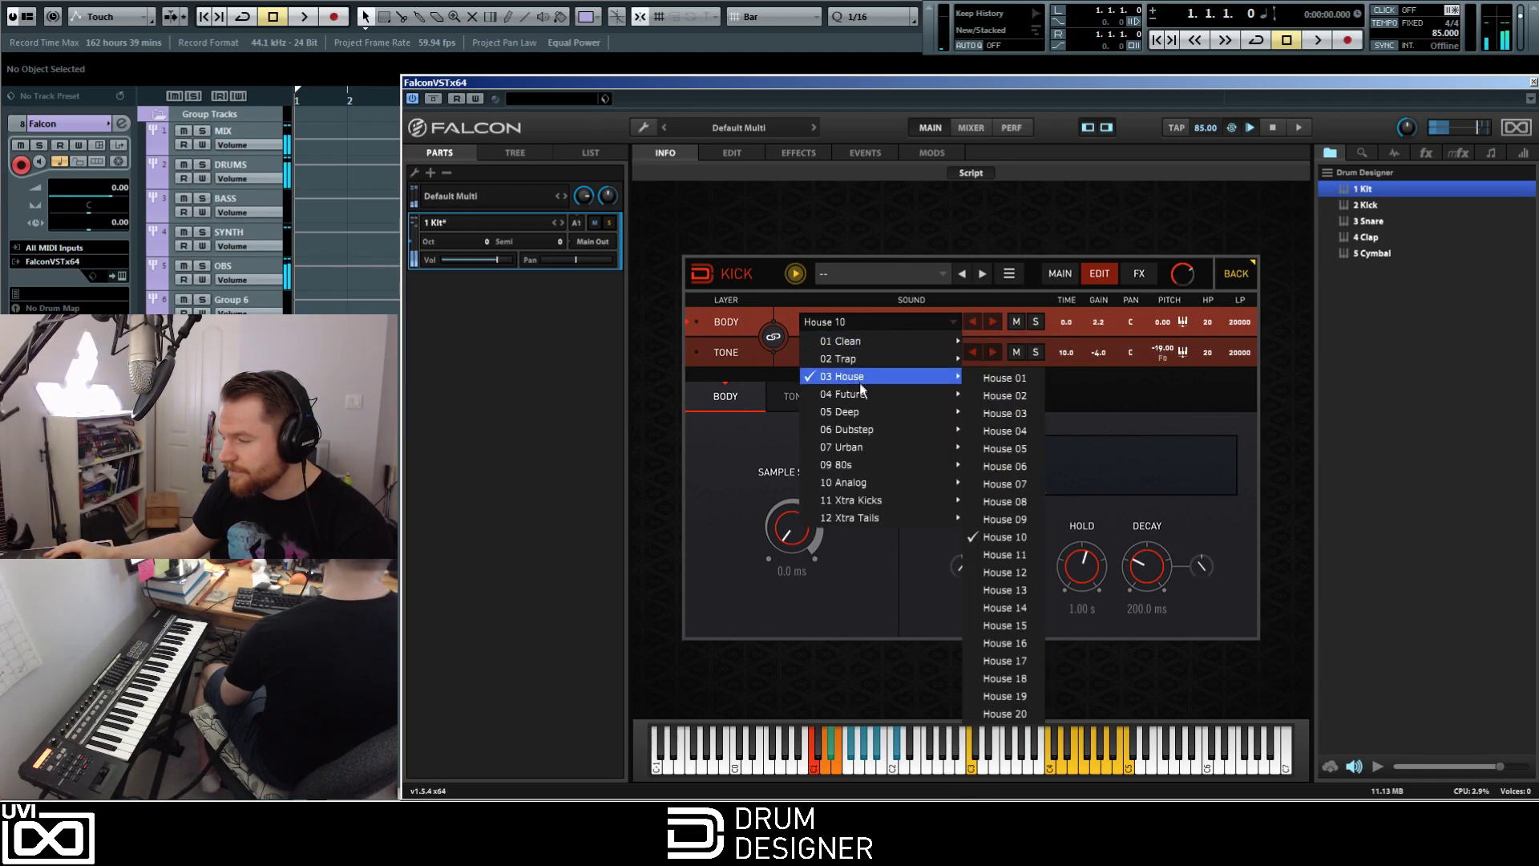
mouse_move(854, 471)
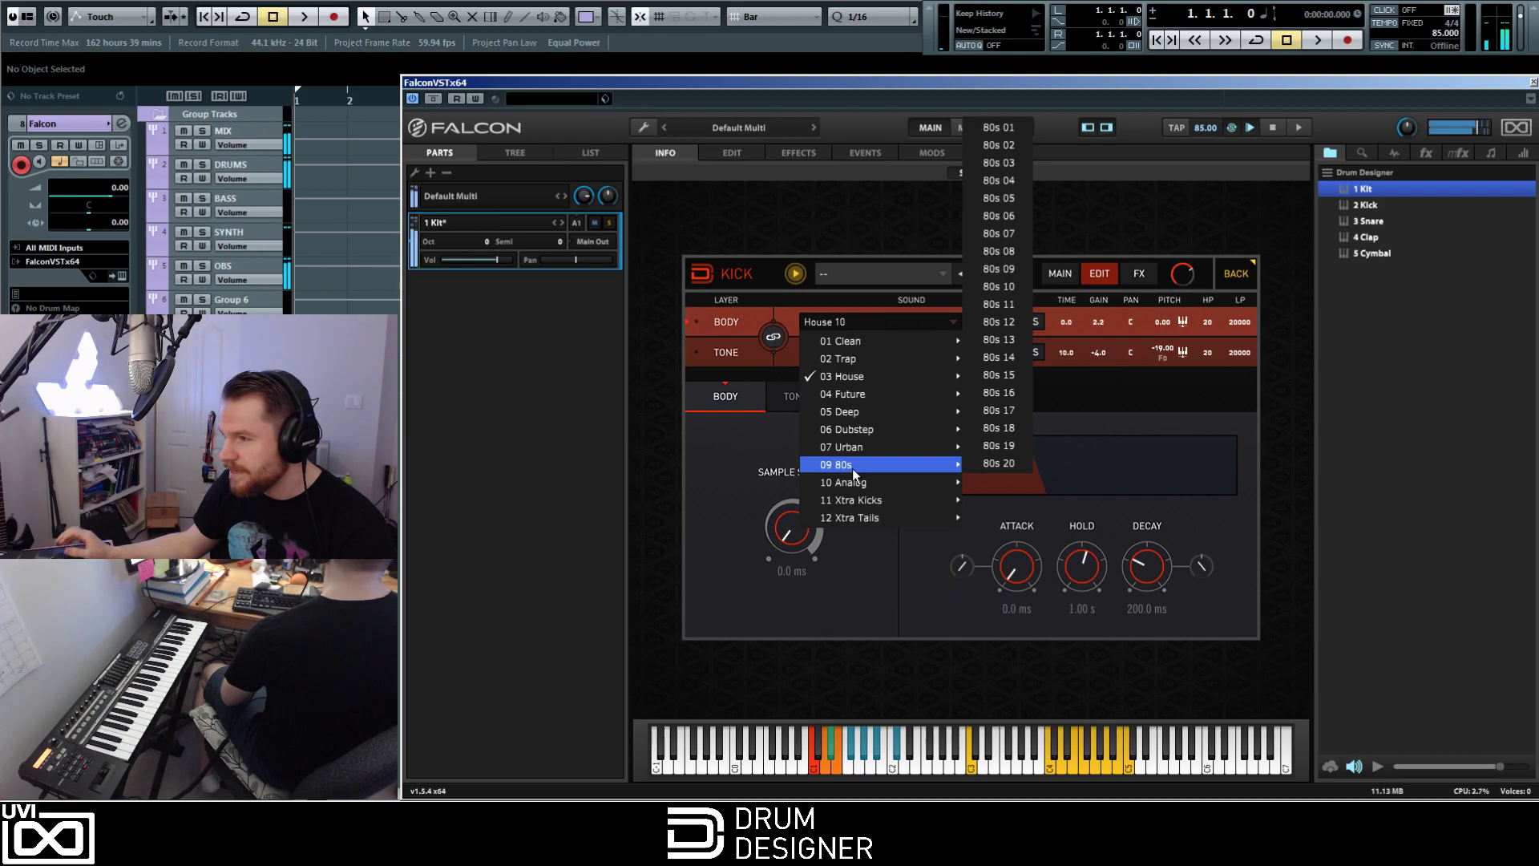
click(1012, 130)
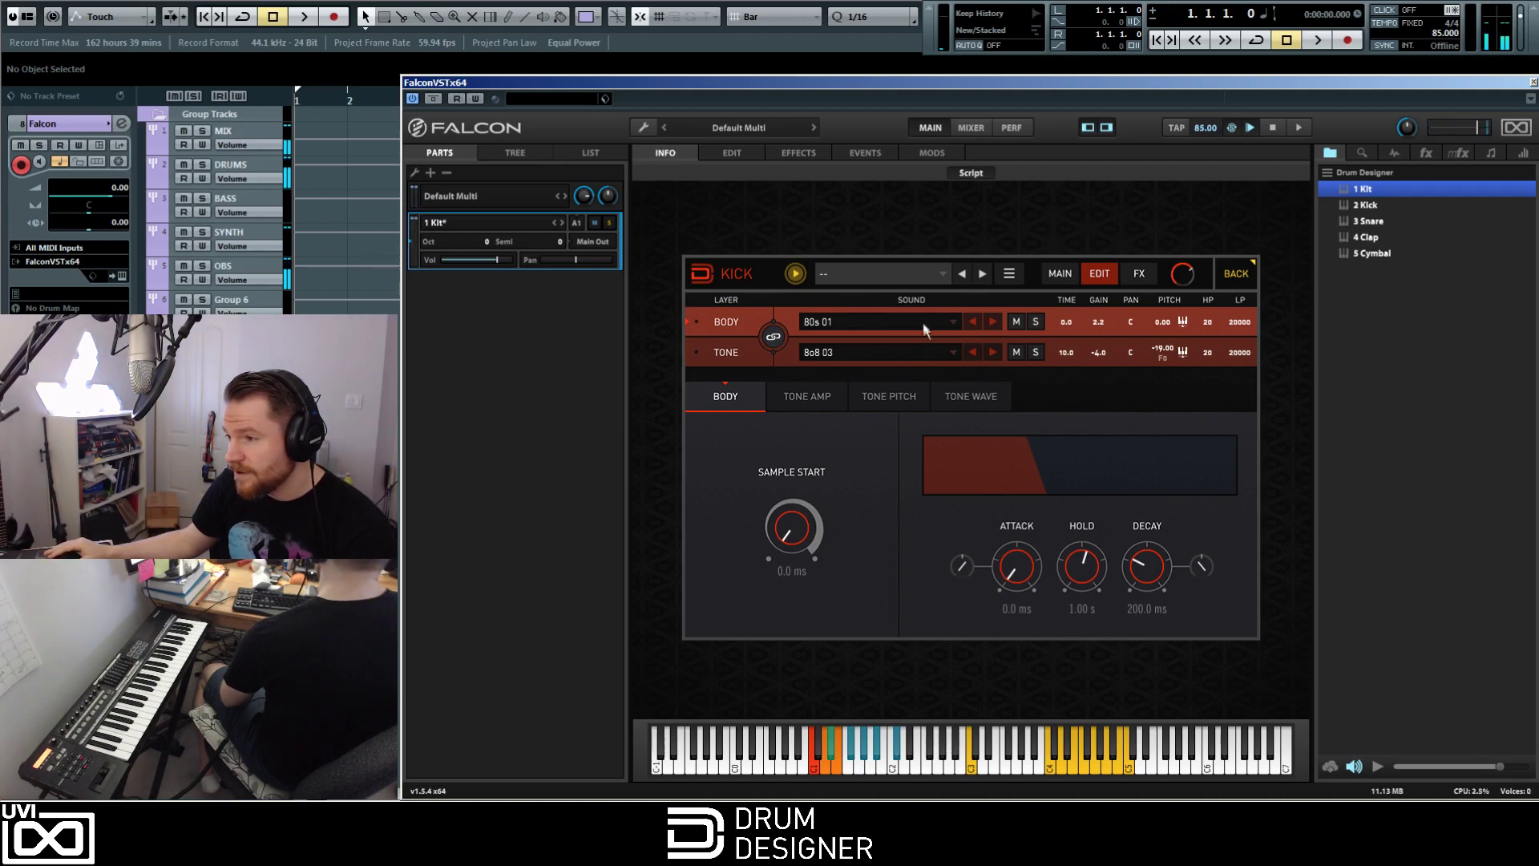
click(994, 322)
Step: Isolate the Kick's Tone layer by muting Body and soloing Tone, and set the Tone sound to 8o8 01
click(1015, 353)
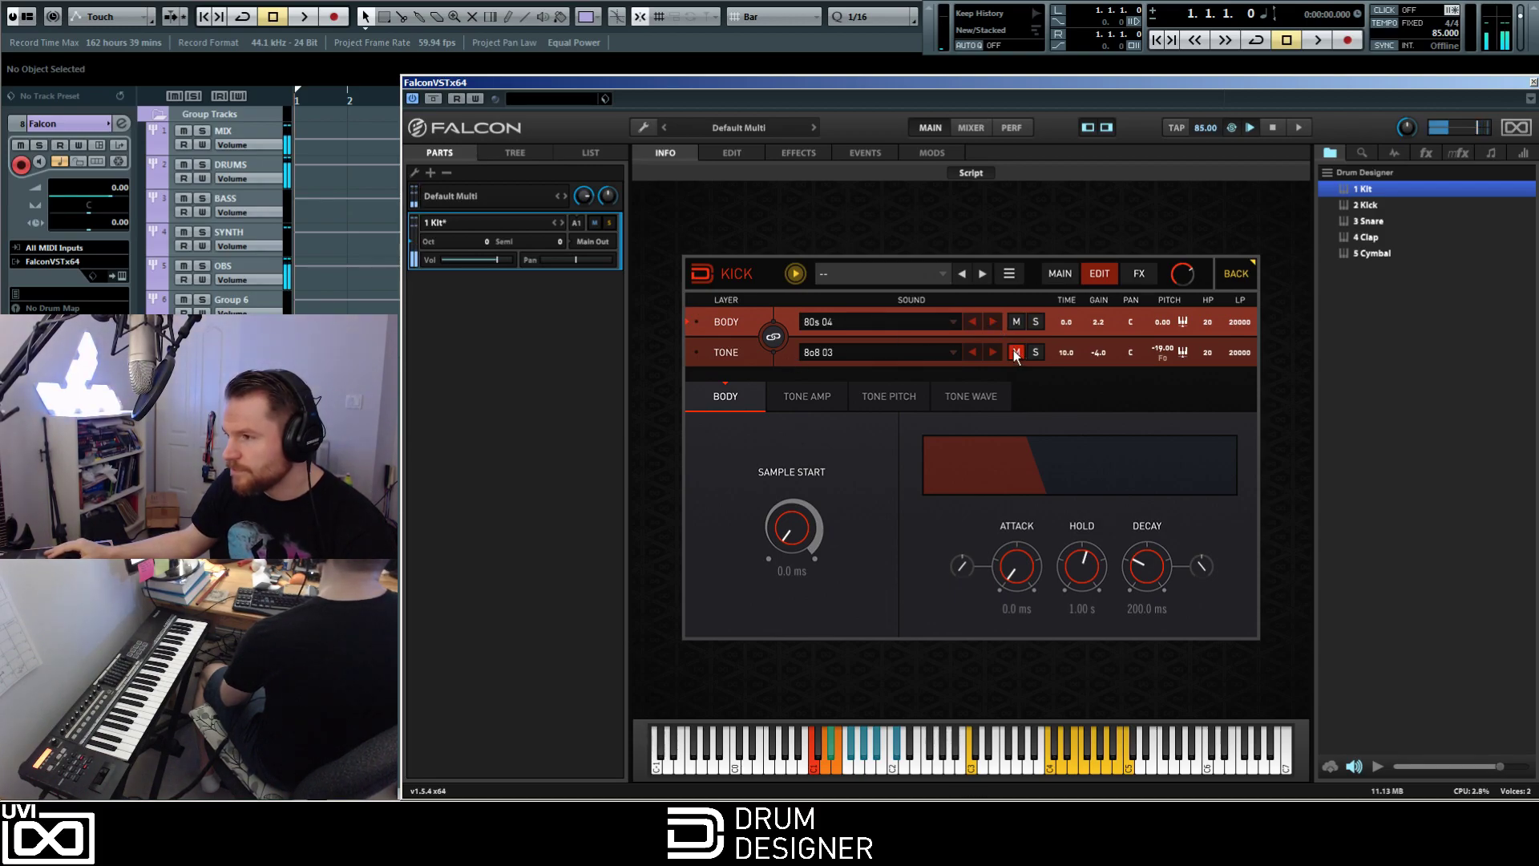
click(1036, 352)
click(1017, 353)
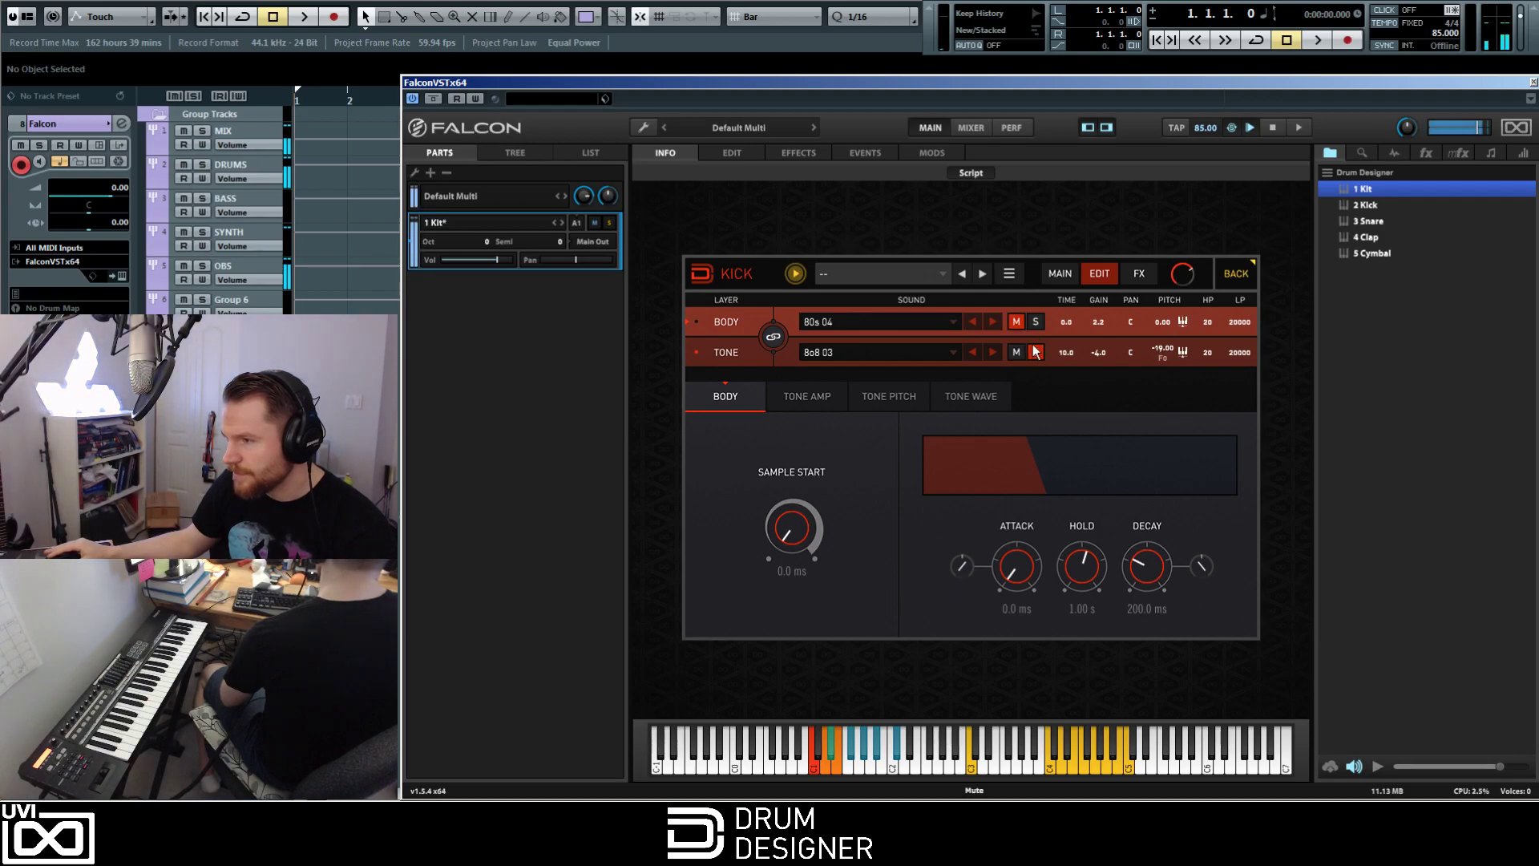
click(952, 352)
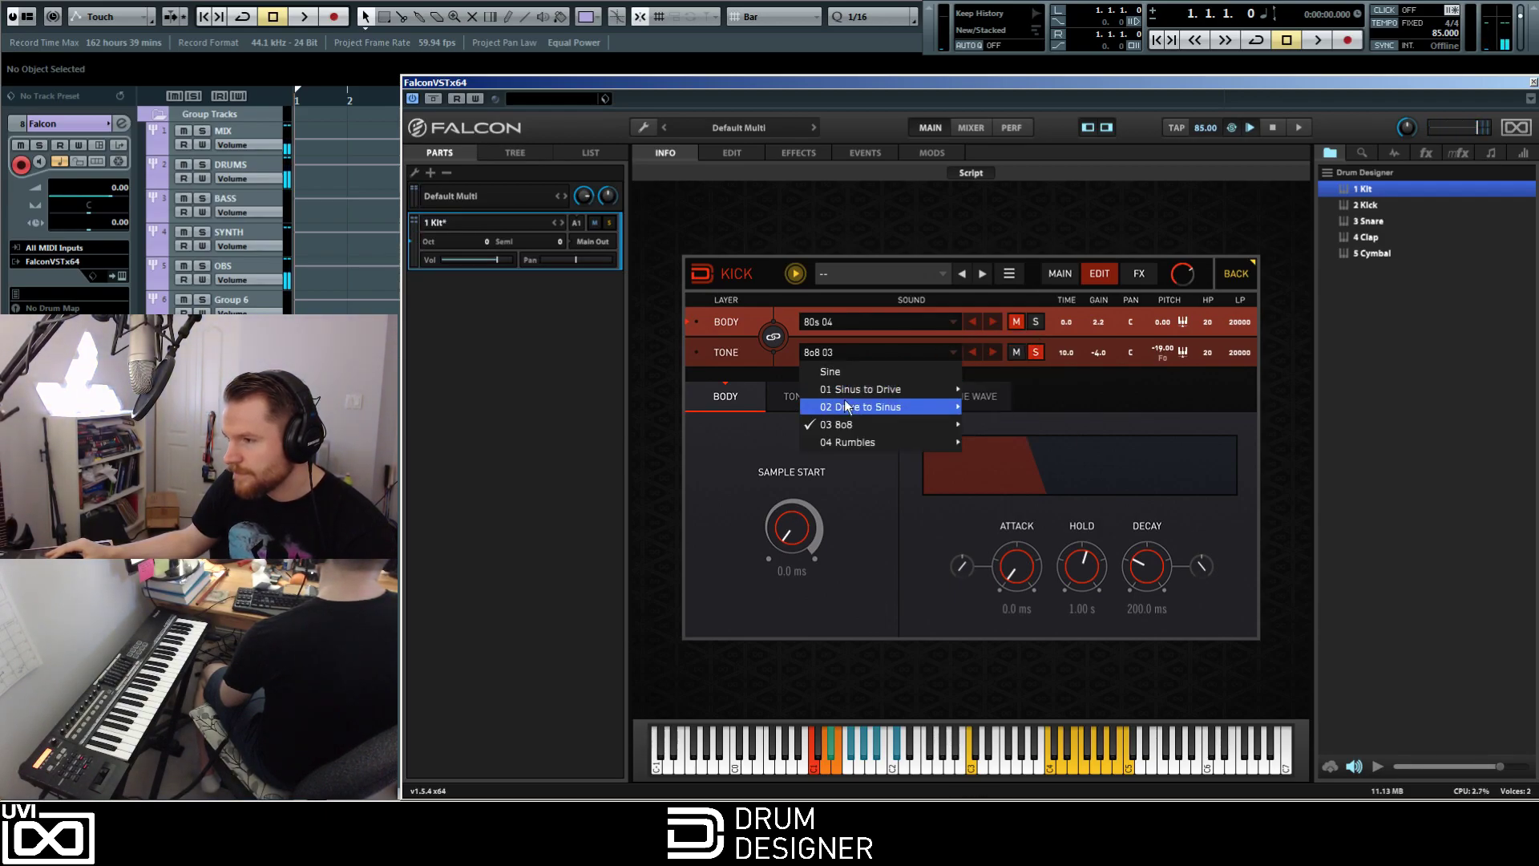
mouse_move(848, 425)
click(1011, 394)
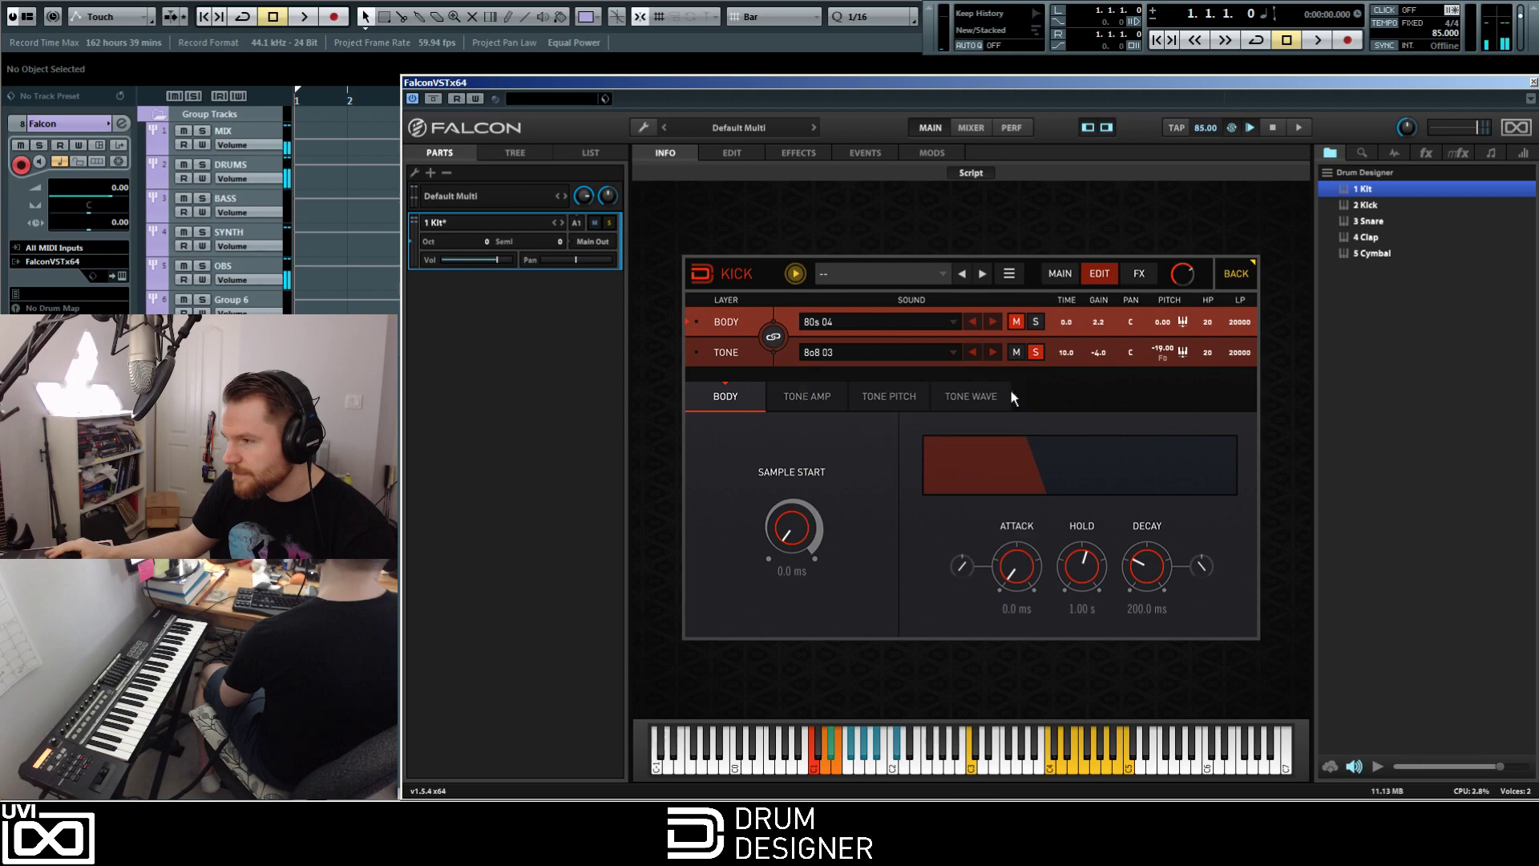
Step: Unmute and solo the Body layer alongside Tone, and advance the Tone sound through the 8o8 sounds to 8o8 08
click(1017, 322)
click(1035, 322)
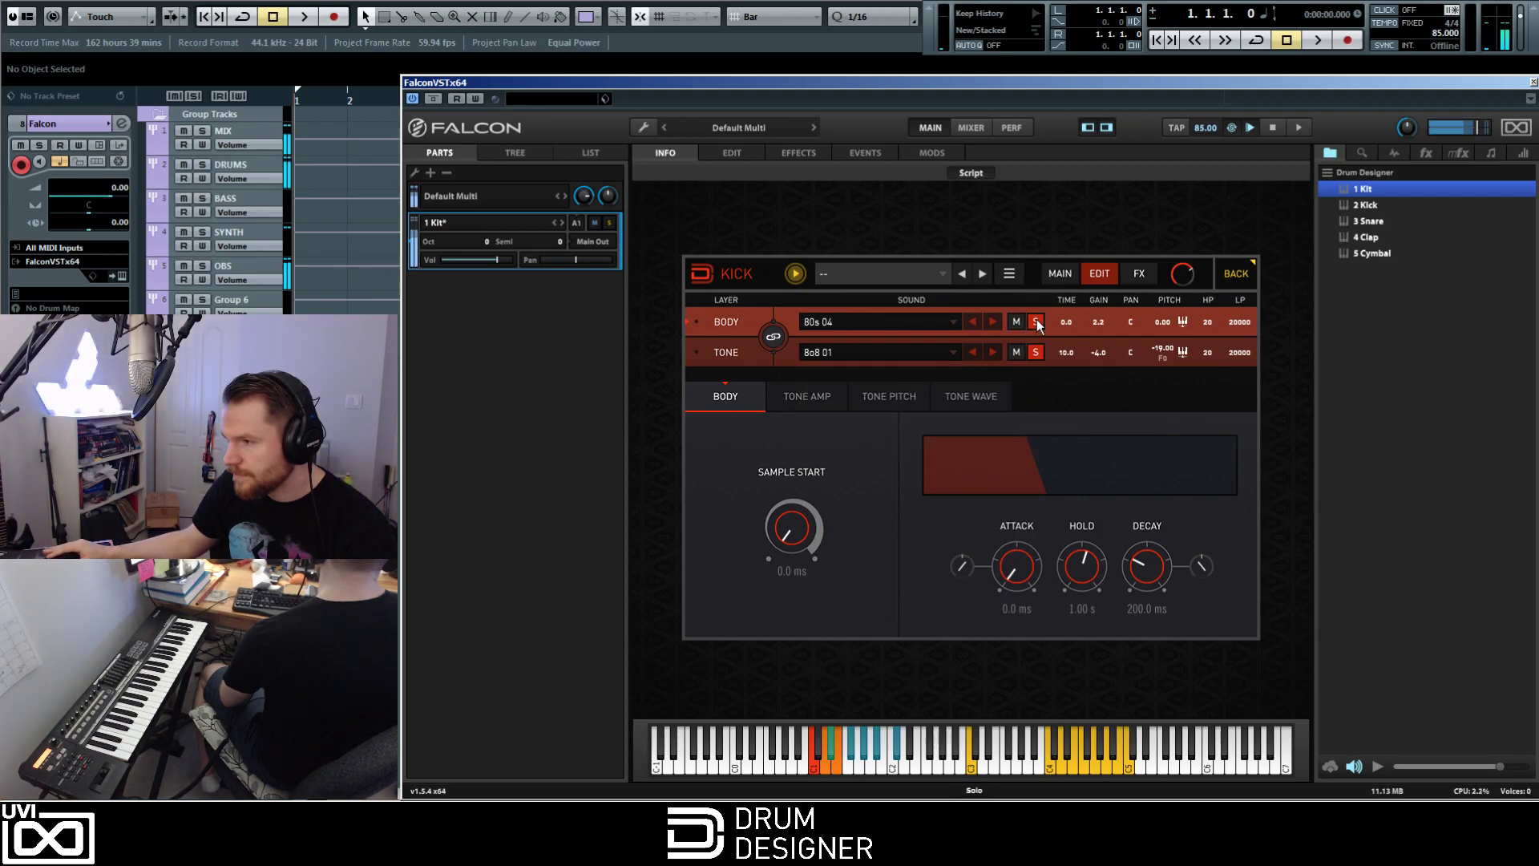
click(994, 353)
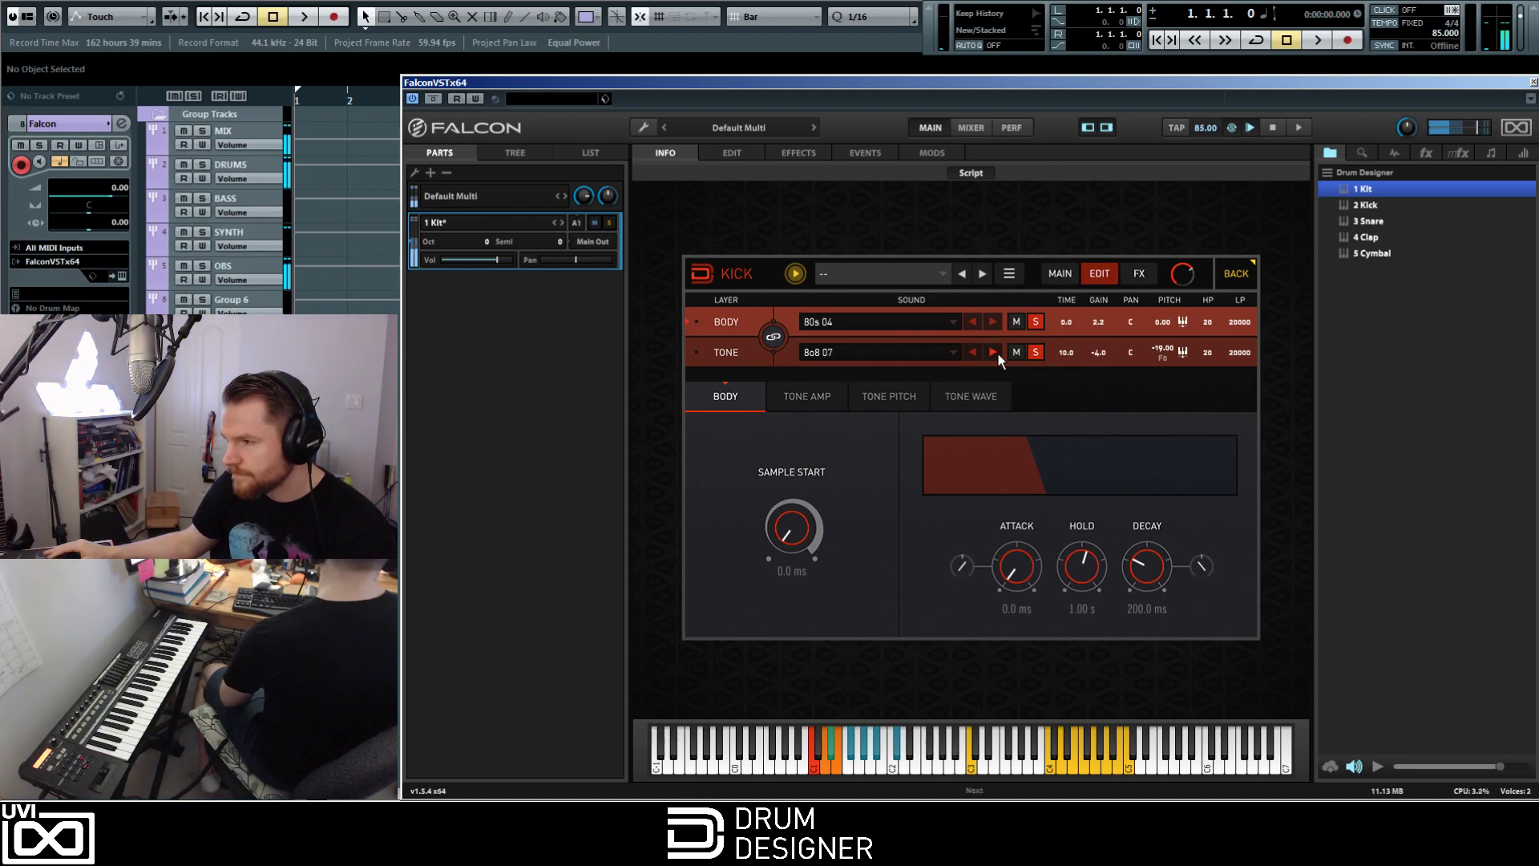
Step: Set the Tone sound to Dense Rumble 02 and the Body sound to 80s 07, and clear the solo on both layers
click(834, 350)
mouse_move(854, 441)
mouse_move(998, 440)
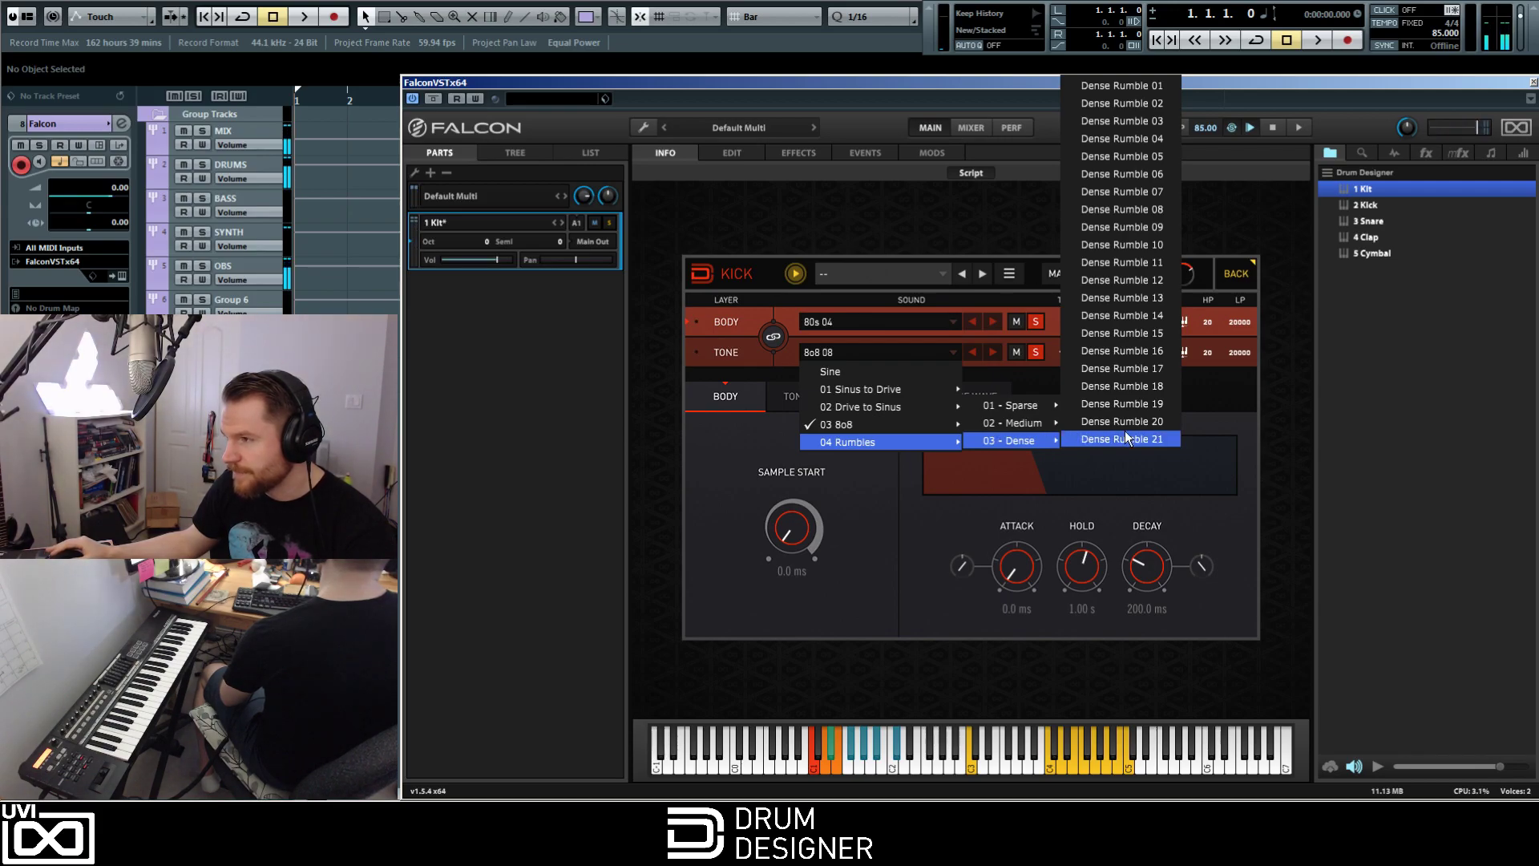
click(1120, 86)
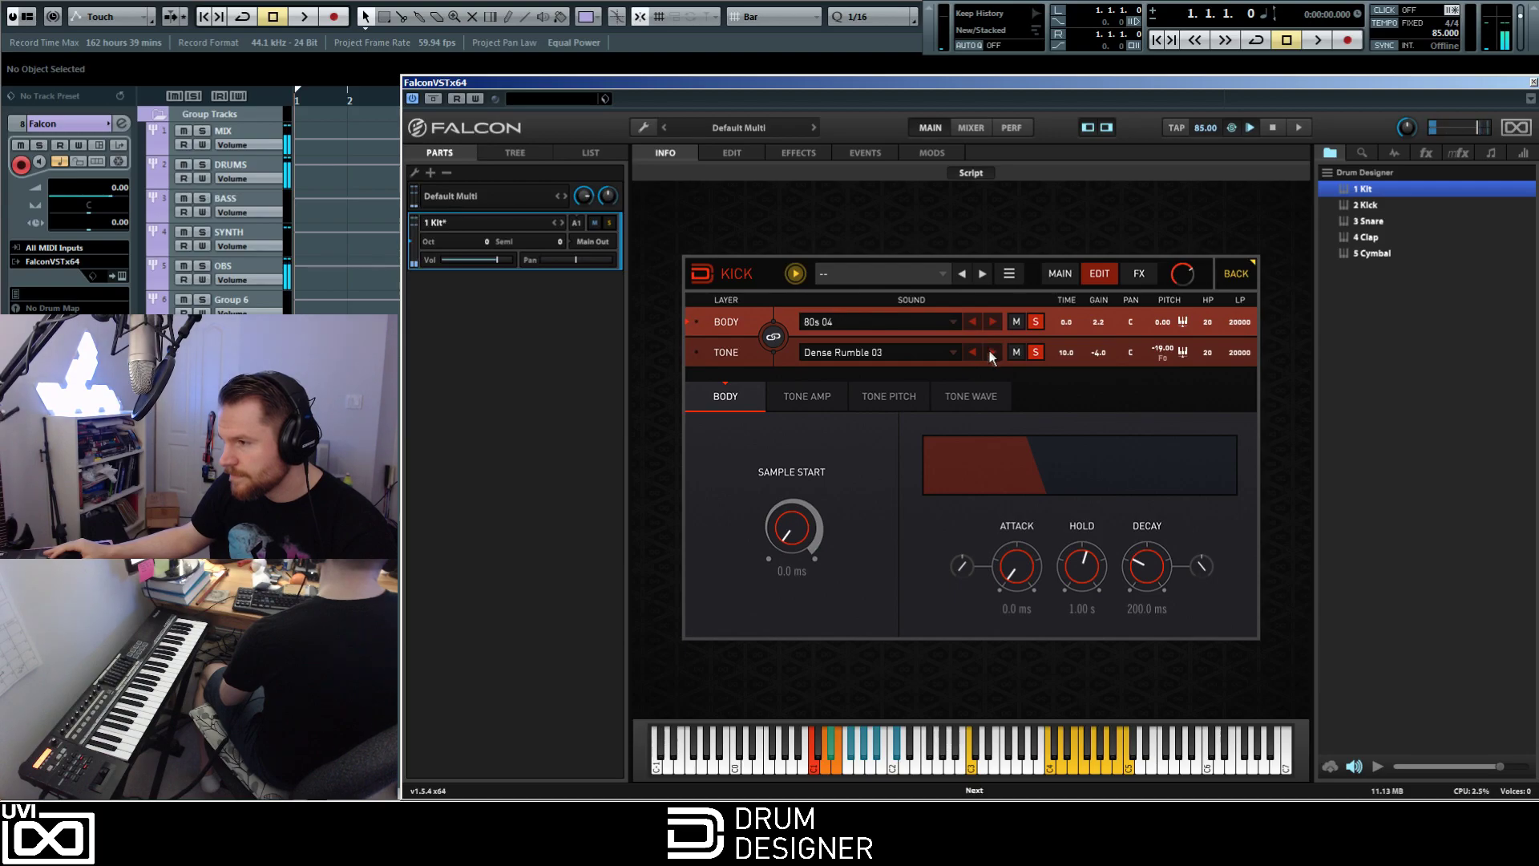
click(1035, 321)
click(1035, 352)
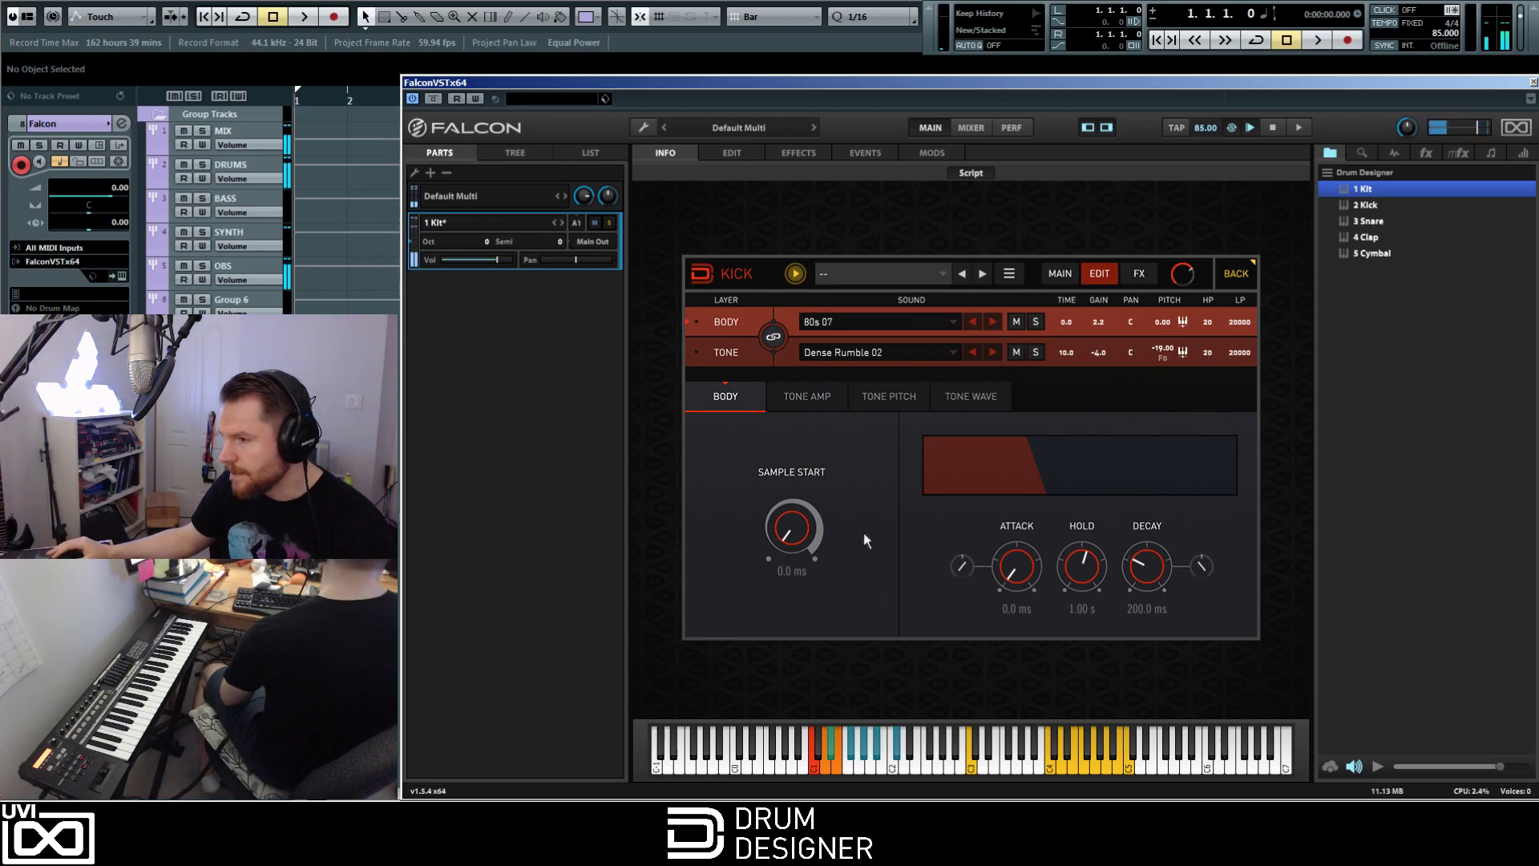
Step: Review the Kick's Tone Amp, Tone Pitch, Tone Wave and Body envelope settings
click(834, 396)
click(894, 397)
click(968, 397)
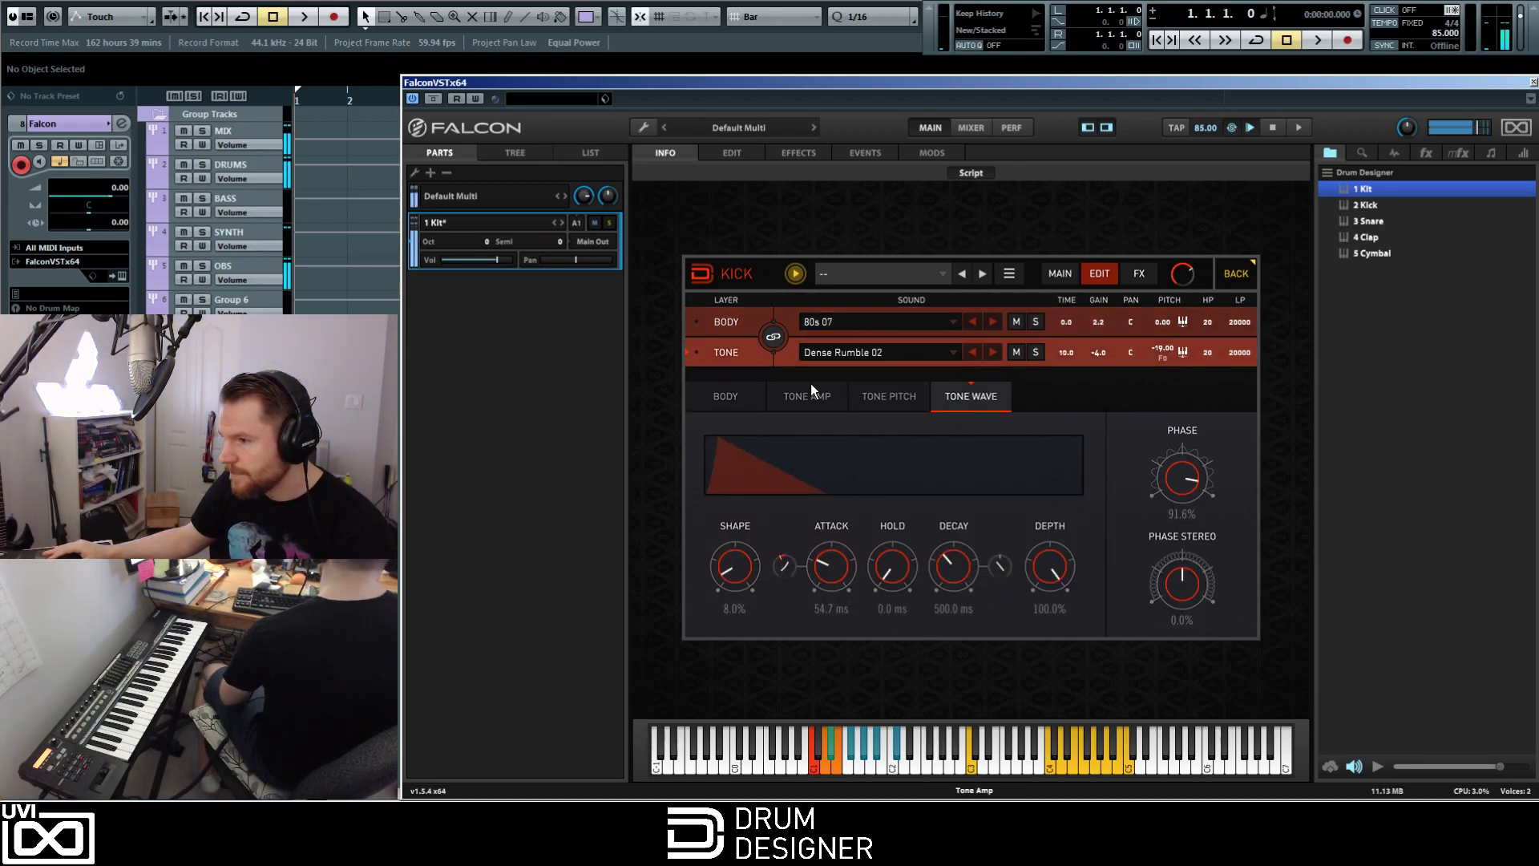
click(878, 398)
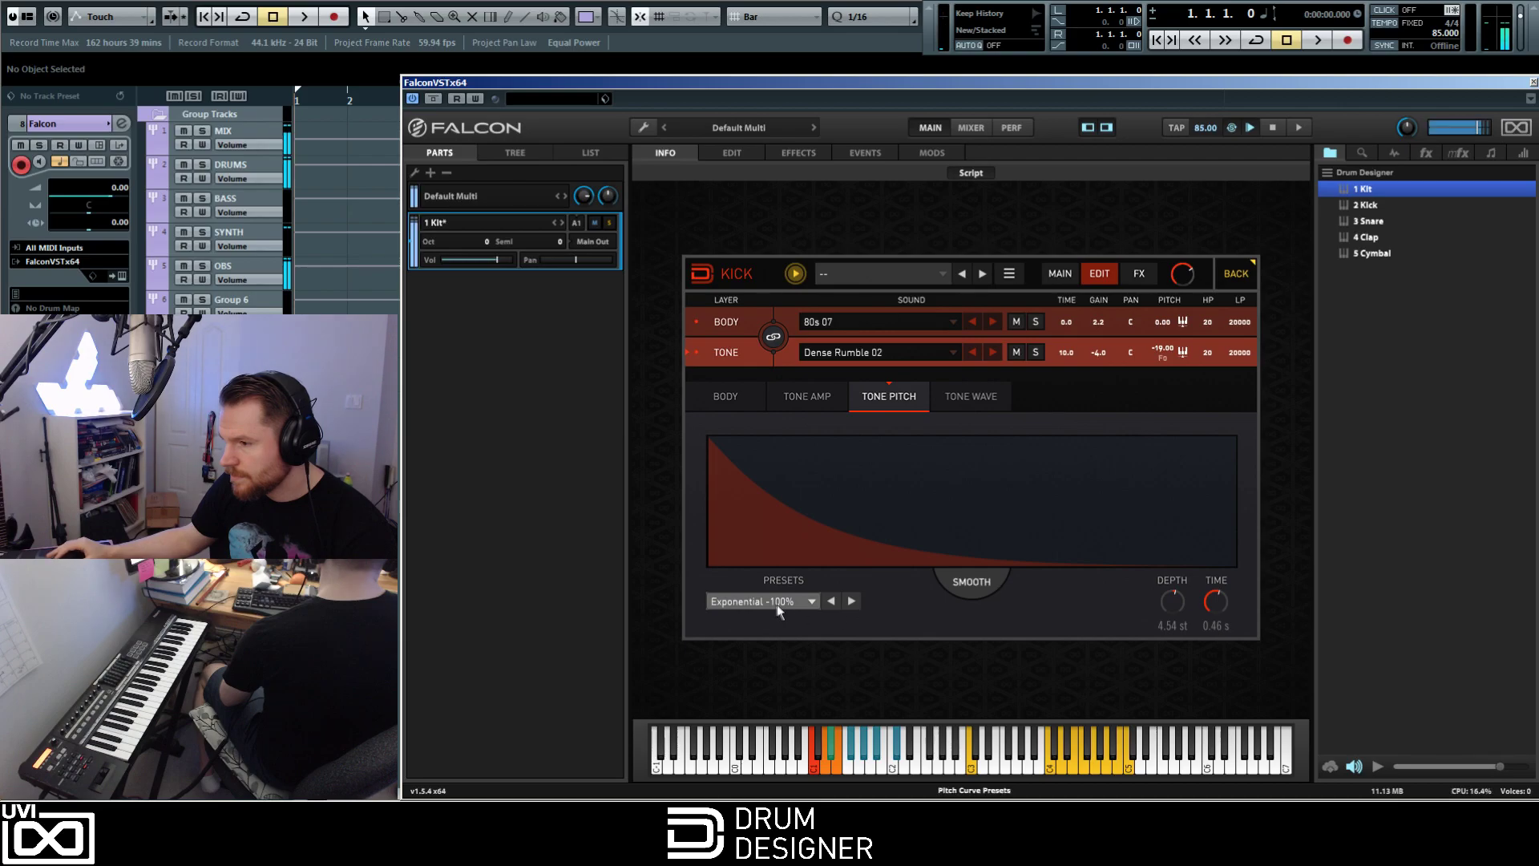
click(806, 394)
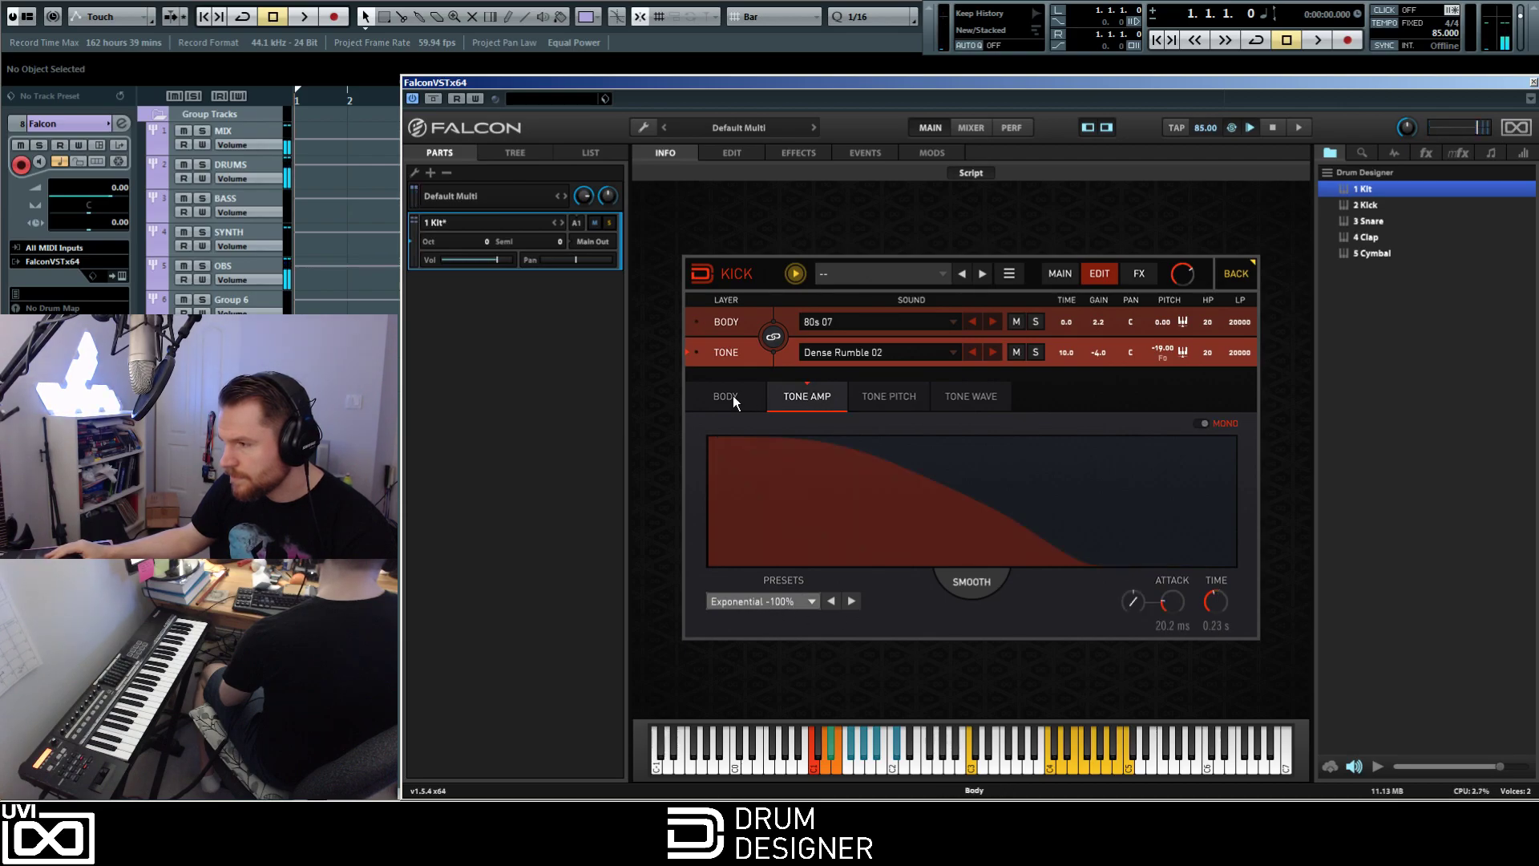
click(733, 396)
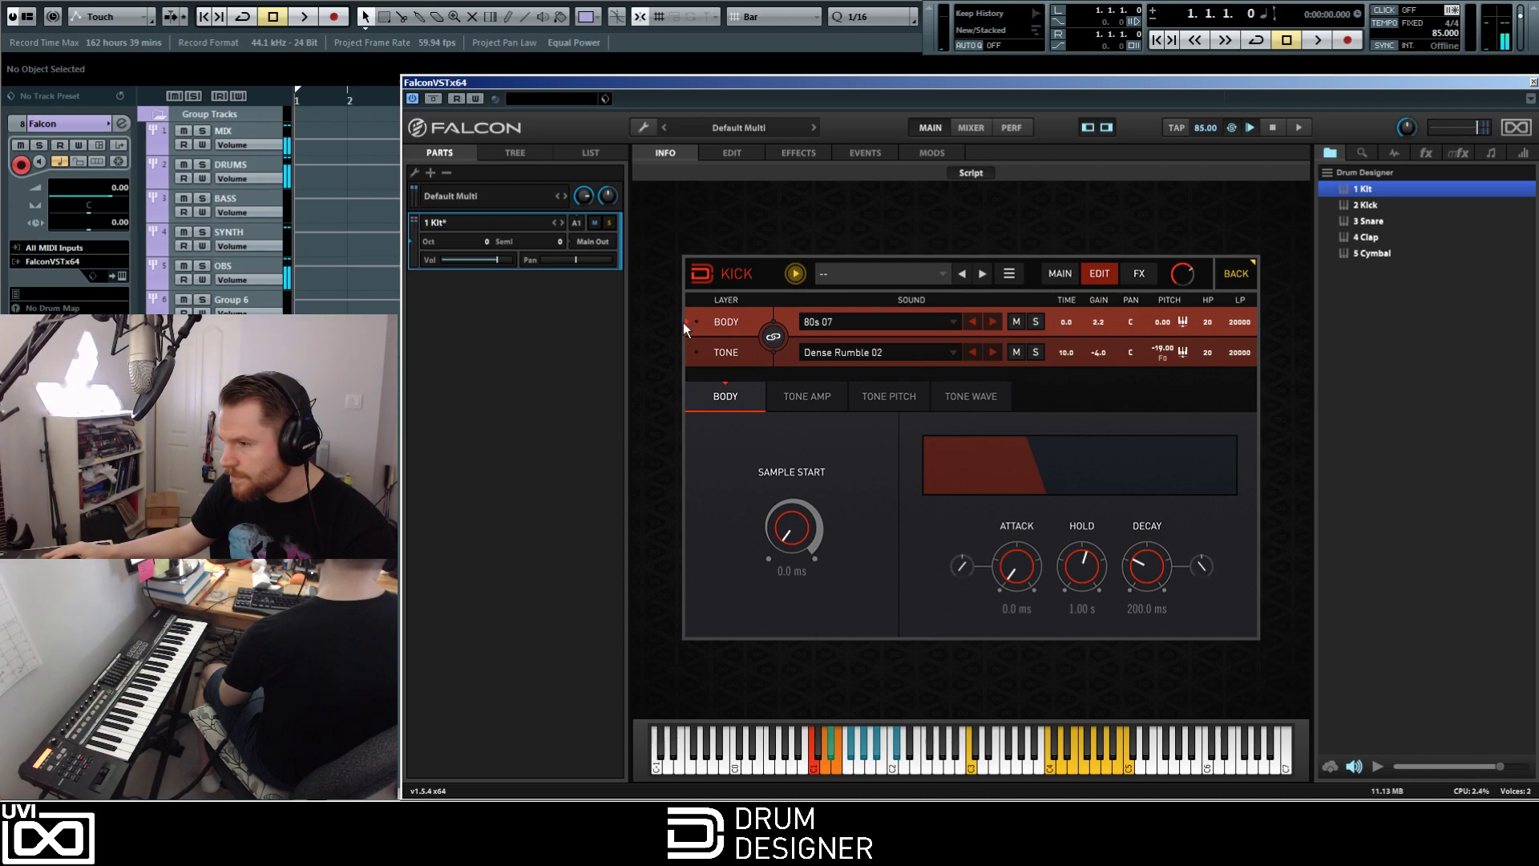
Step: Return to the kit sequencer with the Kick unsoloed and set the project tempo to 90 BPM
click(782, 299)
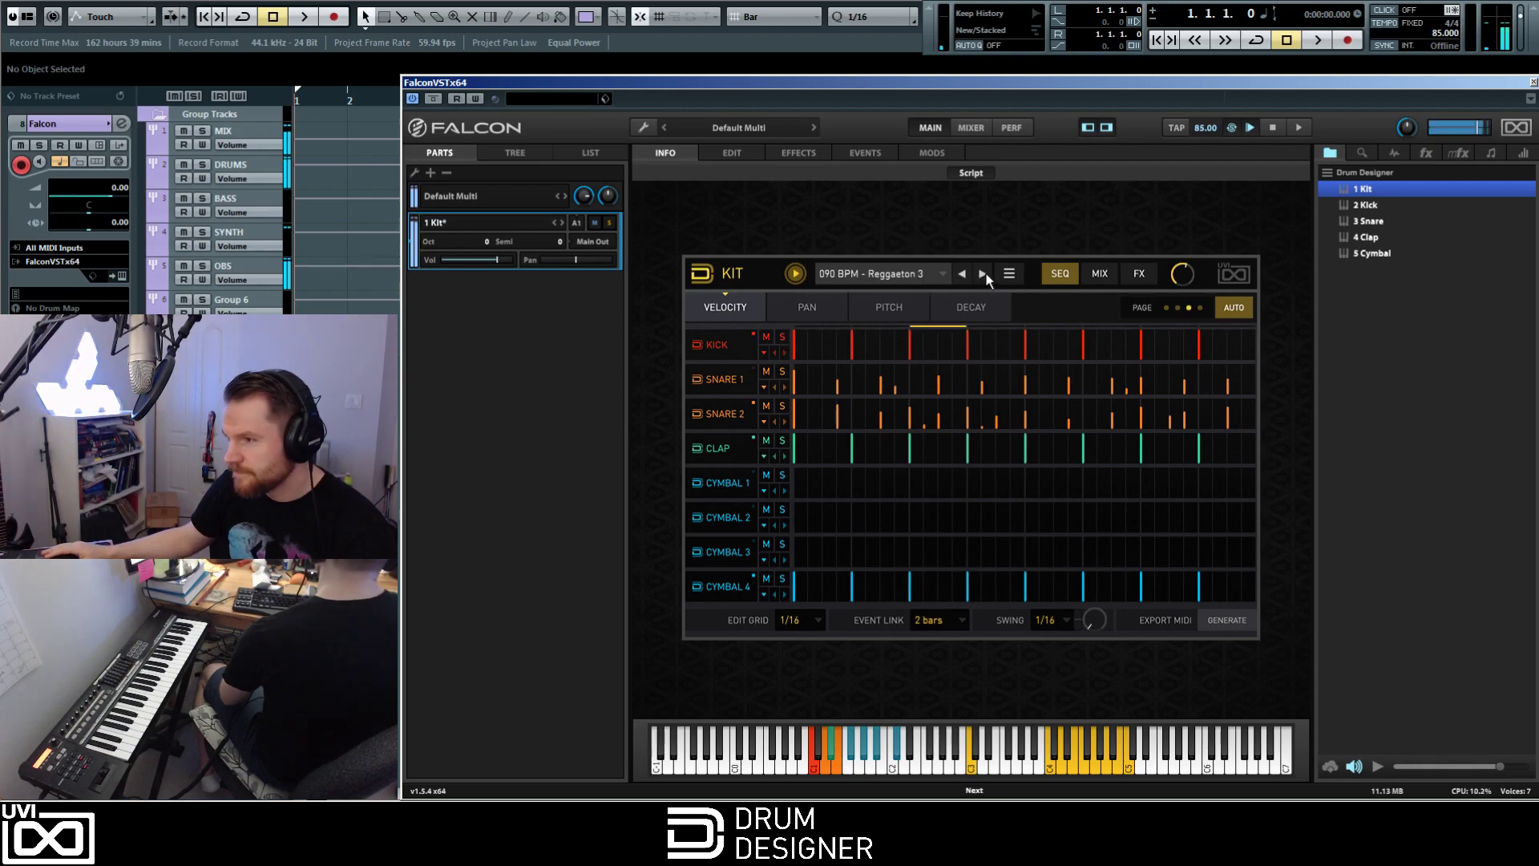
text(90)
key(Return)
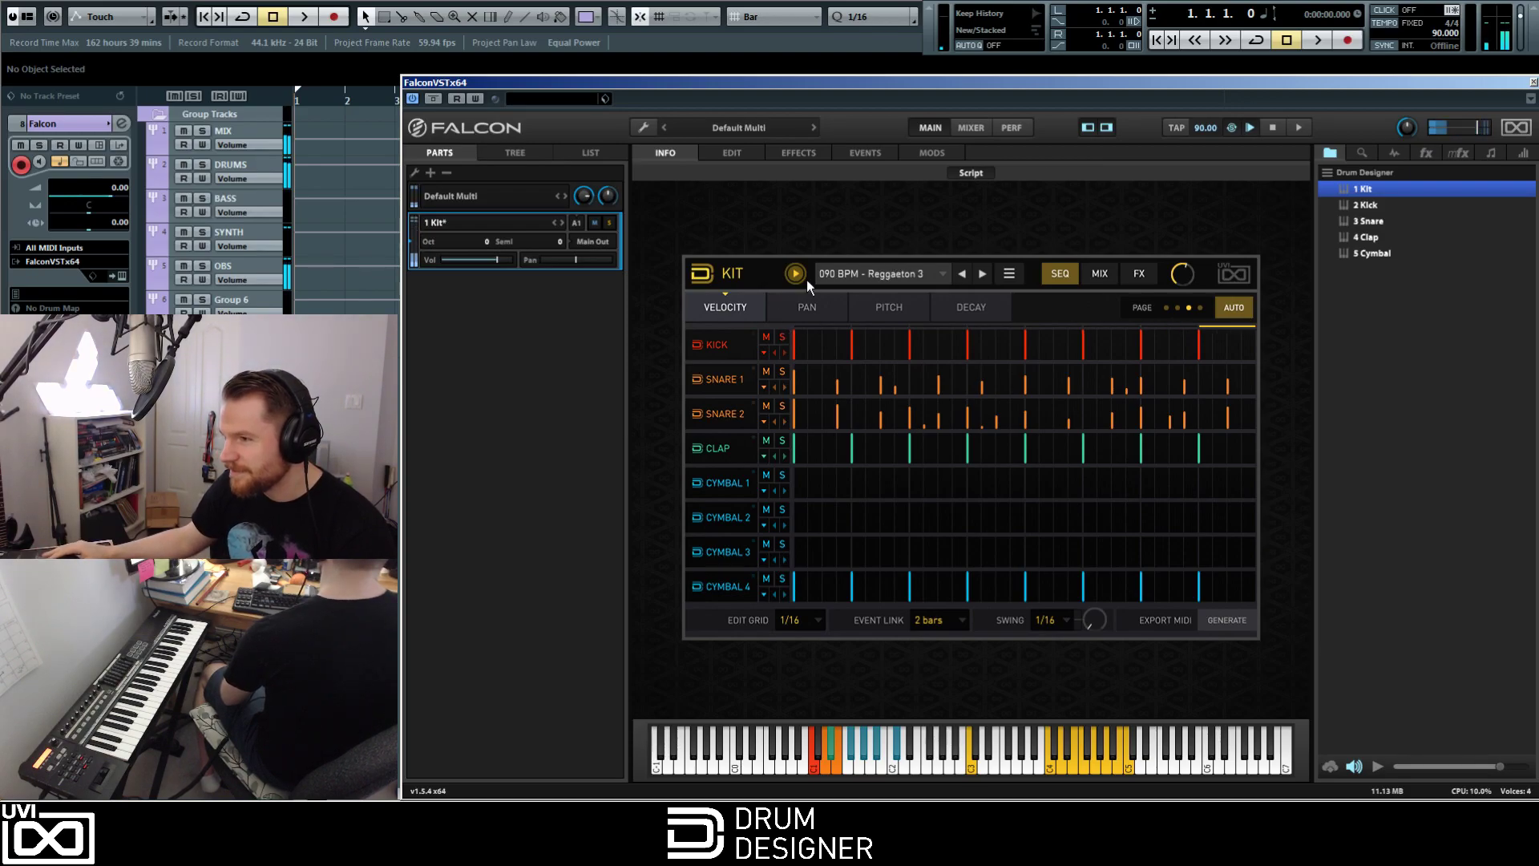
Step: Audition the kit presets 095 BPM - Savane and 095 BPM - Yankee Mummy, and load 105 BPM - Tombola from 07 Moombahton
click(985, 274)
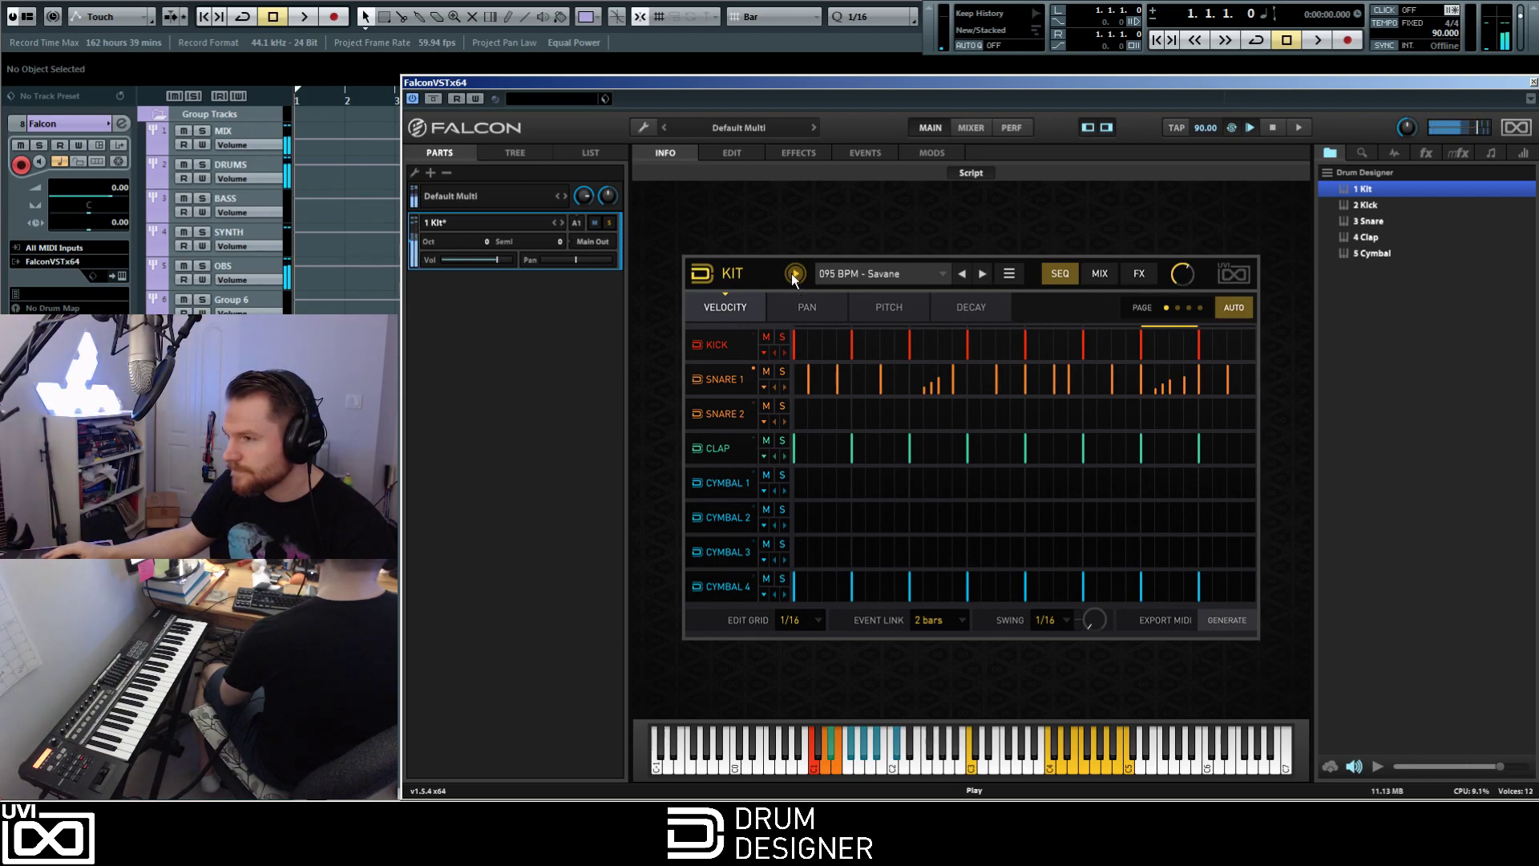
click(981, 274)
click(873, 279)
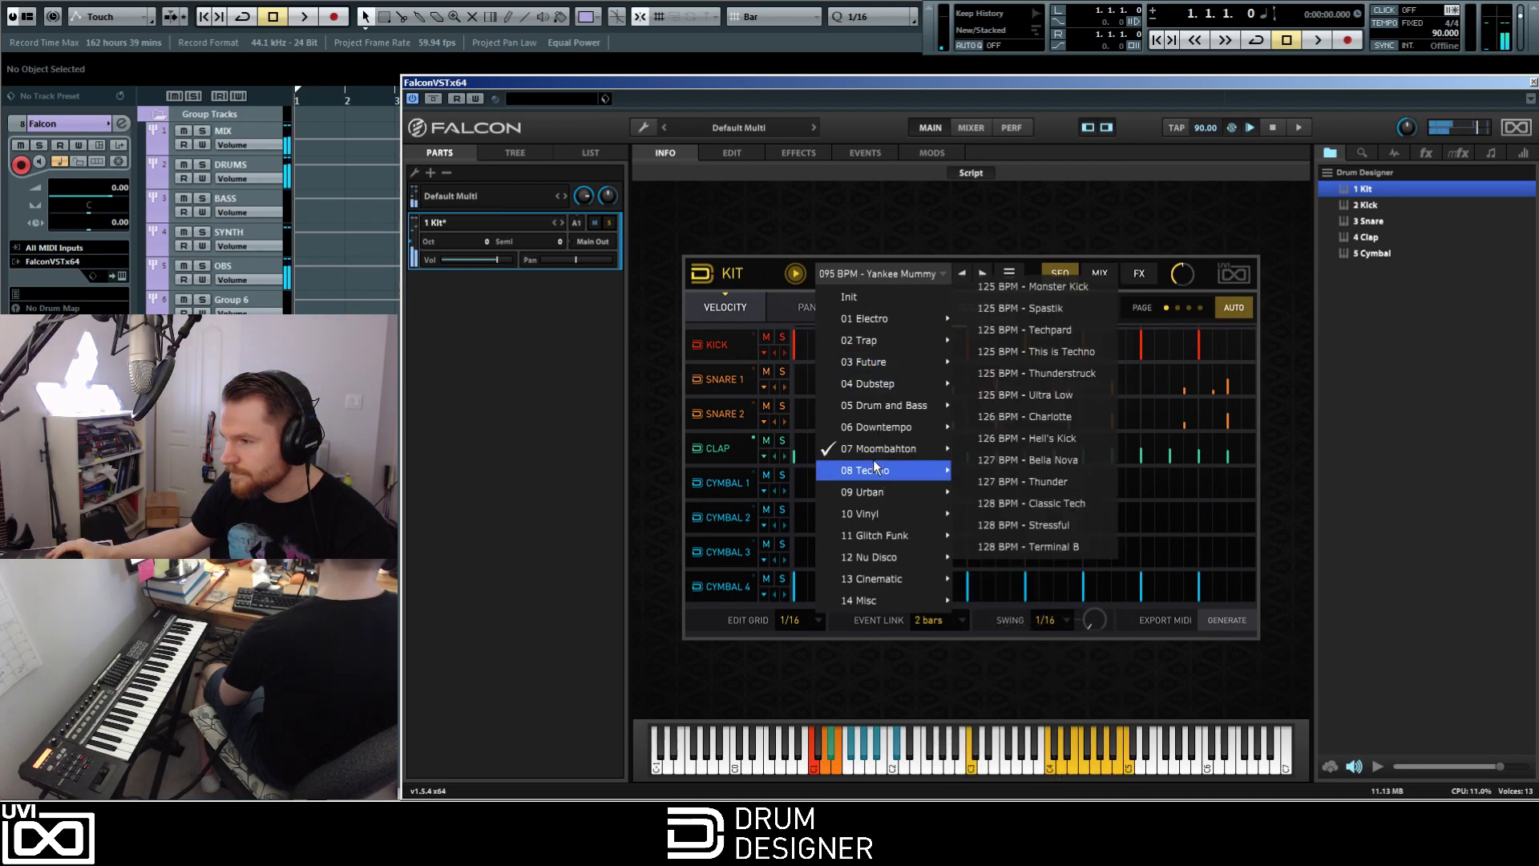
mouse_move(881, 457)
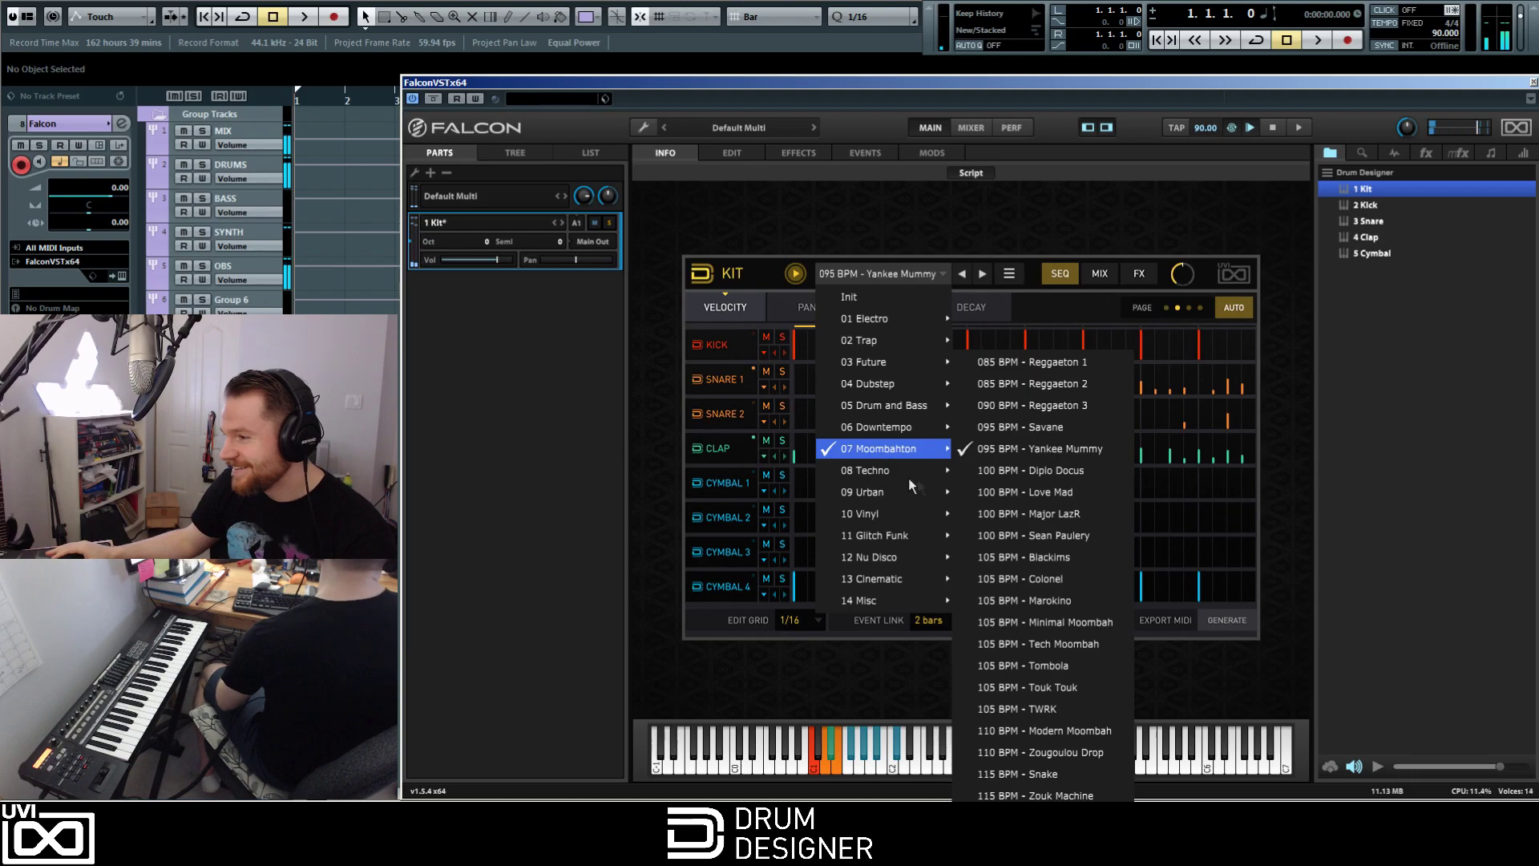
click(1042, 665)
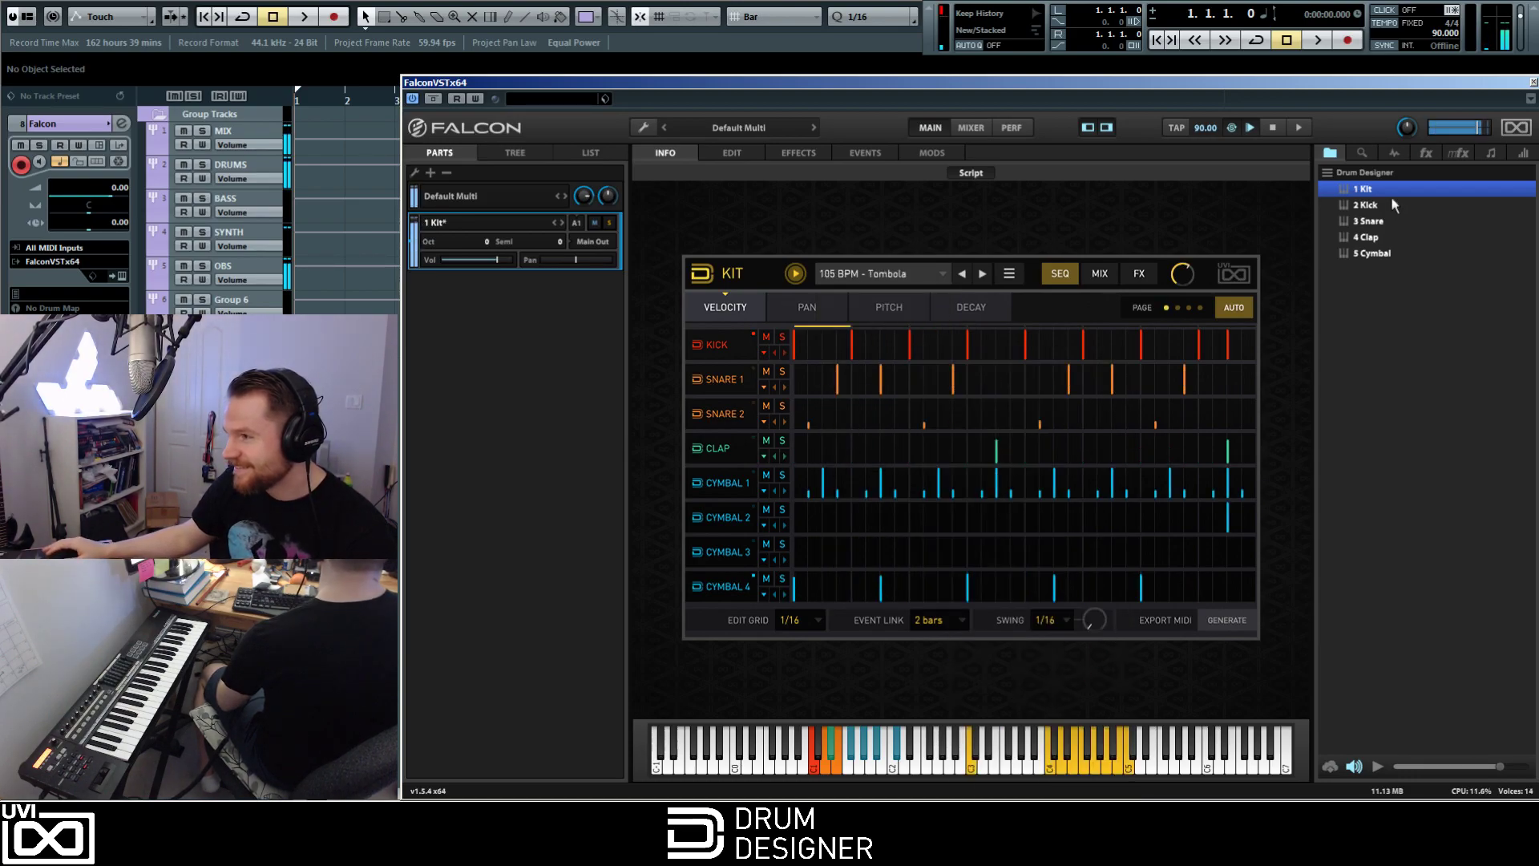
Step: Set the project tempo to 105 BPM, audition the Tombola pattern and stop its playback
double_click(1441, 33)
text(105)
key(Return)
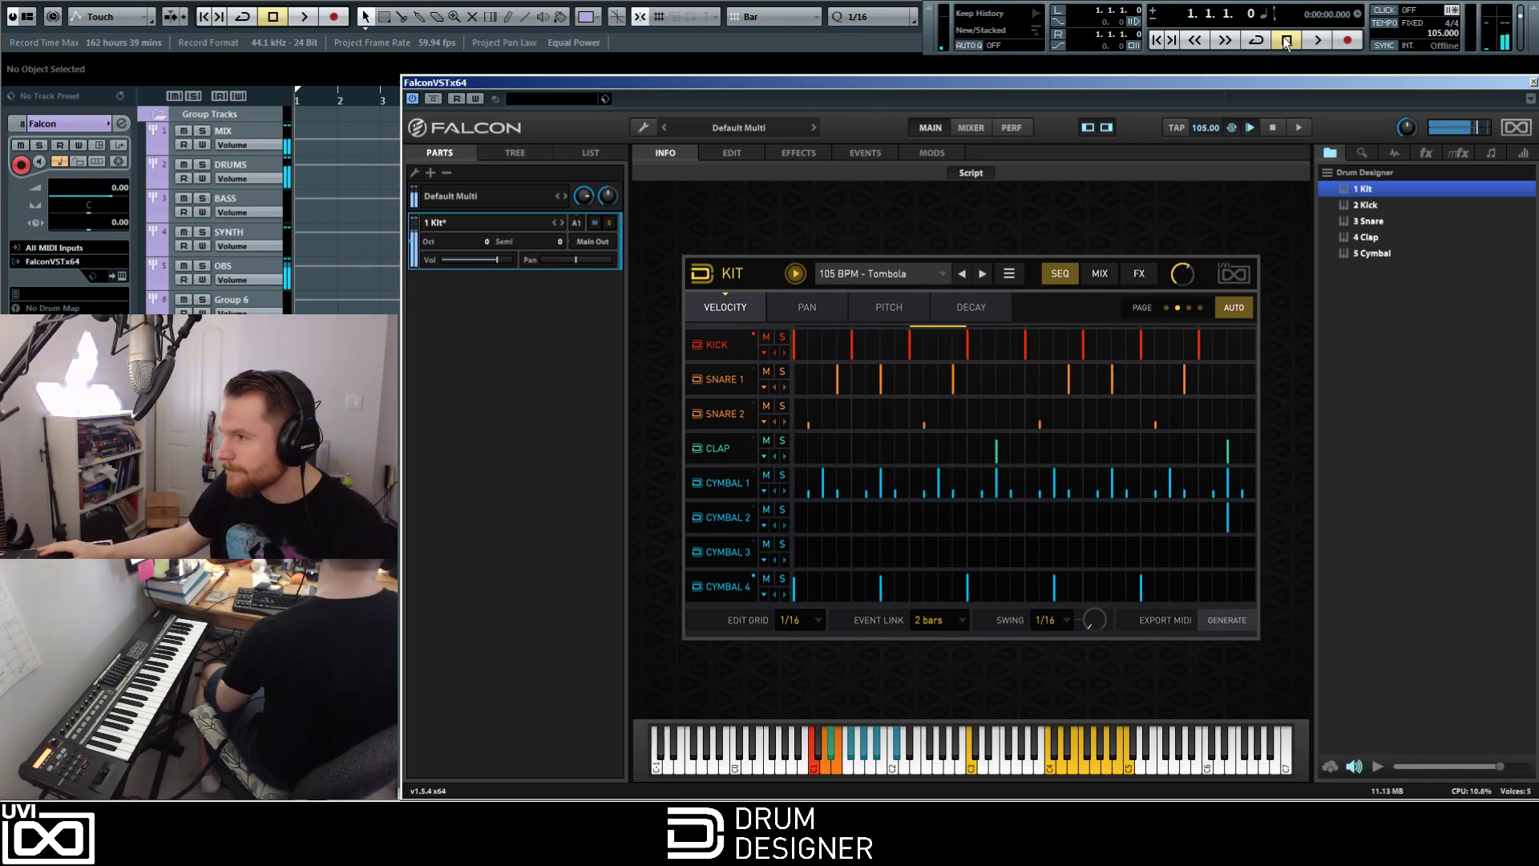
click(790, 275)
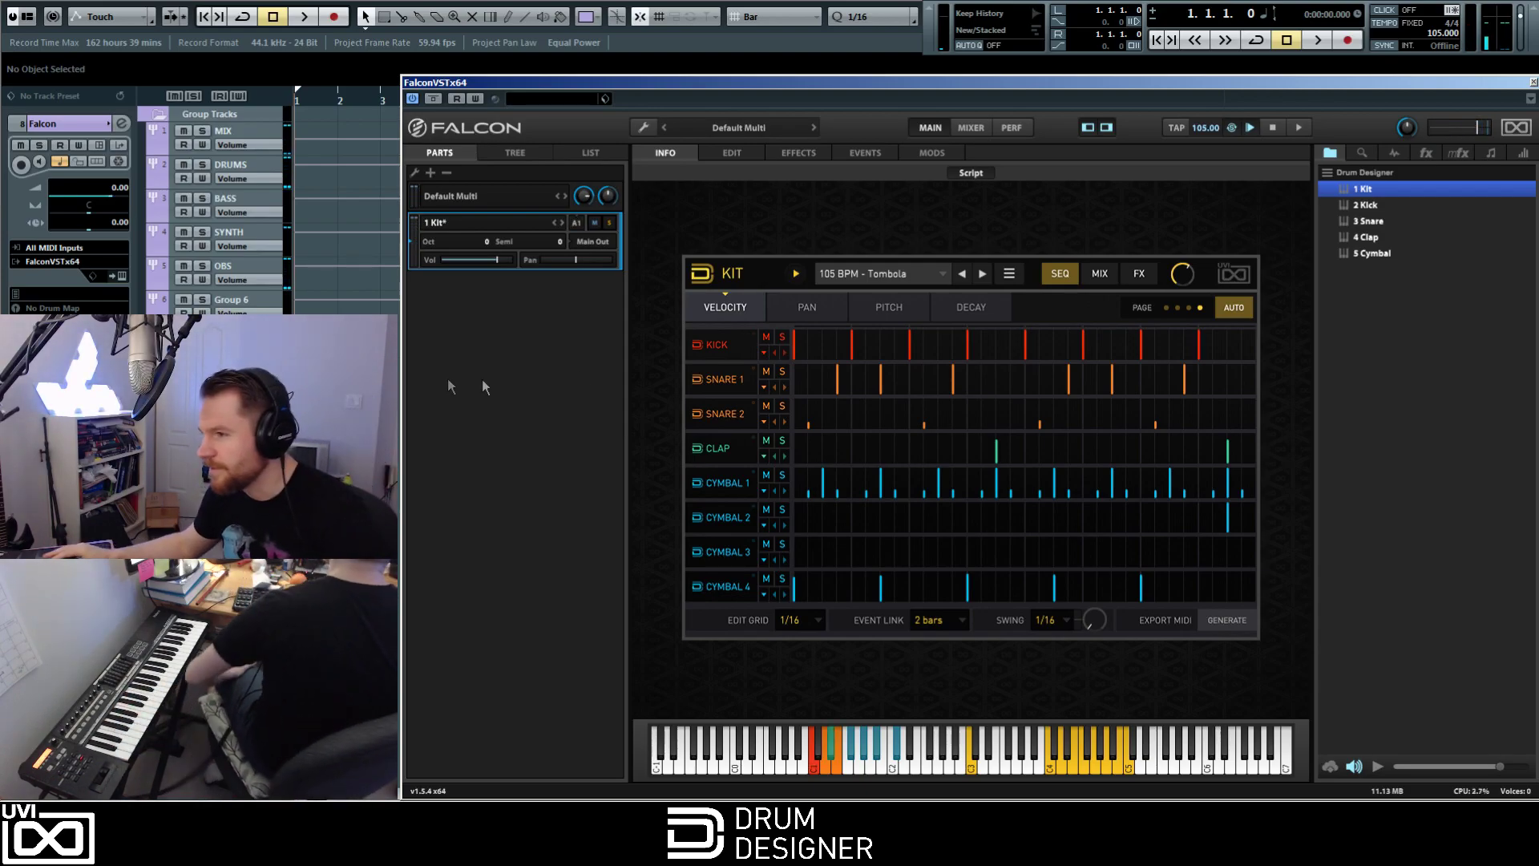
Step: Load the kit preset 110 BPM - Barry Black from the 12 Nu Disco category and set the project tempo to 110 BPM
click(857, 274)
mouse_move(898, 456)
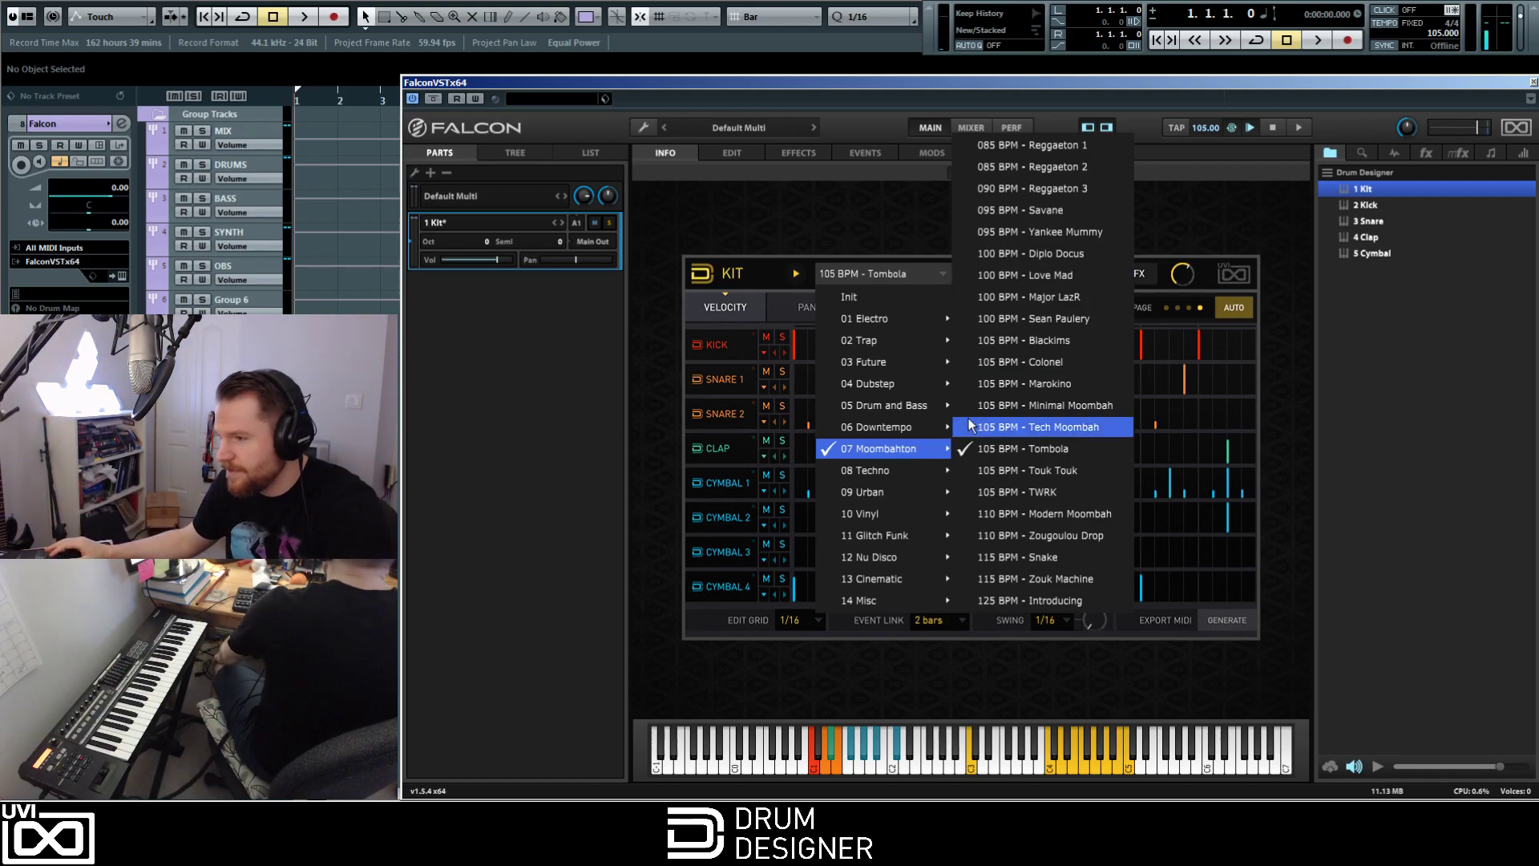
mouse_move(884, 410)
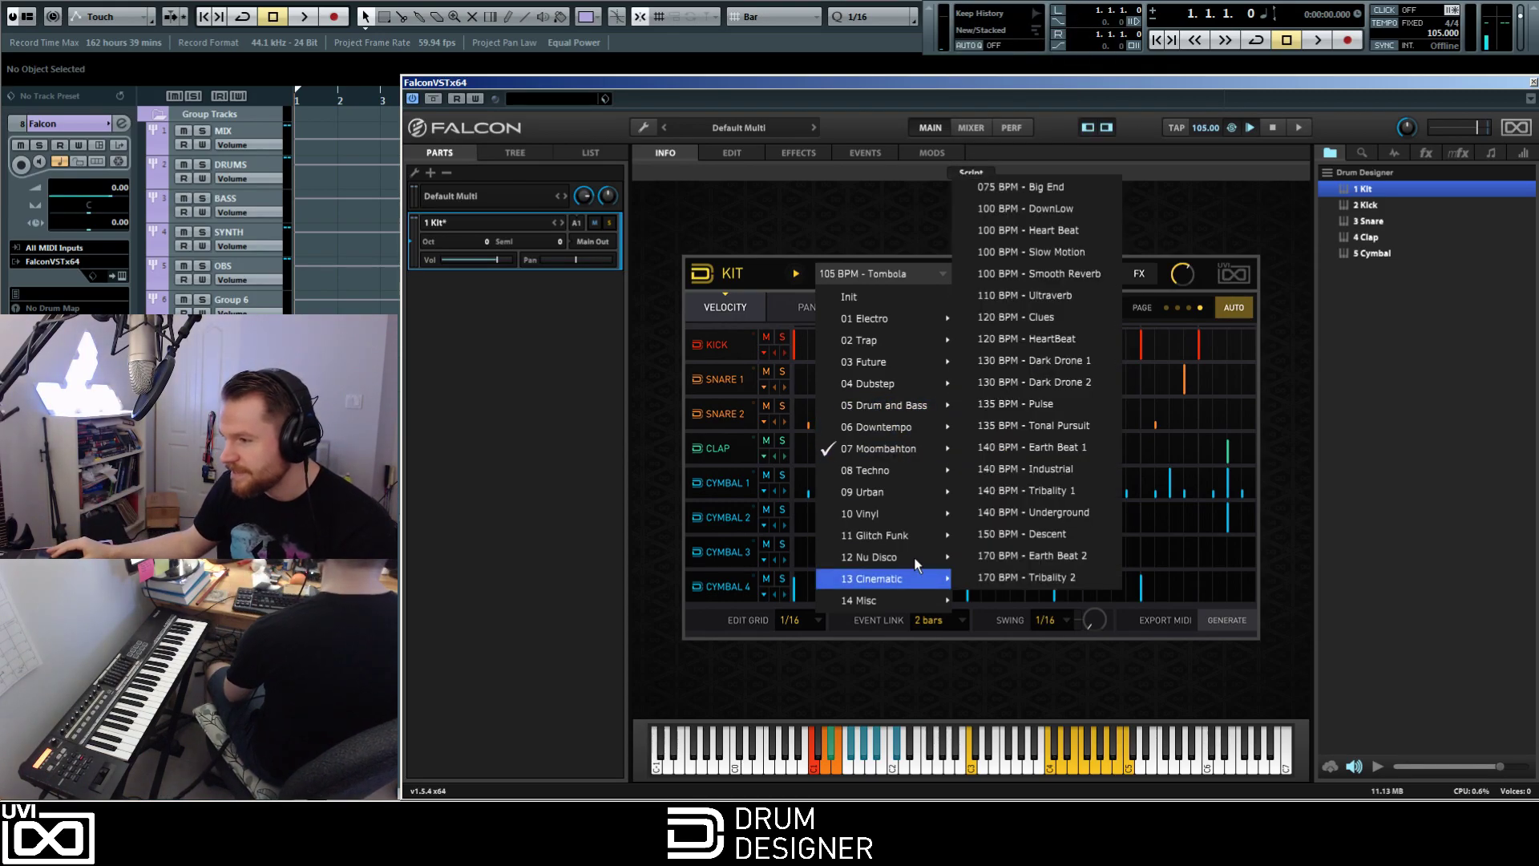
mouse_move(906, 557)
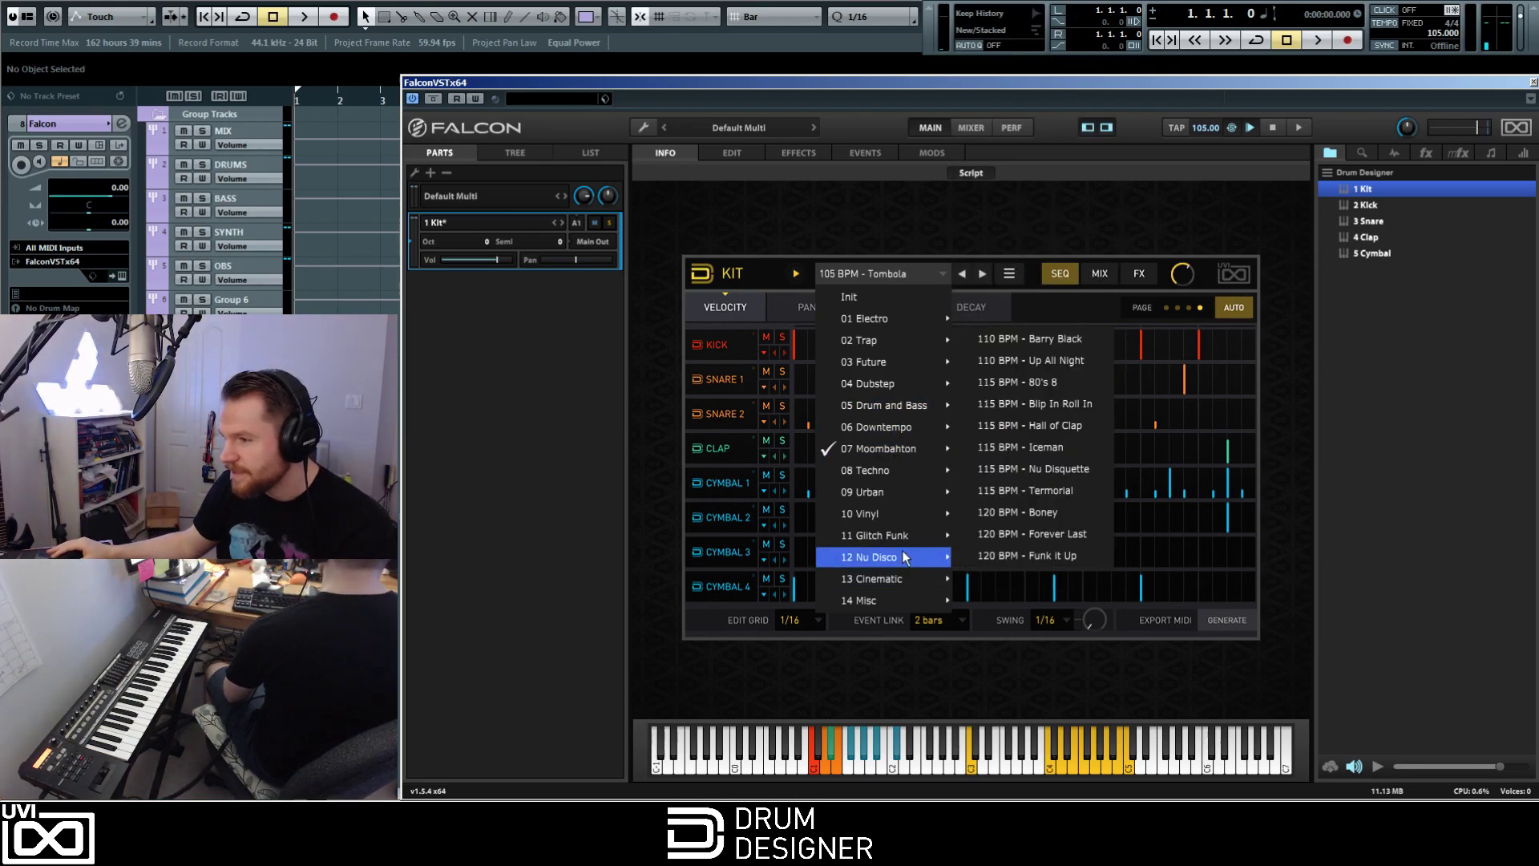
click(1031, 346)
scroll(1446, 35, up, 5)
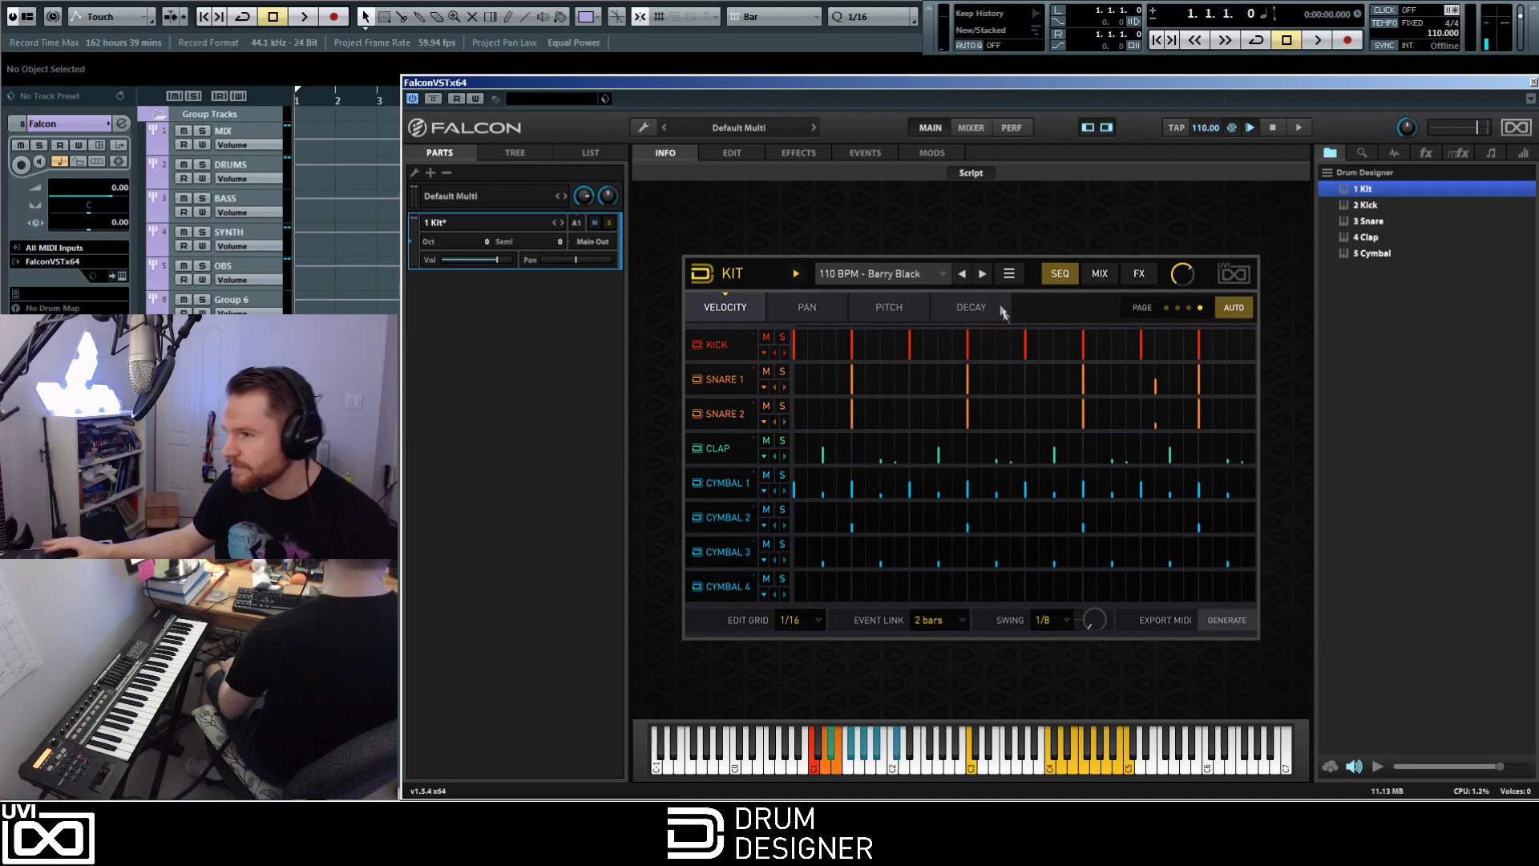
Step: Start the Barry Black kit pattern and advance to the preset 110 BPM - Up All Night
click(841, 273)
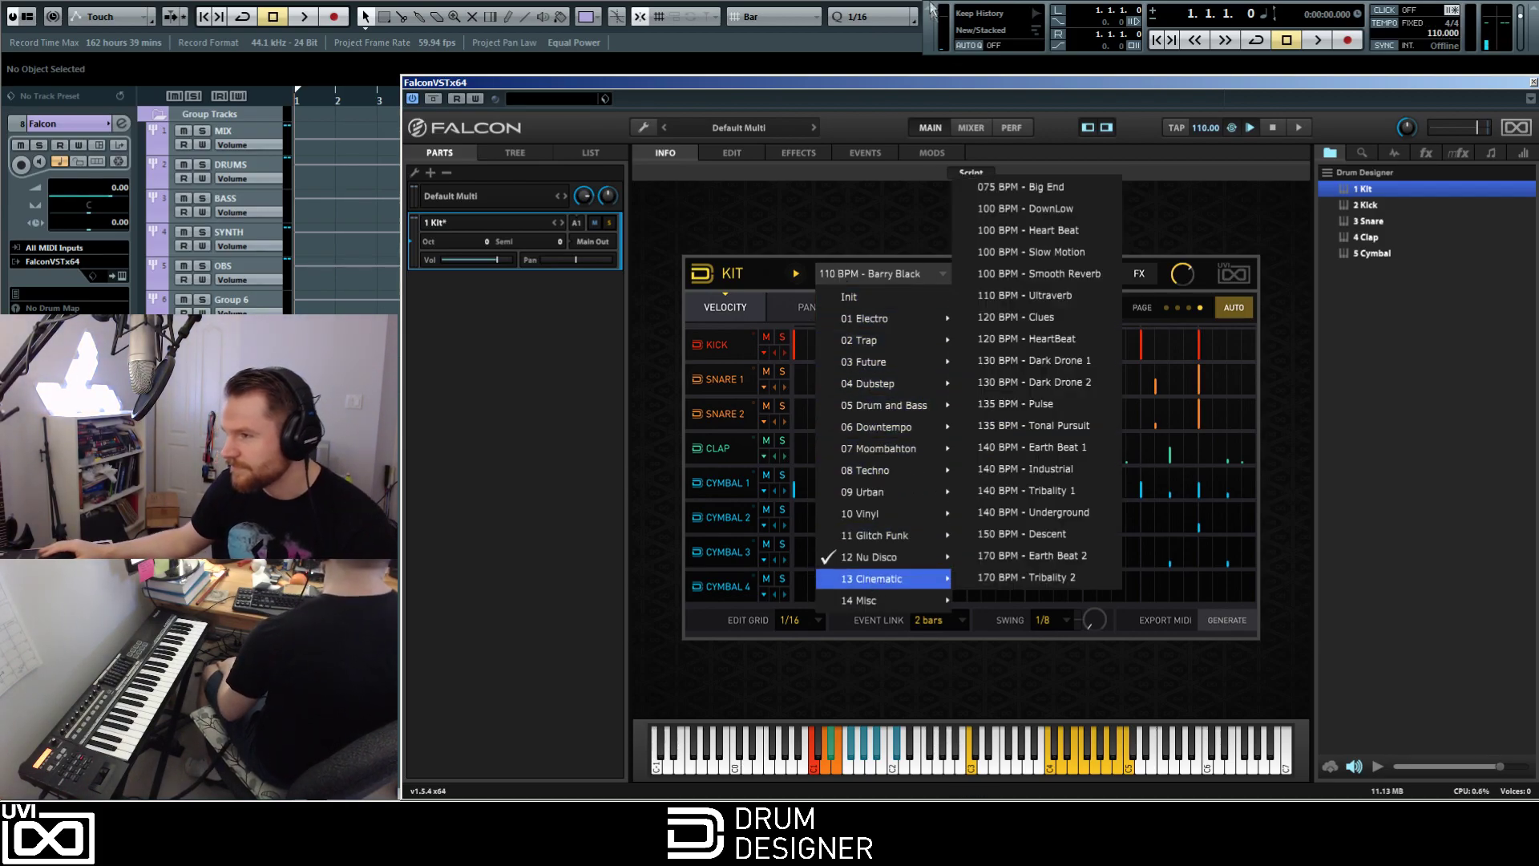
click(927, 95)
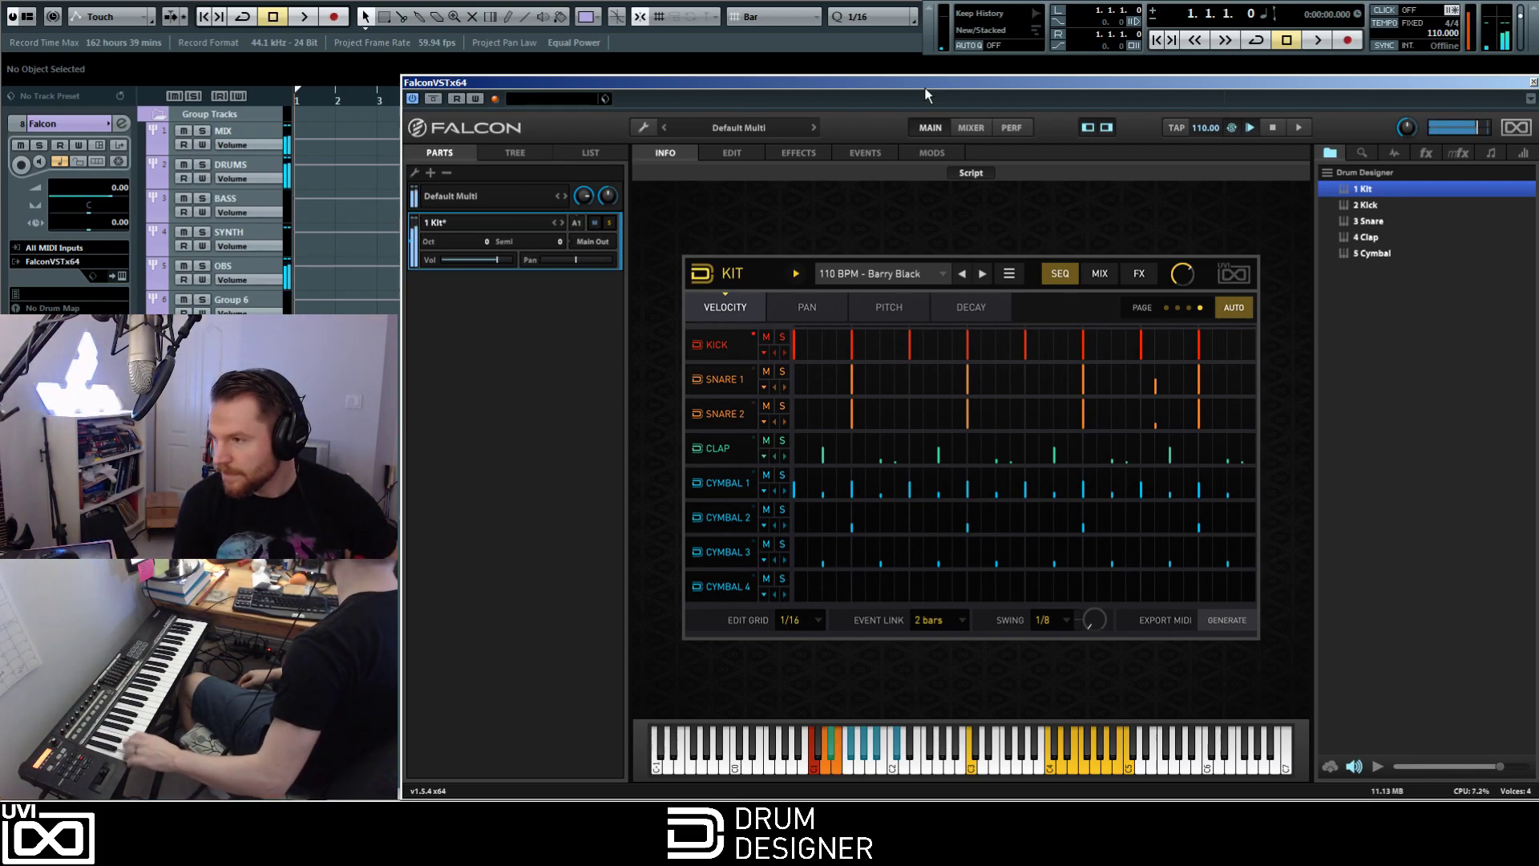
click(796, 274)
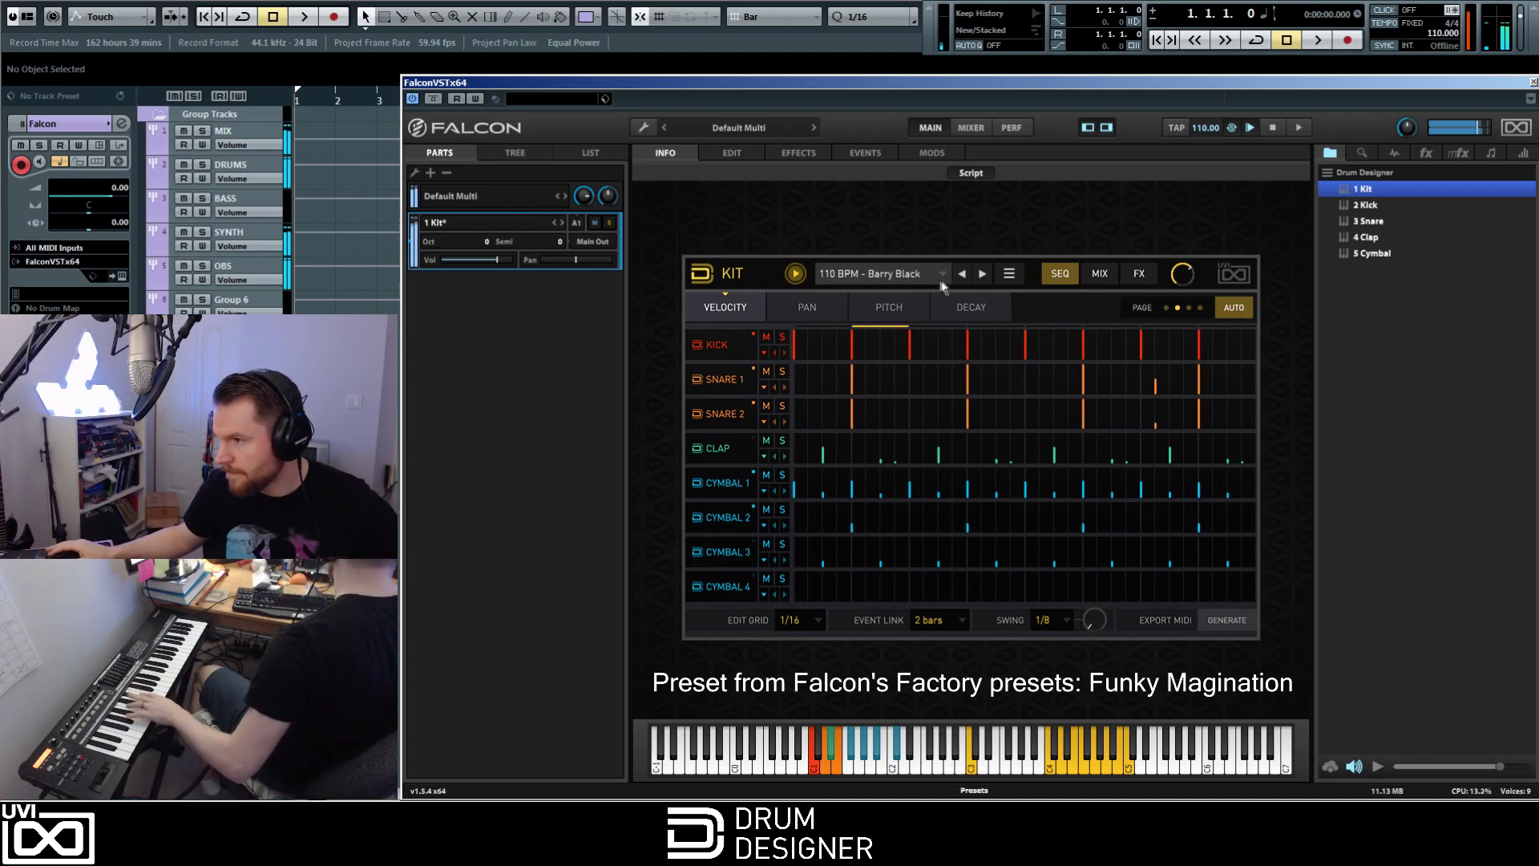
click(981, 274)
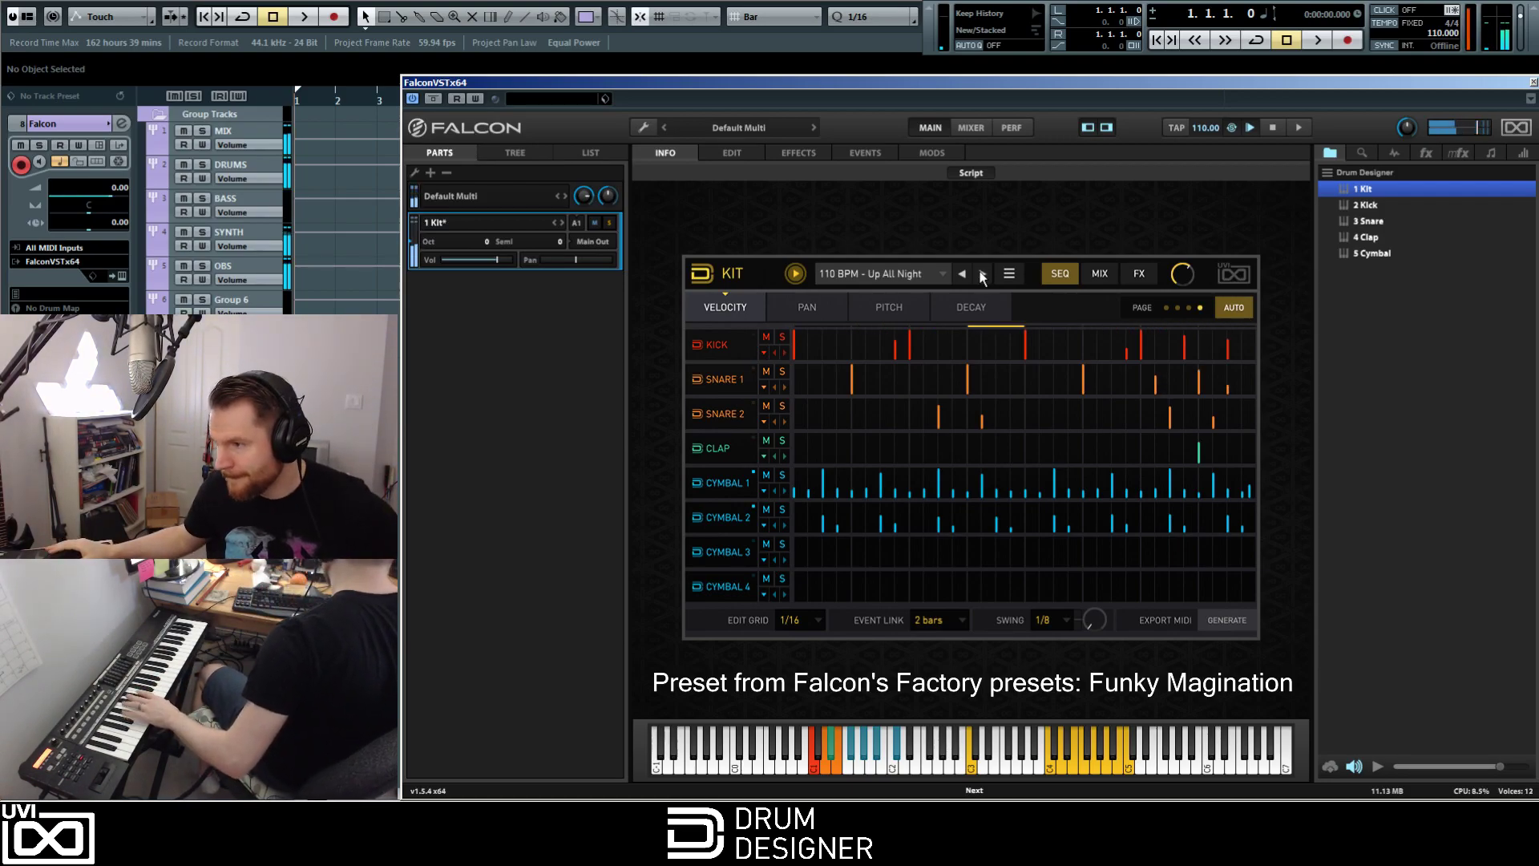
Step: Audition the kit presets 115 BPM - 80's 8 and 115 BPM - Blip in Roll in, and load 2 Step 1 - 126 BPM from 14 Misc
click(983, 274)
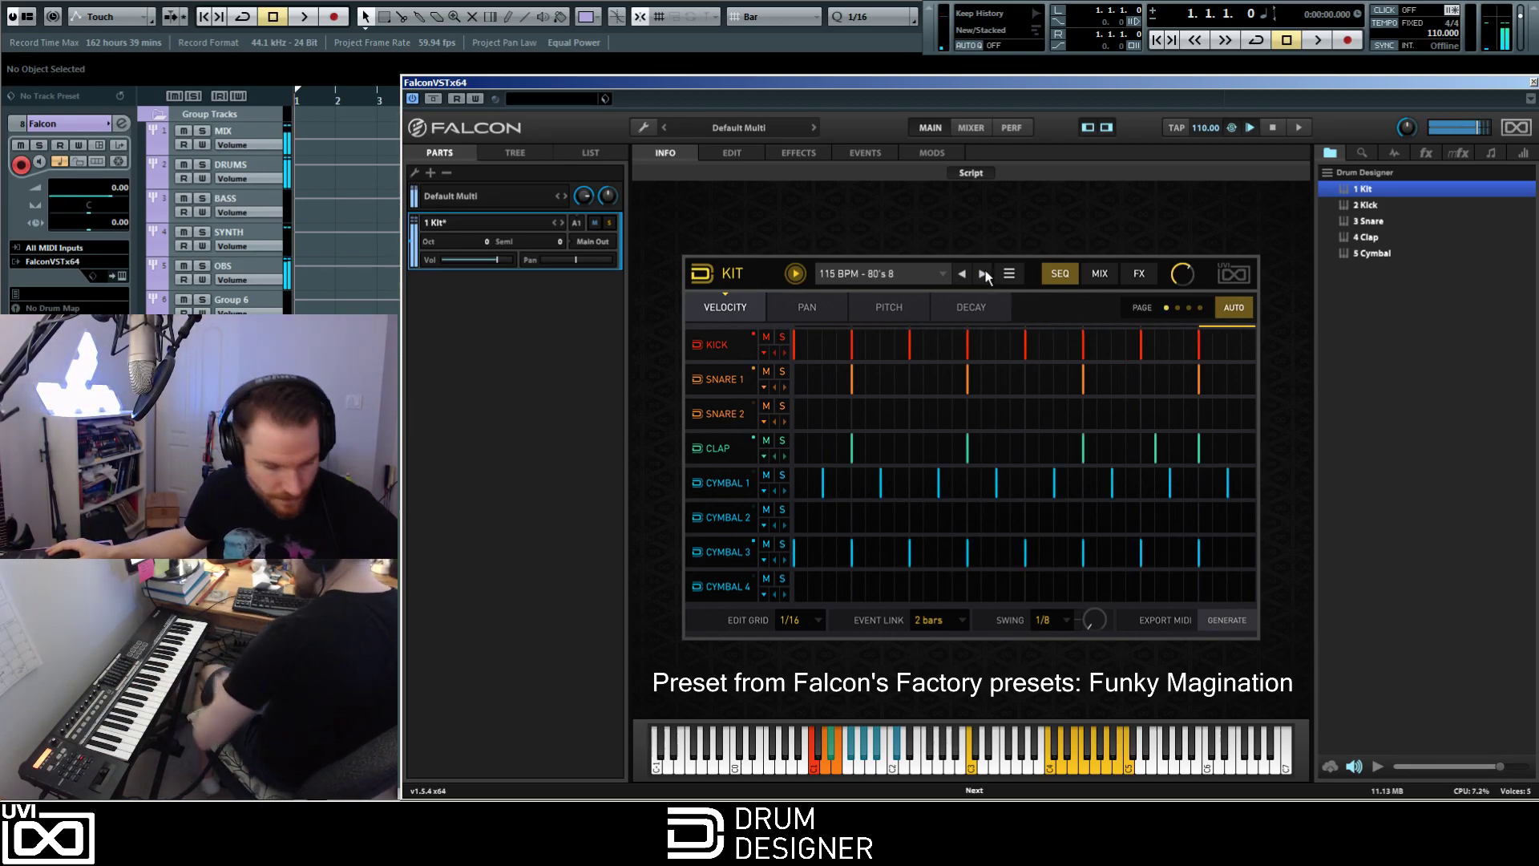
click(983, 274)
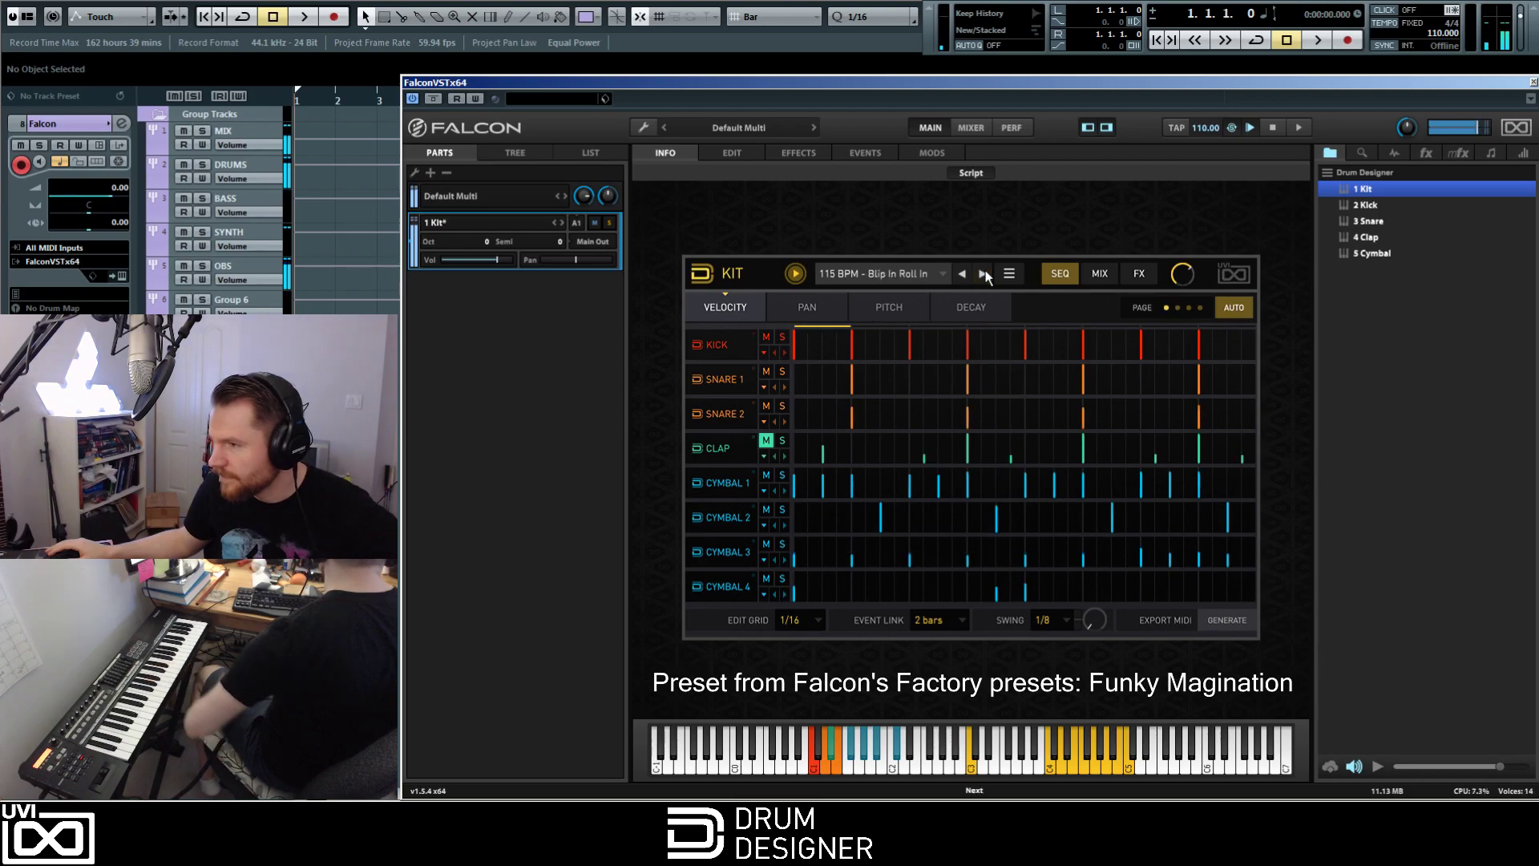
click(888, 271)
mouse_move(934, 470)
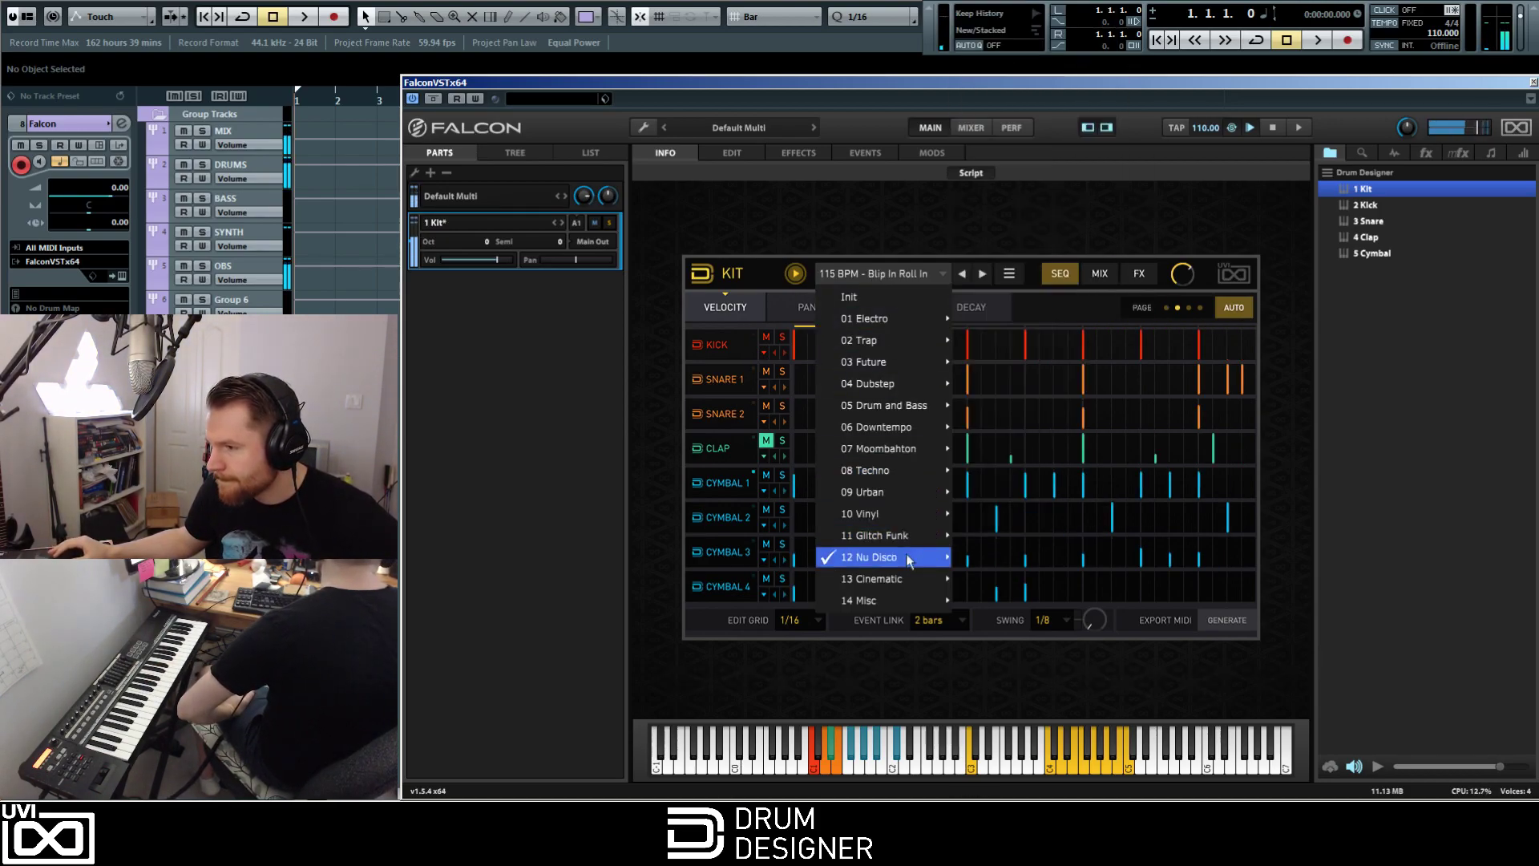
mouse_move(901, 537)
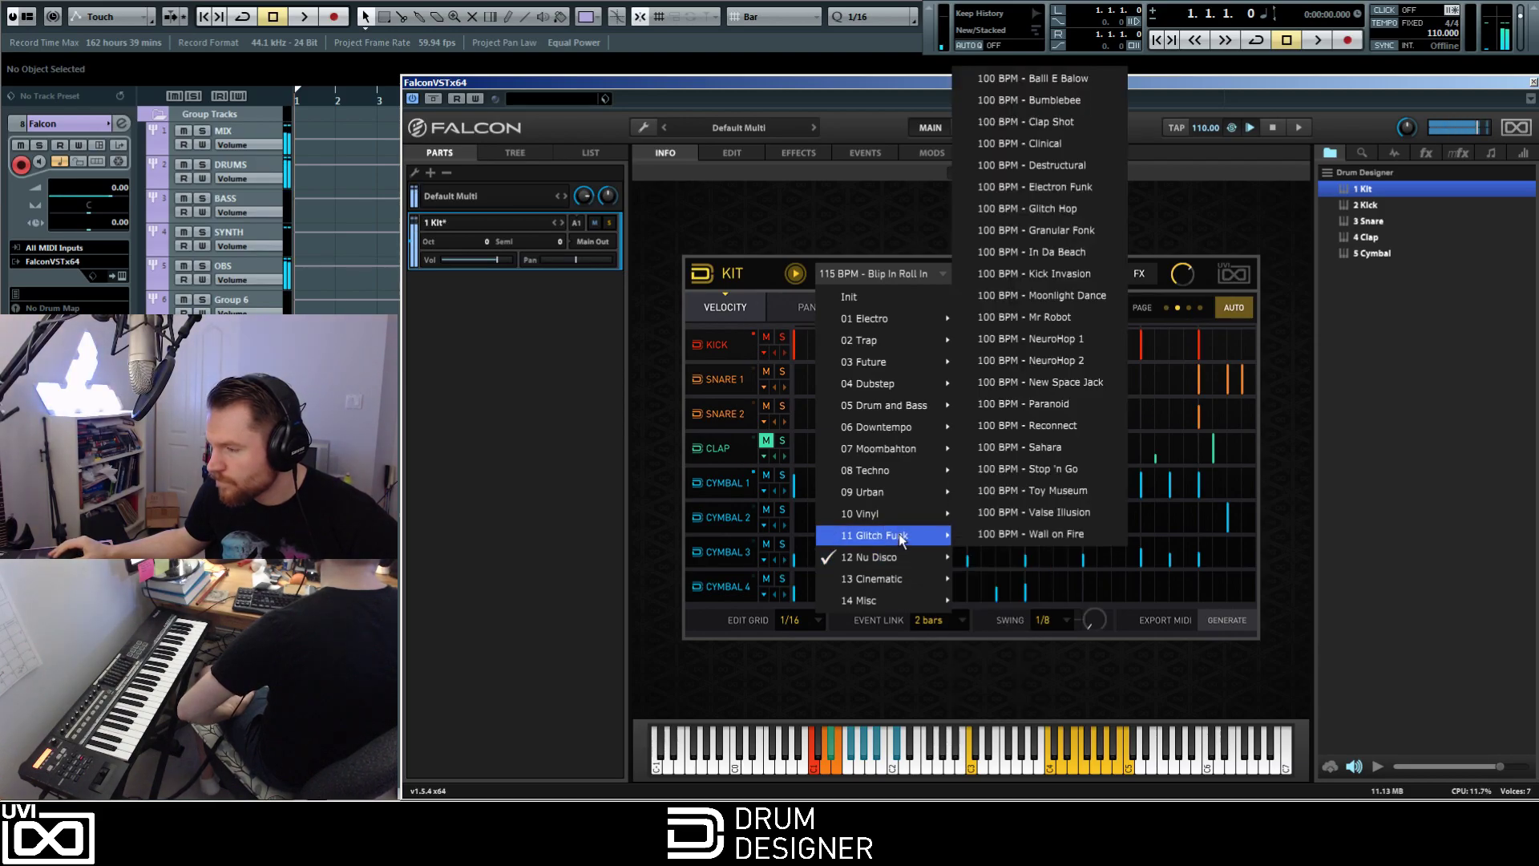
mouse_move(892, 603)
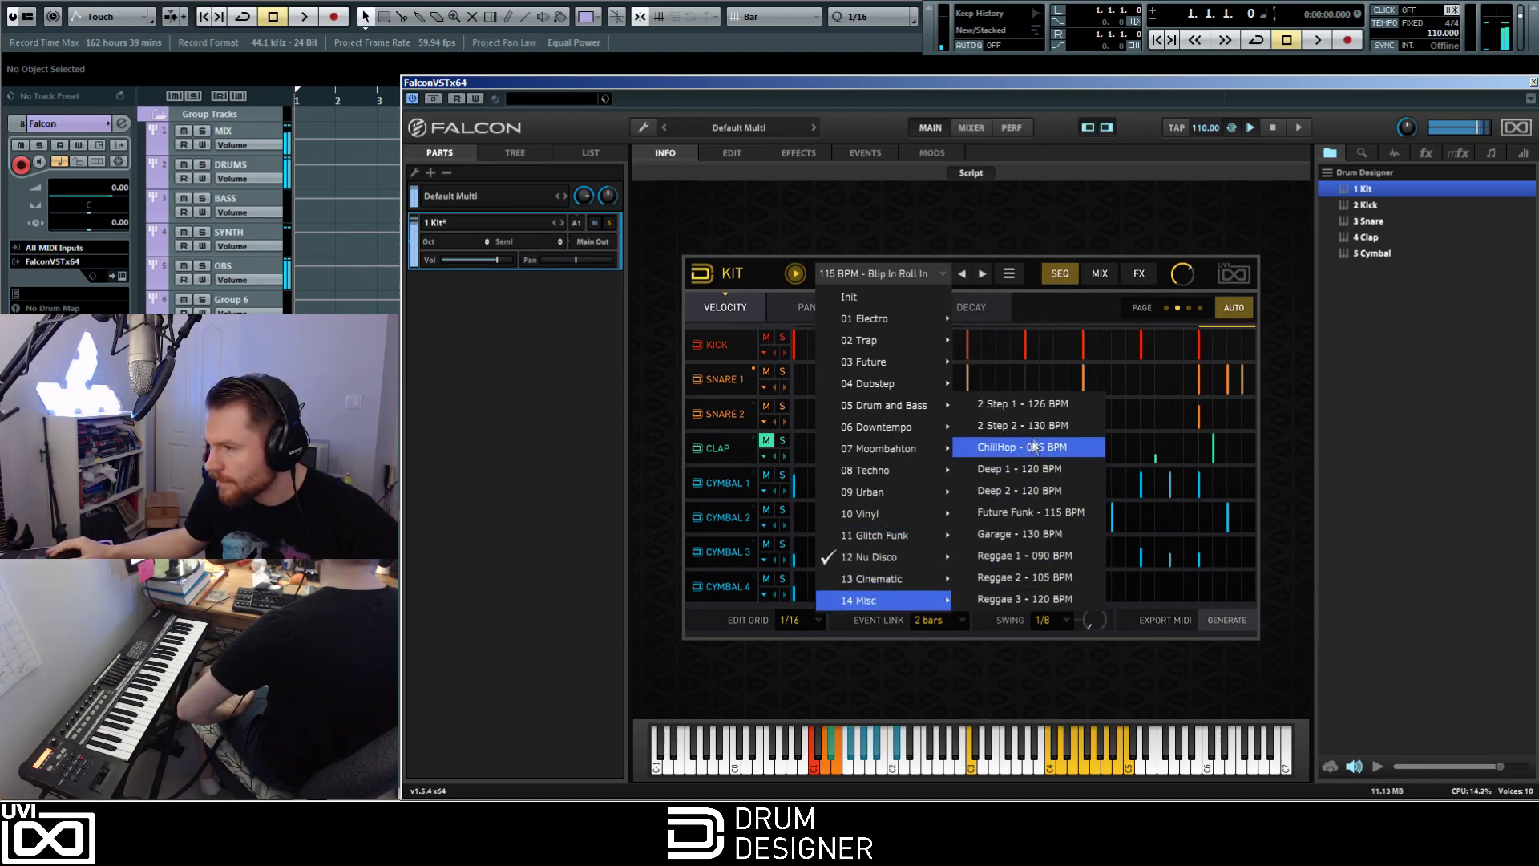
click(1037, 404)
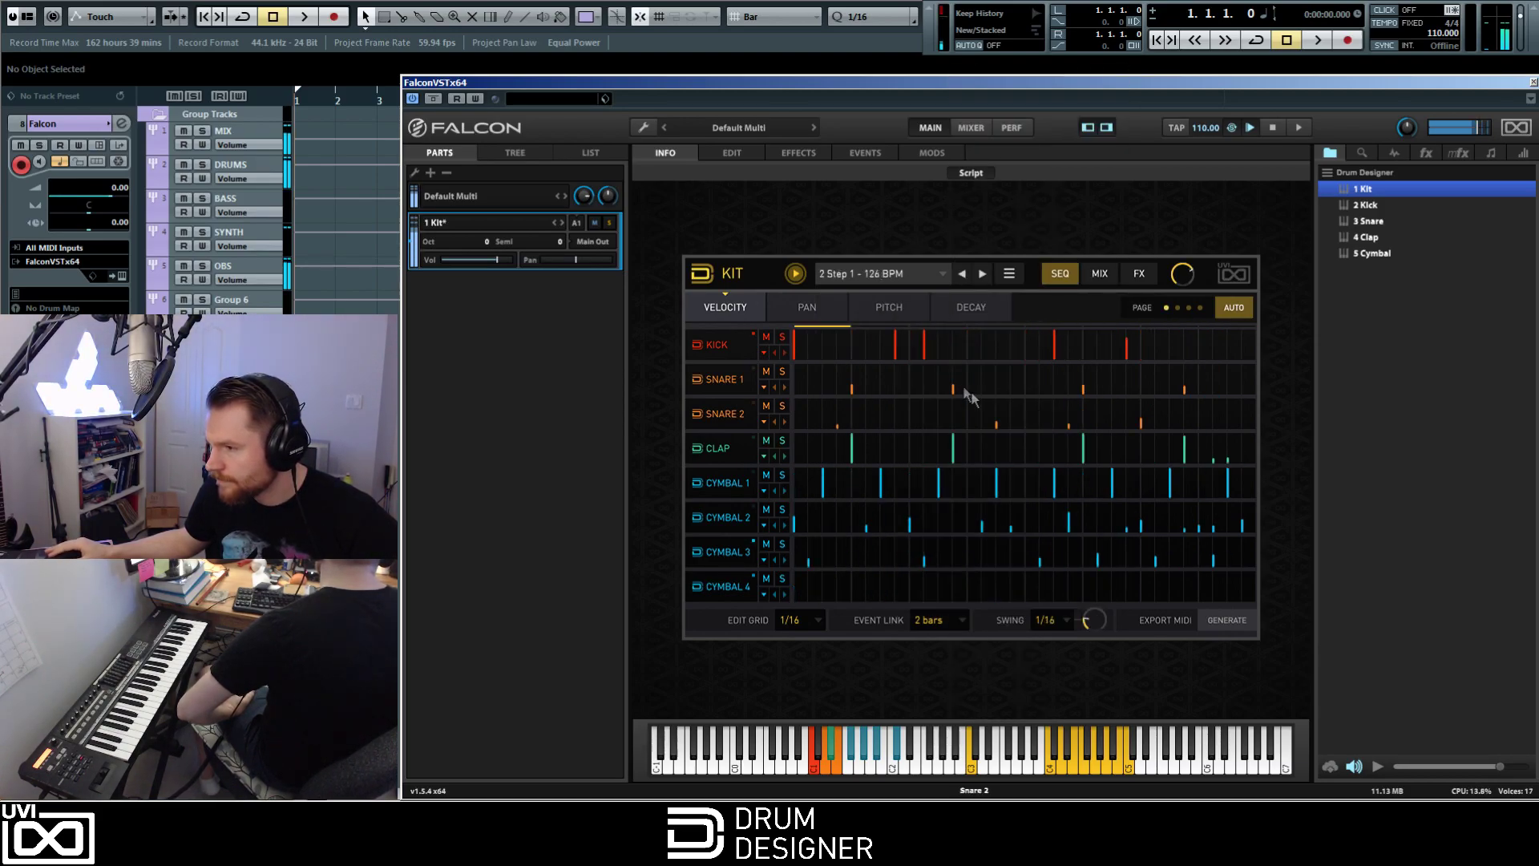
Step: Advance to the kit preset 2 Step 2 - 130 BPM and set the project tempo to 130 BPM
click(982, 274)
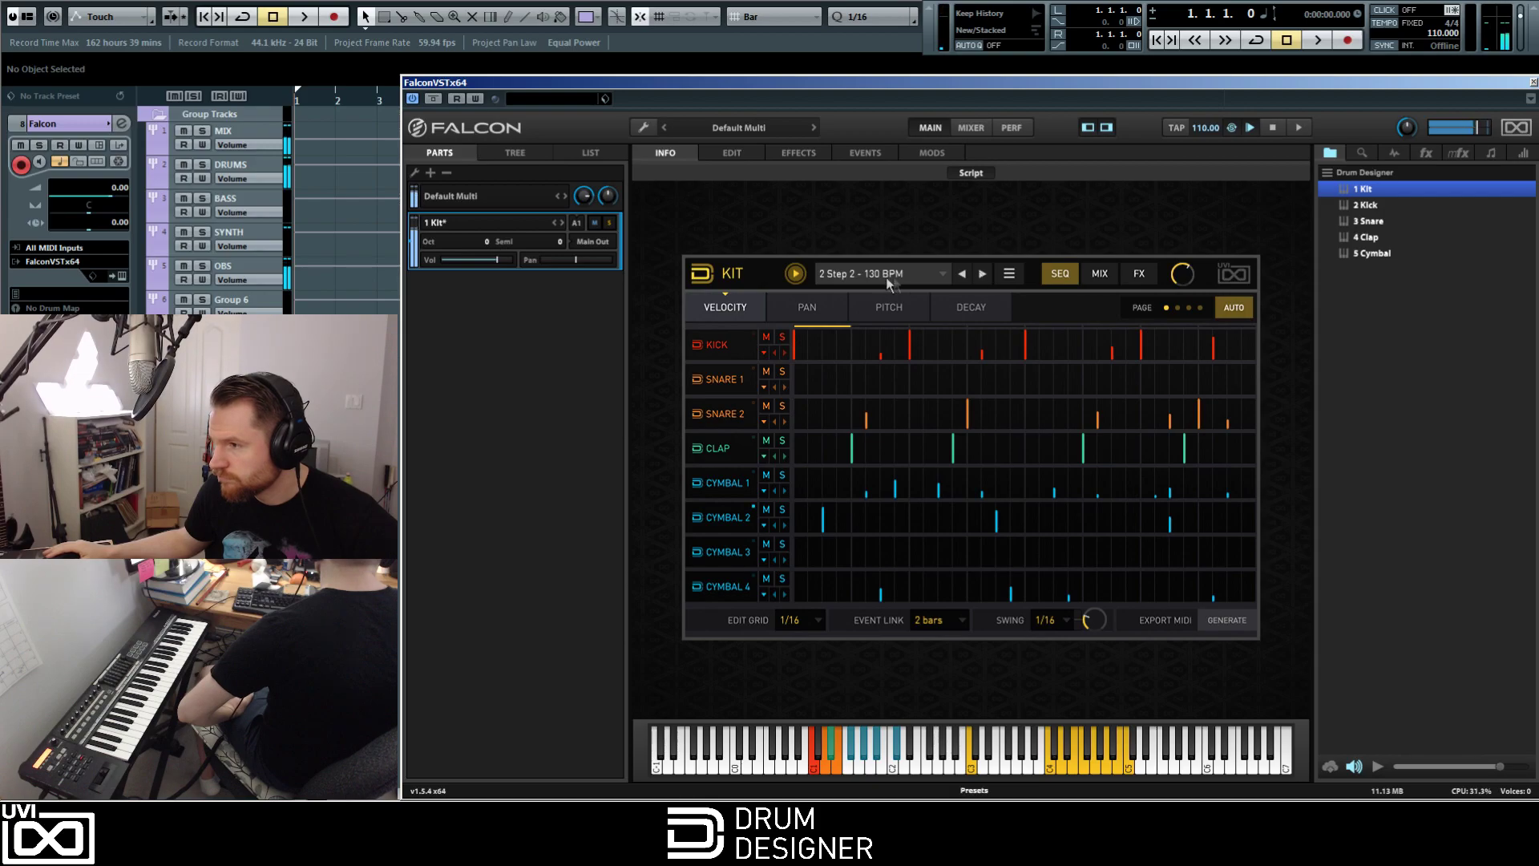
double_click(1443, 33)
text(130)
key(Return)
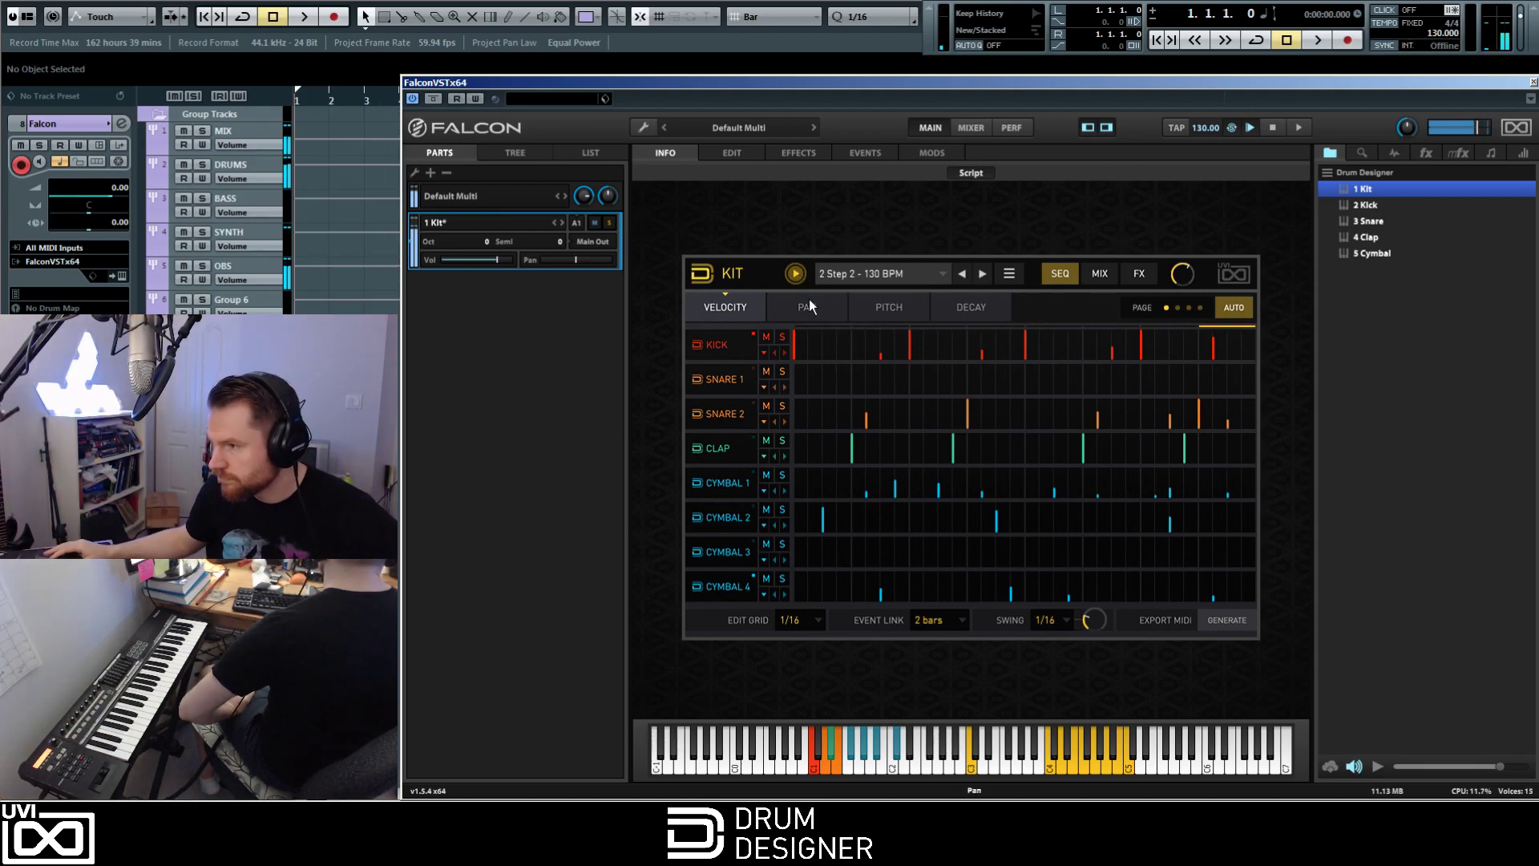
Step: Load the kit preset 070 BPM - Chill Talion from the 06 Downtempo category and set the project tempo to 70 BPM
click(858, 274)
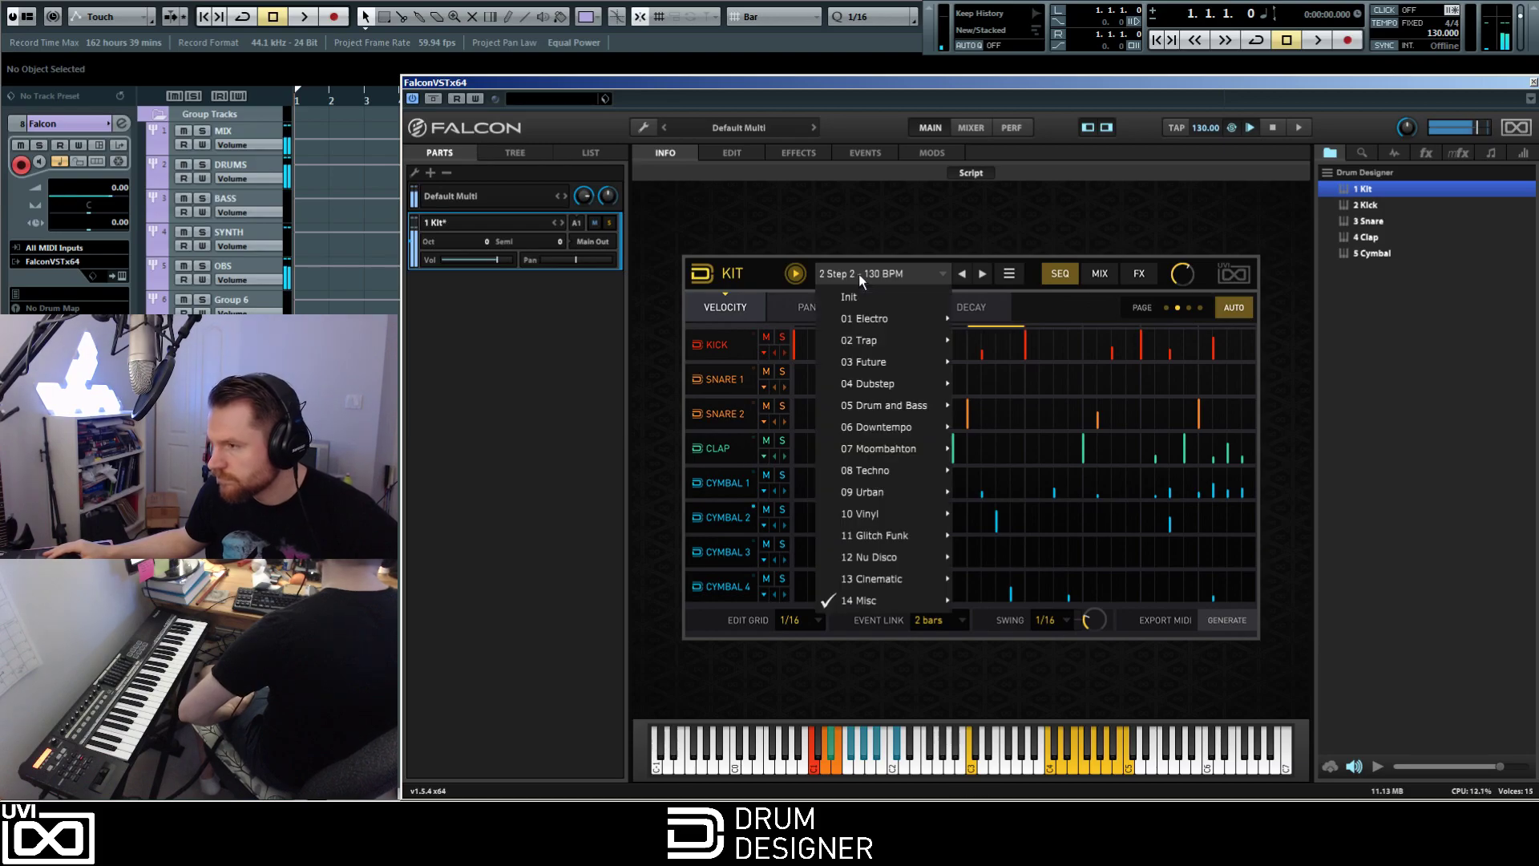
mouse_move(900, 425)
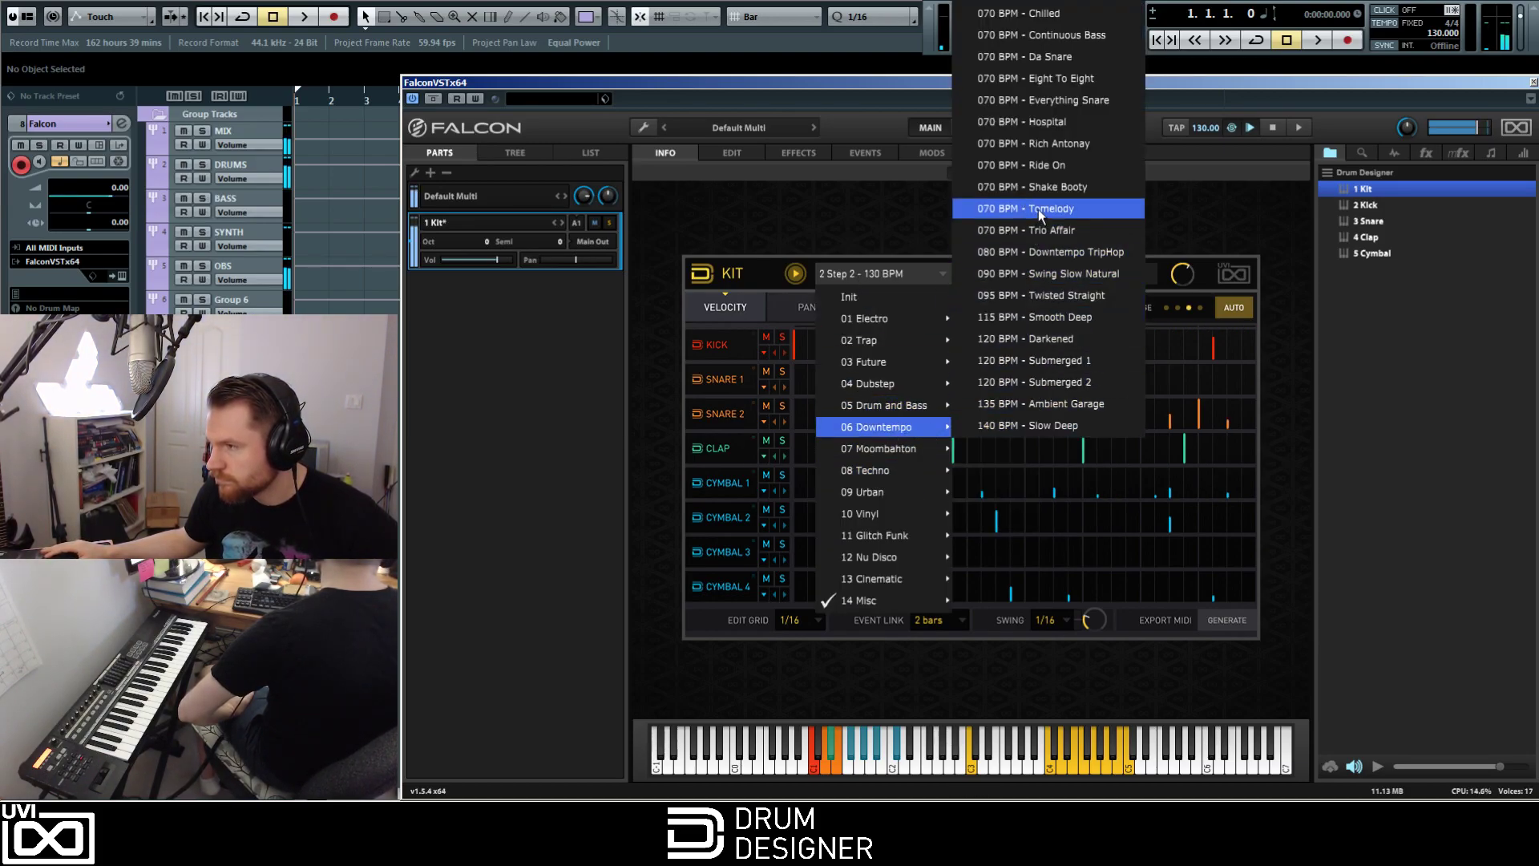
click(1035, 11)
double_click(1445, 33)
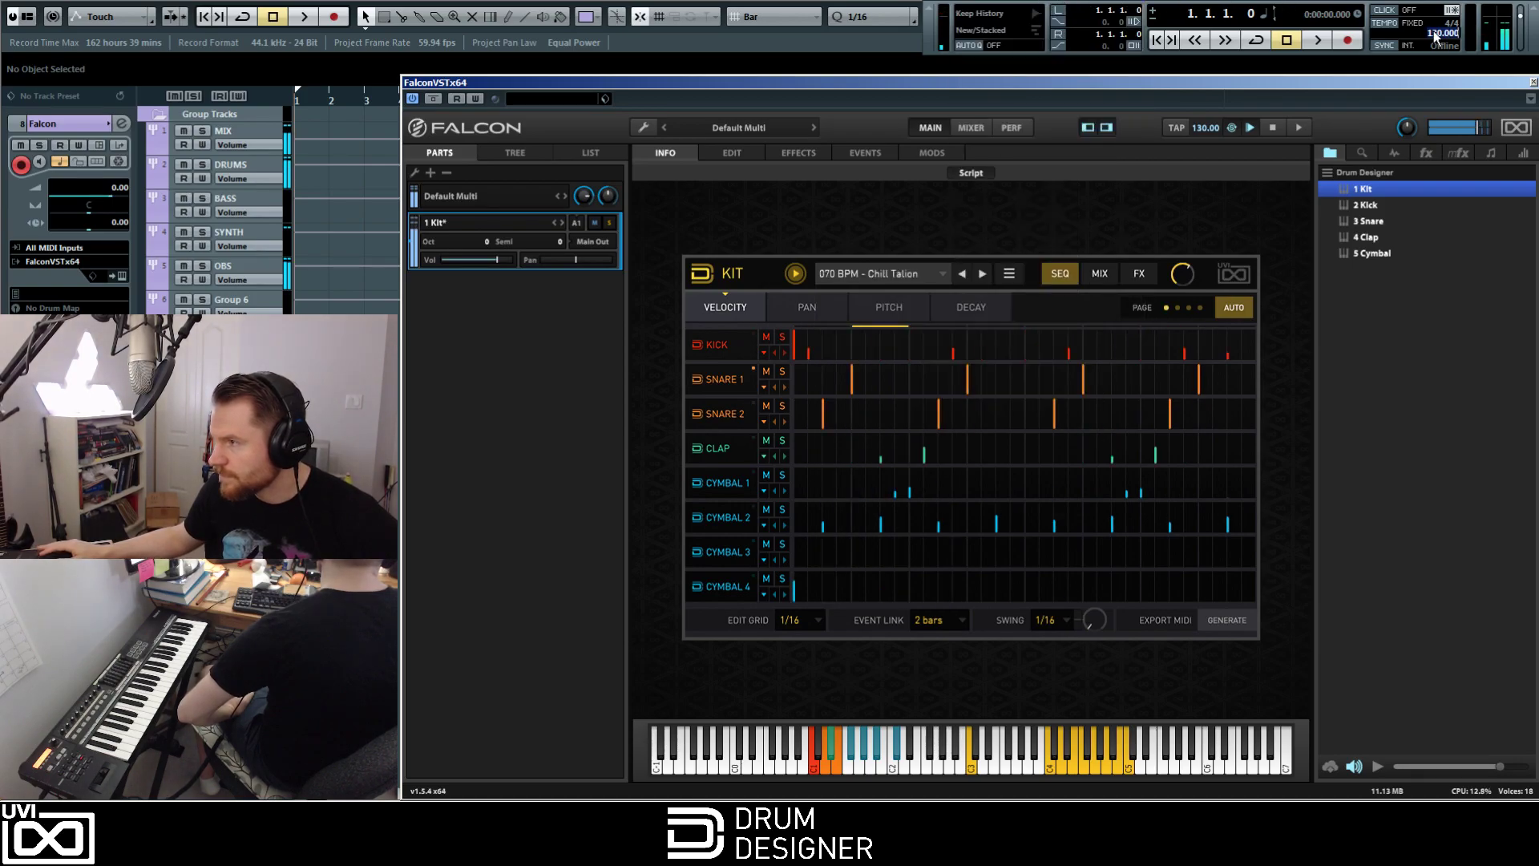
text(70)
key(Return)
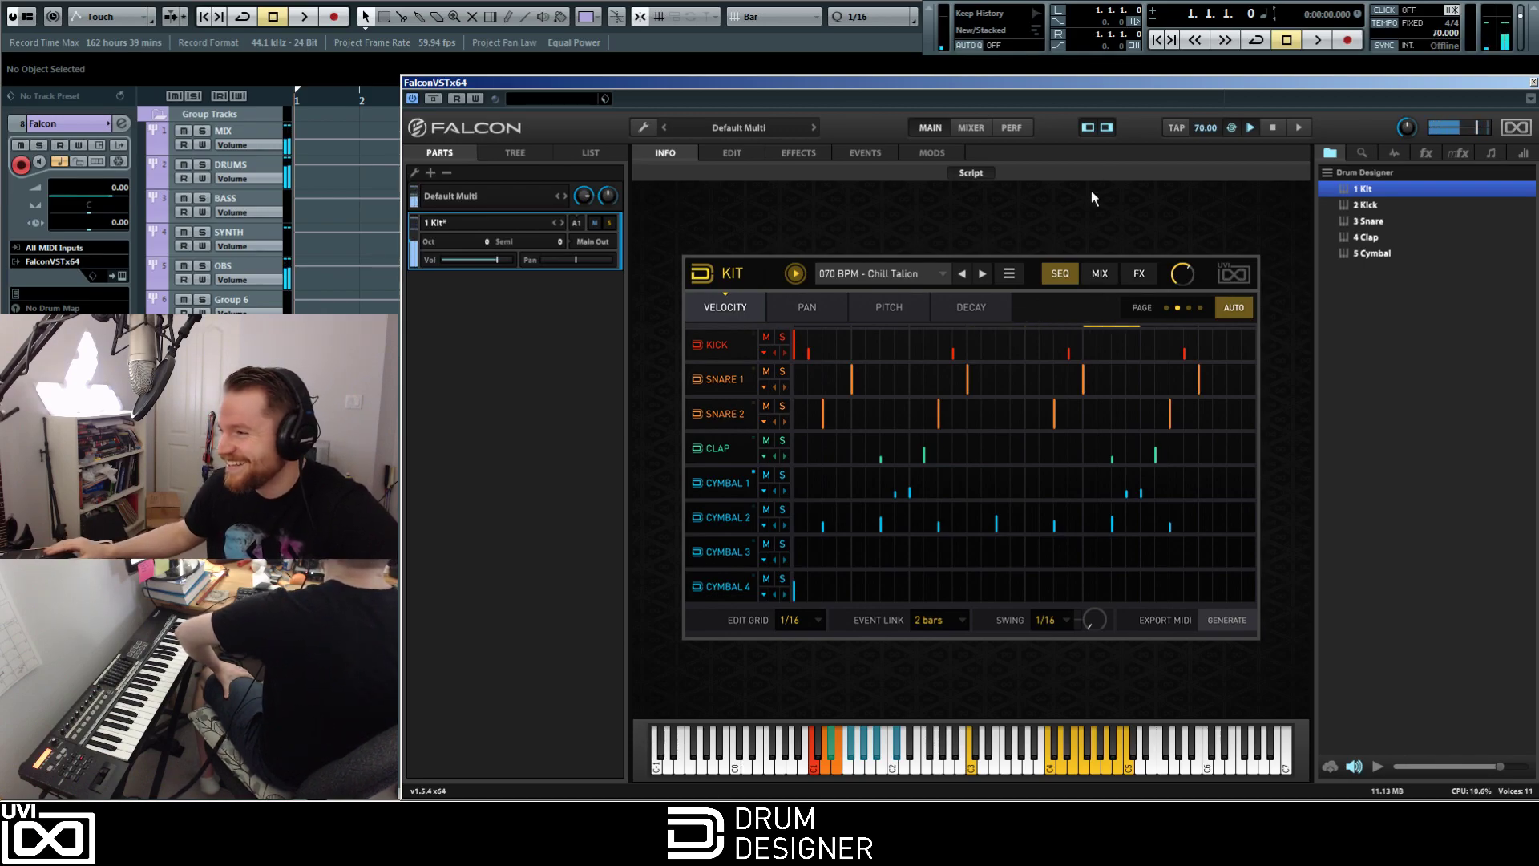
Step: Audition the kit preset 070 BPM - Chilled and load 115 BPM - New Rule from the 02 Trap category
click(982, 274)
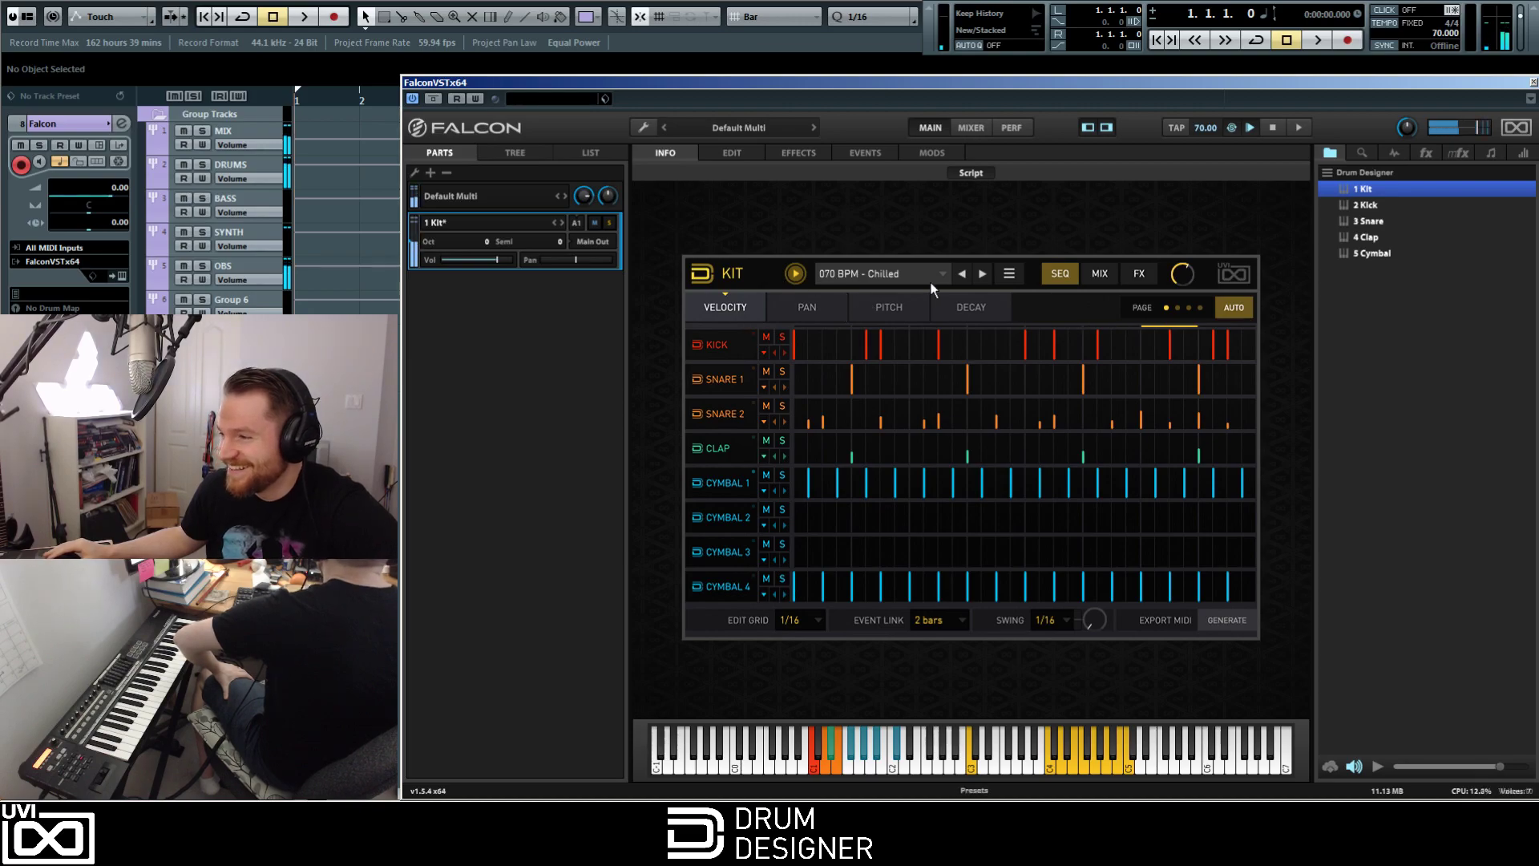
click(898, 276)
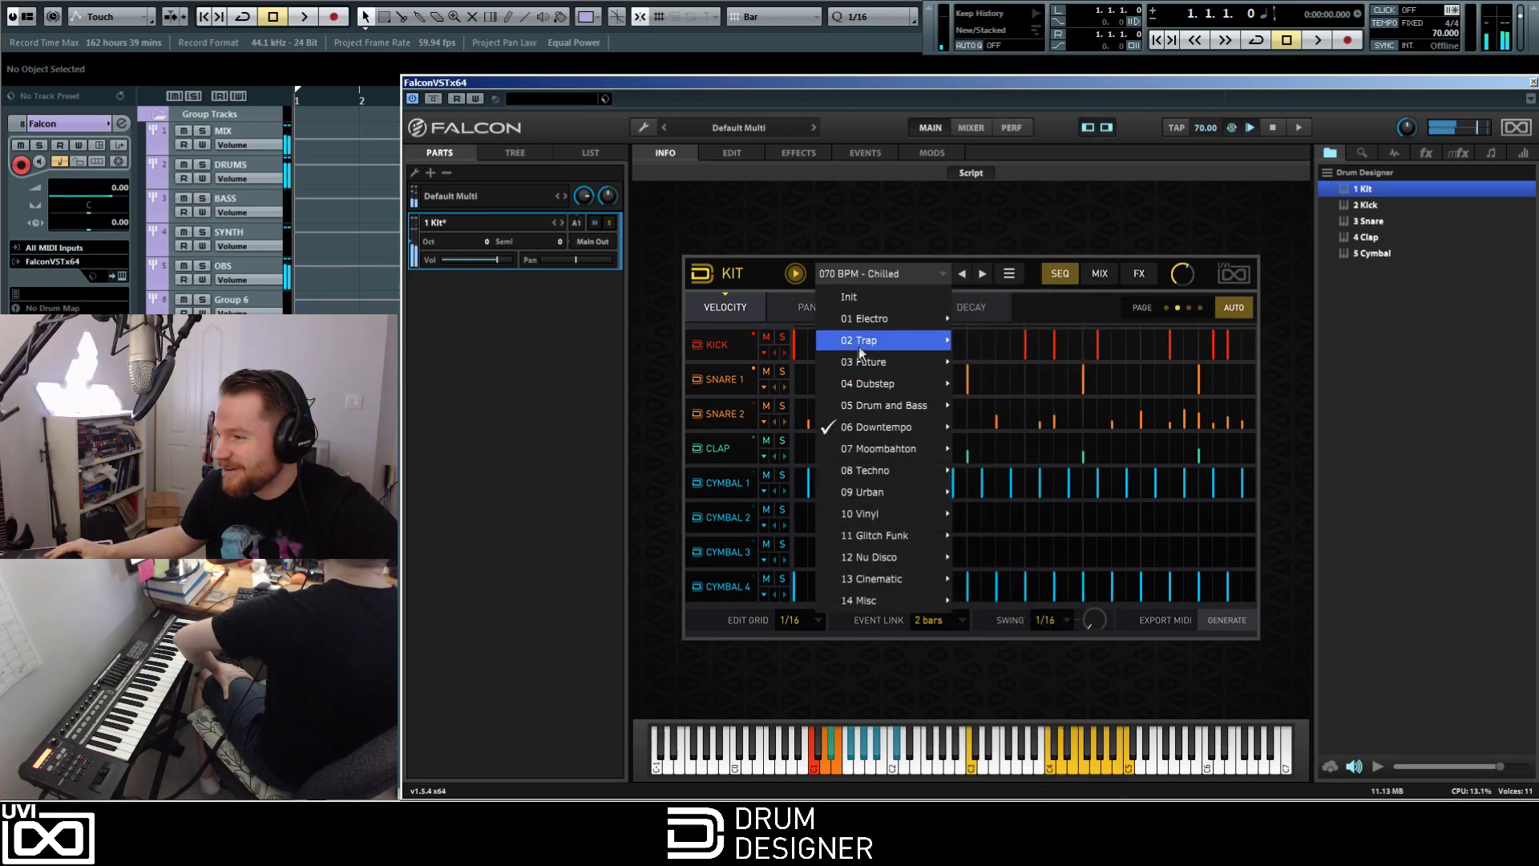
click(1039, 346)
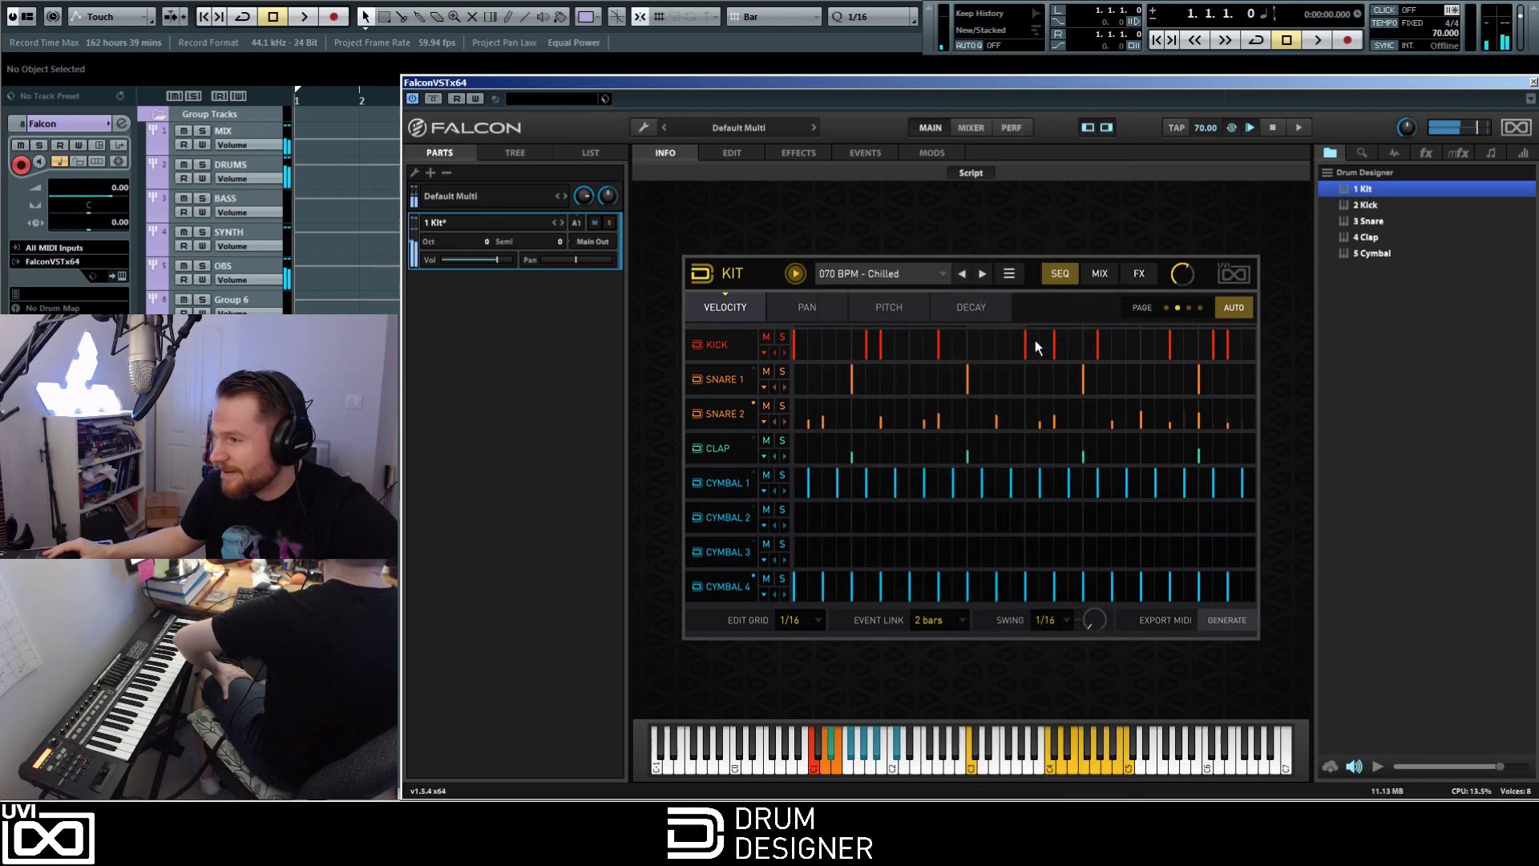
Step: Set the project tempo to 115 BPM to match the New Rule kit pattern
double_click(1441, 33)
text(115)
key(Return)
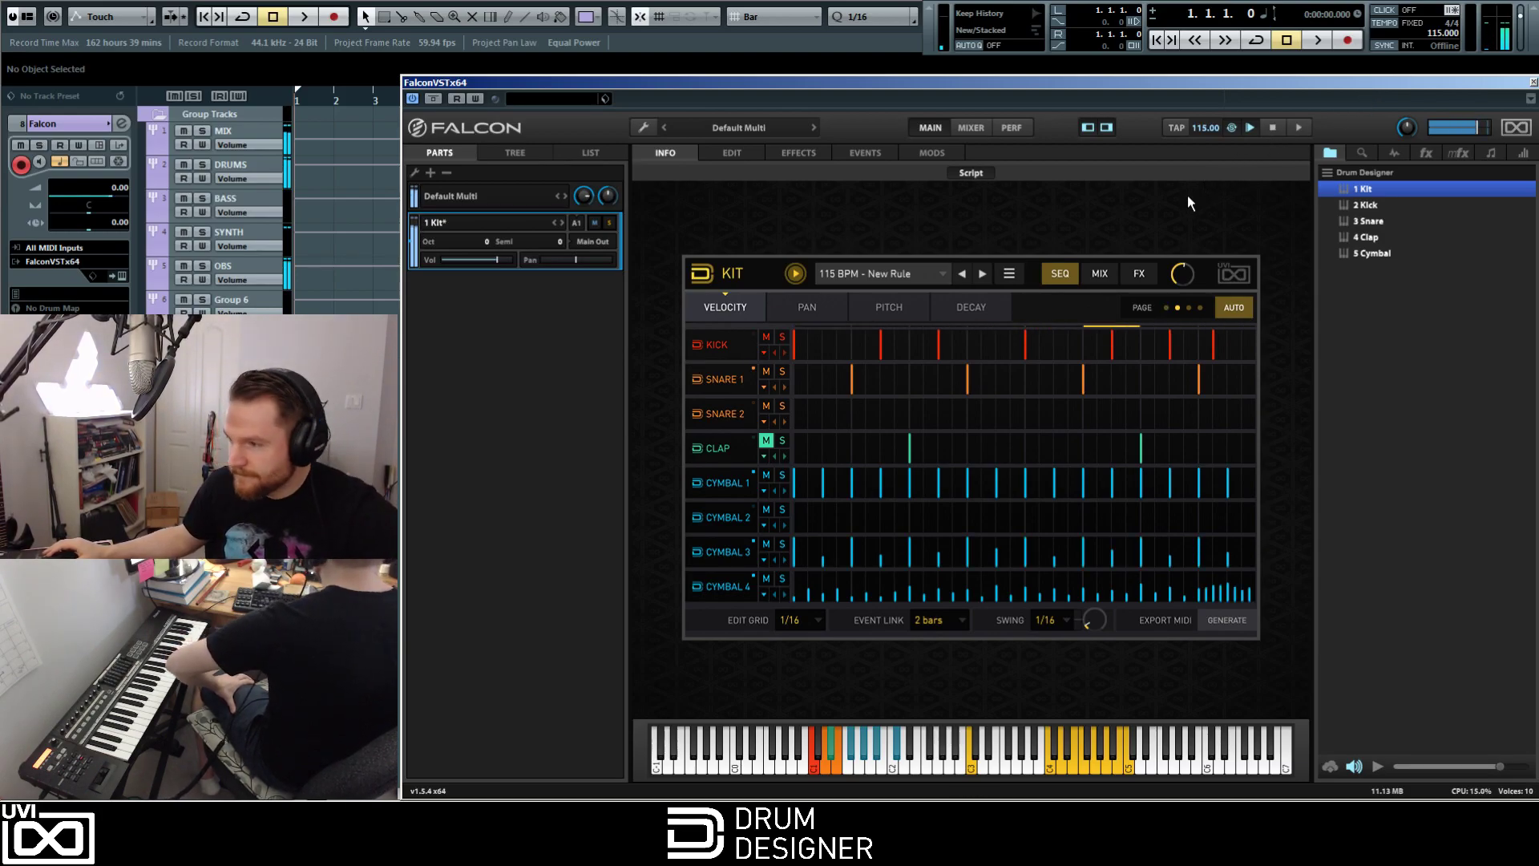
Step: Advance to the kit preset 120 BPM - Child Gambinish and set the project tempo to 120 BPM
click(983, 274)
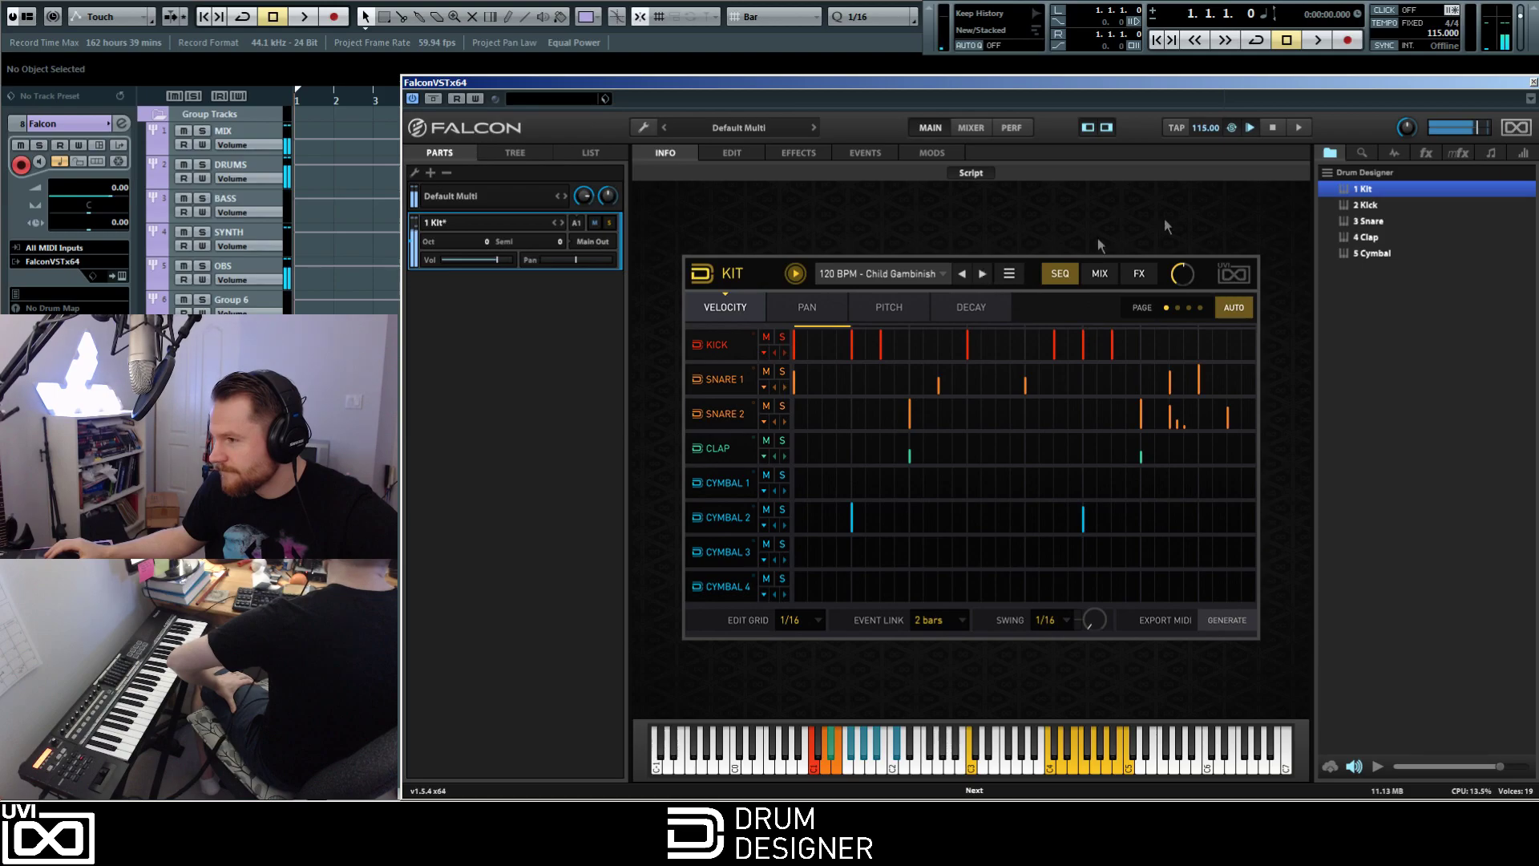
click(1439, 31)
text(120)
key(Return)
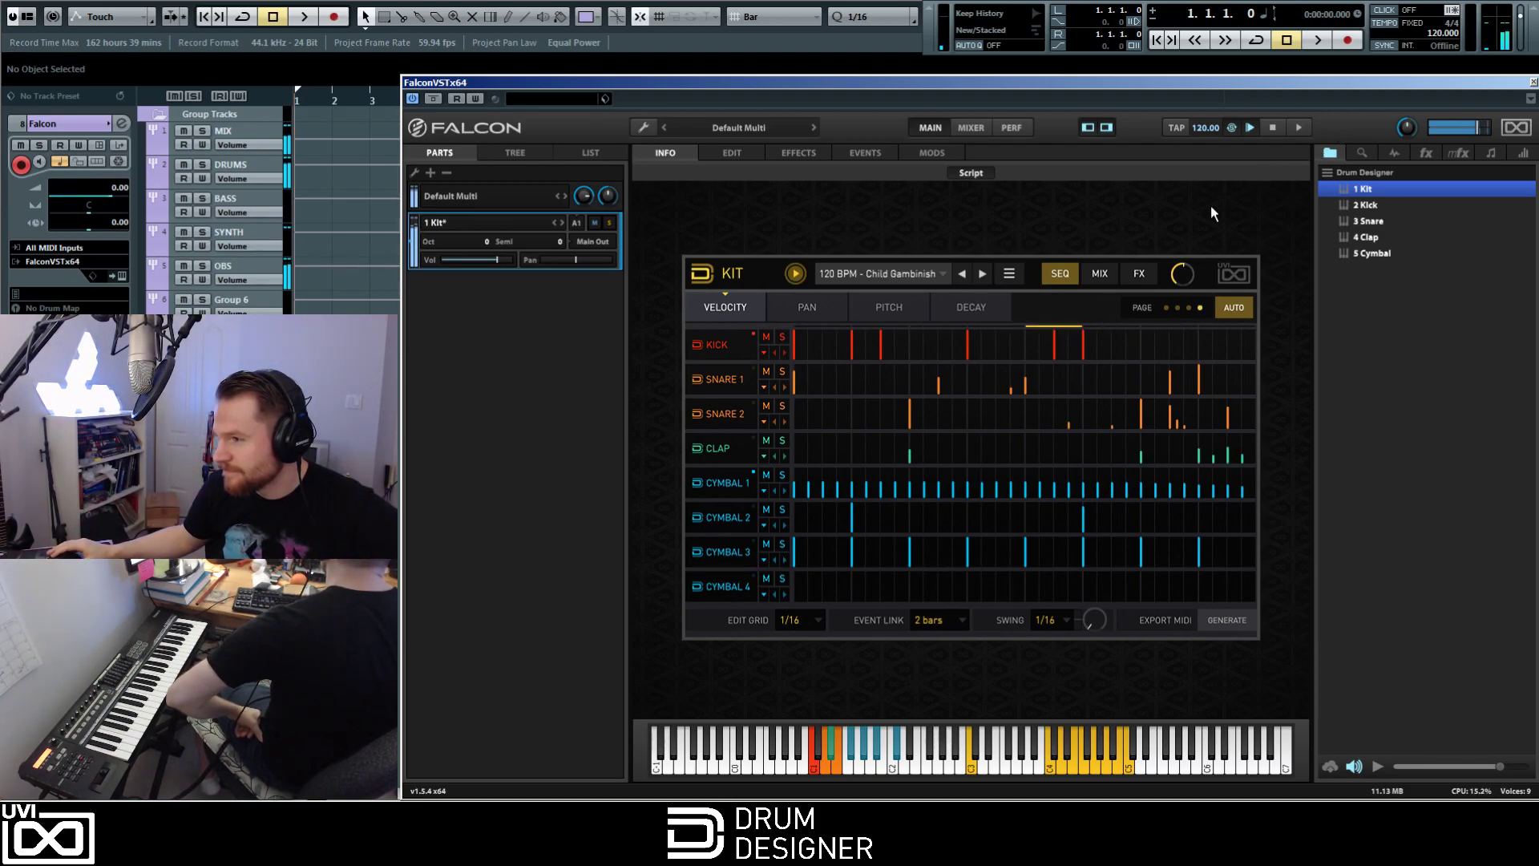
Step: Load the kit preset 120 BPM - Gangsta Life from 02 Trap, and audition the following presets Military Trap and No Sub
click(928, 275)
mouse_move(878, 338)
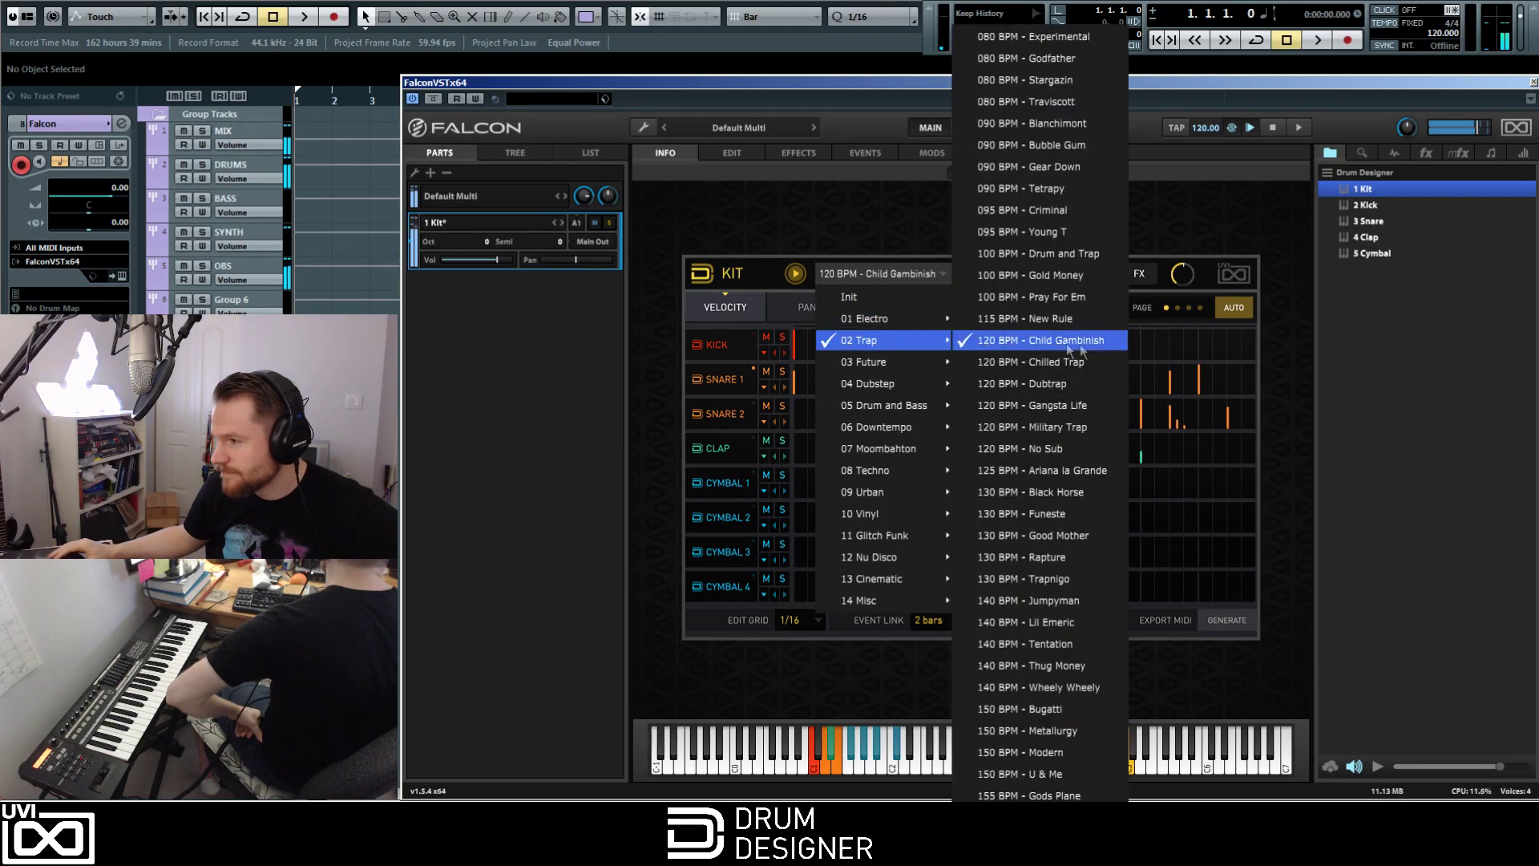
click(1087, 405)
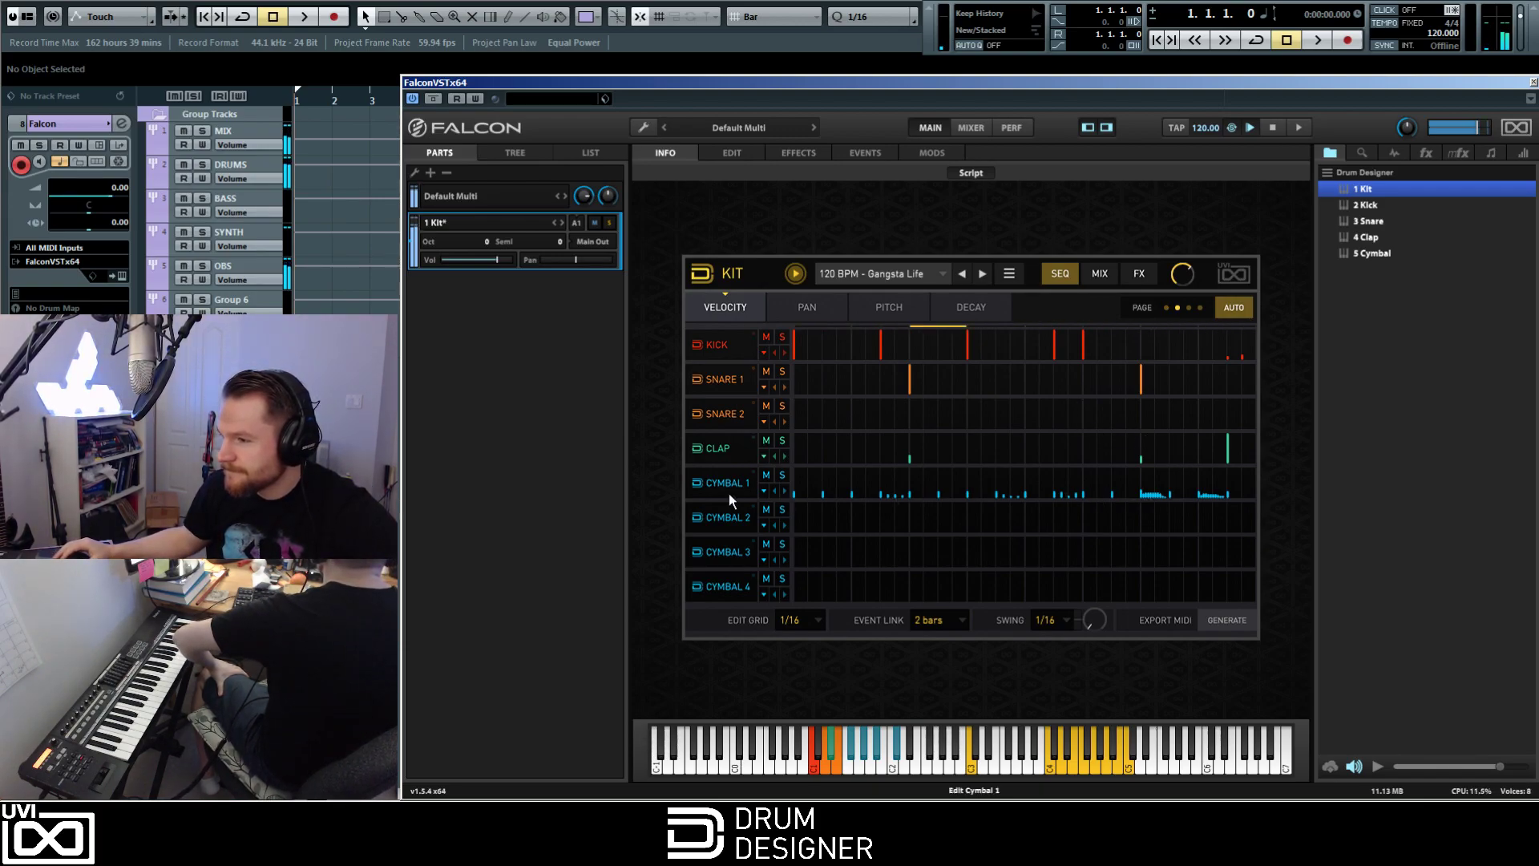
click(983, 274)
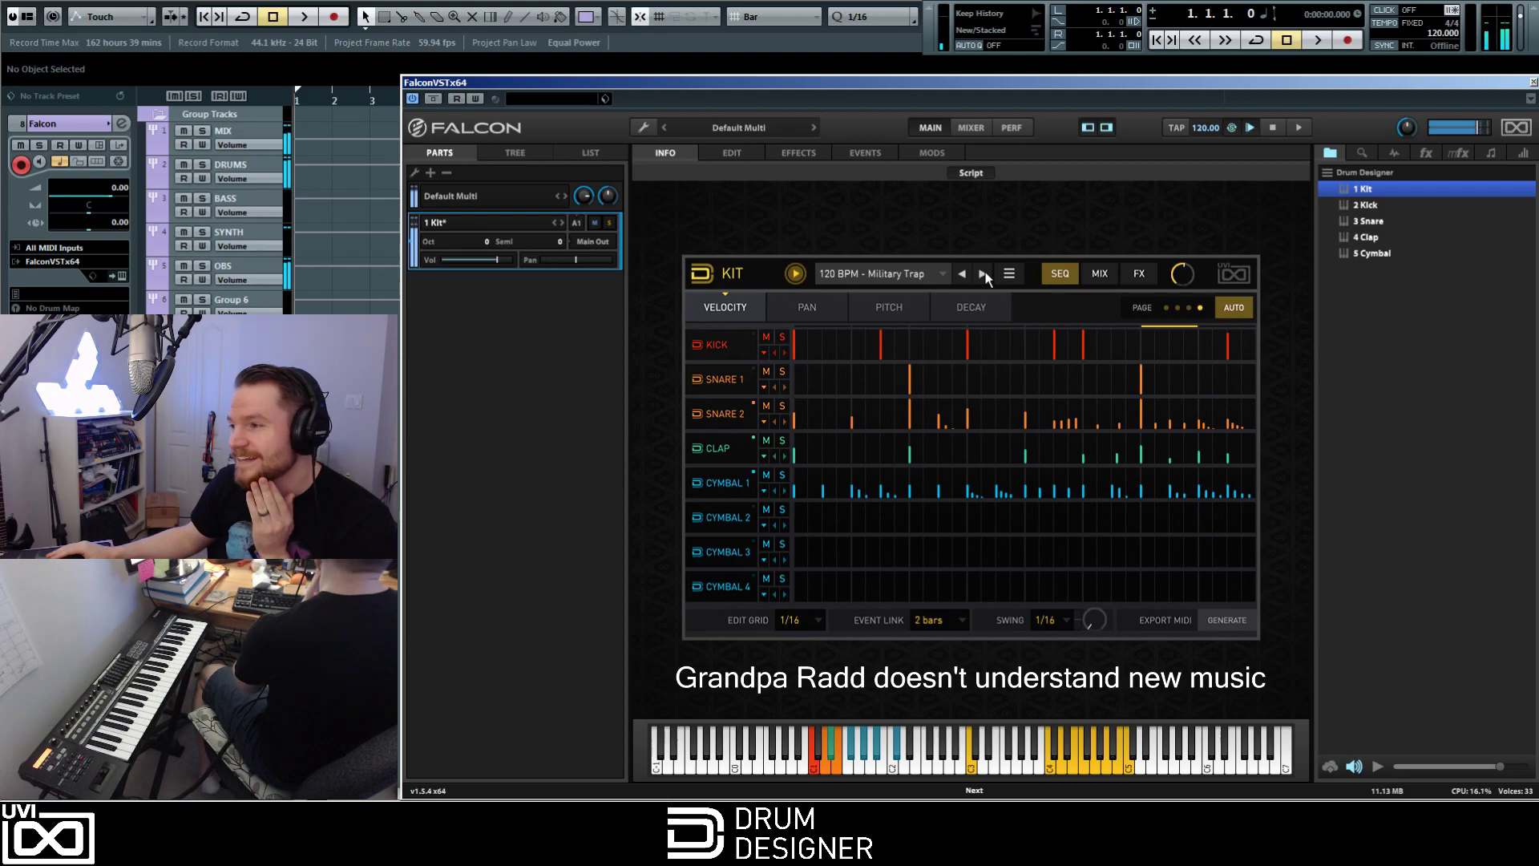
click(983, 274)
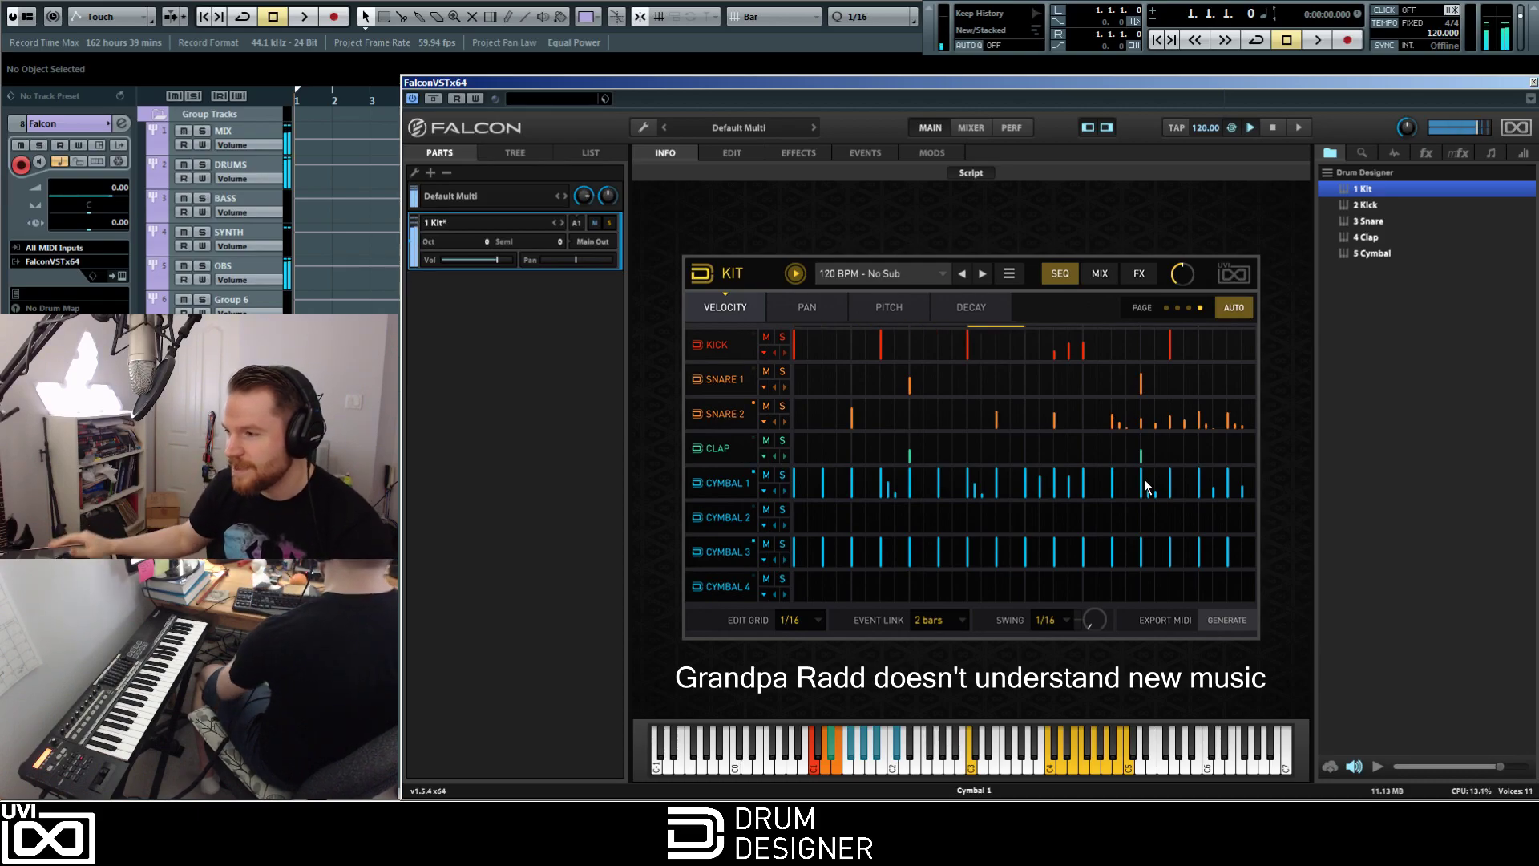
Step: Audition the kit presets 125 BPM - Ariana la Grande and 130 BPM - Black Horse at project tempos of 125 and 130 BPM
click(984, 273)
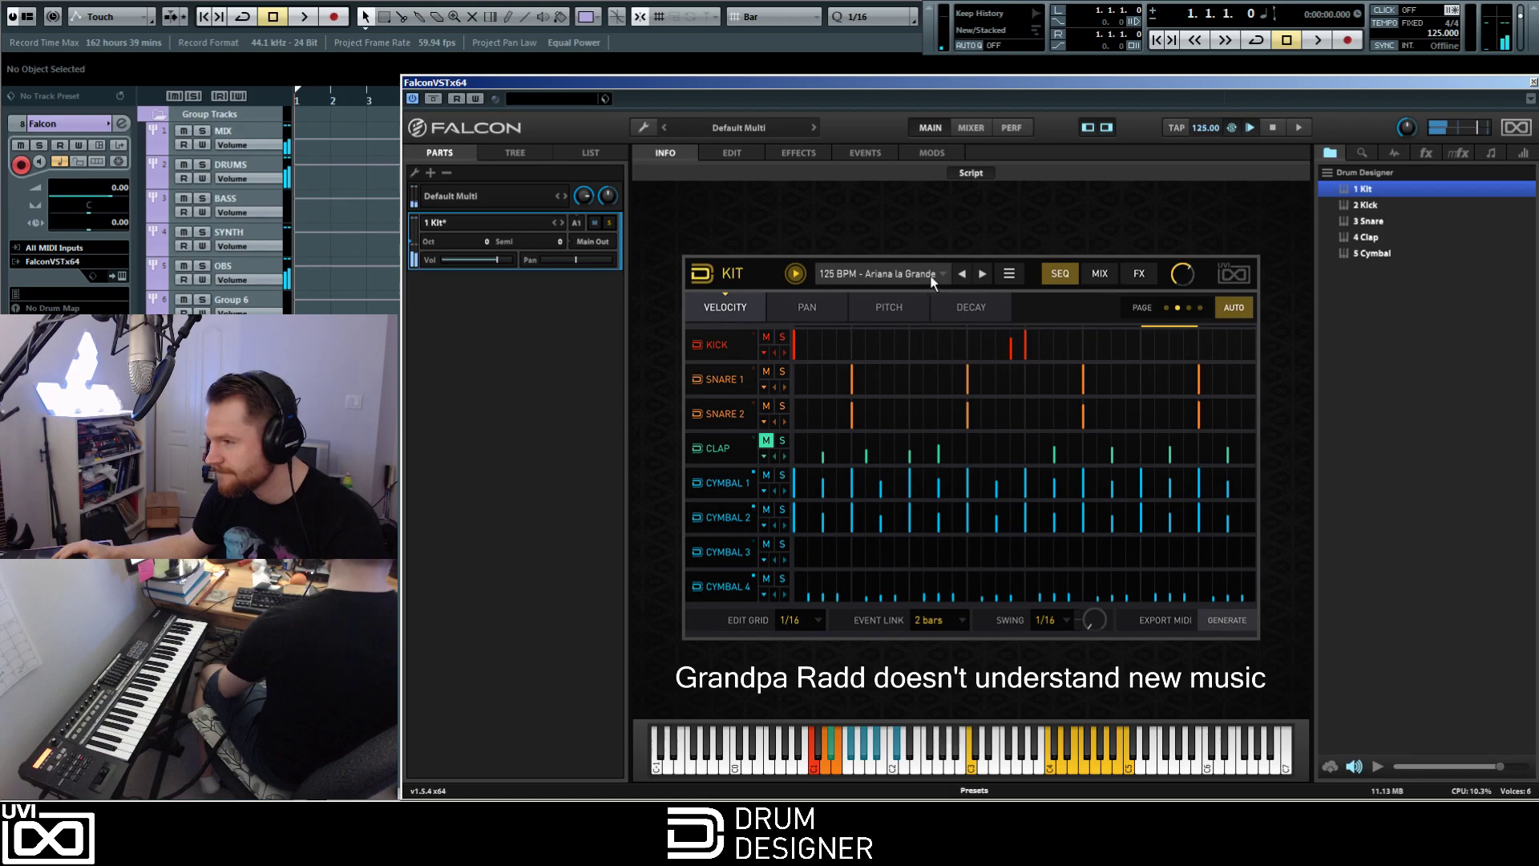
click(983, 273)
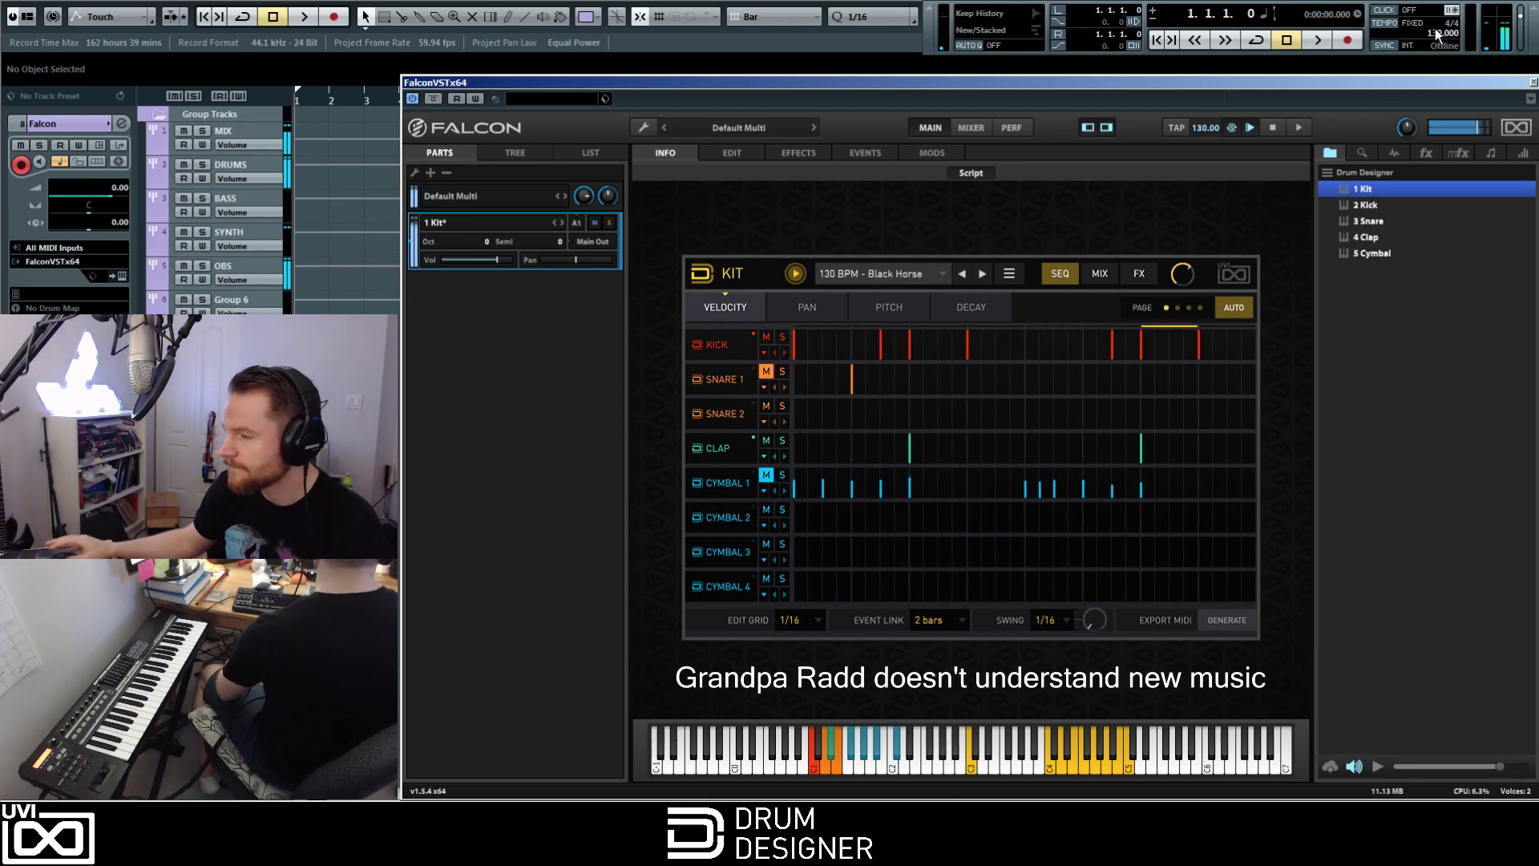
Step: Load the kit preset 155 BPM - Gods Plane from the 02 Trap category and set the project tempo to 155 BPM
click(866, 273)
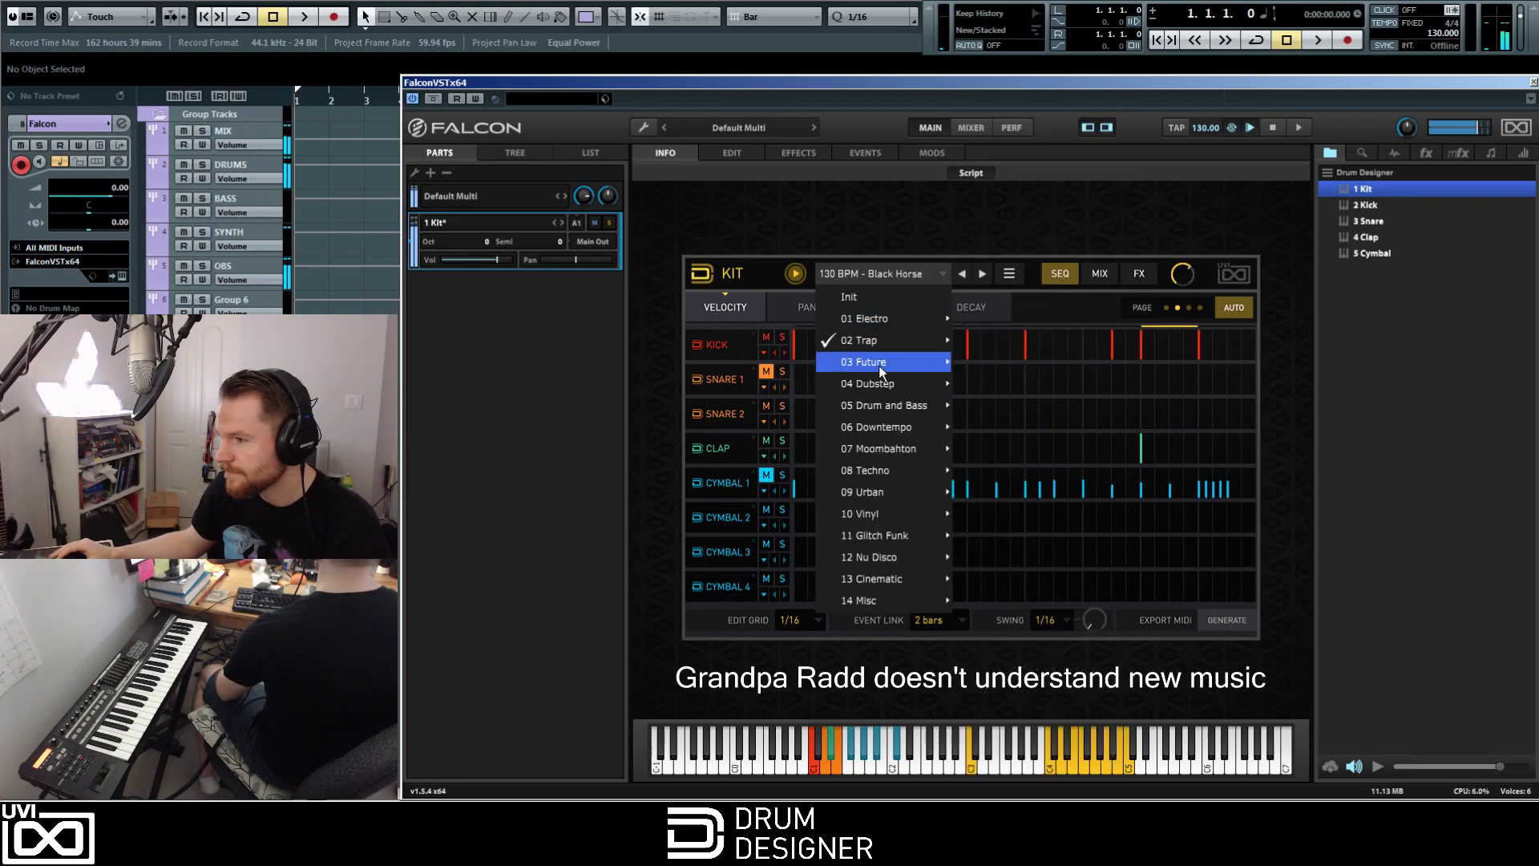
mouse_move(873, 344)
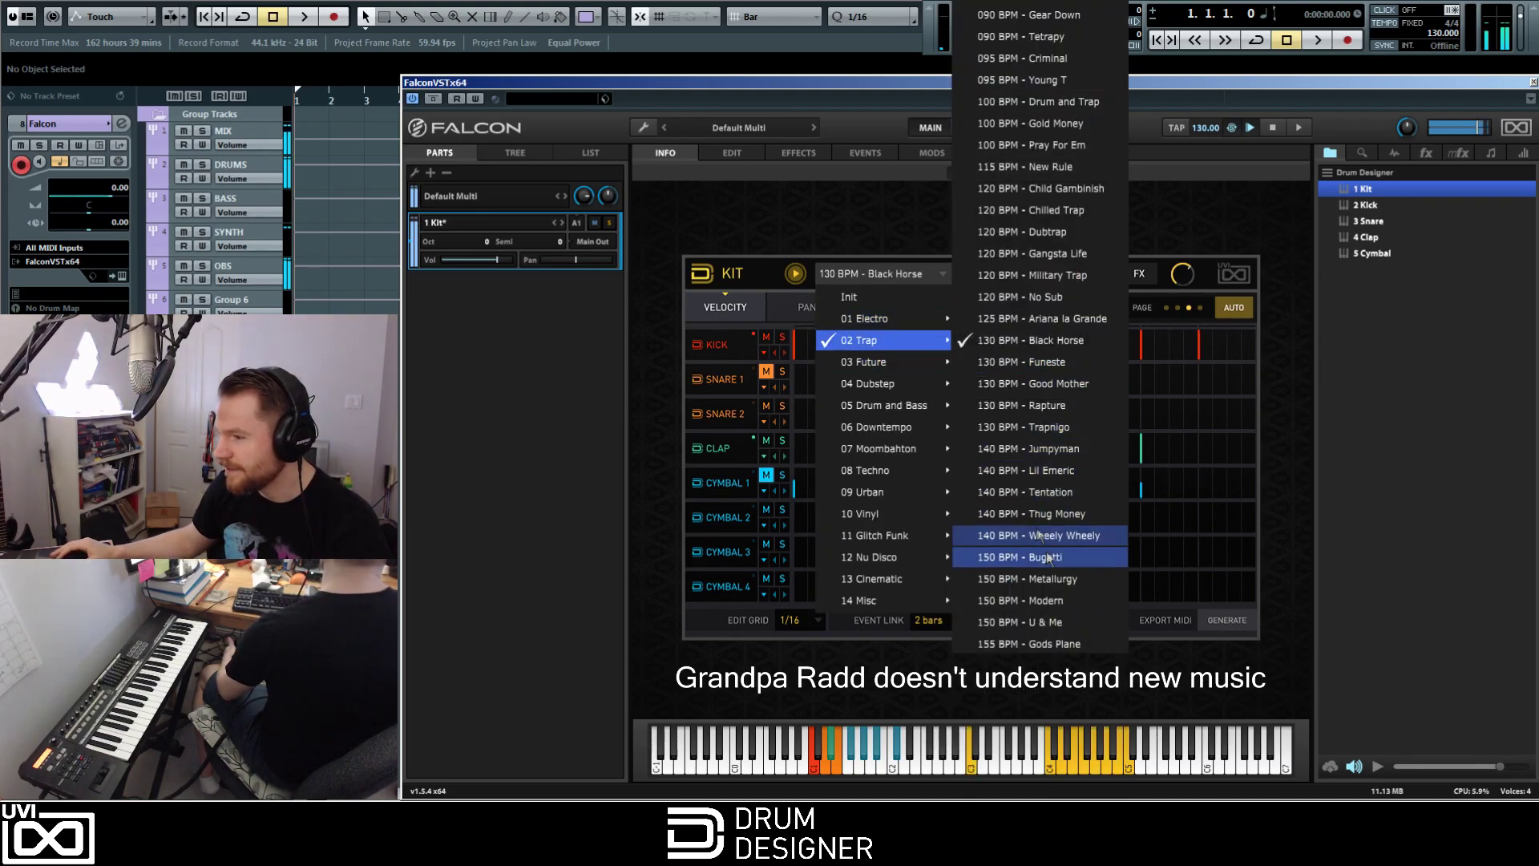
click(1034, 644)
text(150)
key(Return)
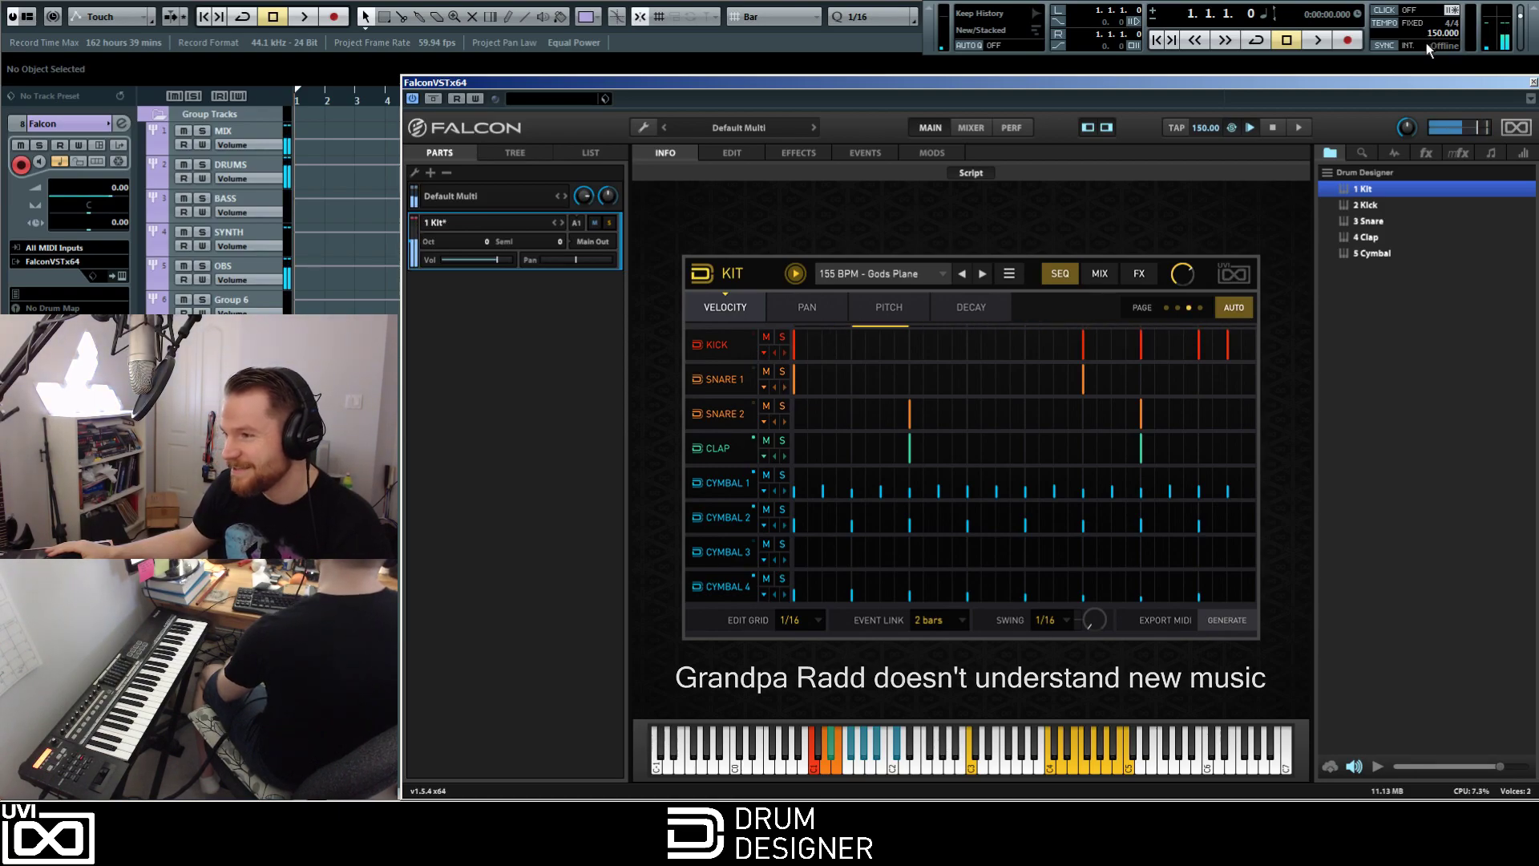
double_click(1435, 33)
text(155)
key(Return)
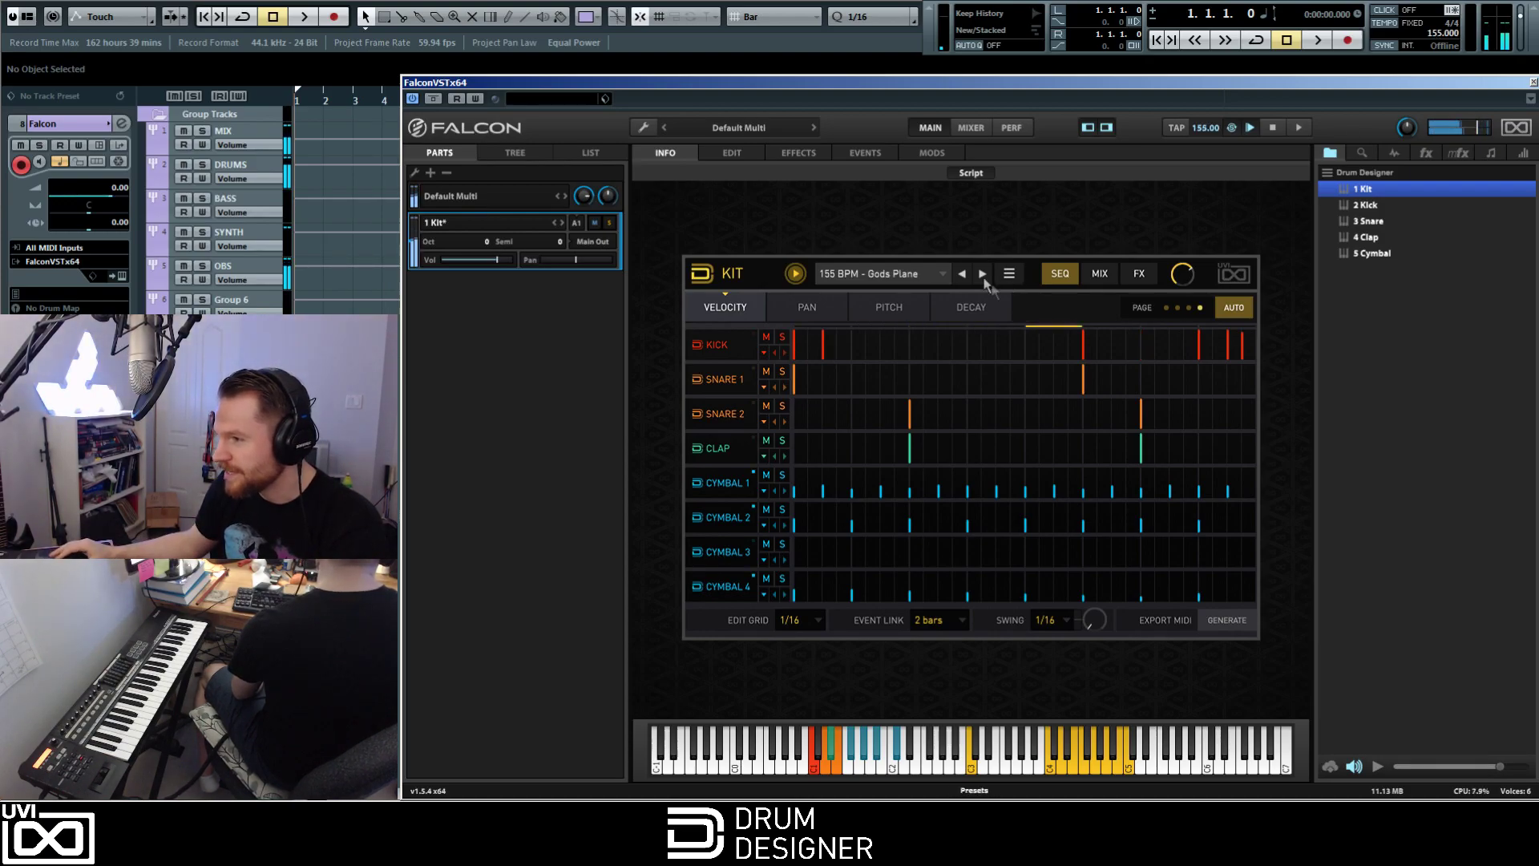
Step: Show the kit's mix settings and open the clap's sound layers for editing
click(1100, 273)
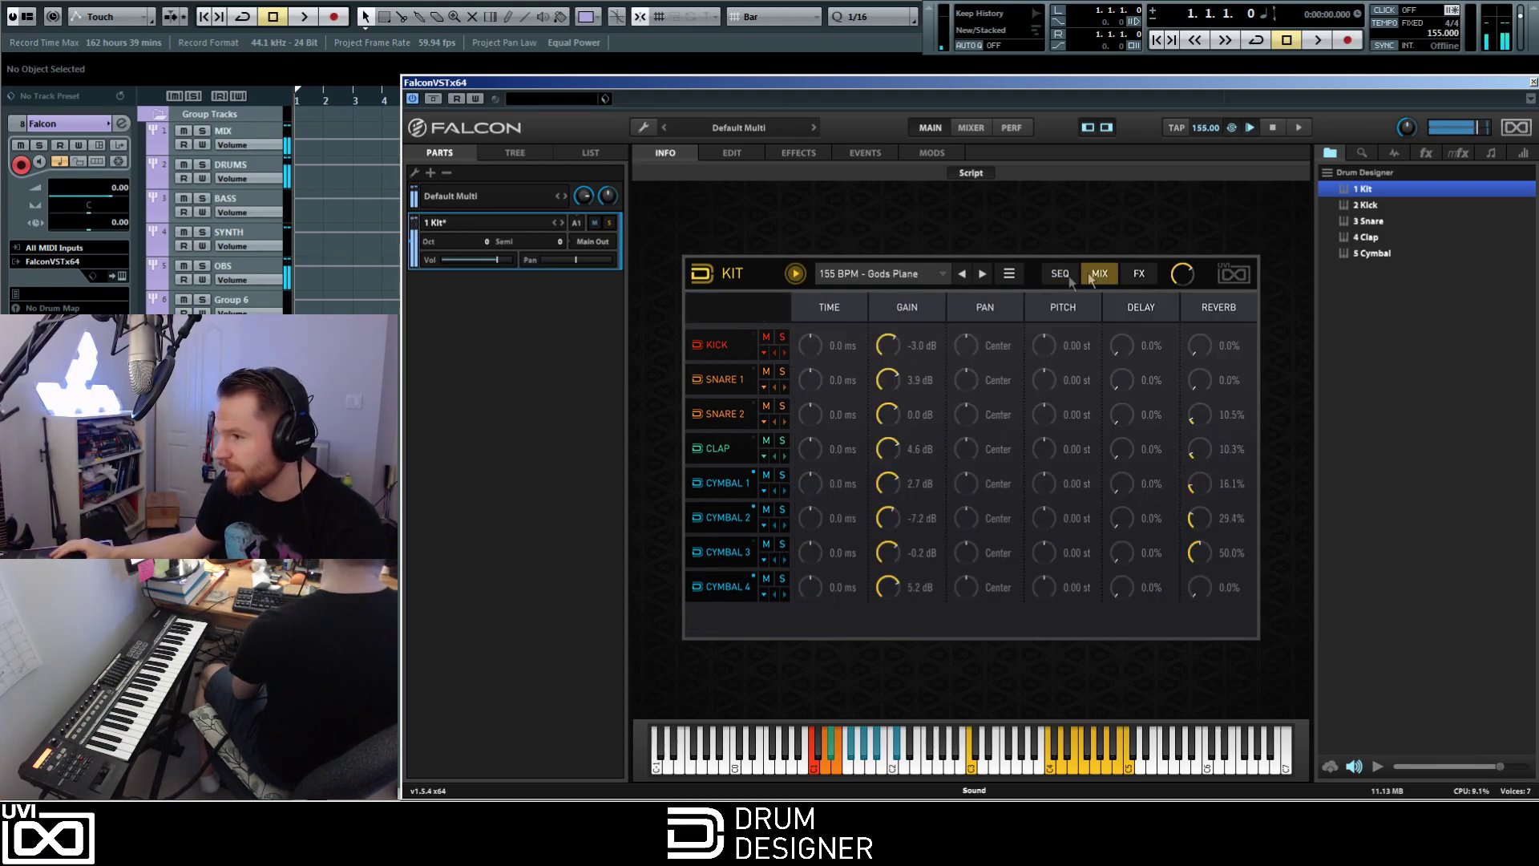
click(717, 448)
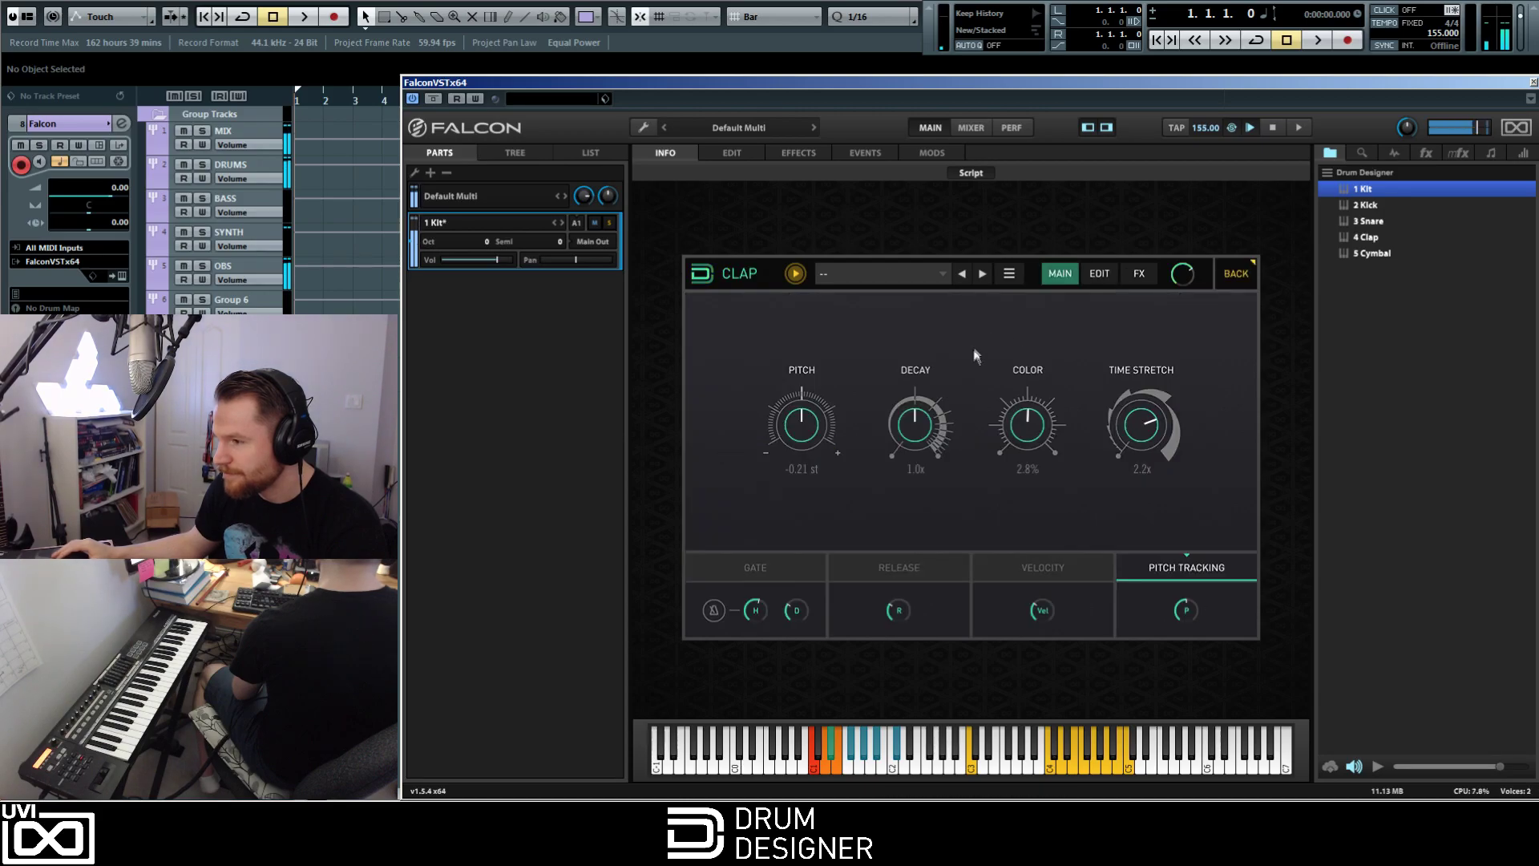
click(1103, 277)
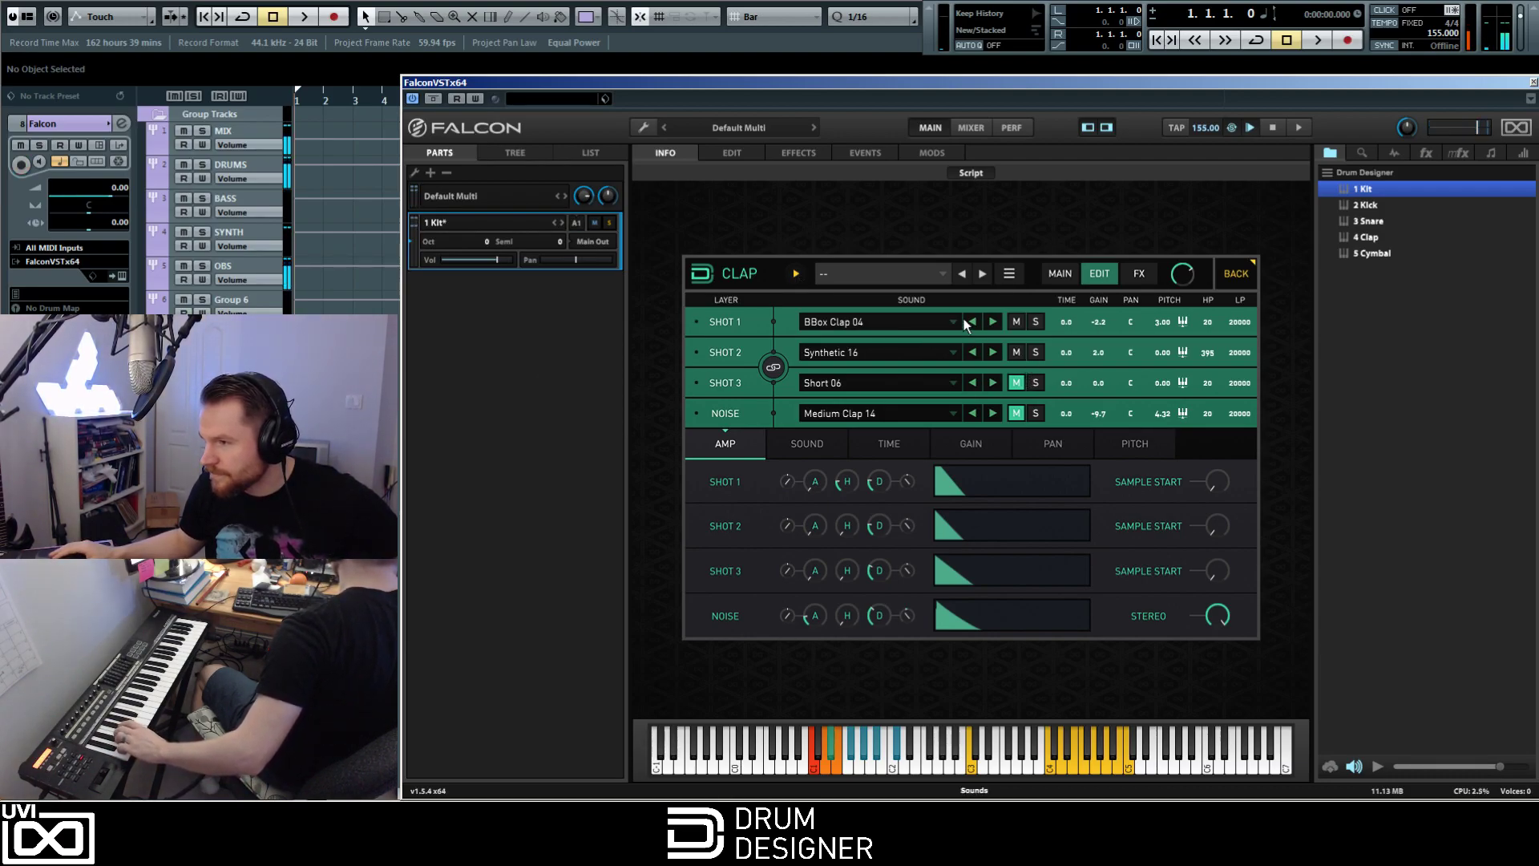
Step: Browse the 01 Elements sound categories available for the clap's Shot 1 layer
click(908, 317)
mouse_move(898, 345)
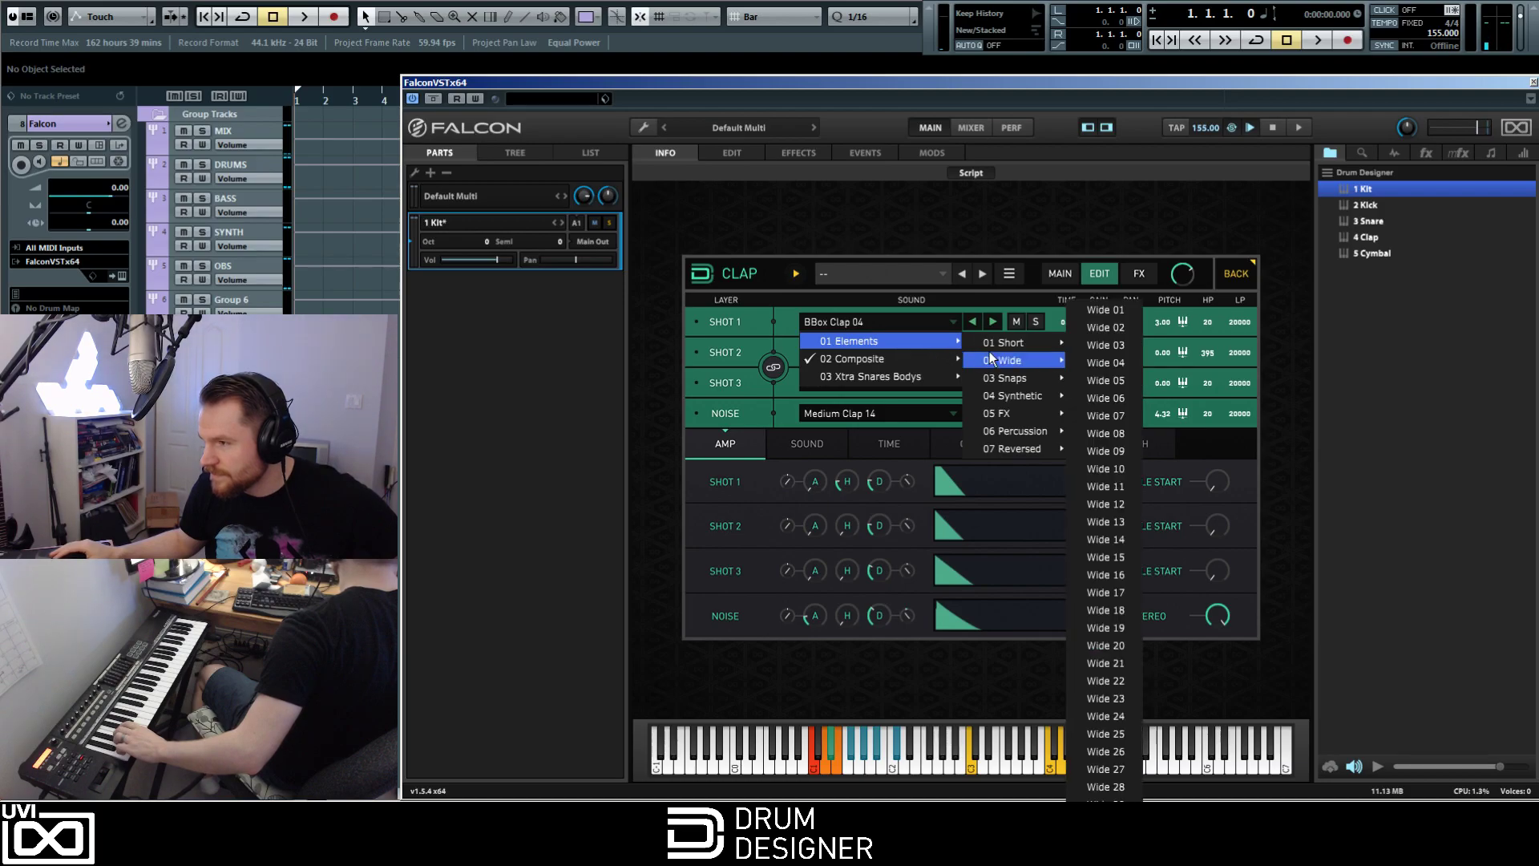
mouse_move(999, 343)
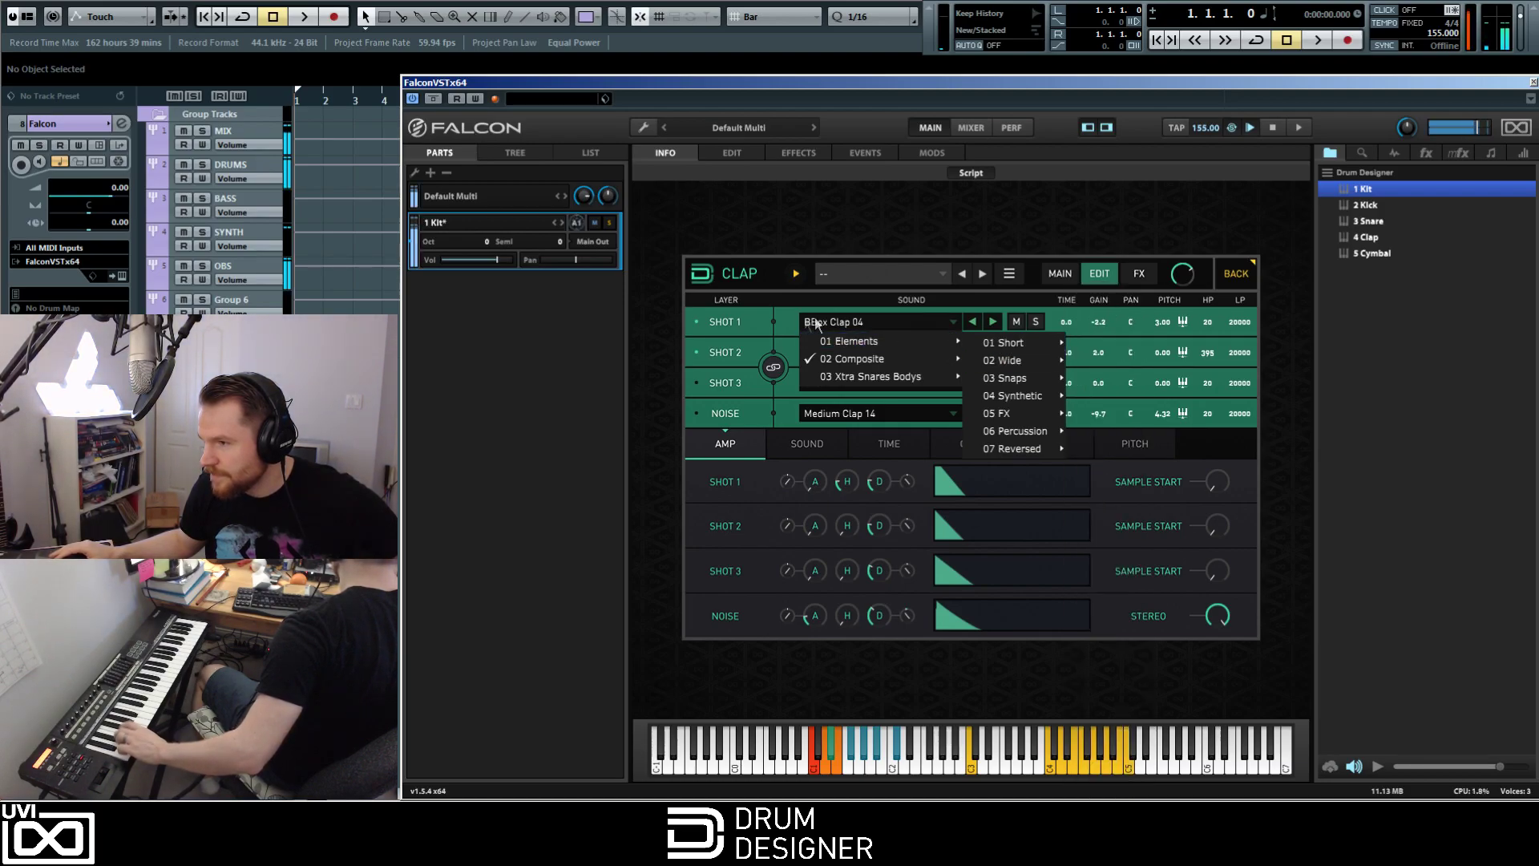
Step: With the clap layers linked, advance their sounds together to BBox Clap 09, Synthetic 21, Short 11 and Medium Clap 19
click(771, 319)
click(994, 321)
click(994, 320)
click(994, 321)
click(994, 321)
click(993, 320)
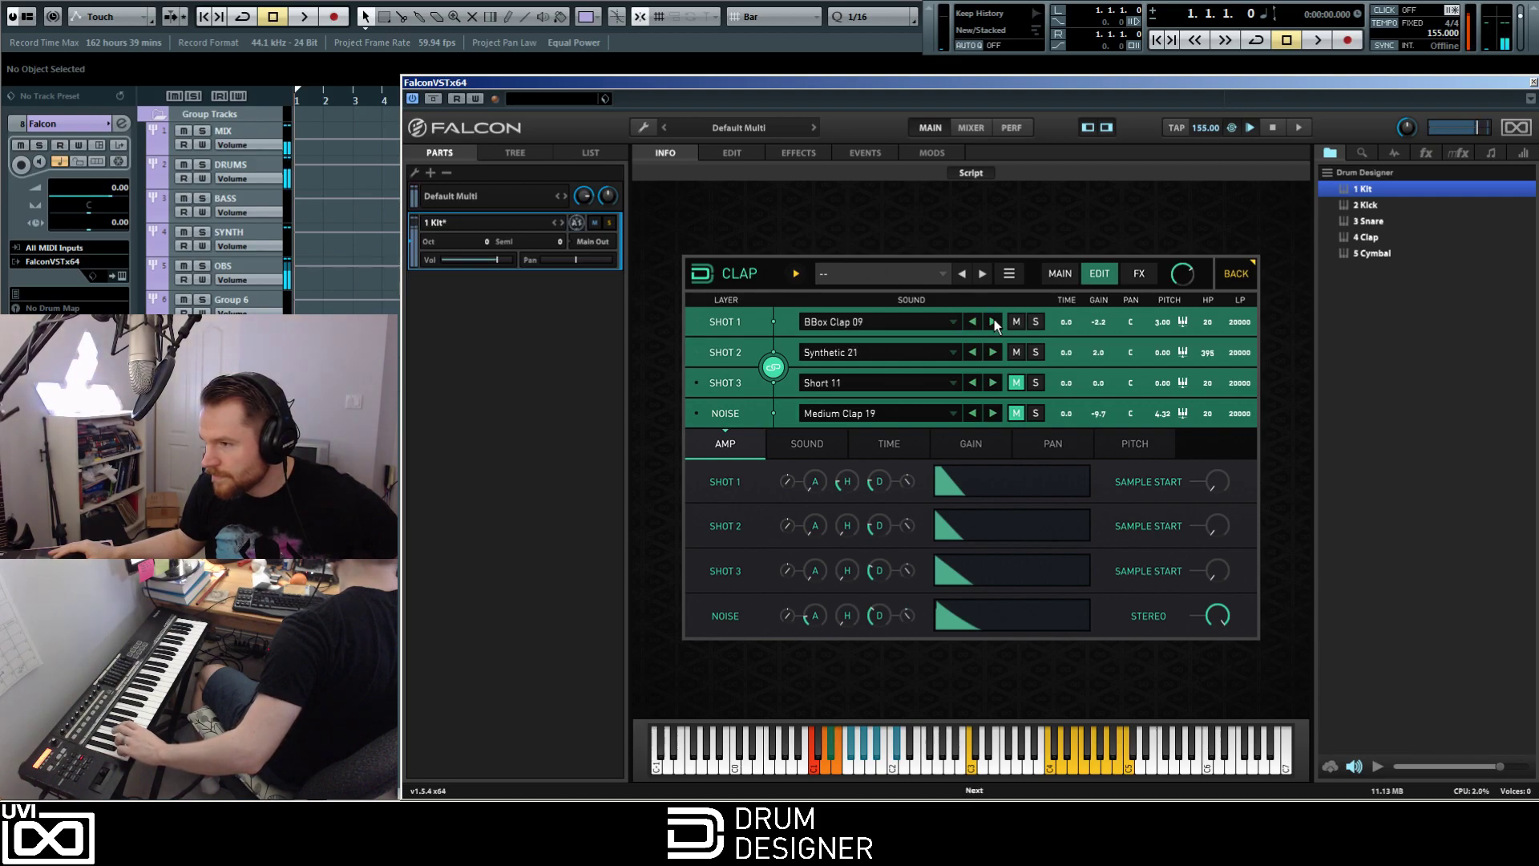
click(771, 368)
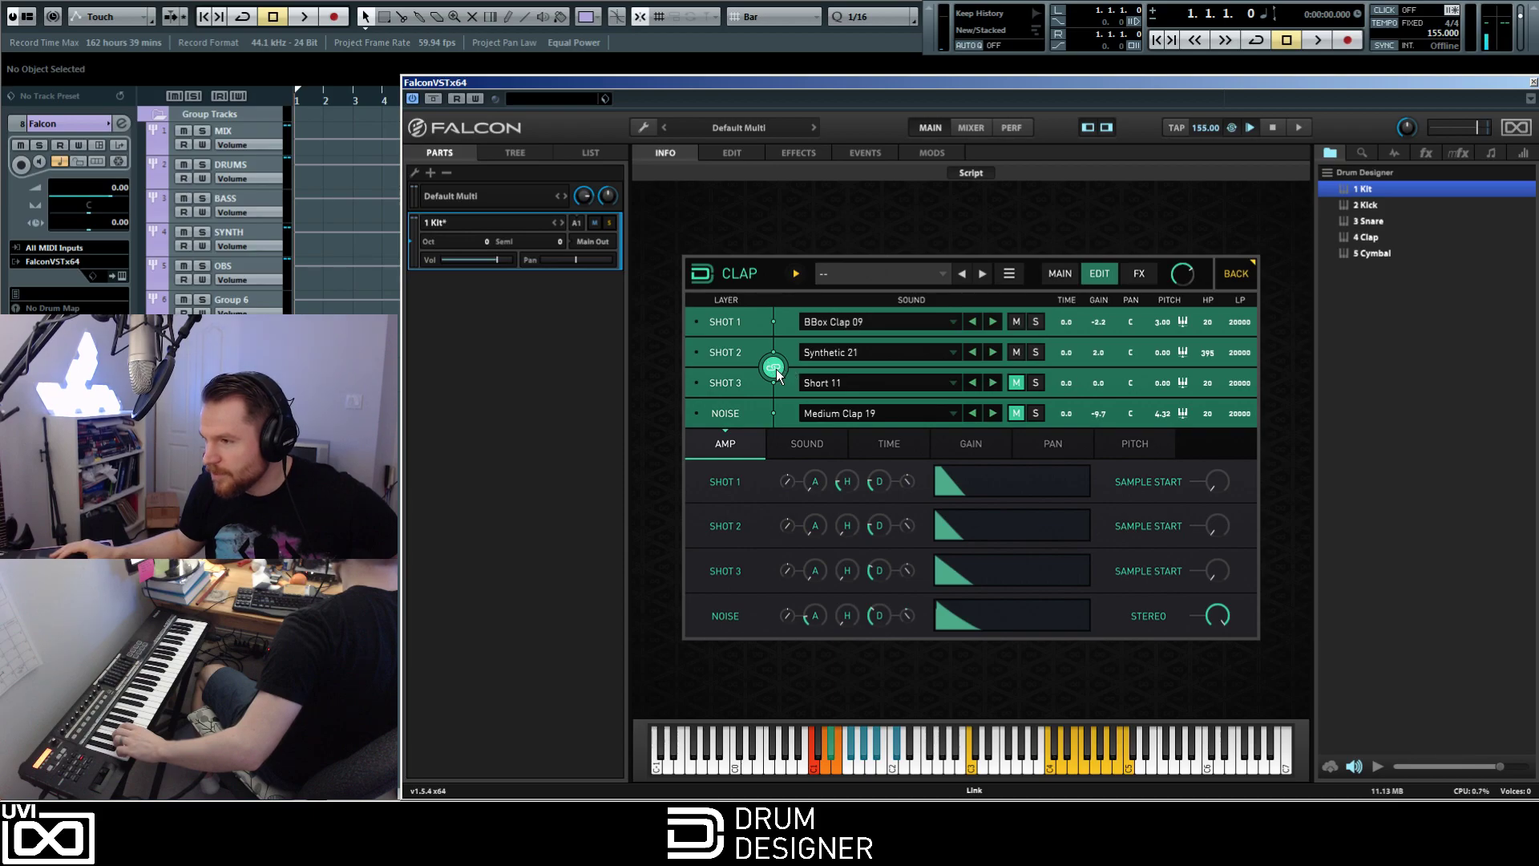
Step: Advance the linked clap layers' sounds to BBox Clap 18, Blip 08, Short 20 and Medium Clap 28, and unlink the layers
click(993, 321)
click(993, 321)
click(994, 322)
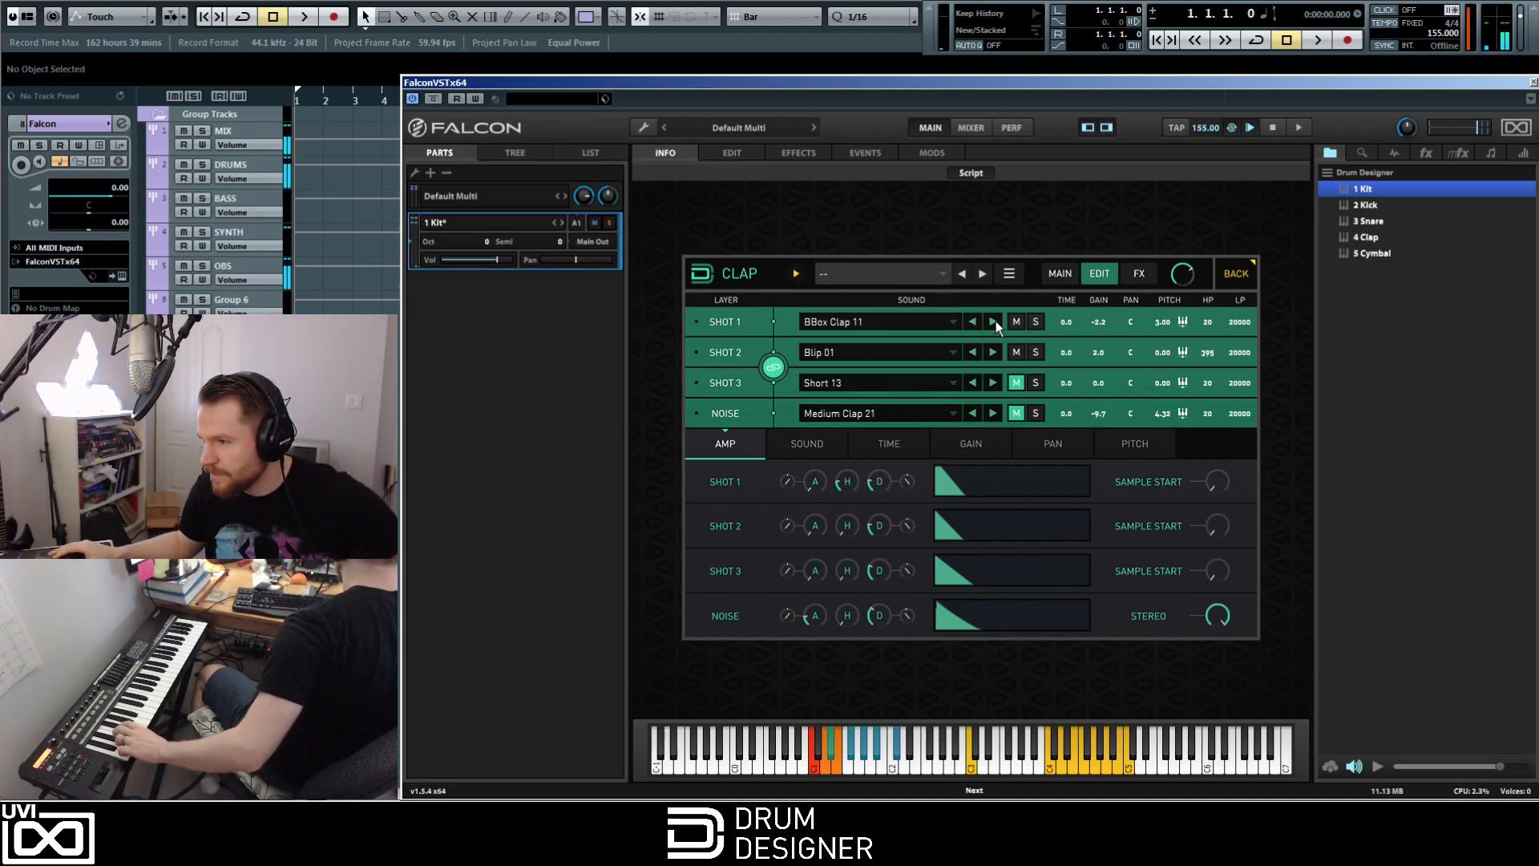
click(994, 321)
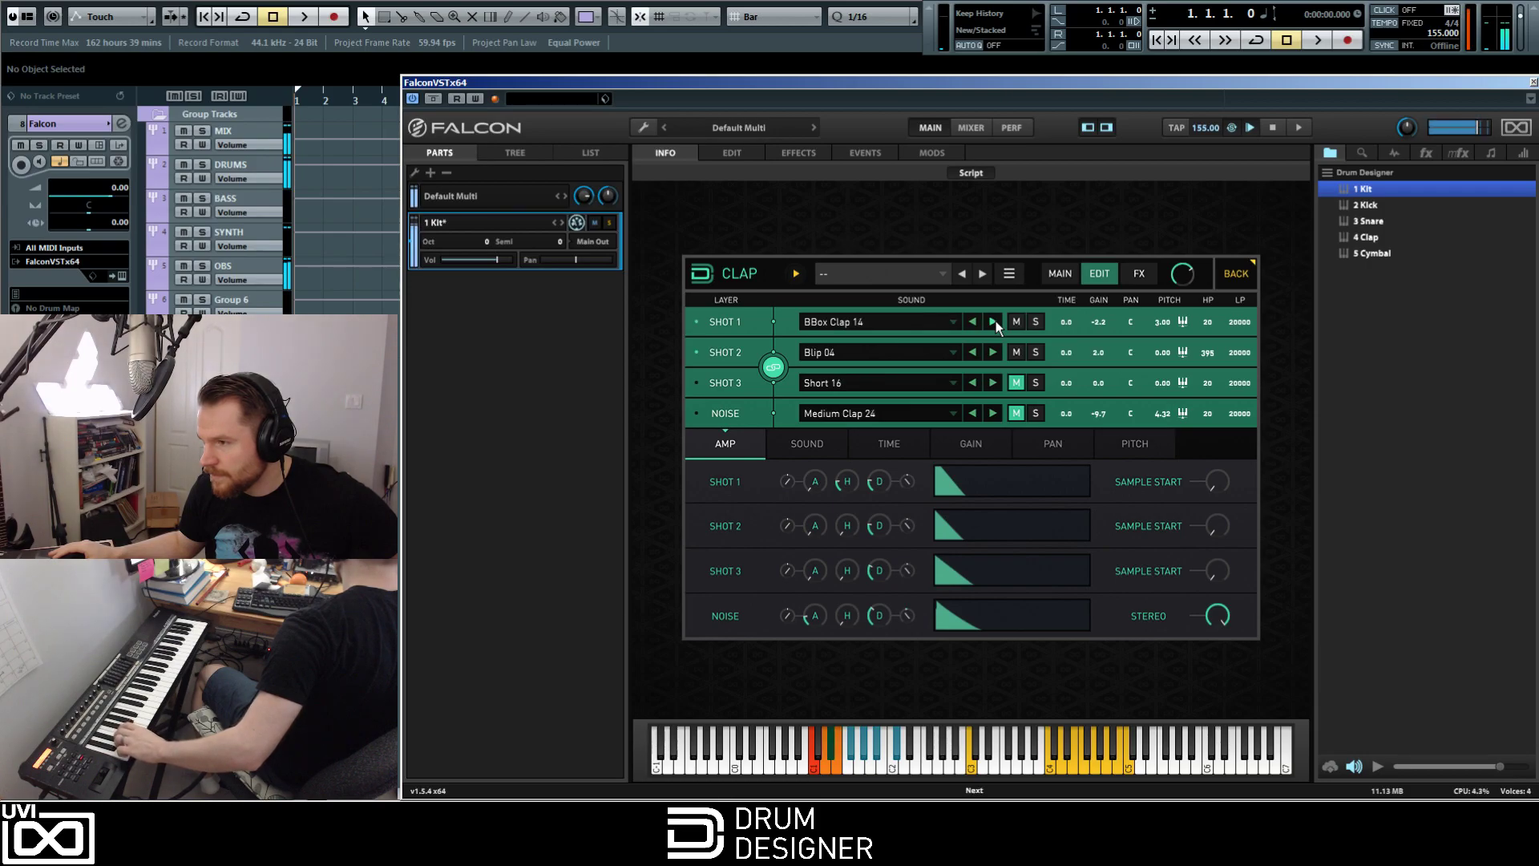
click(993, 321)
click(994, 321)
click(994, 322)
click(994, 321)
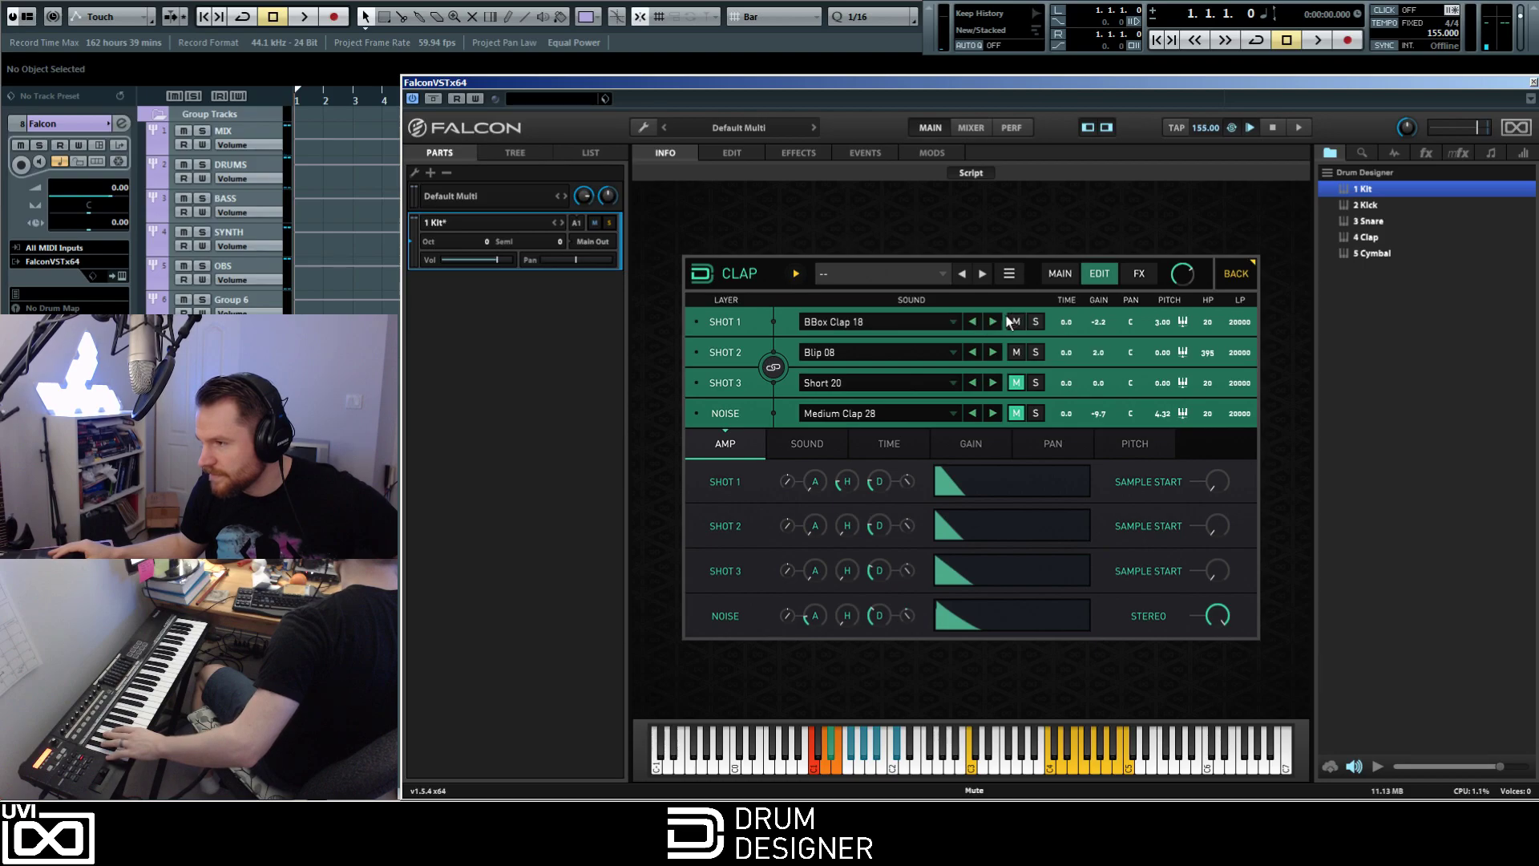
Step: With the clap layers unlinked, advance Shot 1's sound to Slam Clap 08 and Shot 2's sound to Bubble 10
click(992, 321)
click(993, 321)
click(992, 322)
click(992, 322)
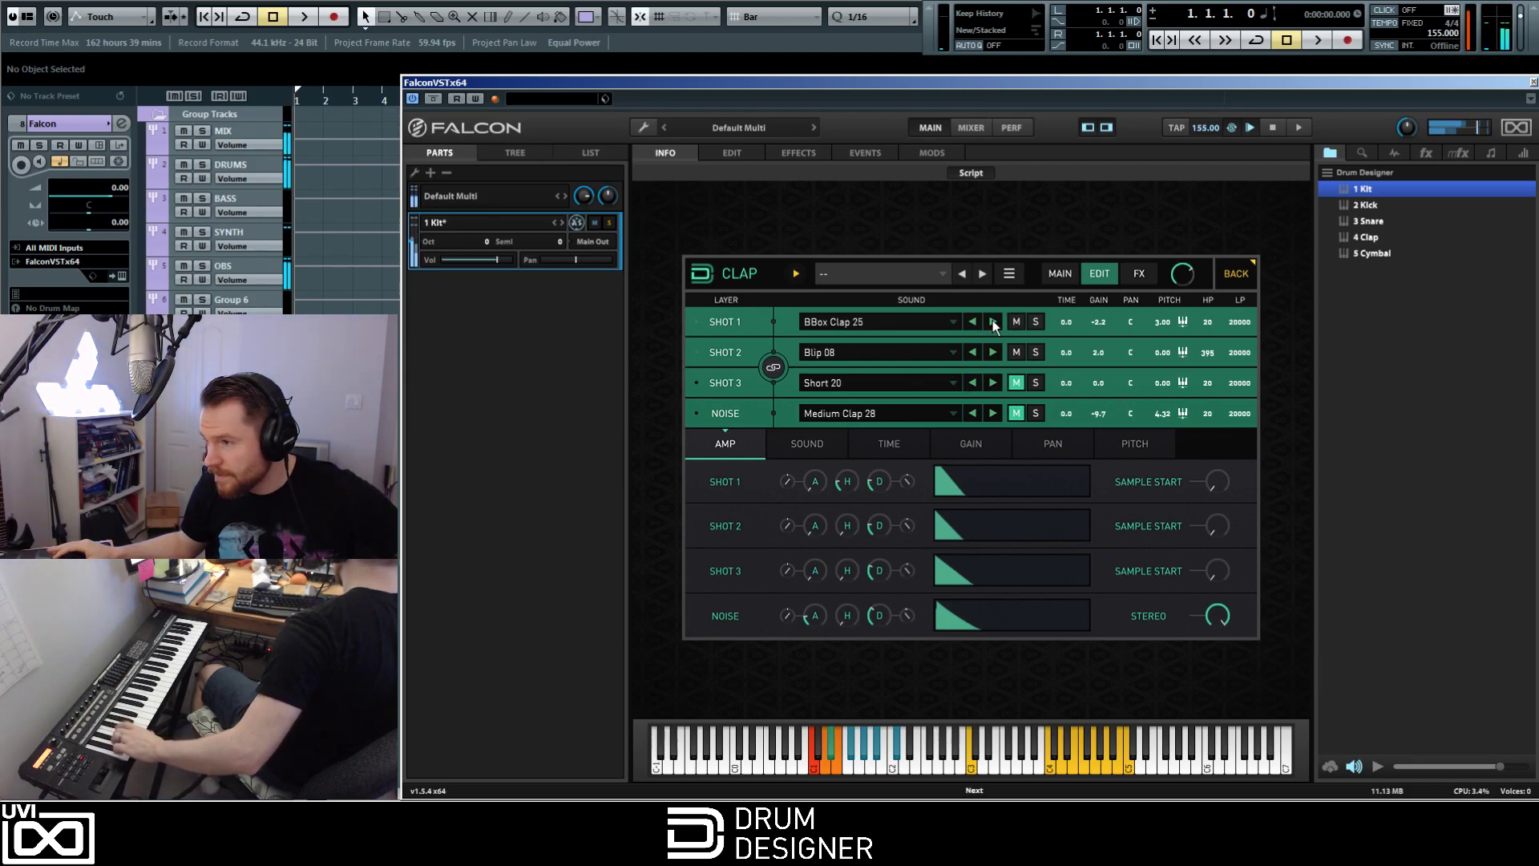
click(992, 321)
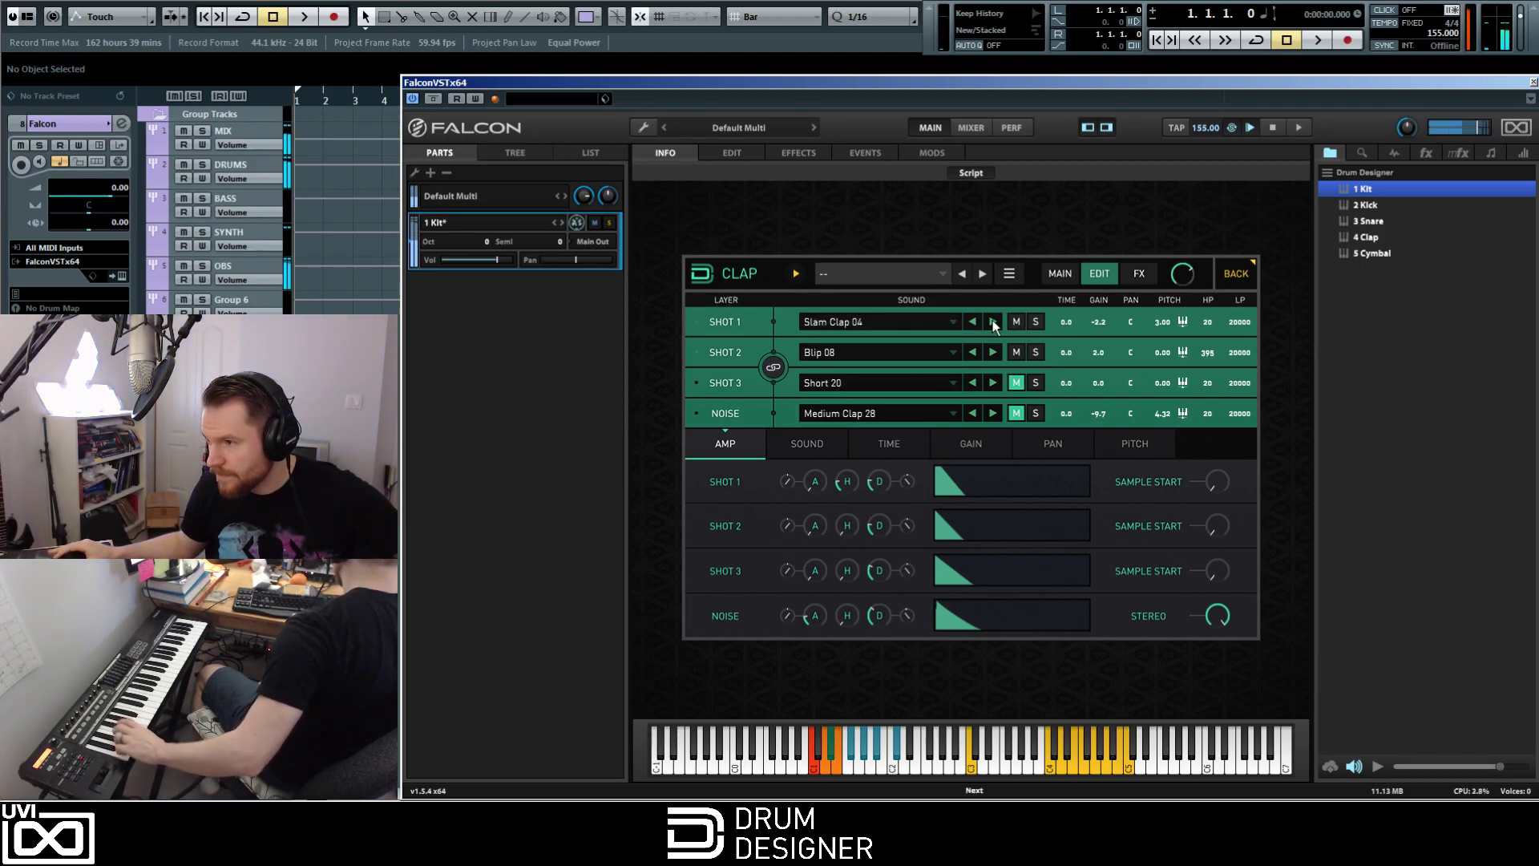
click(993, 350)
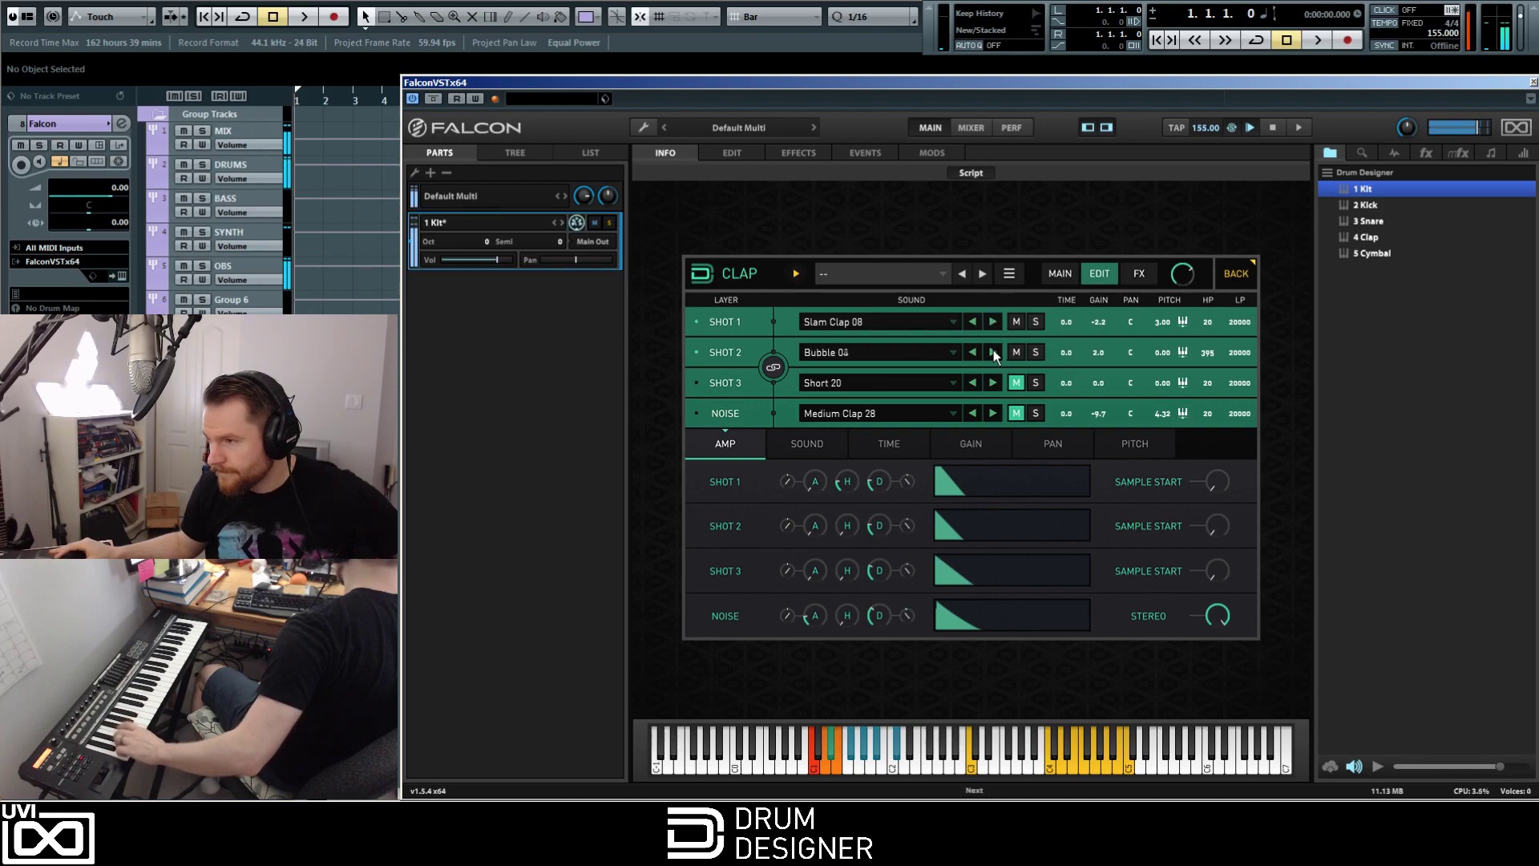
click(993, 351)
click(993, 351)
click(993, 351)
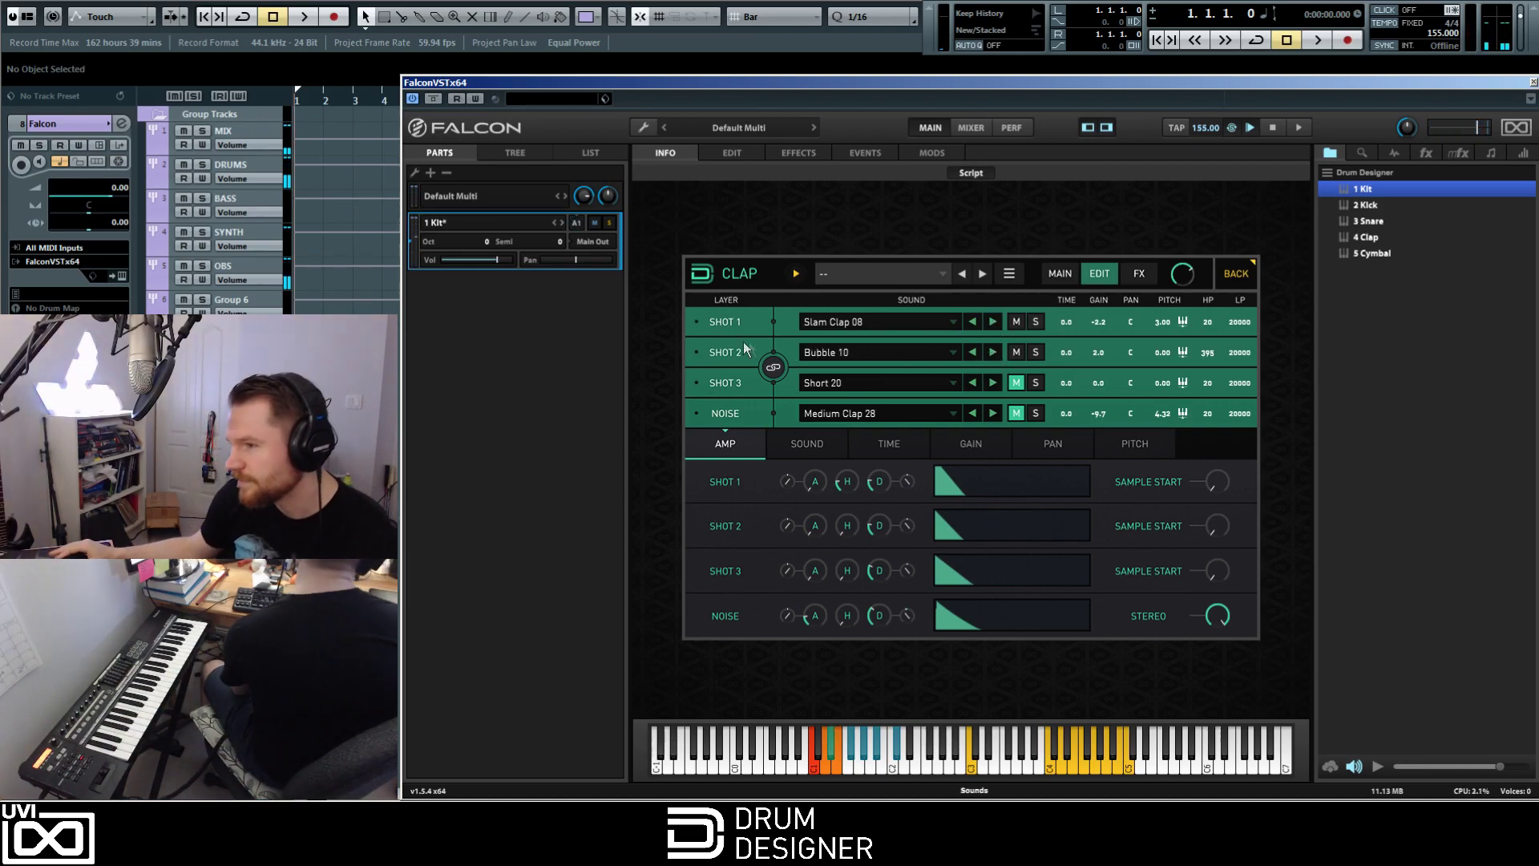
Step: Solo the clap's Shot 1 and Shot 2 layers with Shot 3 unmuted, and view the sound categories available for Shot 3 and Noise
click(1035, 352)
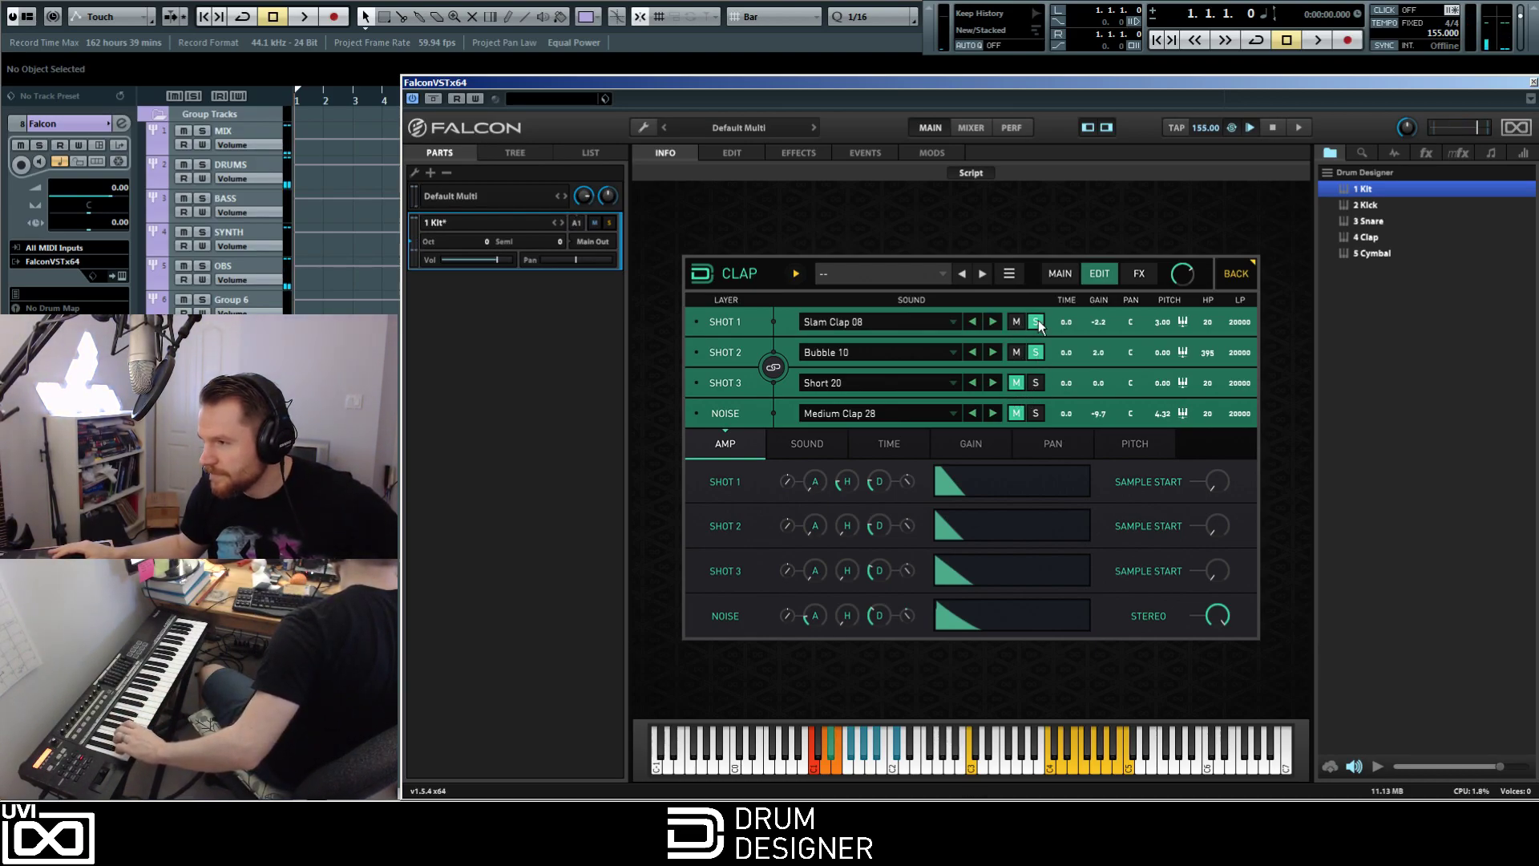
click(1017, 386)
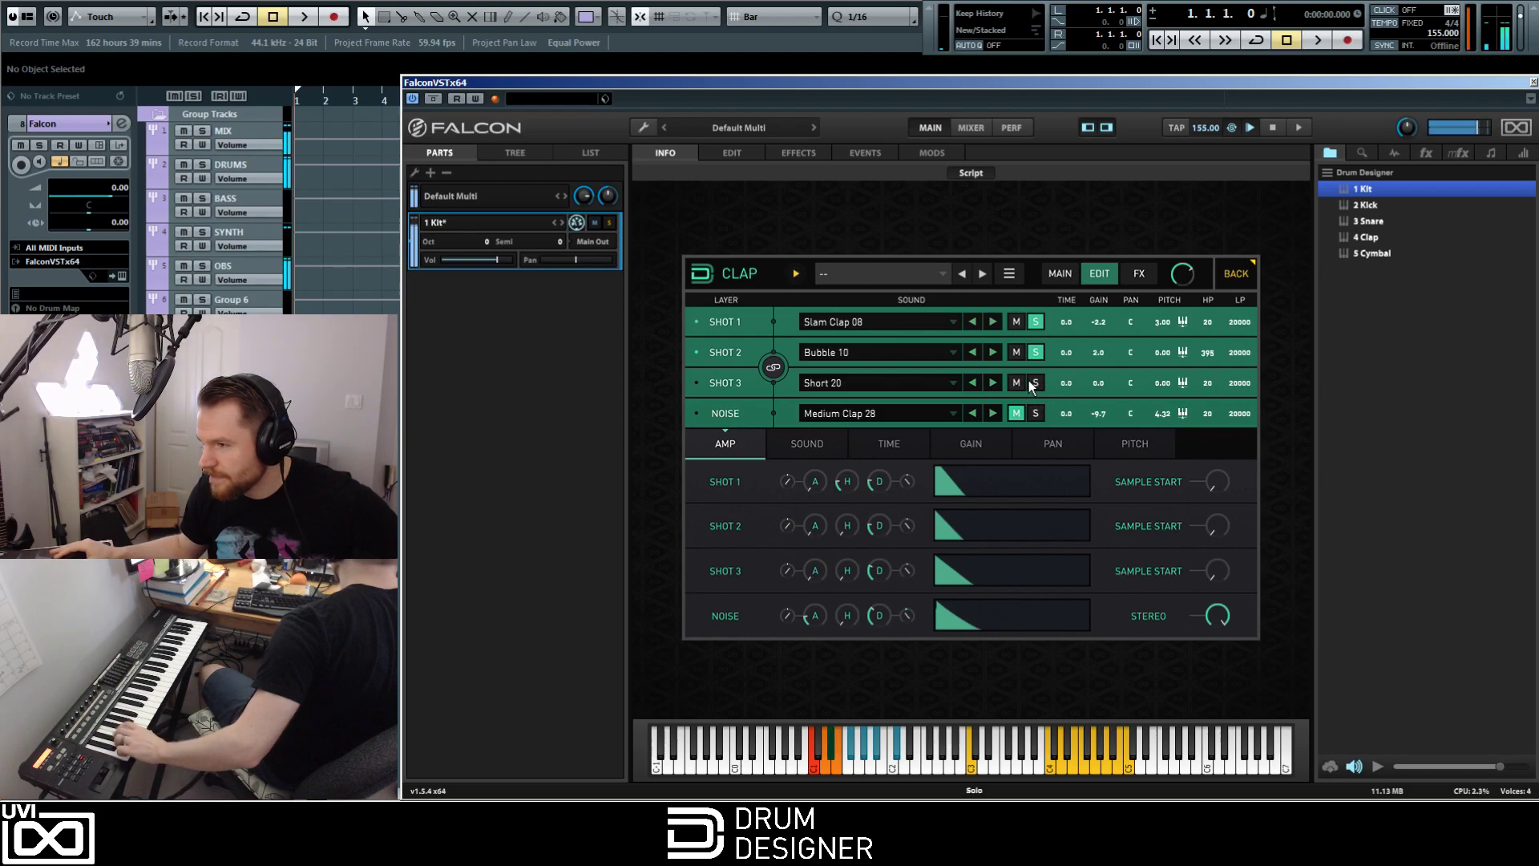
click(882, 383)
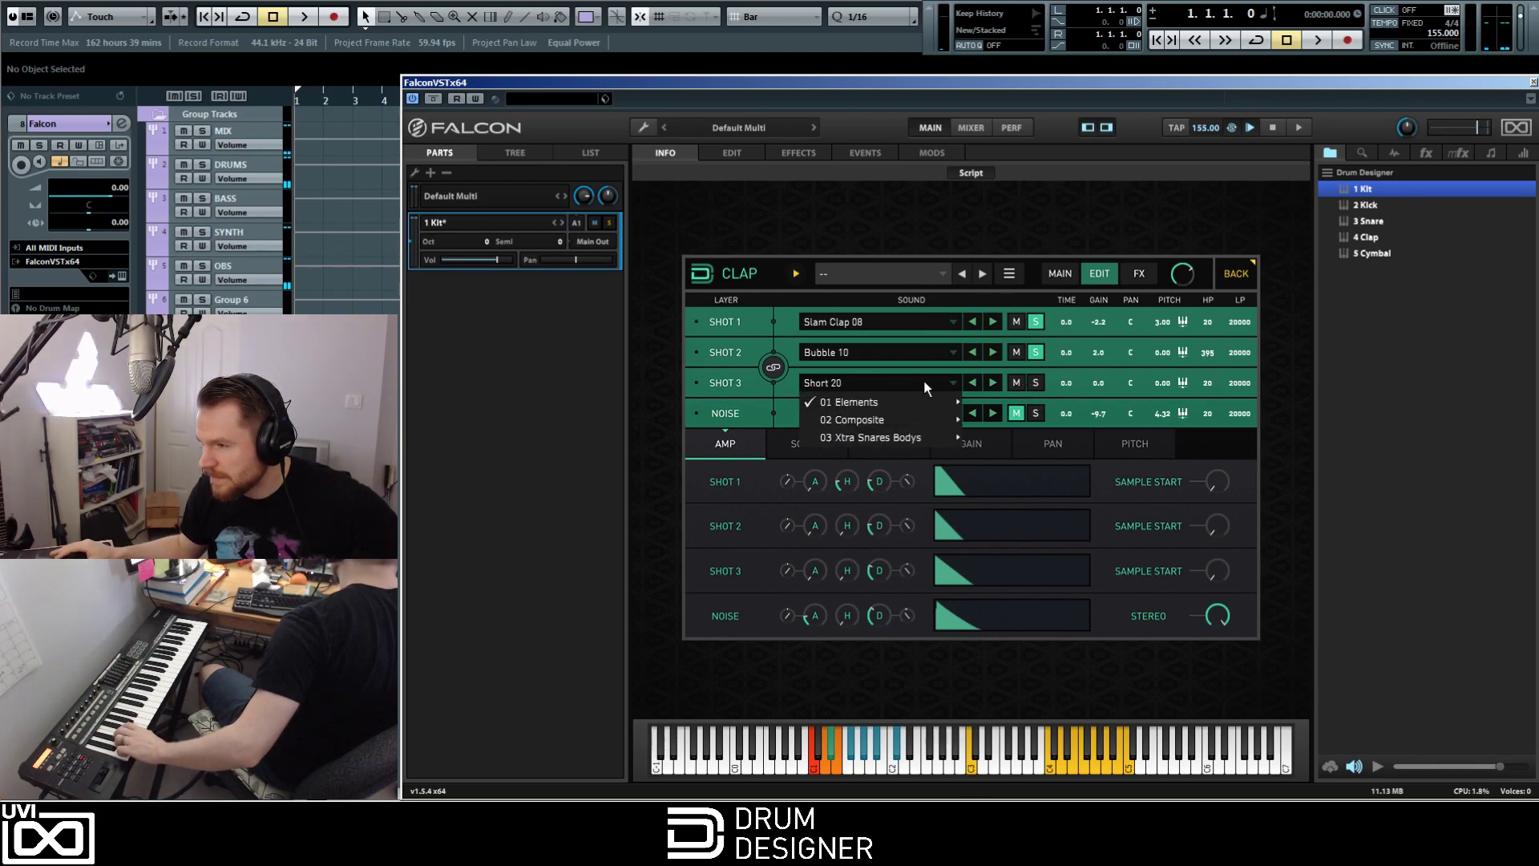
click(929, 386)
click(915, 412)
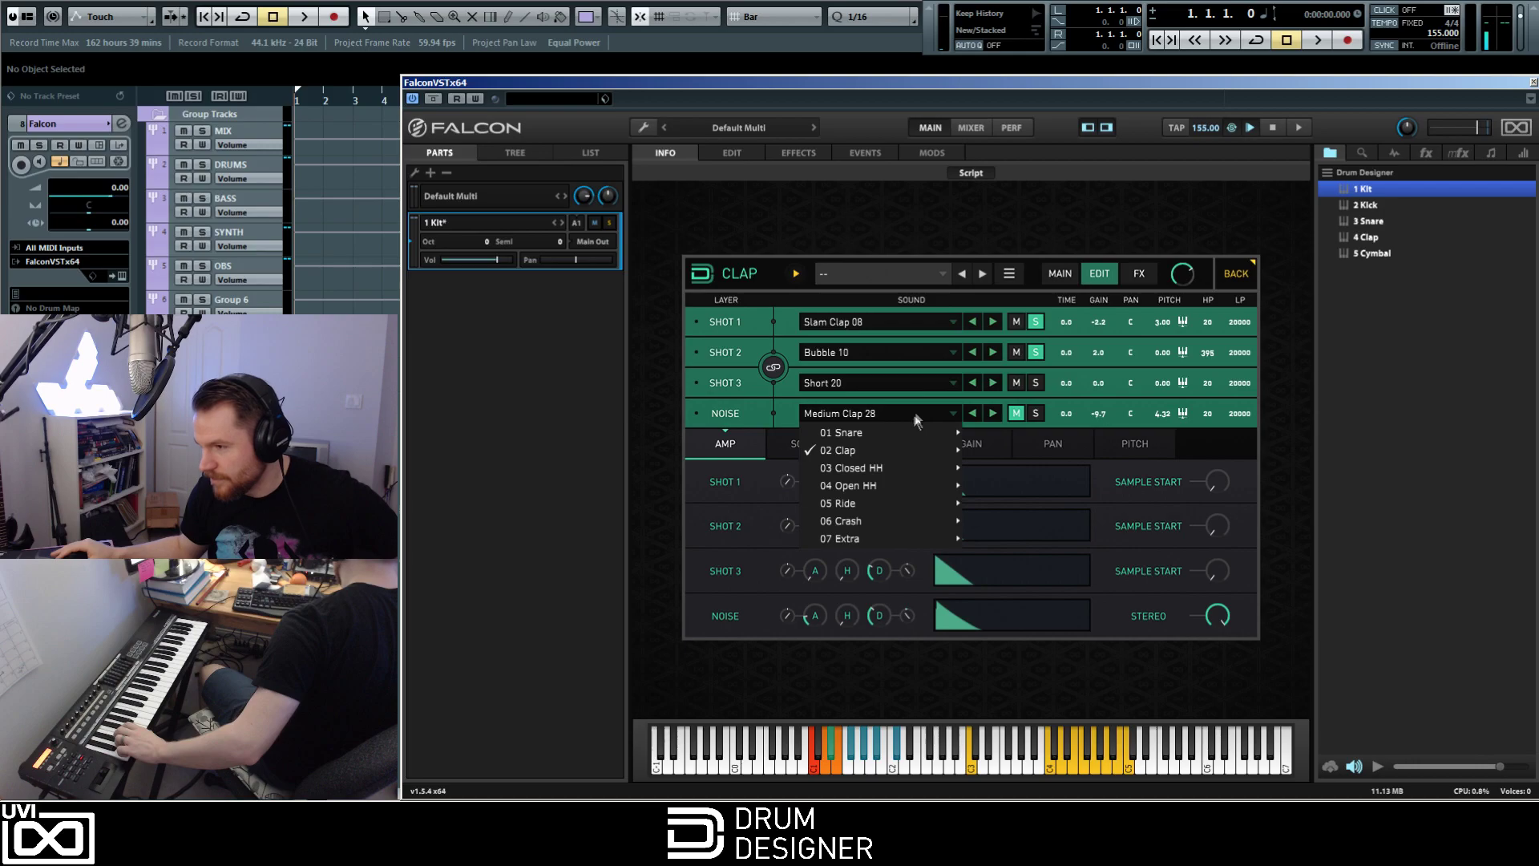
click(775, 536)
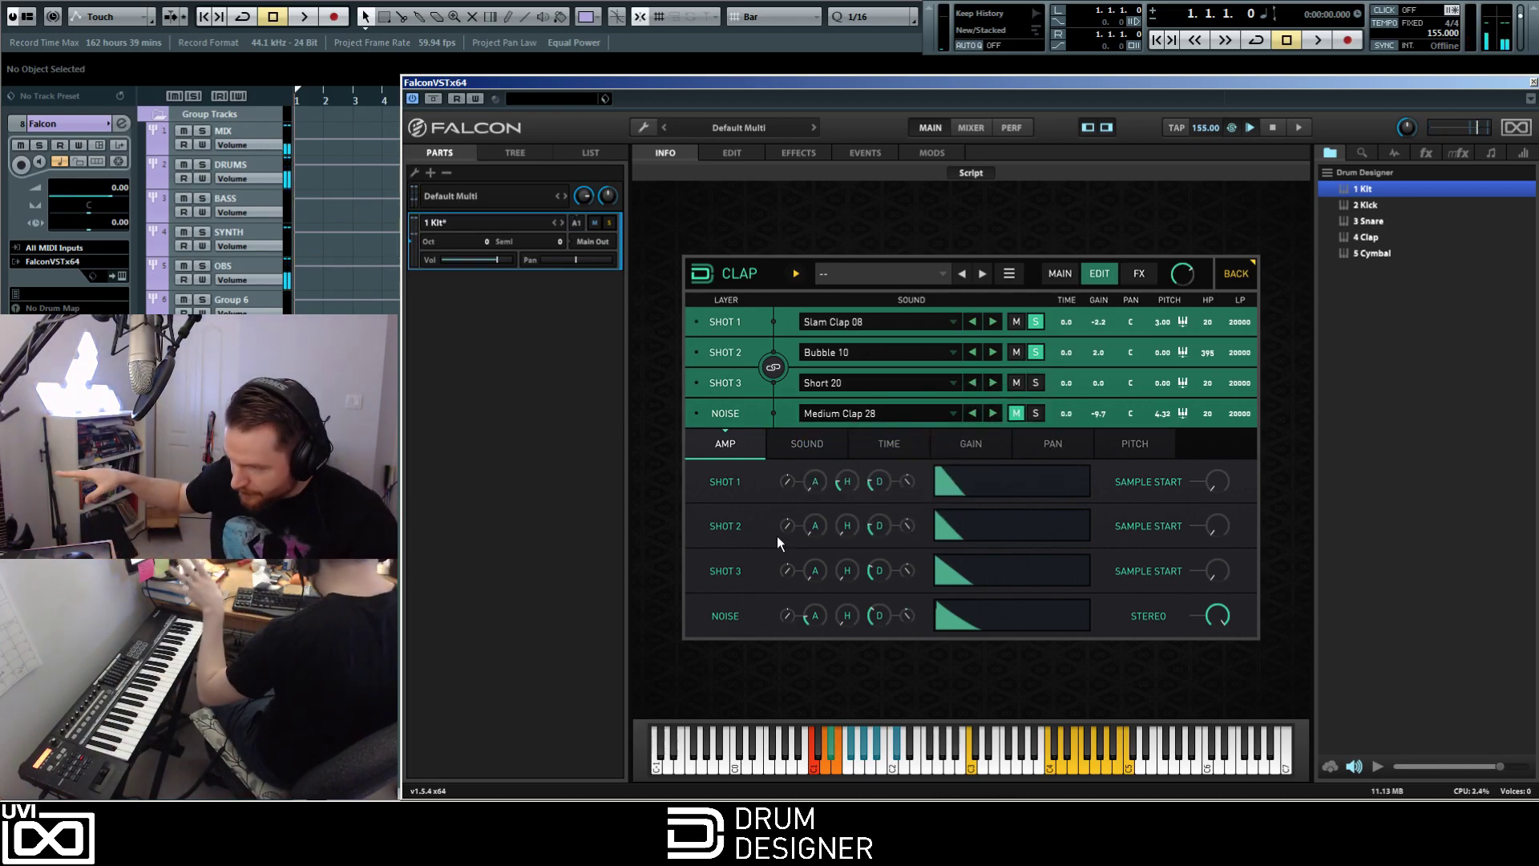
Step: Return to the kit and open Cymbal 1's sound layers for editing
click(700, 274)
click(716, 482)
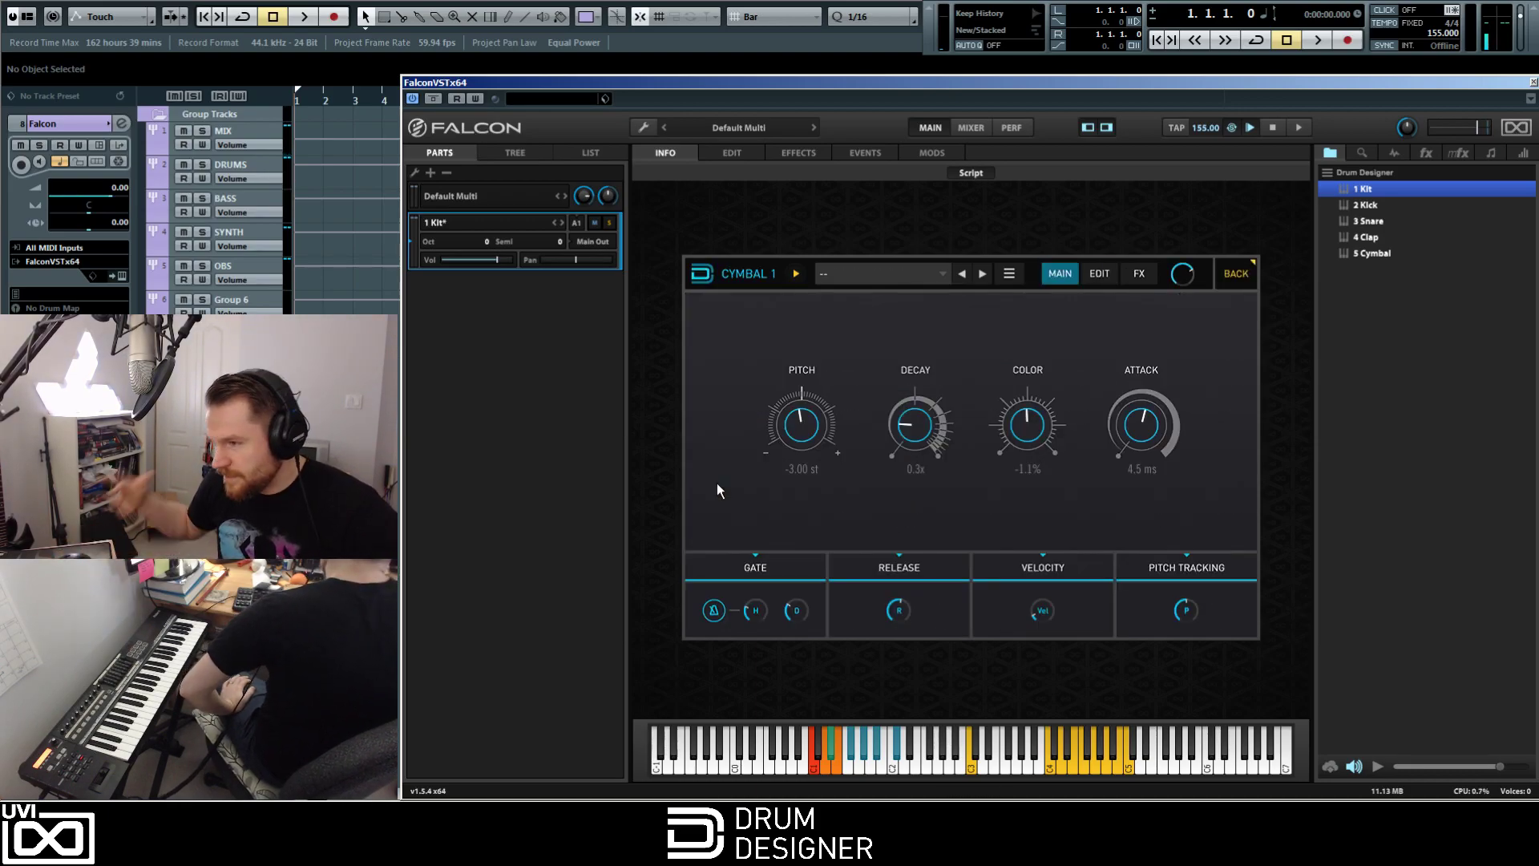
click(1103, 274)
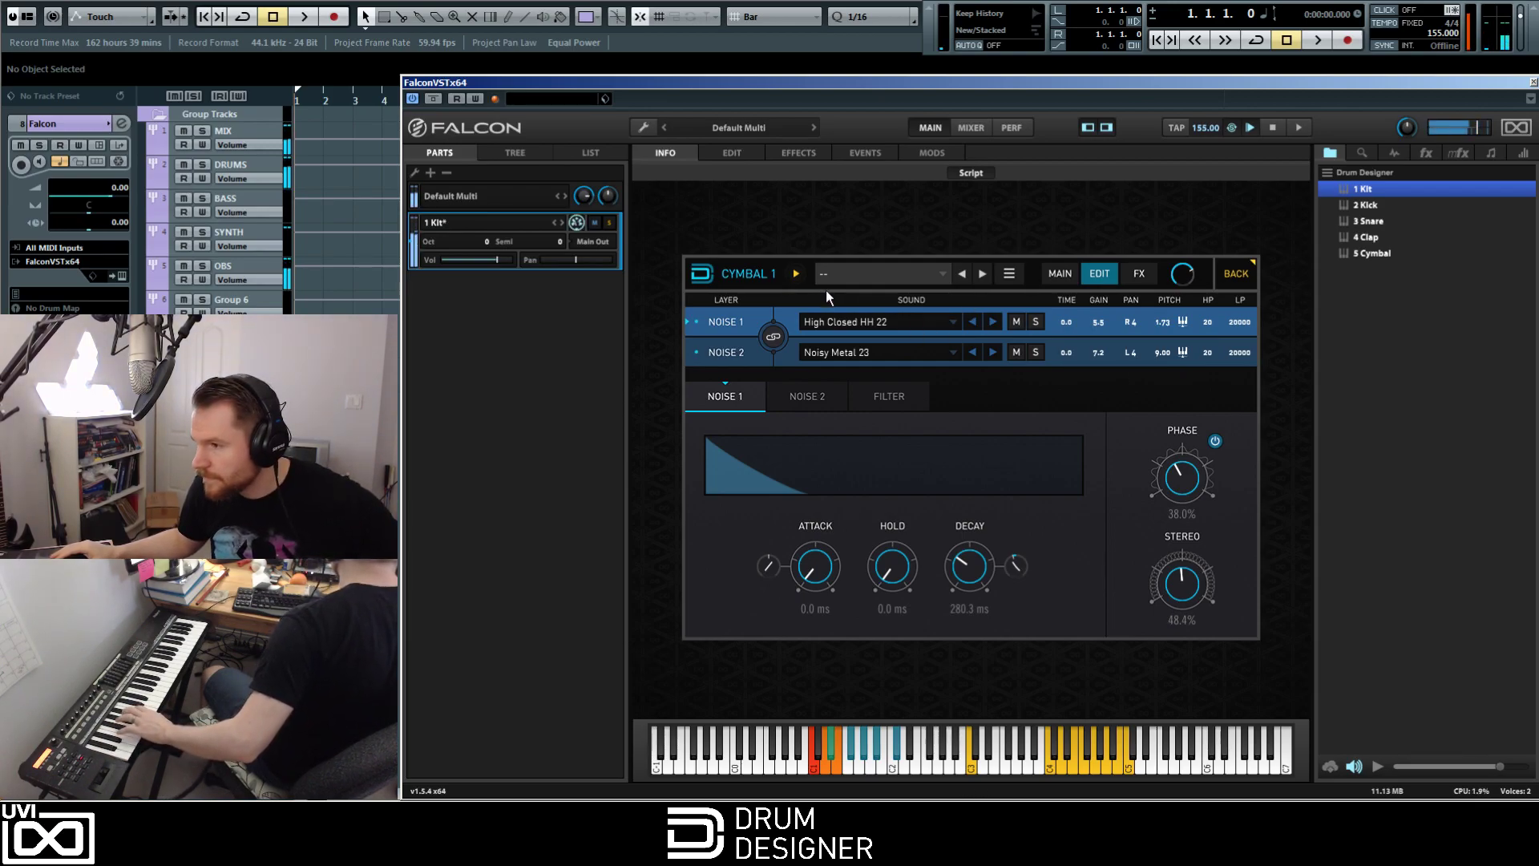
Step: Browse the sound categories for Cymbal 1's Noise 1 layer and load Low Snare 08 from the Snare category
click(895, 321)
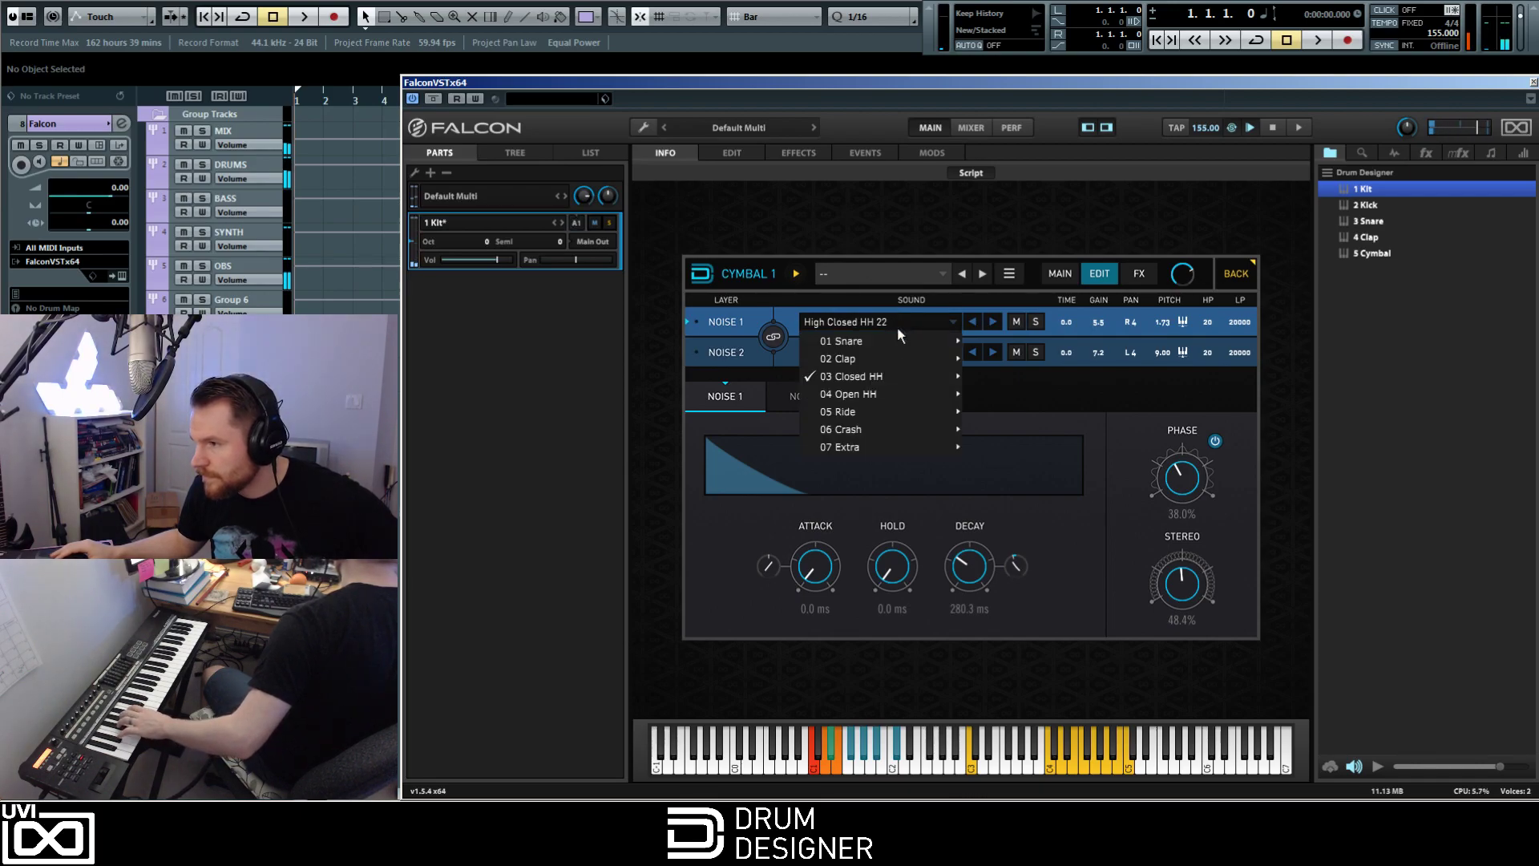
mouse_move(890, 349)
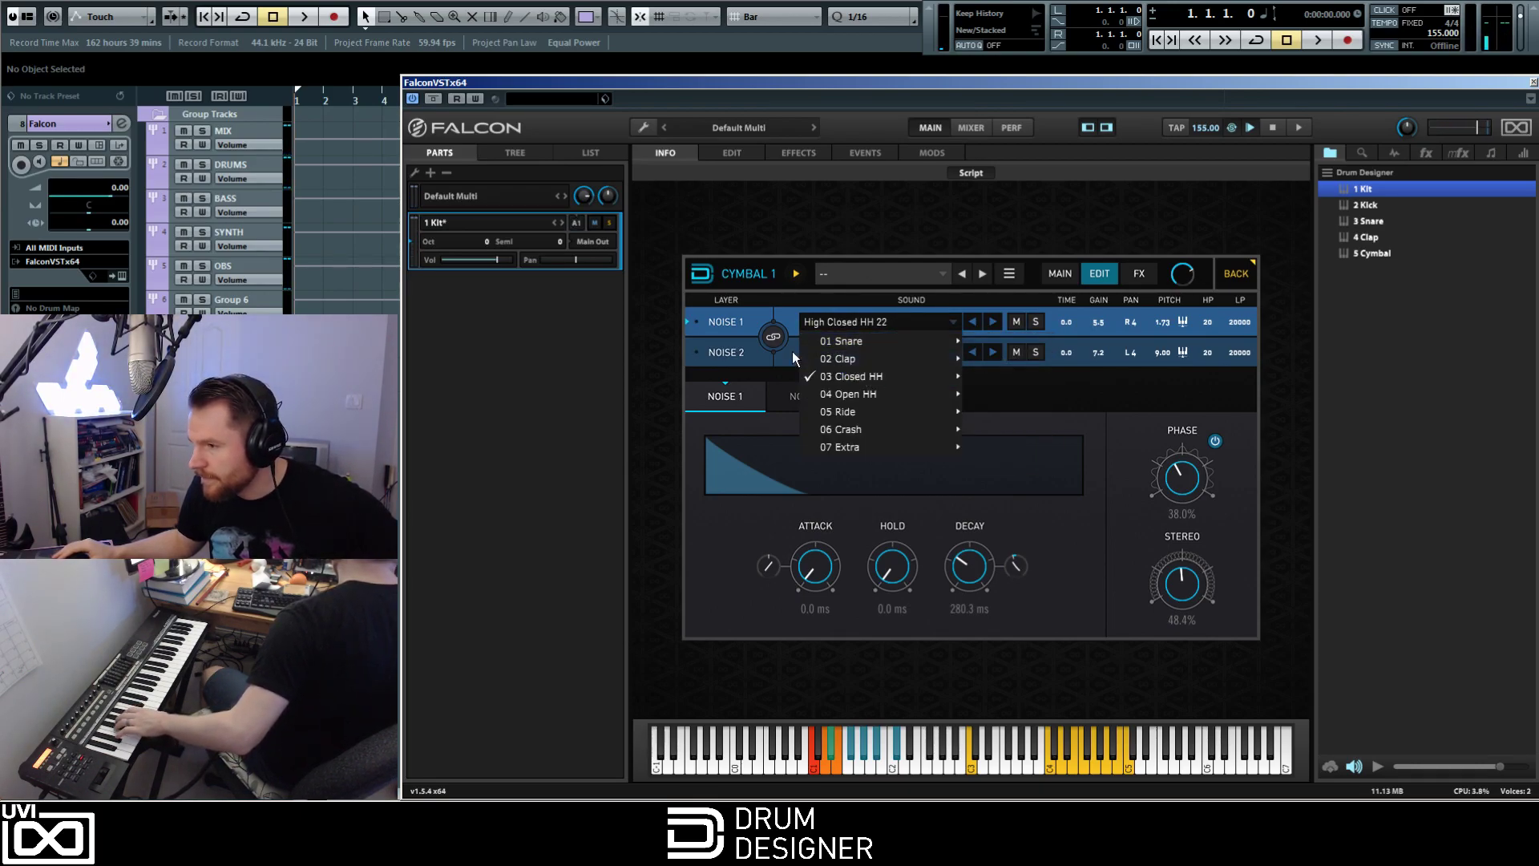
mouse_move(867, 410)
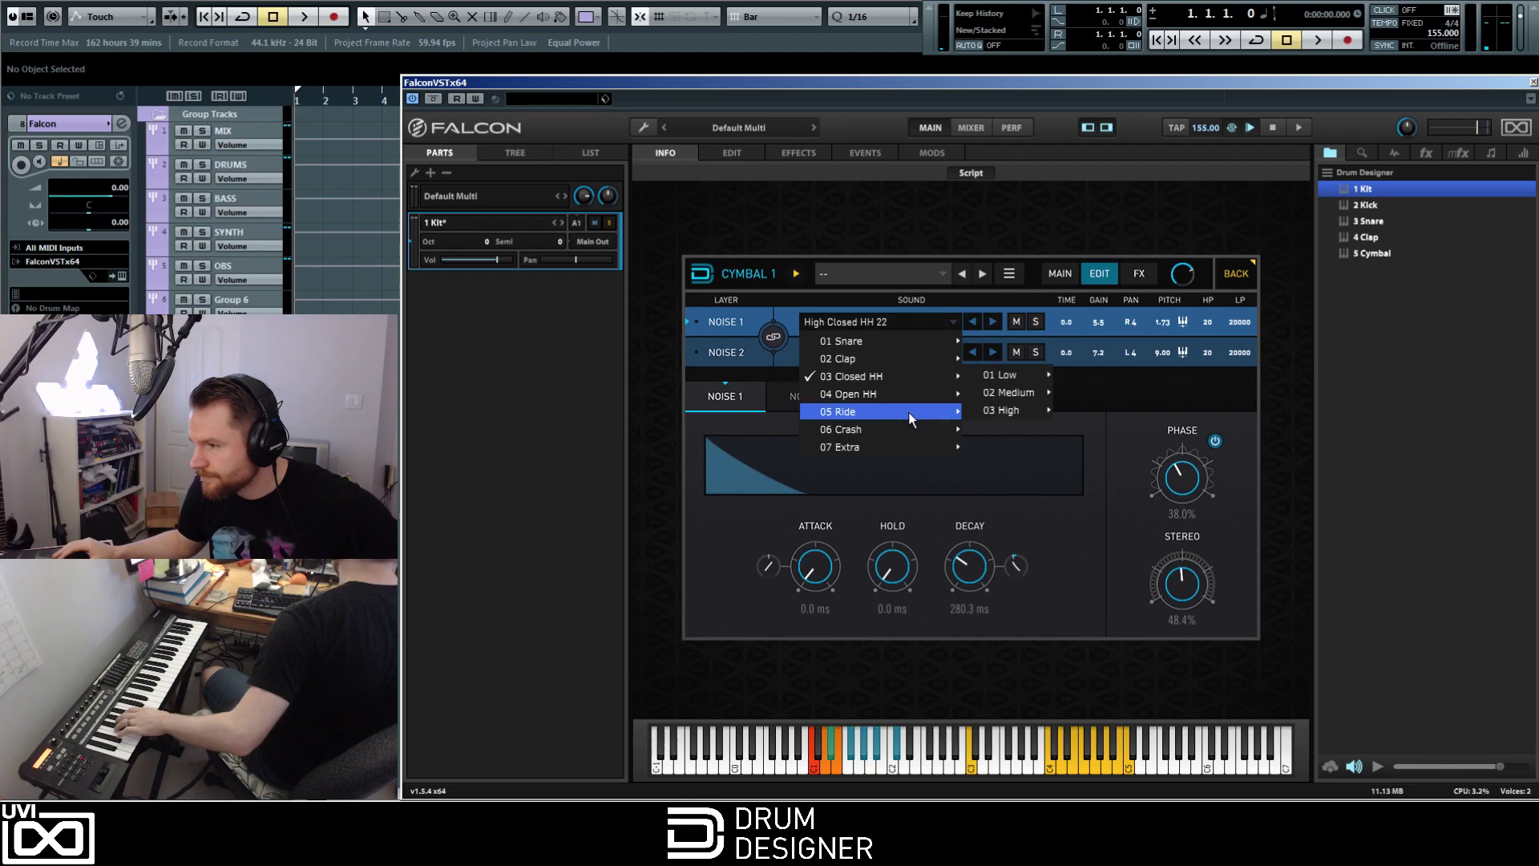
mouse_move(991, 410)
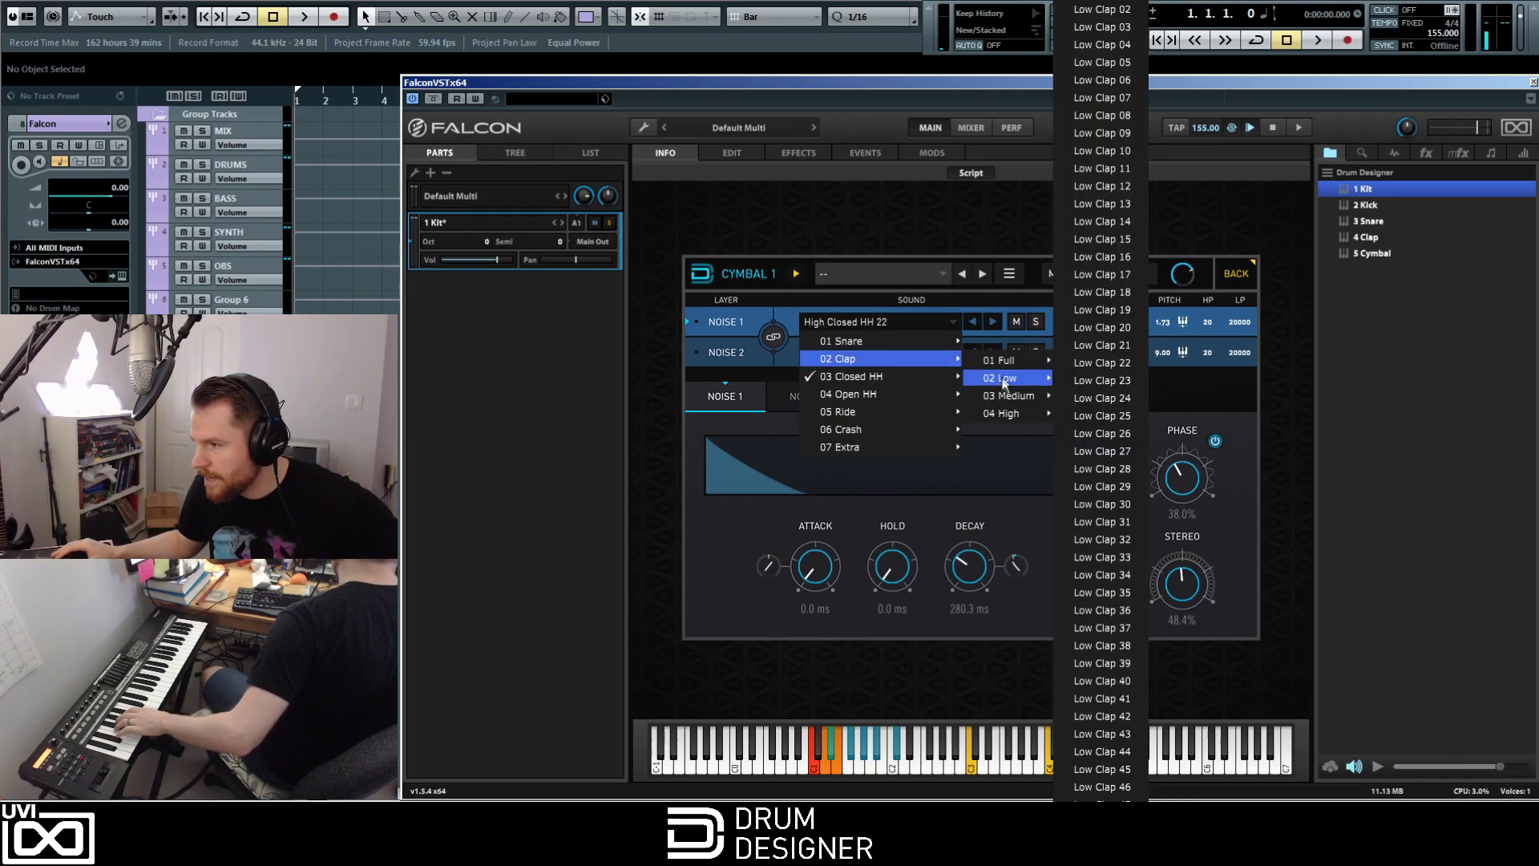
mouse_move(830, 340)
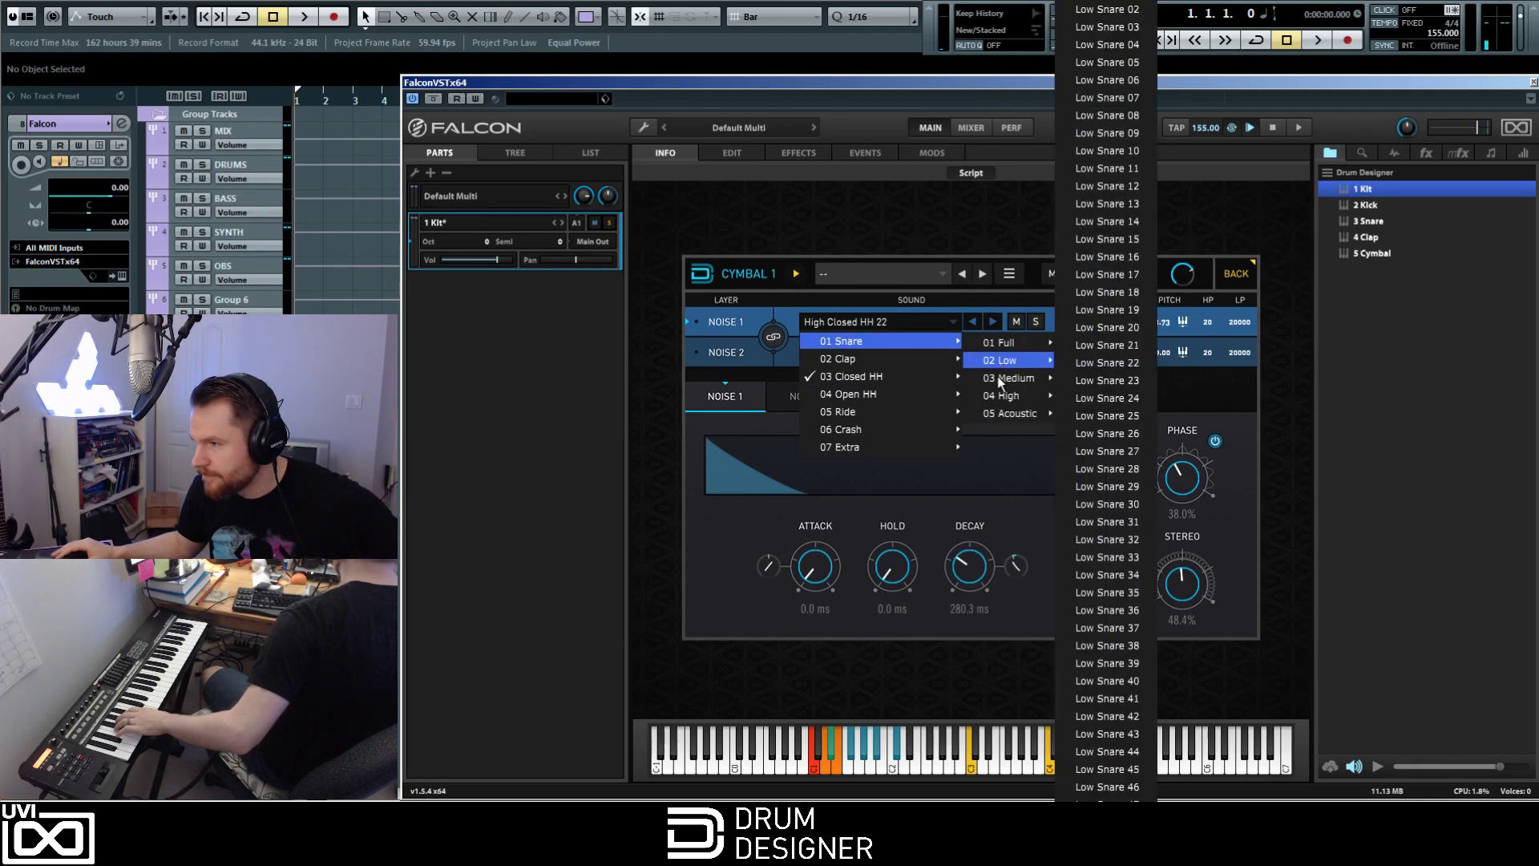
click(1114, 120)
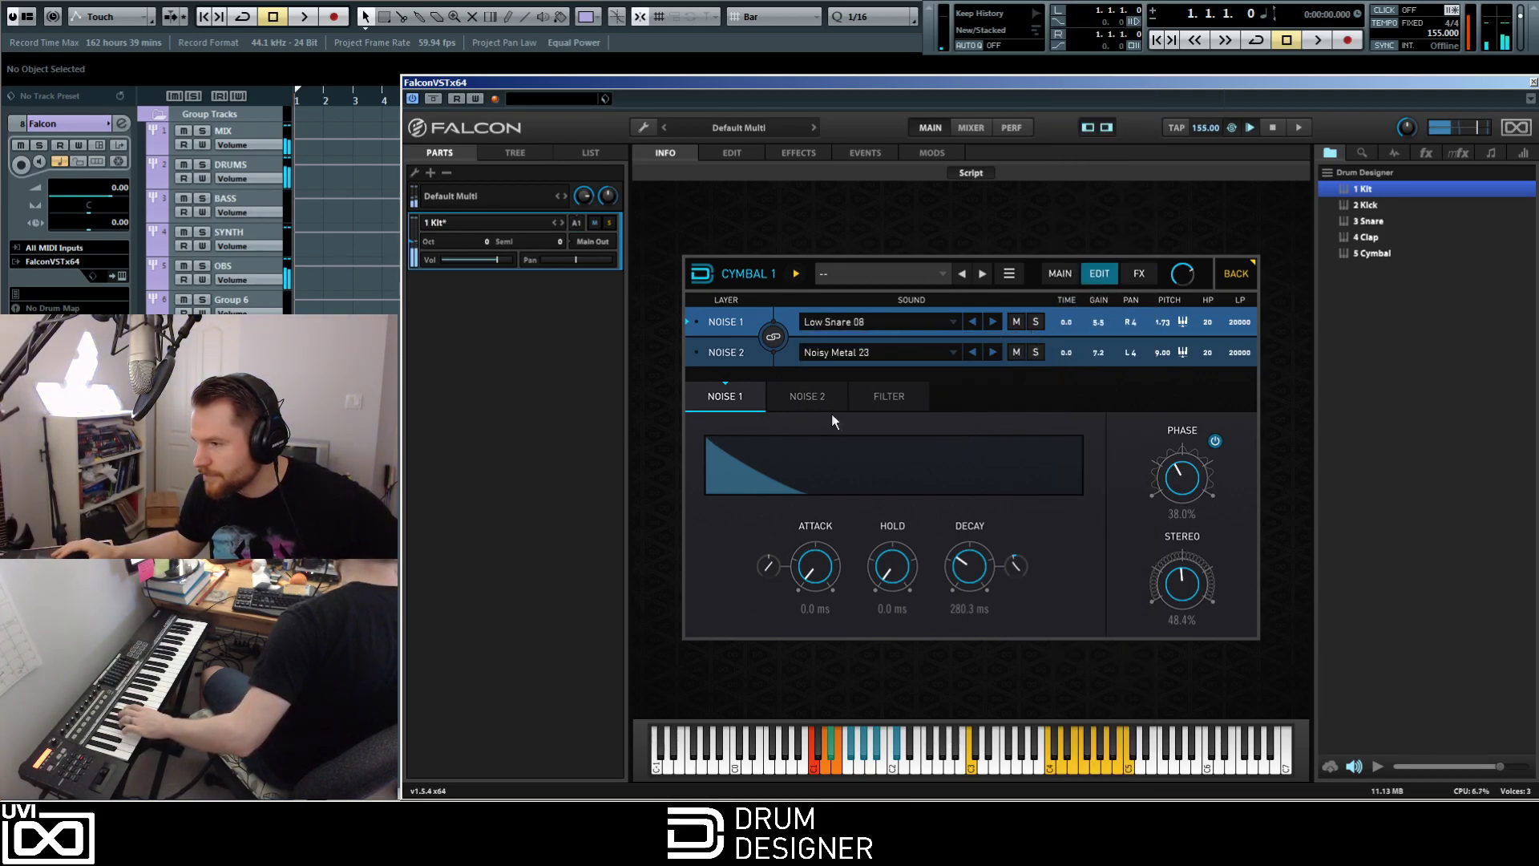
Step: Lengthen the Noise 1 envelope's hold to 1.33 s and its decay to 19.94 s
drag(818, 579, 831, 609)
drag(709, 439, 836, 440)
drag(914, 494, 989, 444)
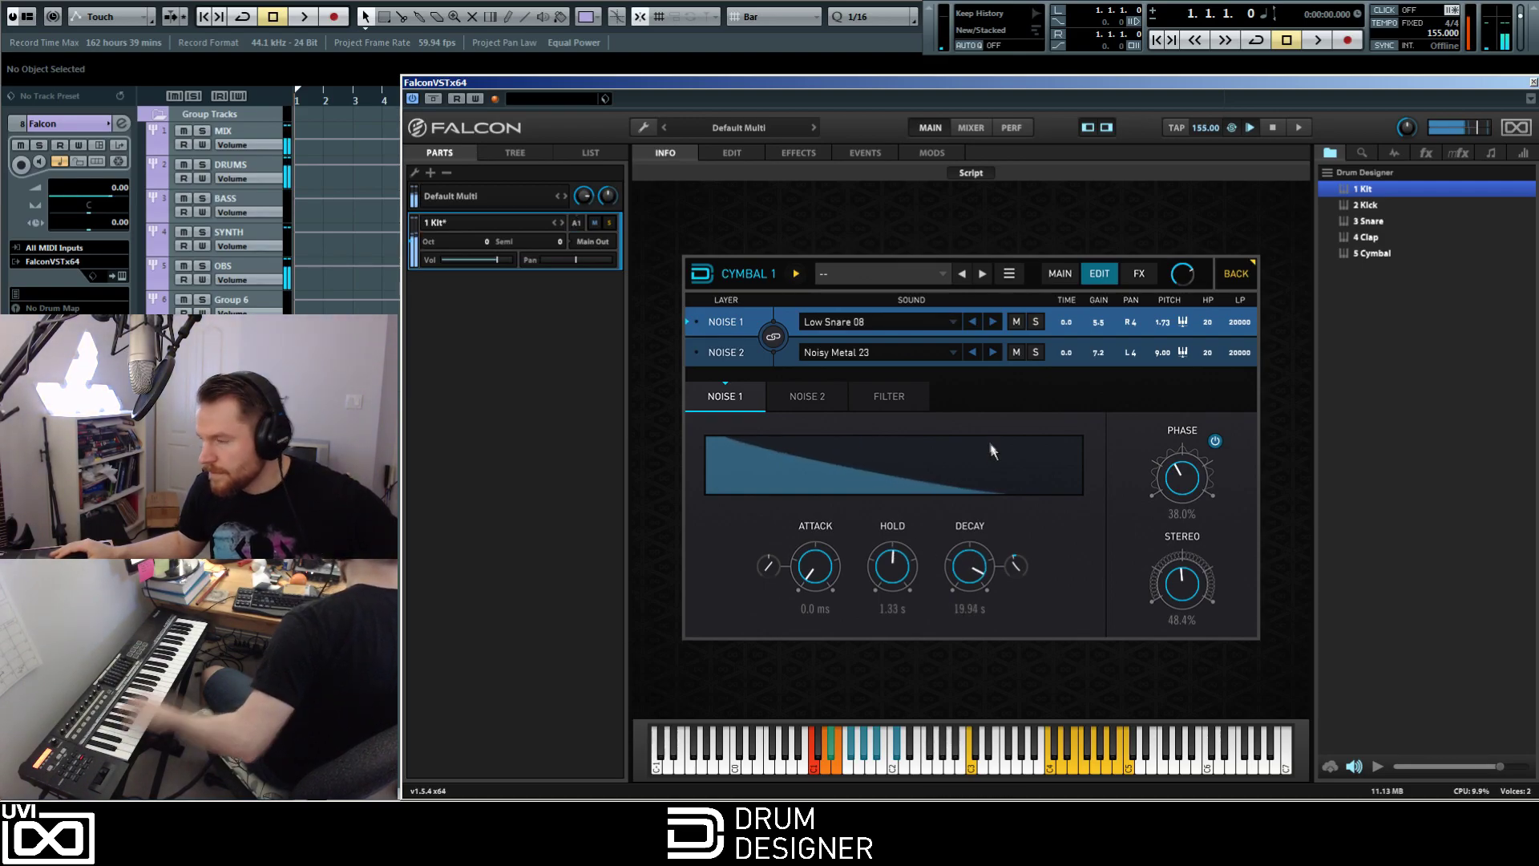
Step: Browse the Snare, Open HH and Crash sound categories for the Noise 1 layer and return to the kit's mix settings
click(870, 321)
mouse_move(858, 346)
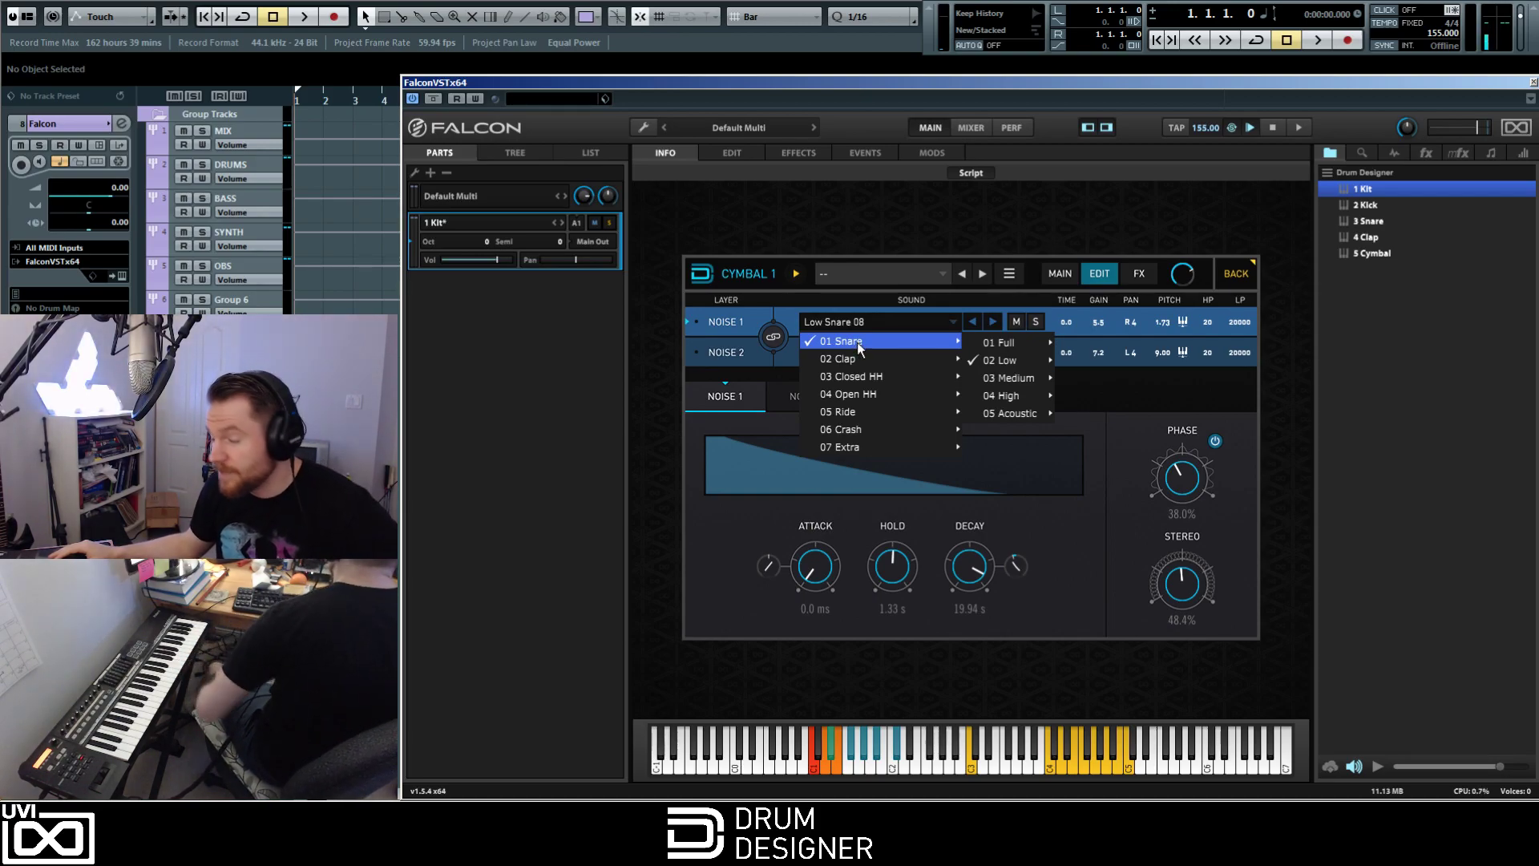
mouse_move(916, 393)
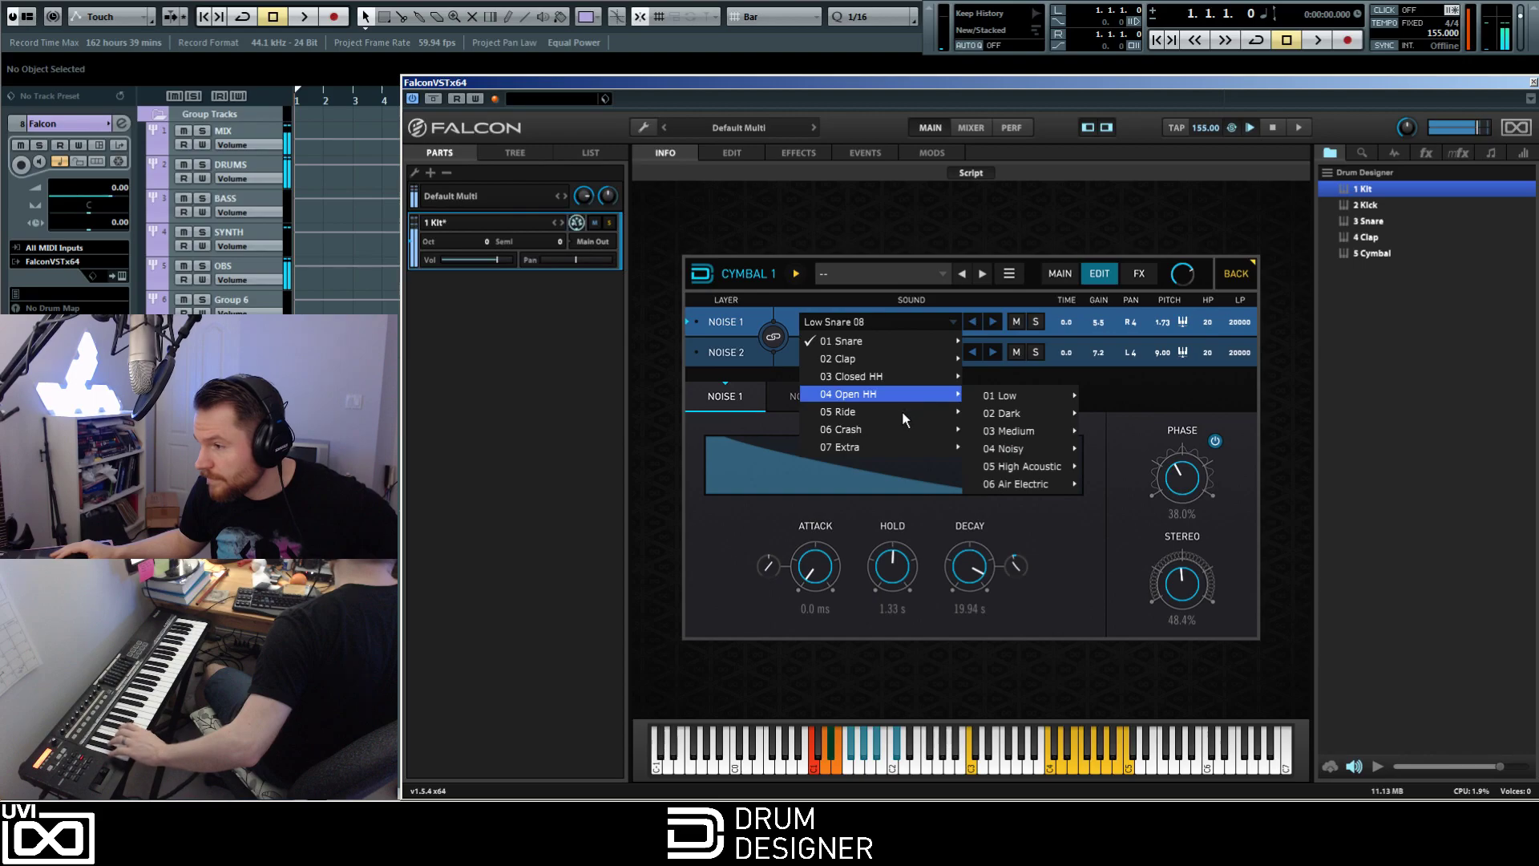
mouse_move(916, 426)
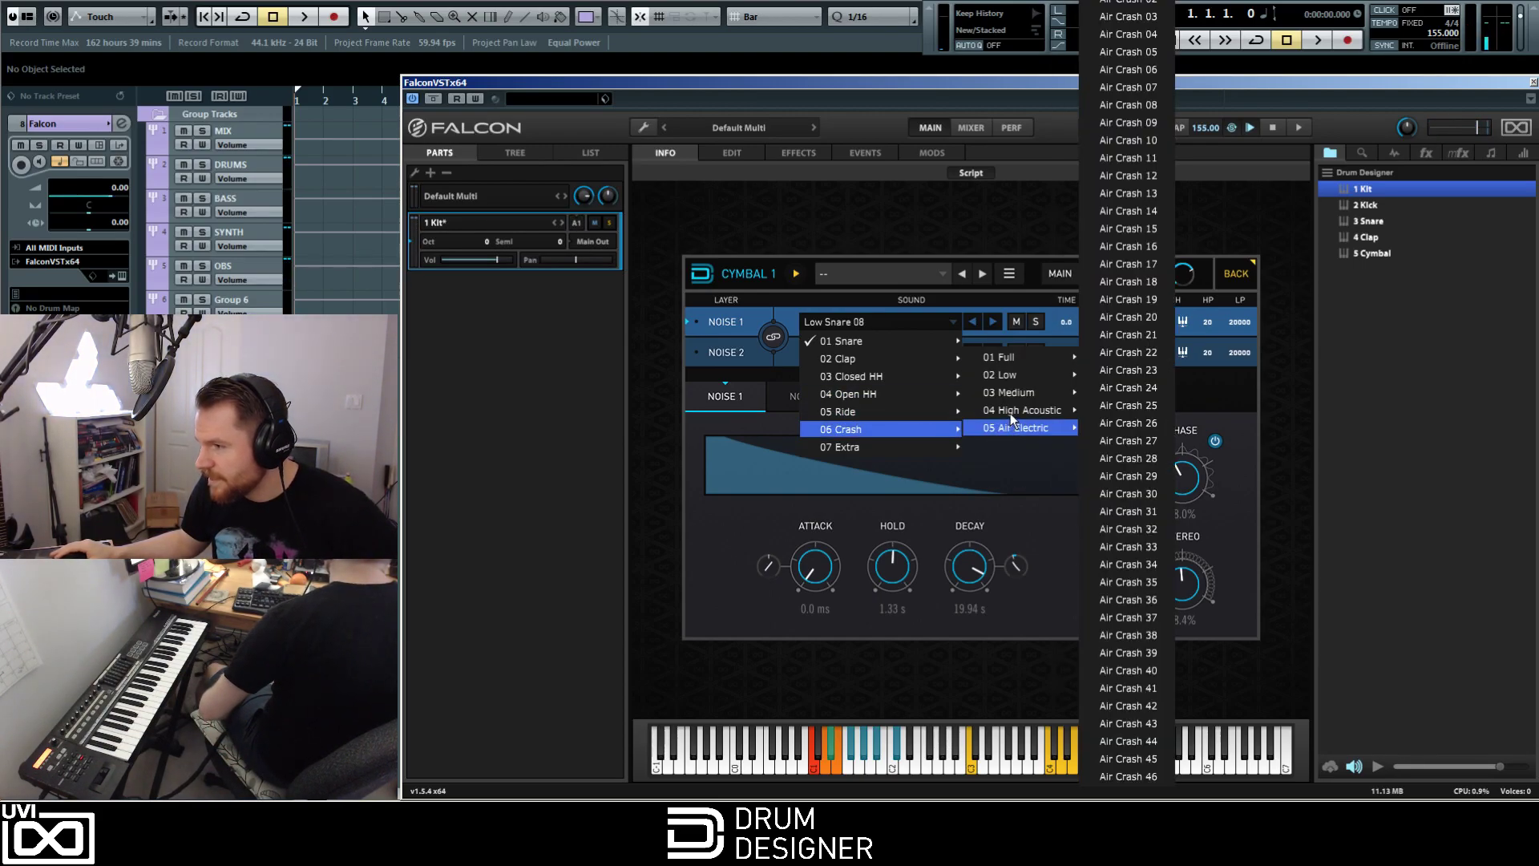
click(704, 277)
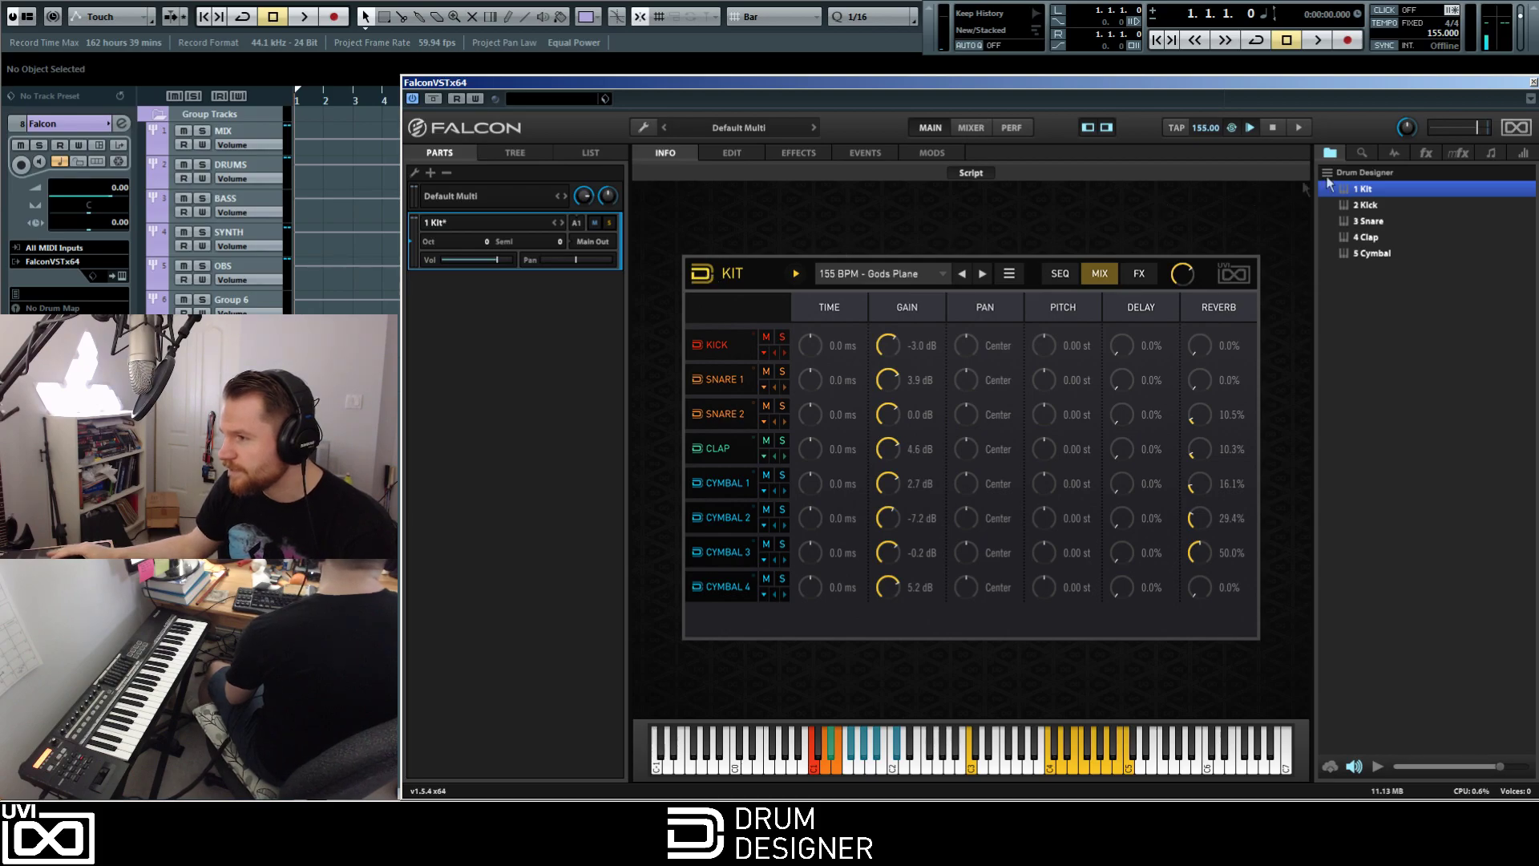
Step: Load a fresh 1 Kit, replace it with the standalone 2 Kick instrument and open the kick's sound layers for editing
double_click(1356, 191)
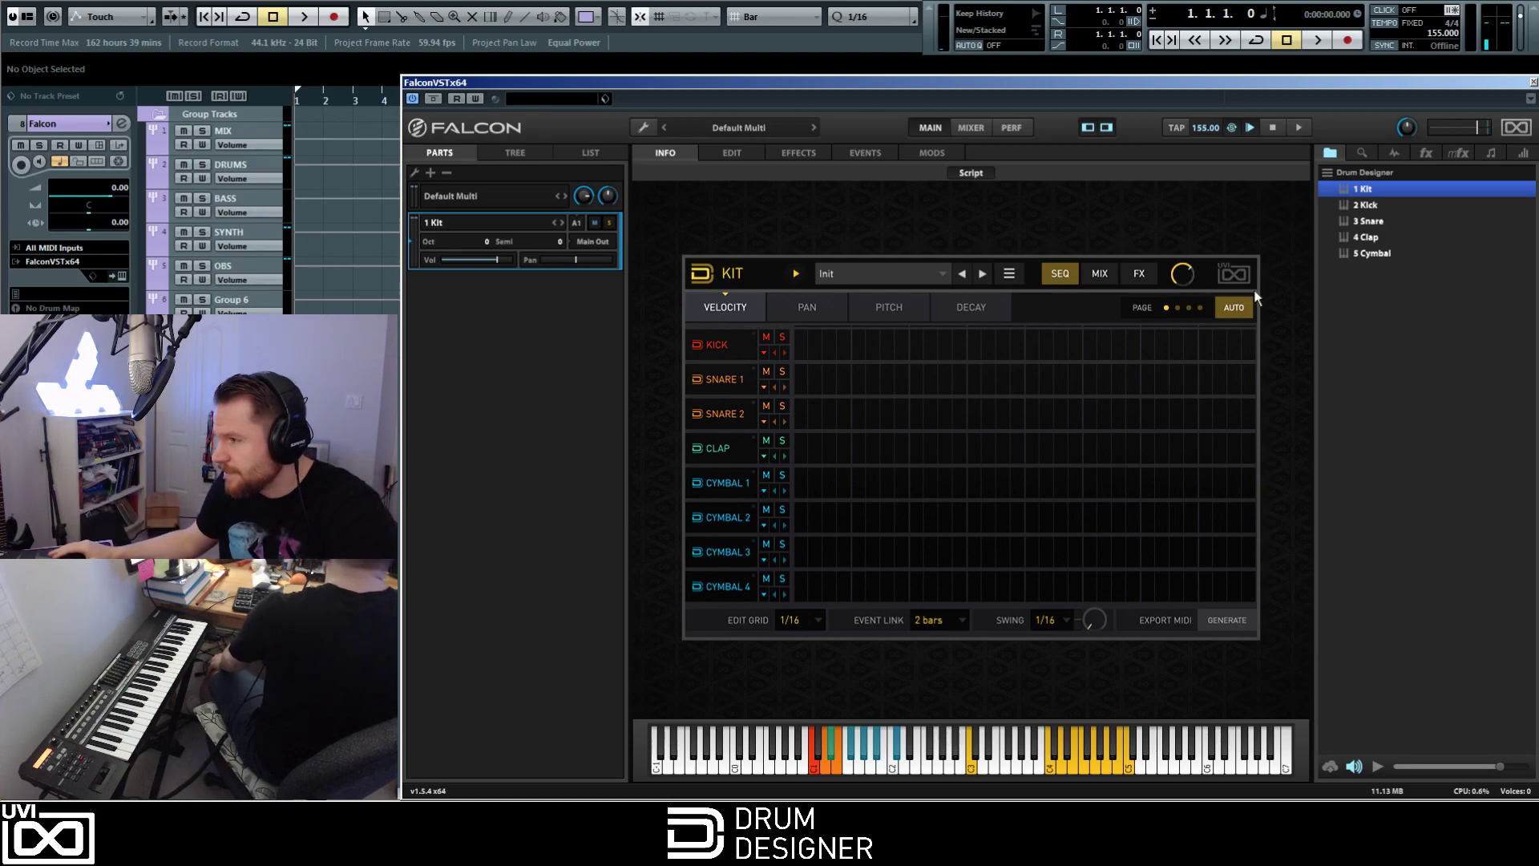
double_click(1368, 206)
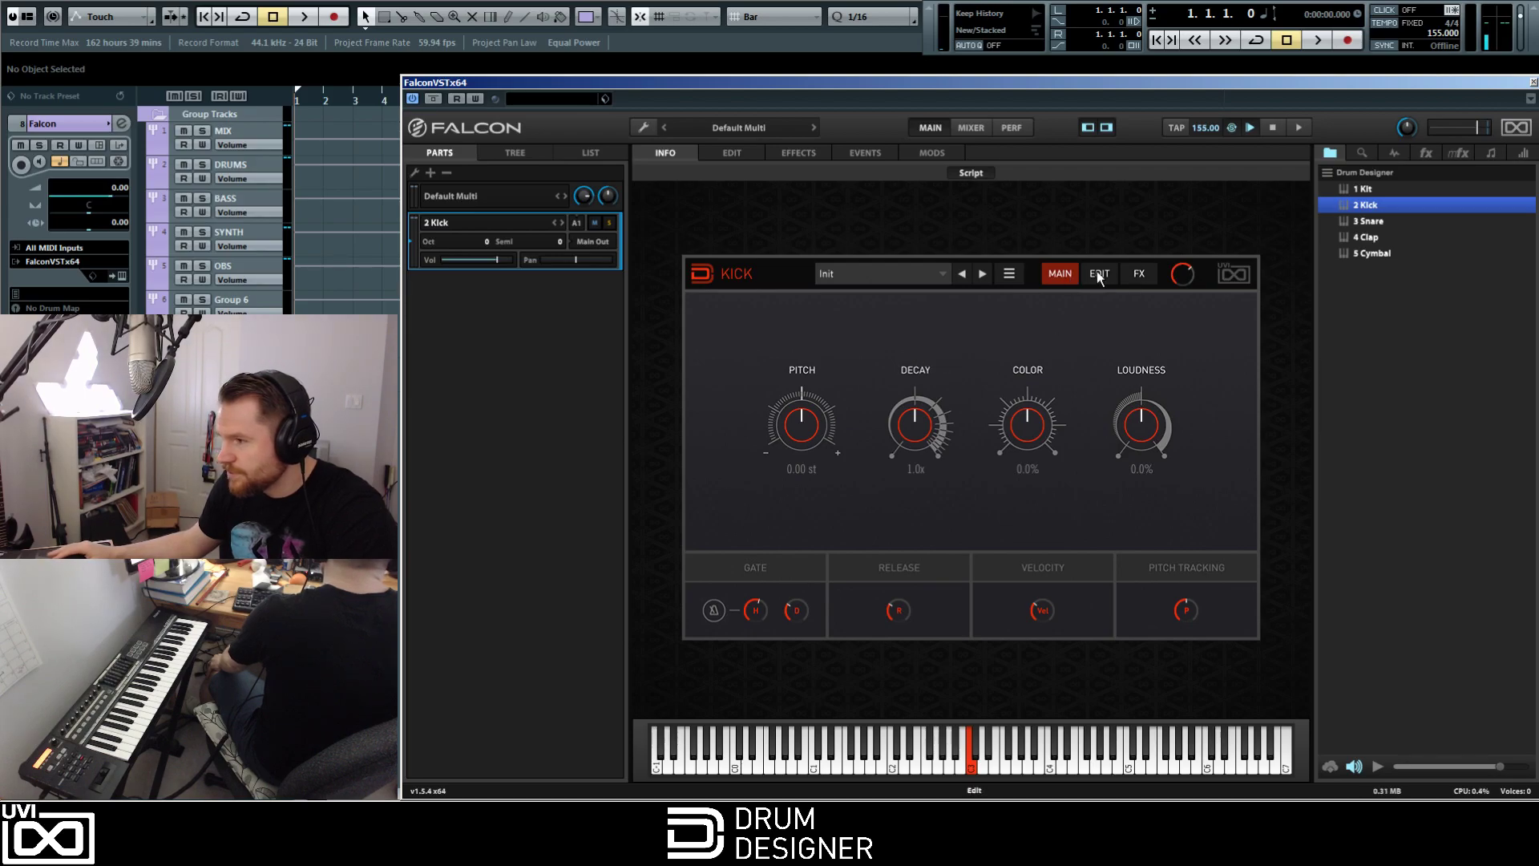
click(1098, 275)
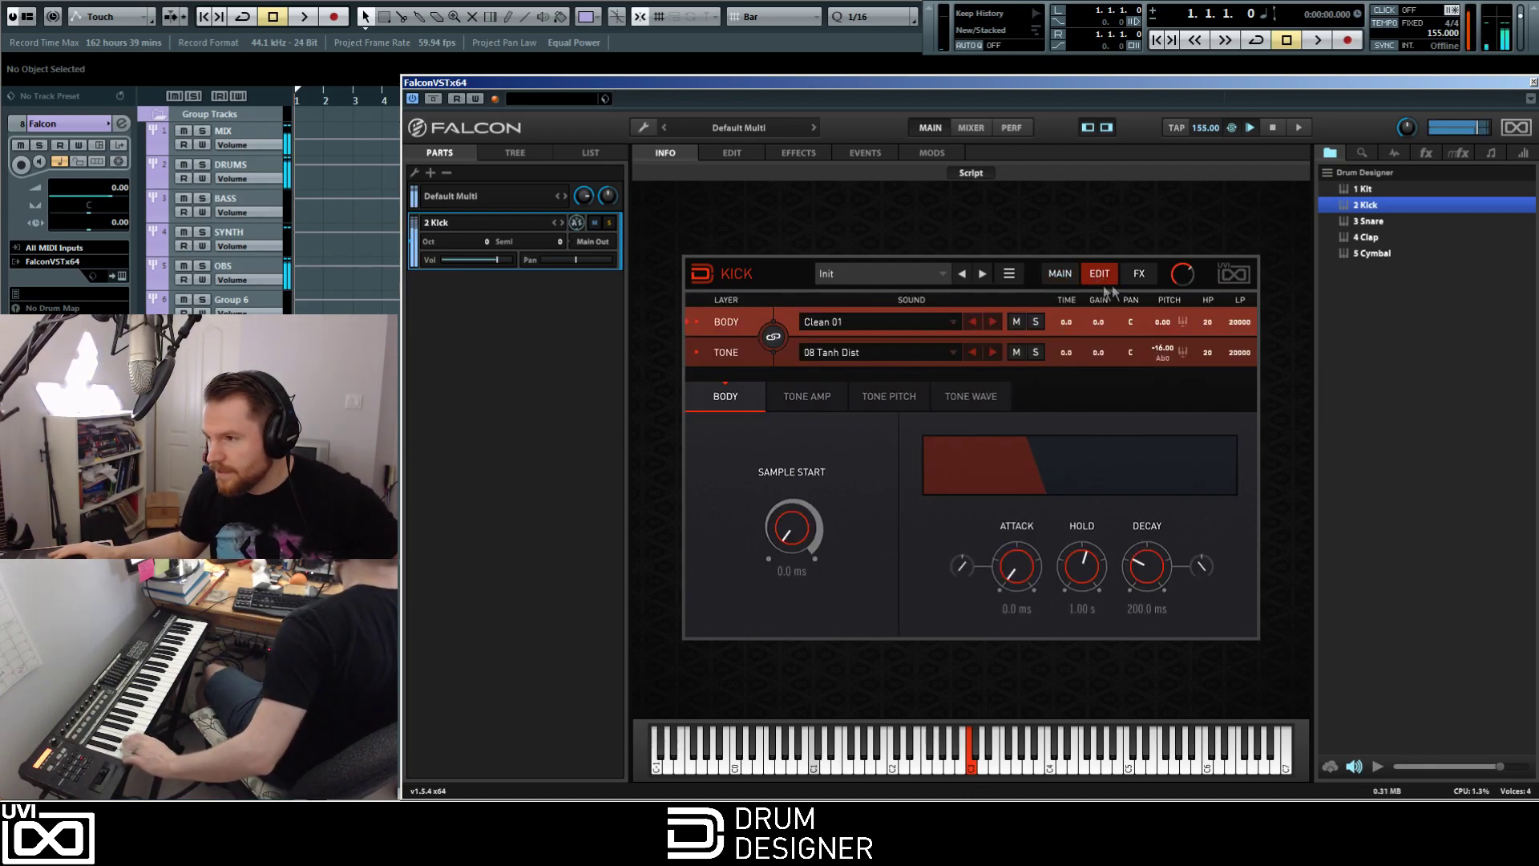
Step: Audition kick presets from Kit Kick - Electribing backward through DnB Dirt 02, ending on Urban Short 04
click(935, 283)
click(1021, 274)
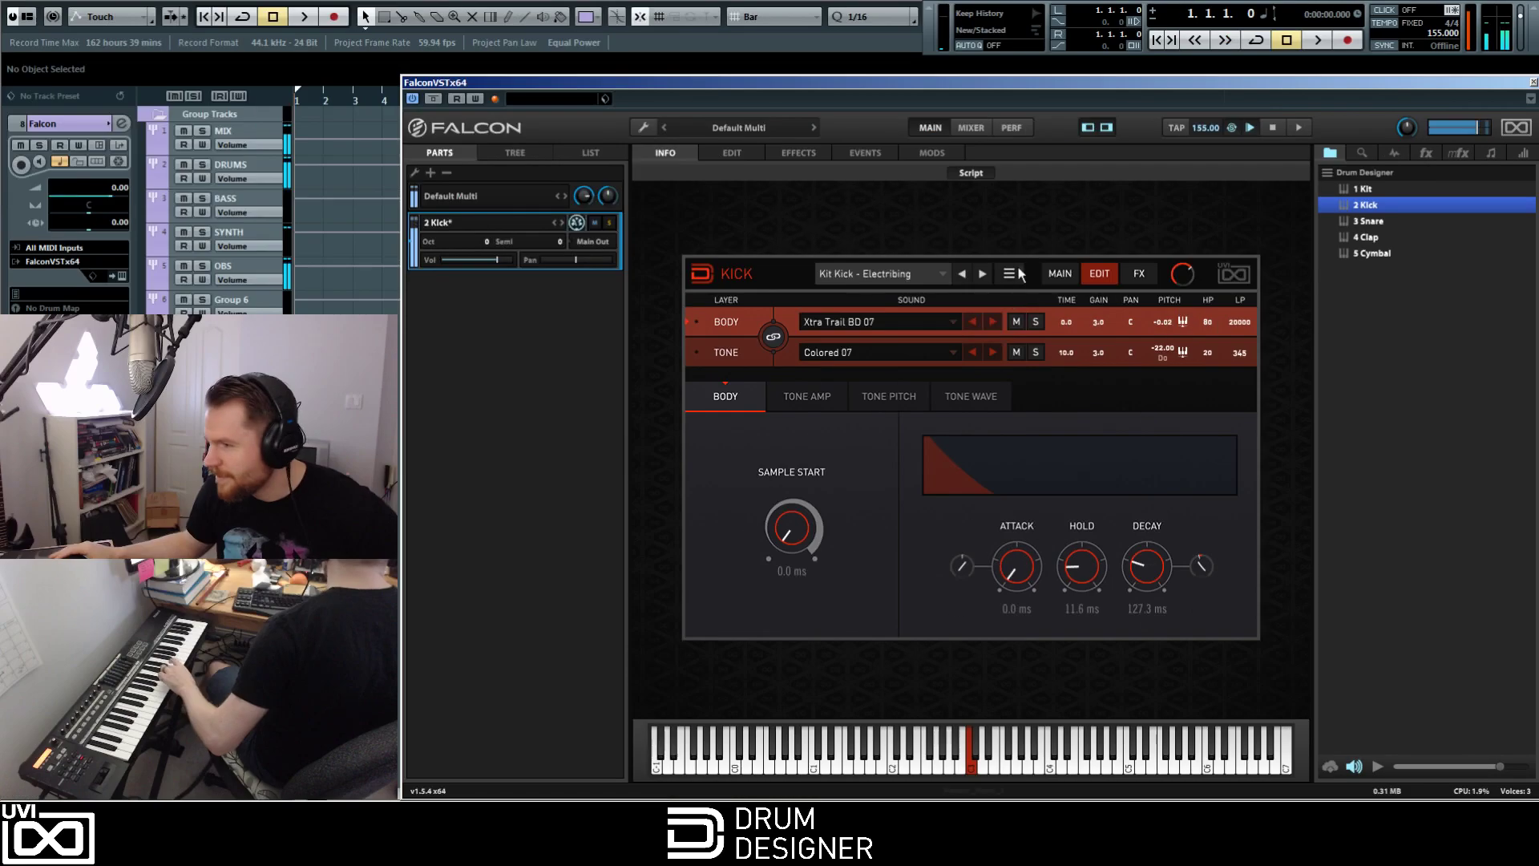
click(962, 273)
click(961, 273)
click(962, 274)
click(961, 273)
click(962, 273)
click(962, 273)
click(962, 274)
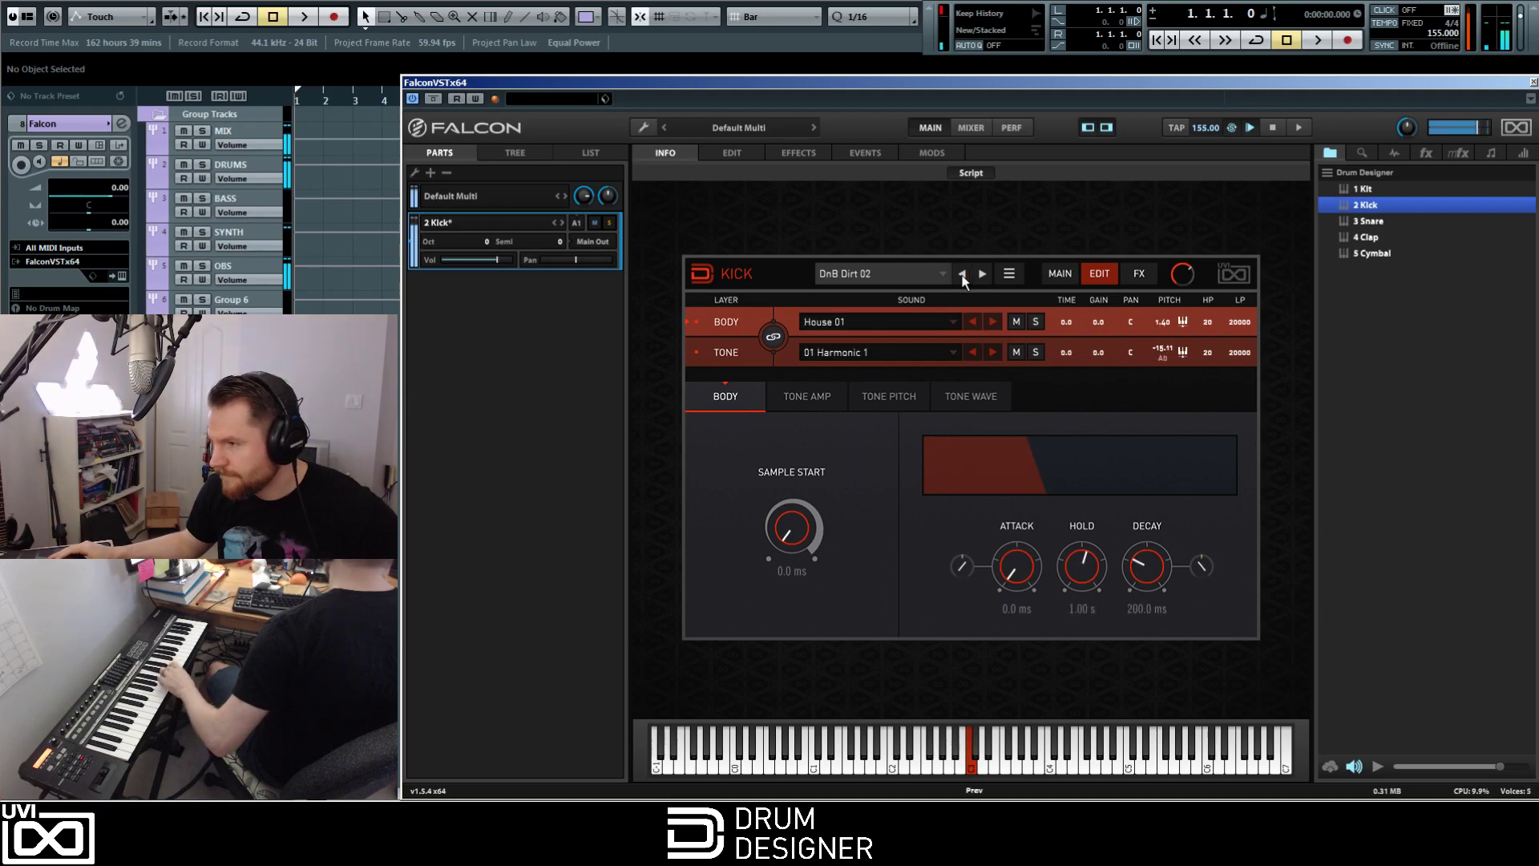
click(962, 274)
click(962, 273)
click(962, 273)
click(962, 273)
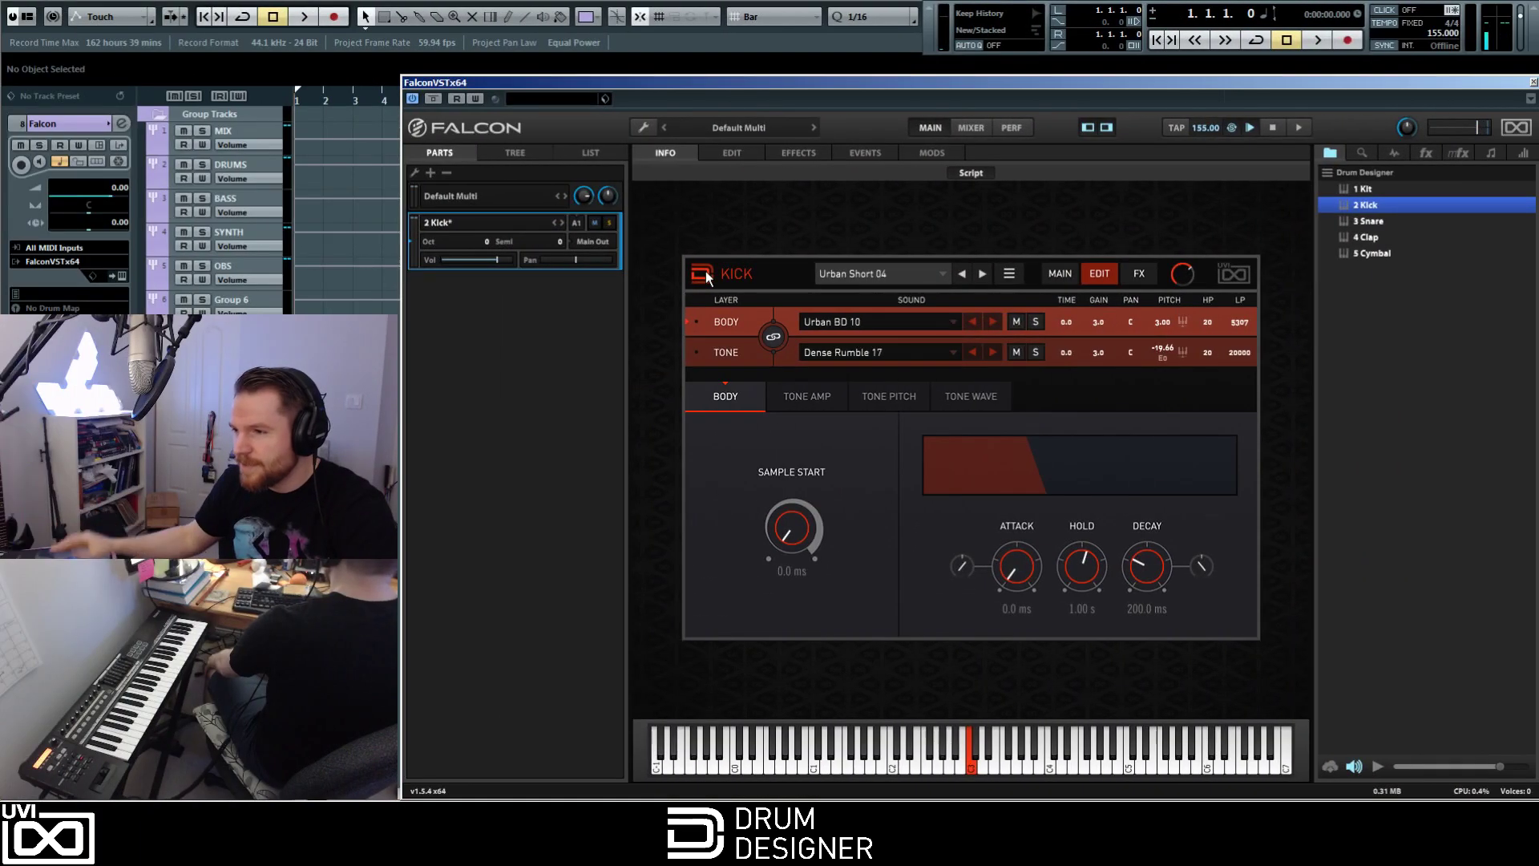